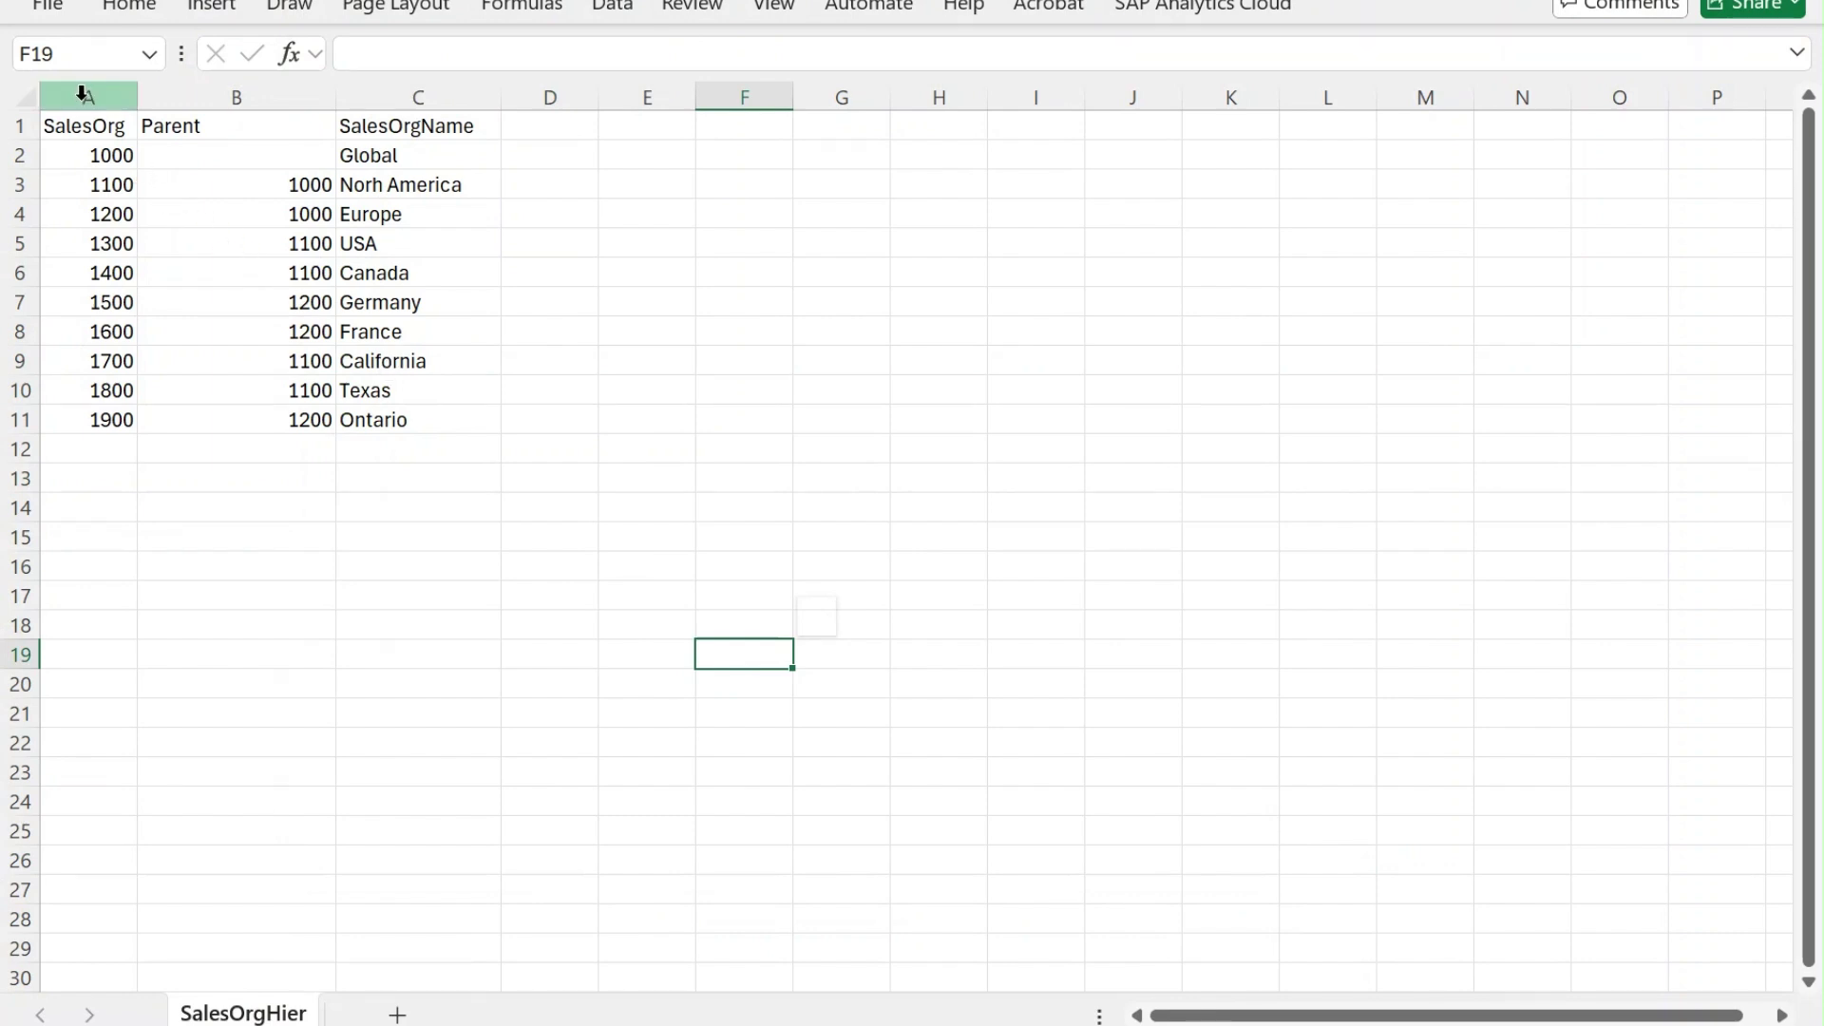
{"action": "left_click_drag", "start_coordinate": [82, 92], "coordinate": [375, 112]}
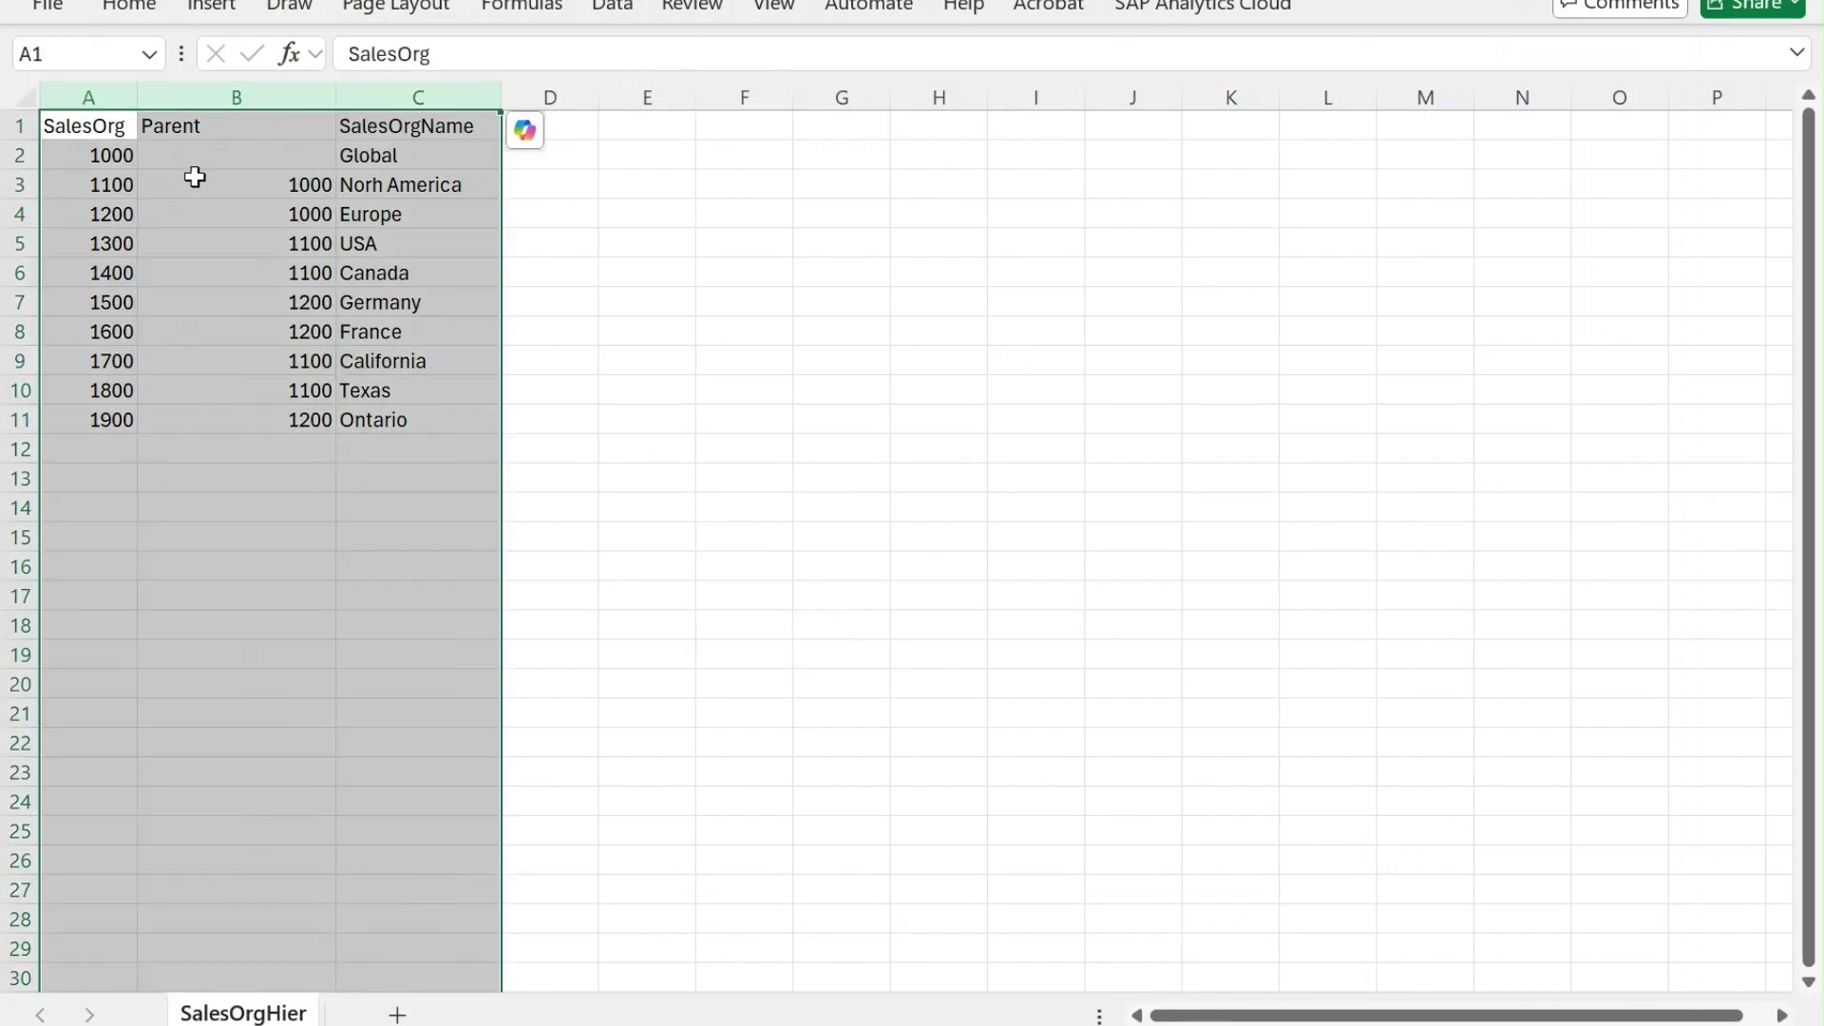
{"action": "left_click", "coordinate": [95, 95]}
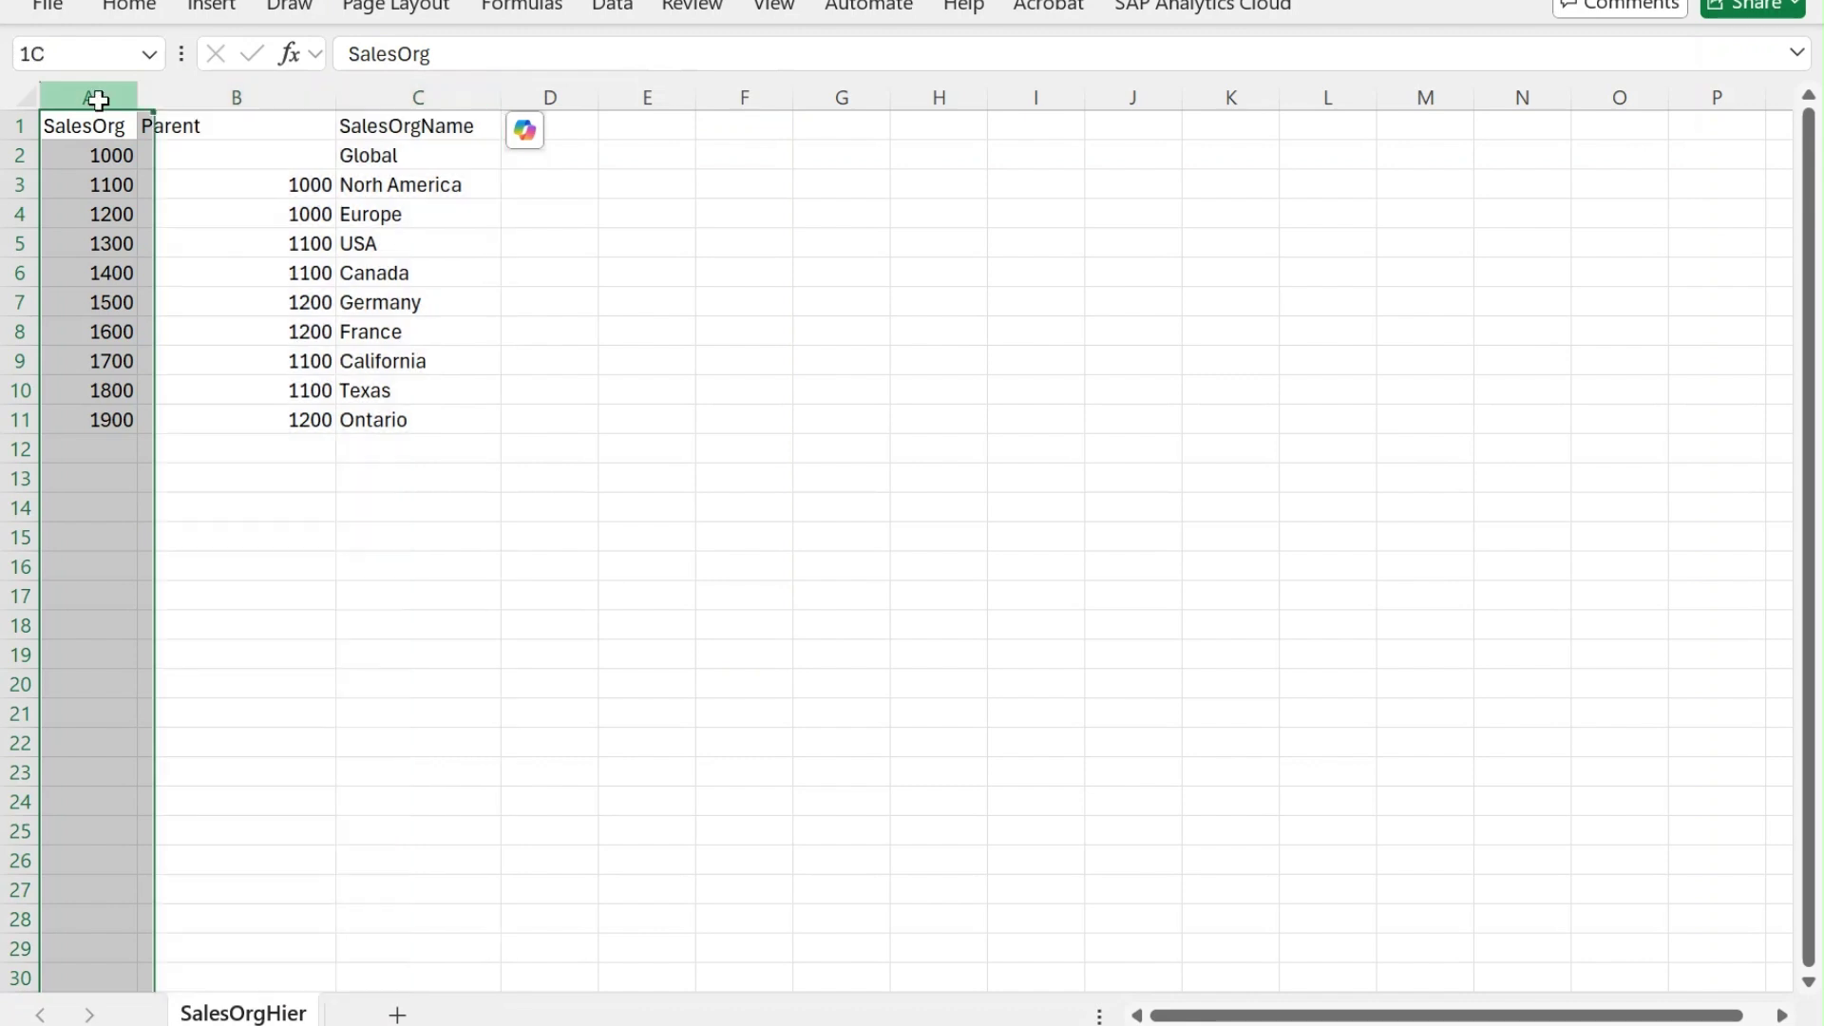
{"action": "left_click", "coordinate": [215, 98]}
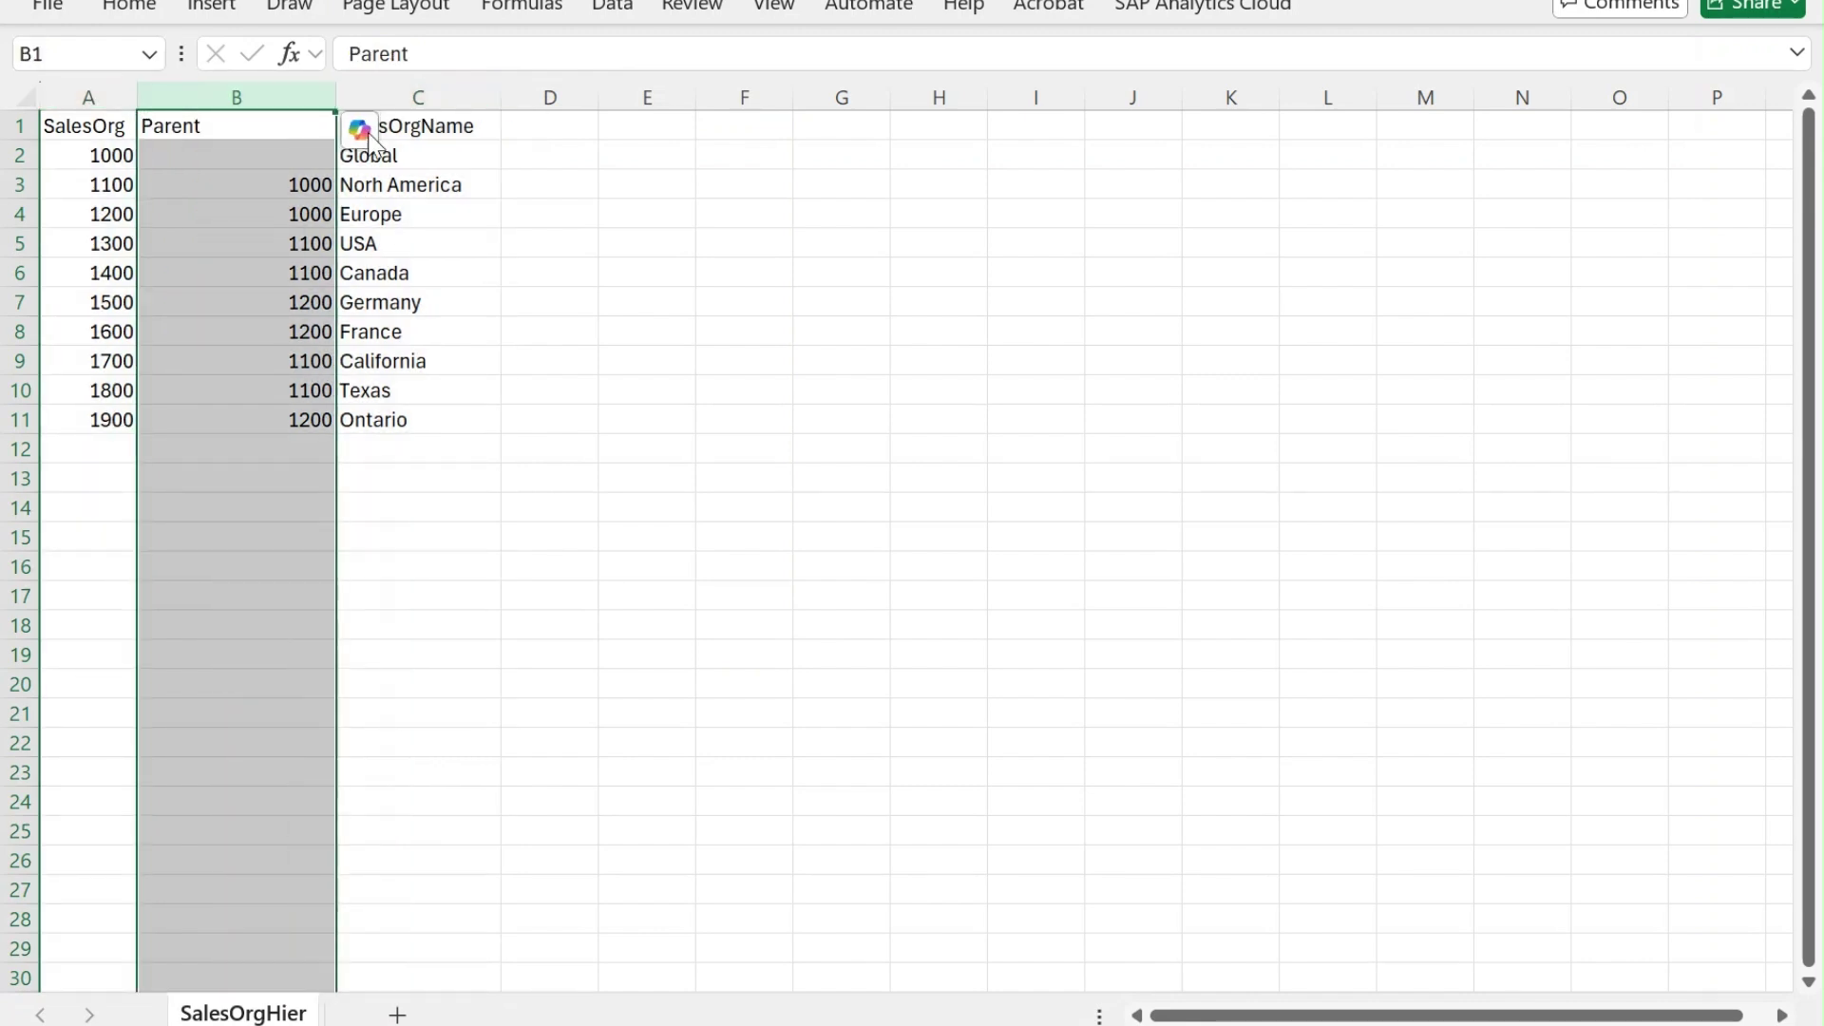
{"action": "left_click_drag", "start_coordinate": [445, 92], "coordinate": [623, 101]}
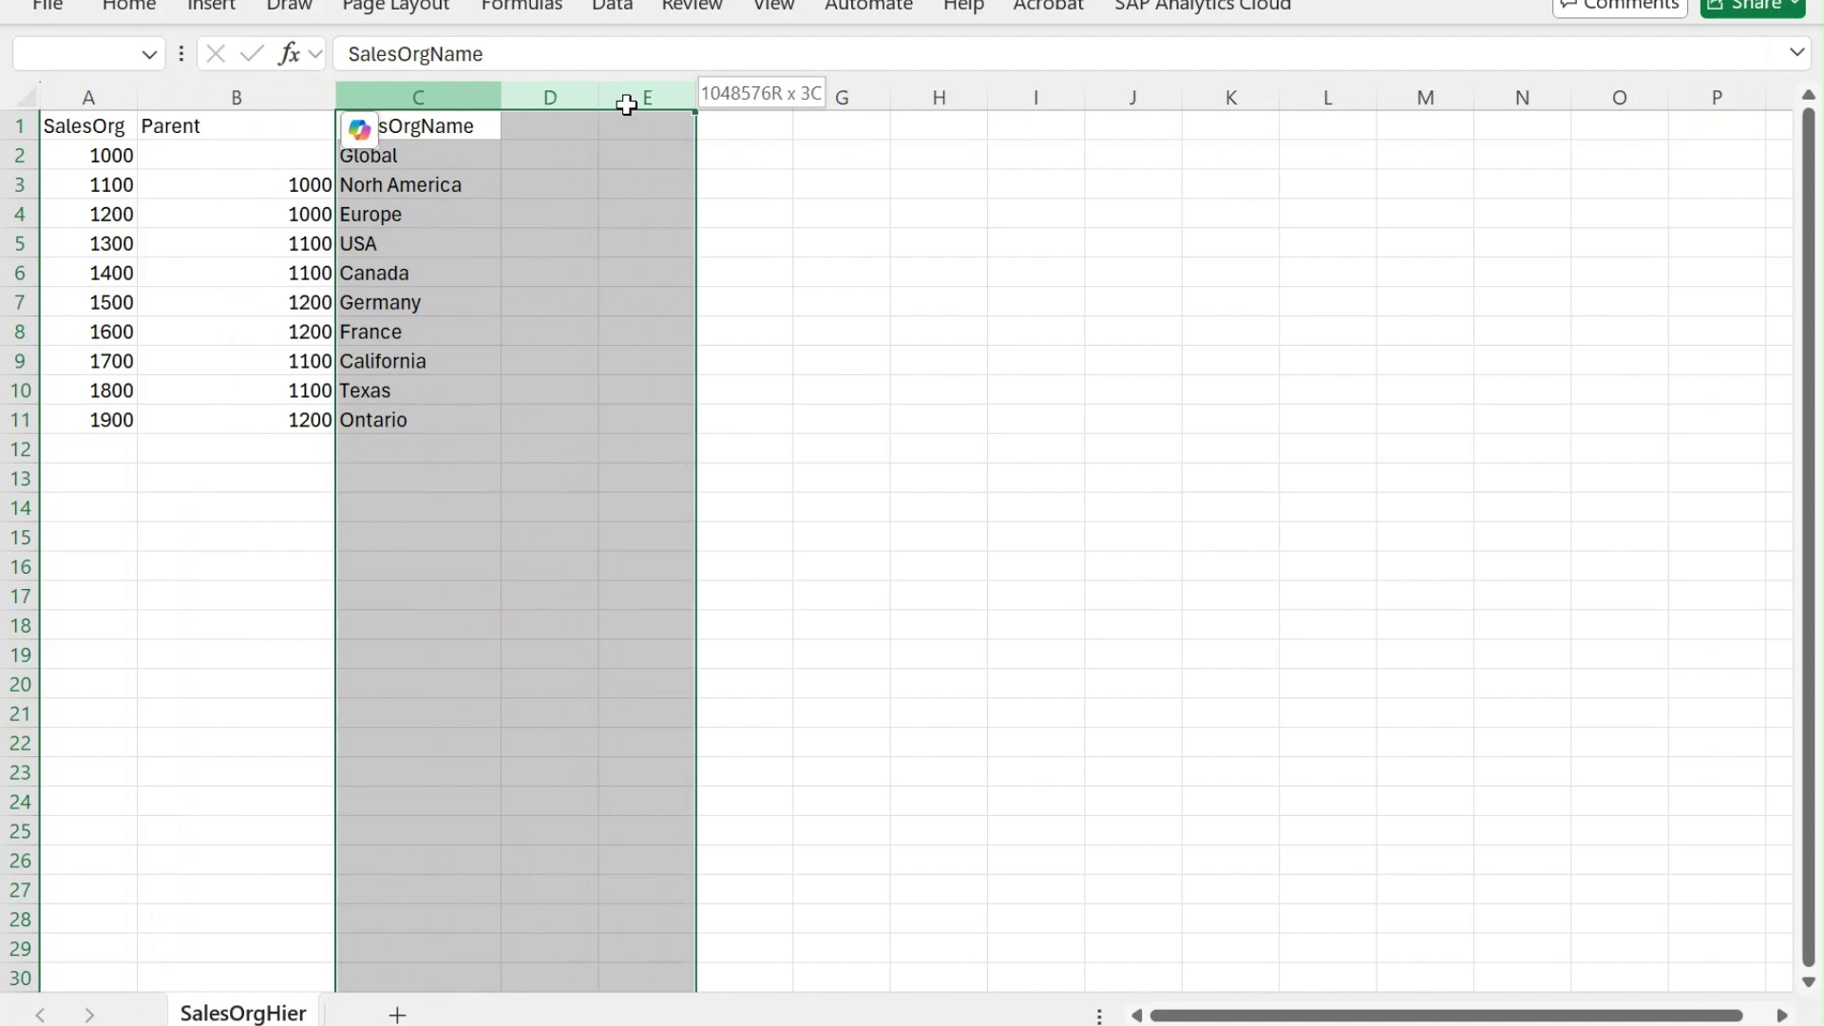
{"action": "left_click", "coordinate": [457, 131]}
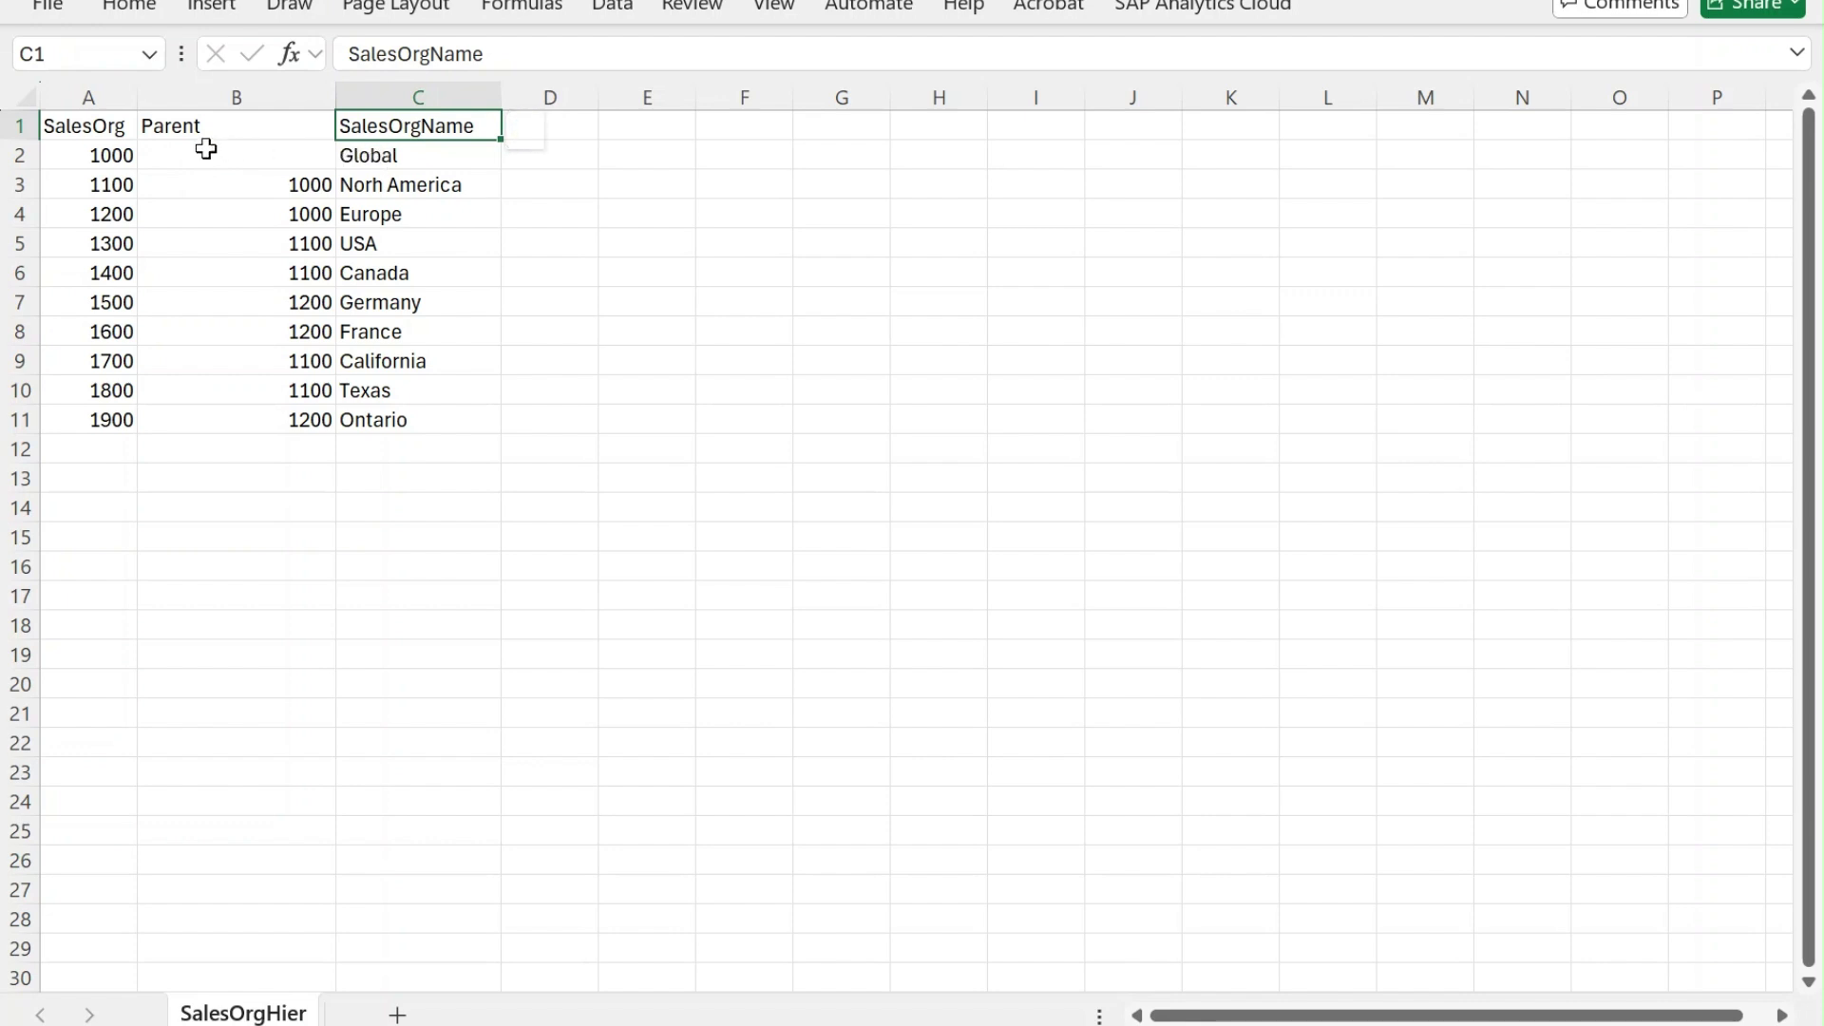
{"action": "left_click", "coordinate": [104, 152]}
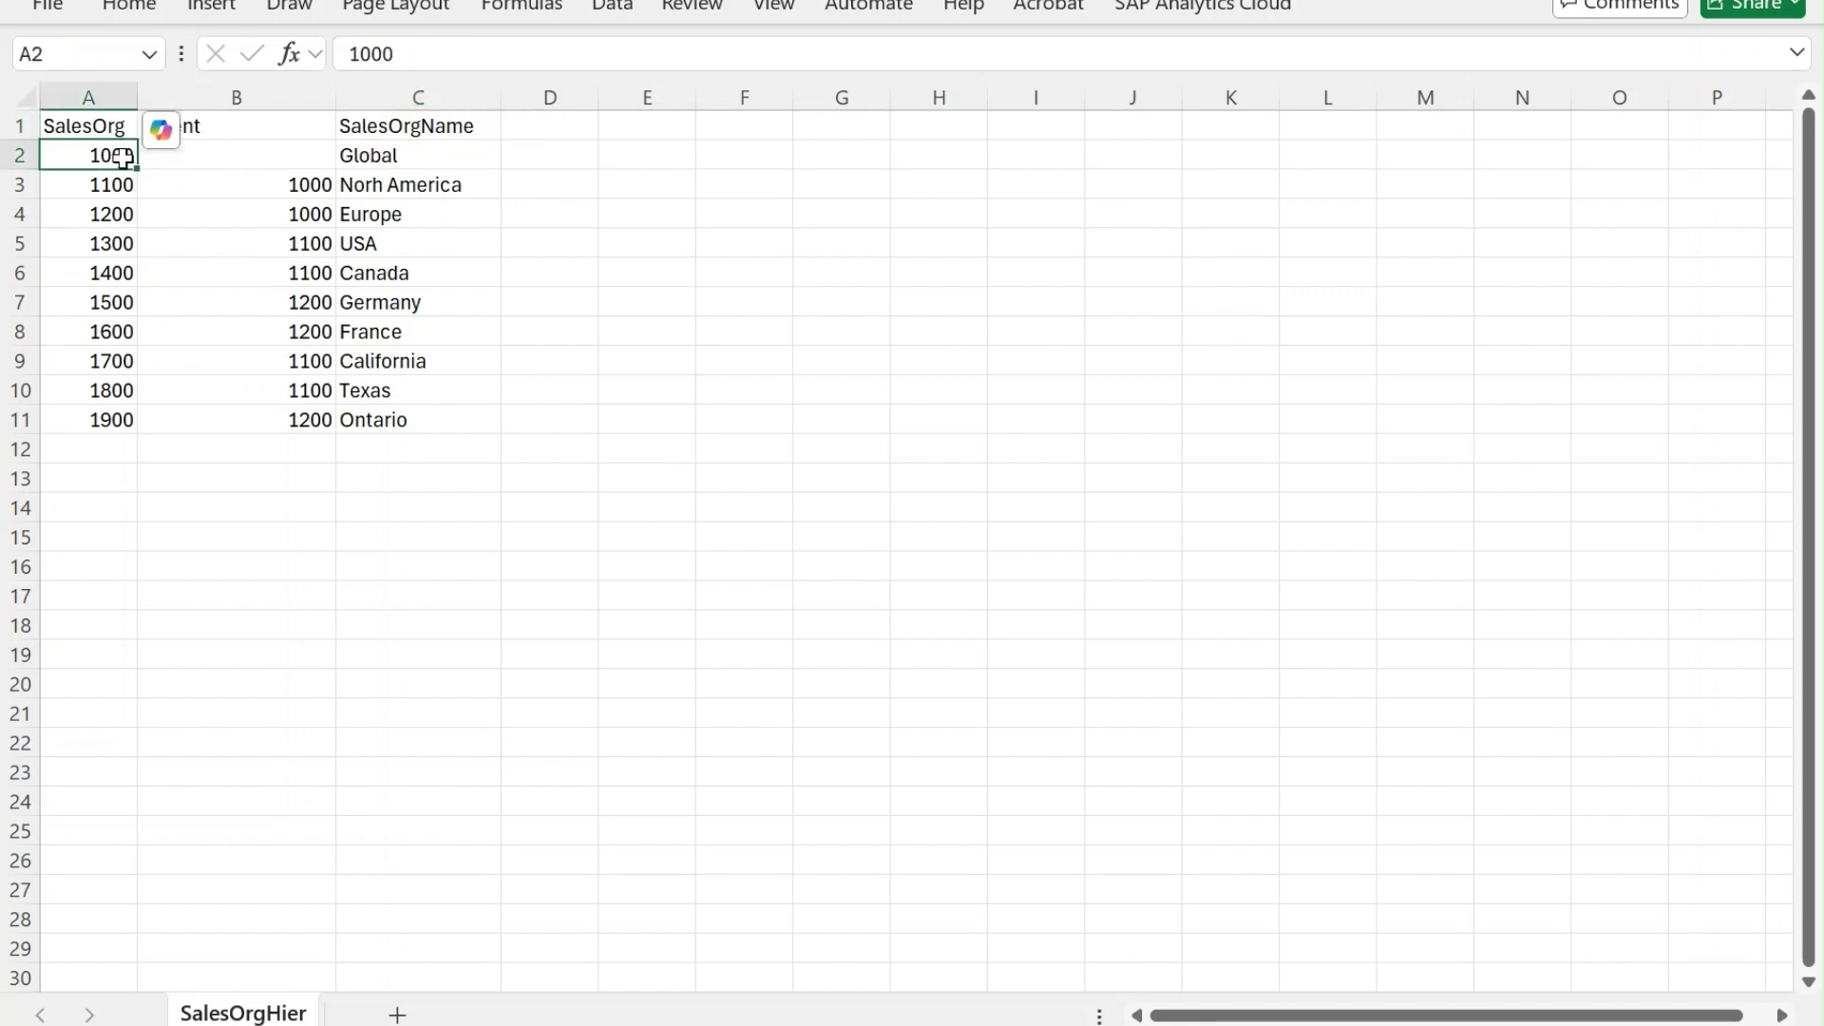
{"action": "left_click", "coordinate": [400, 152]}
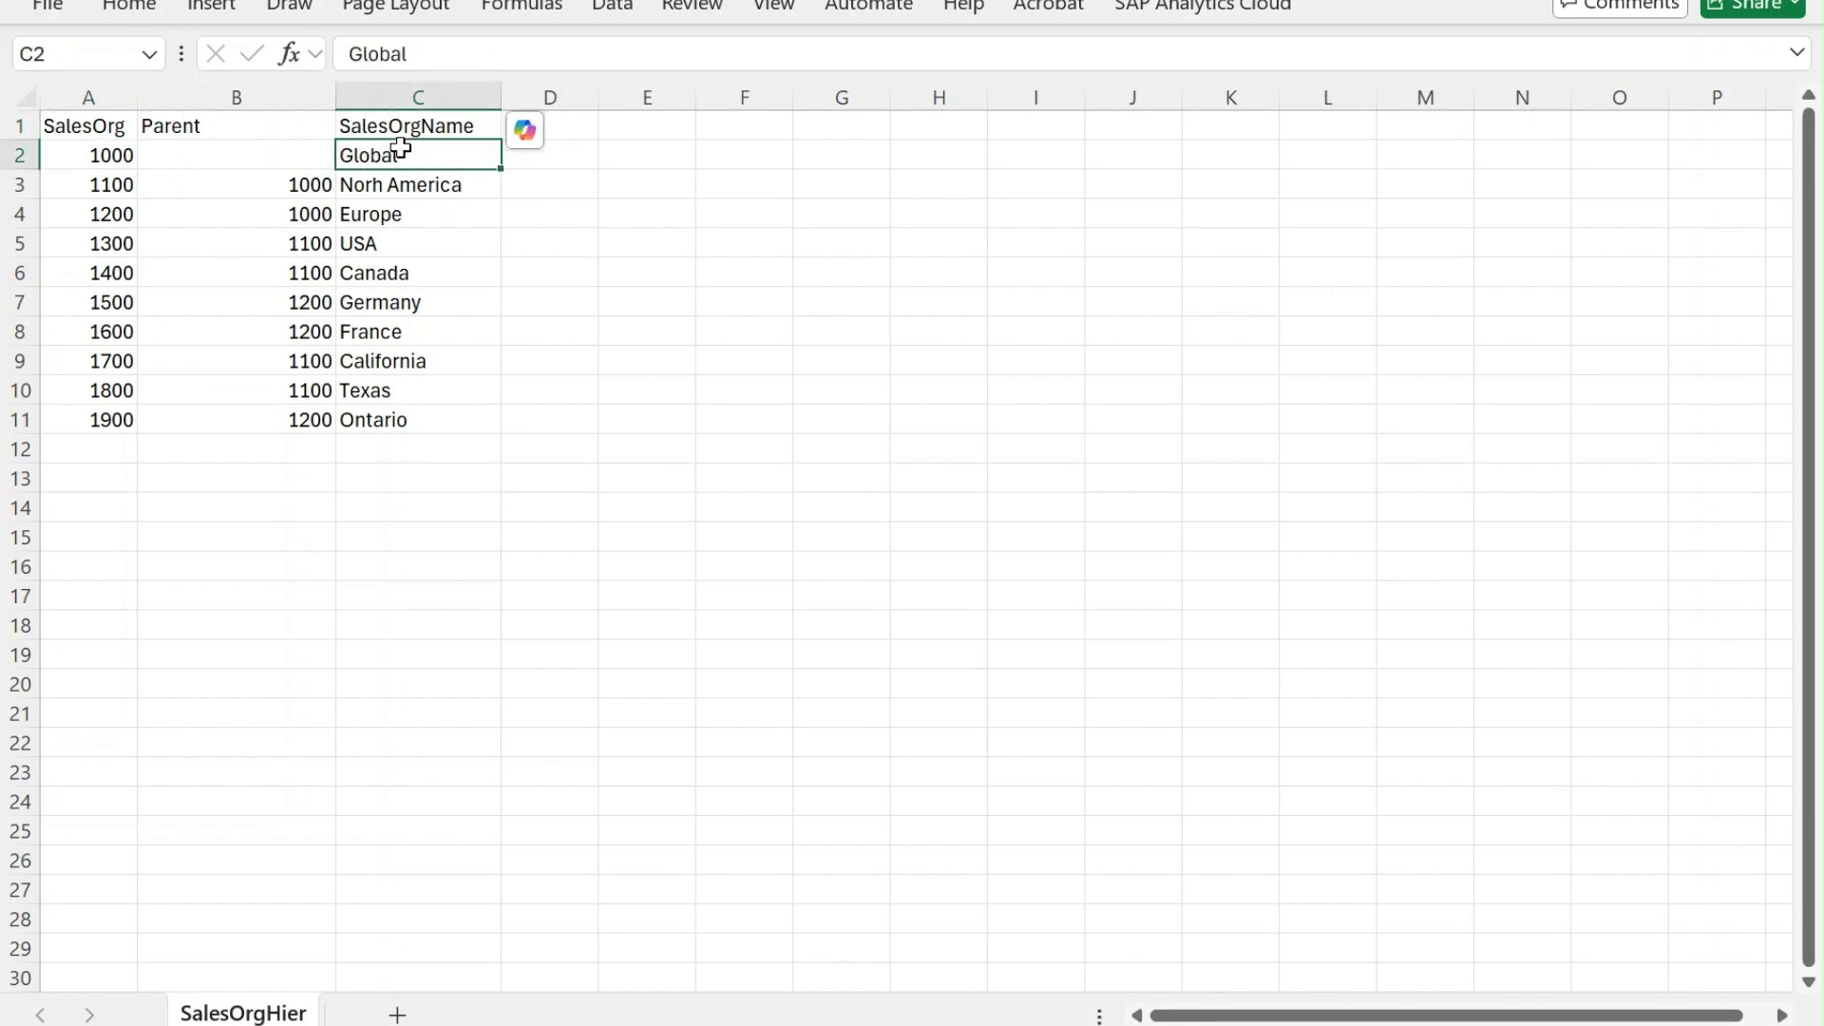
{"action": "left_click", "coordinate": [302, 154]}
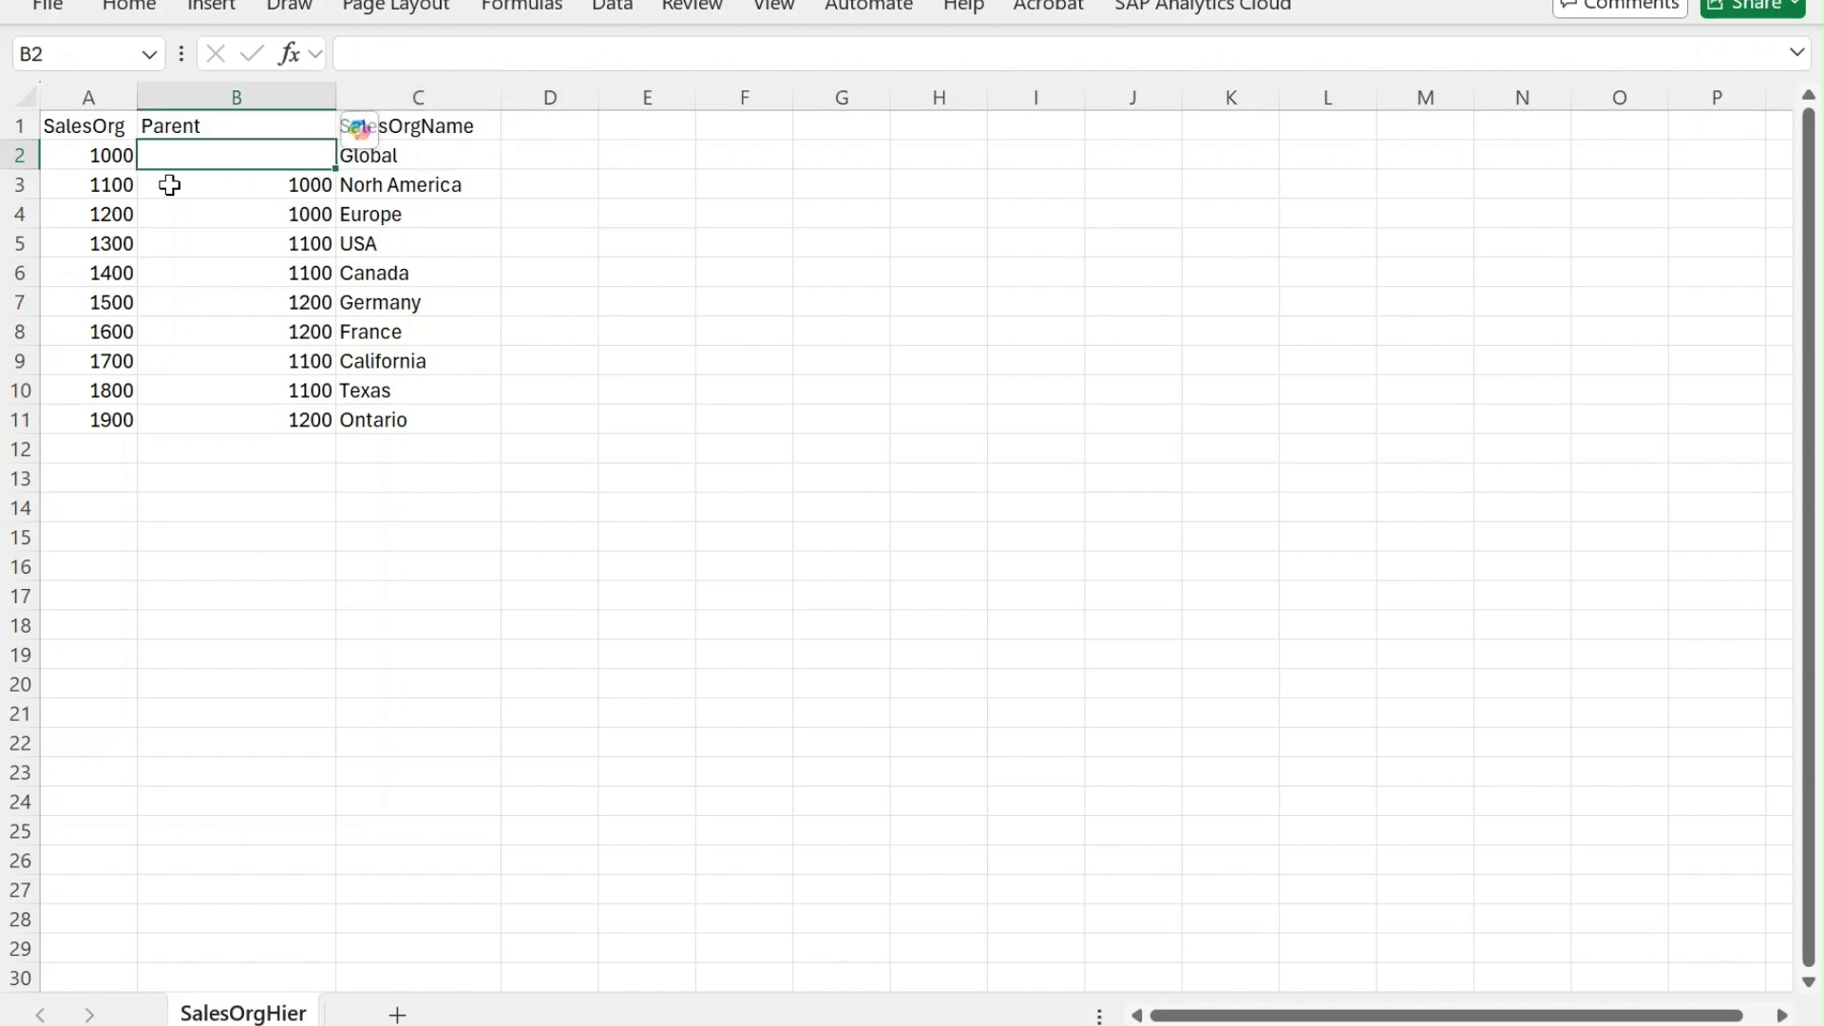
{"action": "left_click", "coordinate": [446, 186]}
{"action": "left_click", "coordinate": [103, 184]}
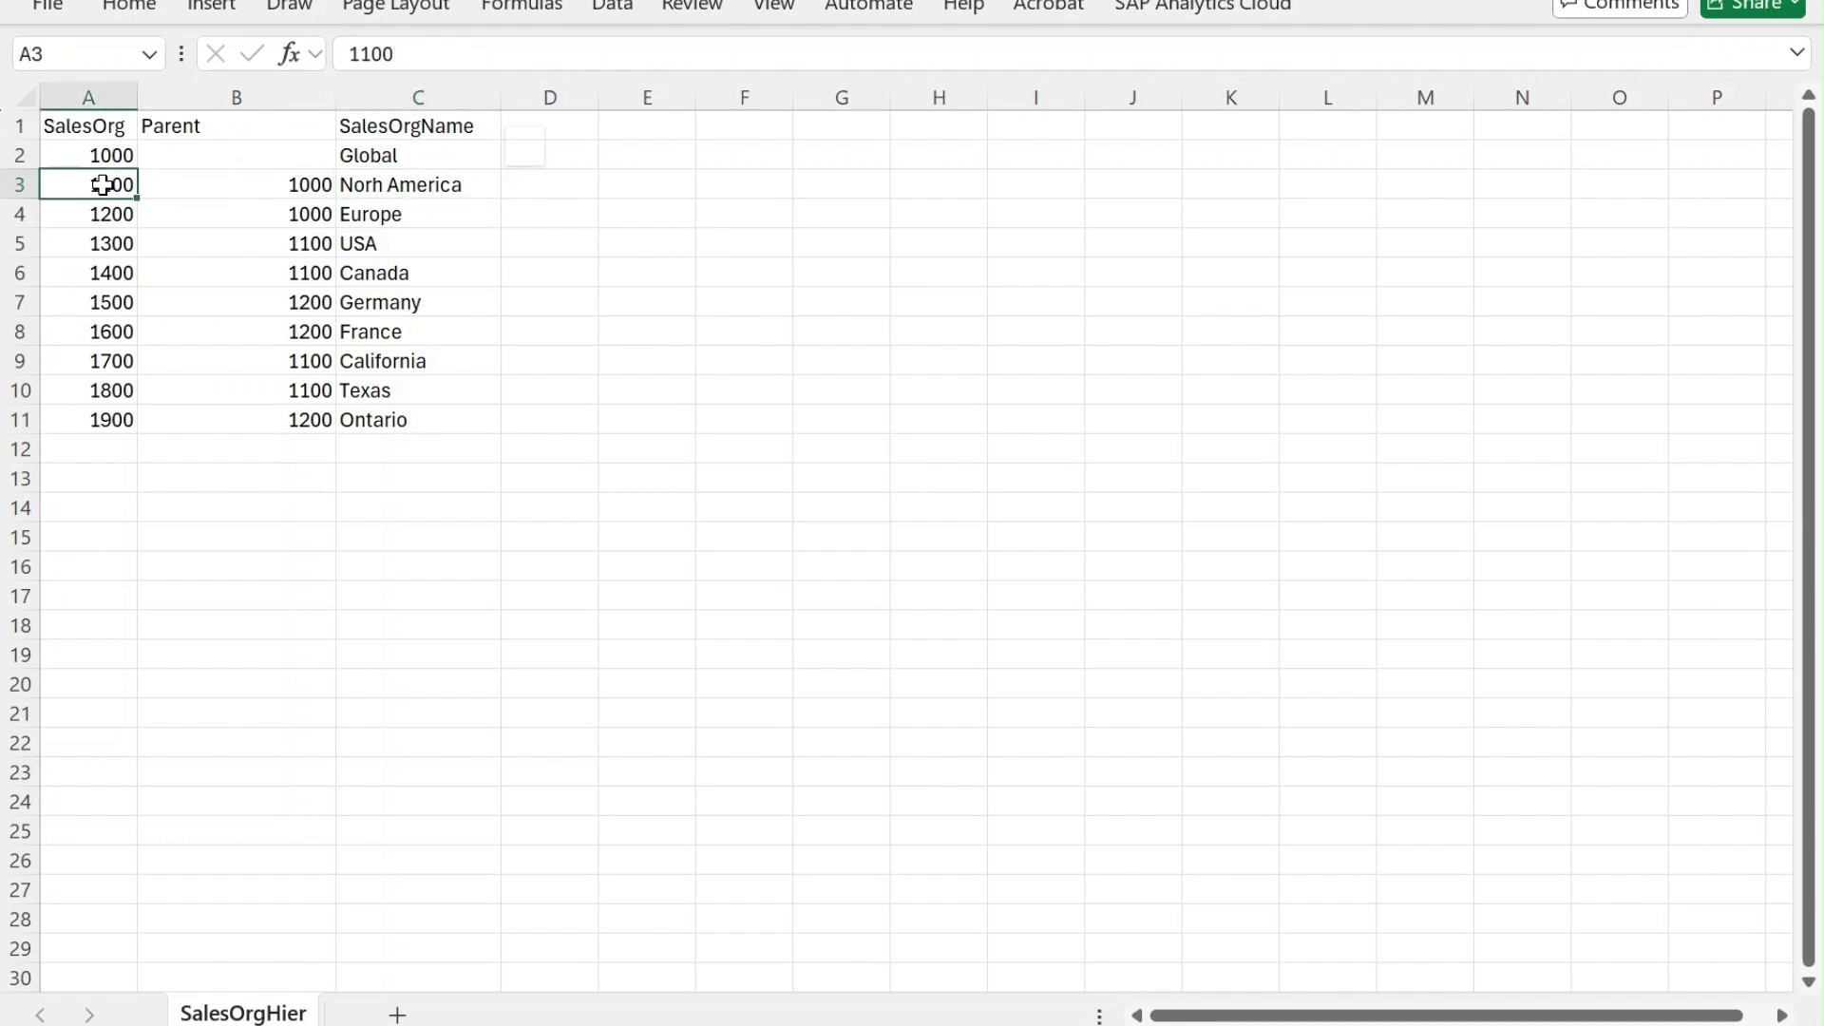
{"action": "left_click", "coordinate": [224, 184]}
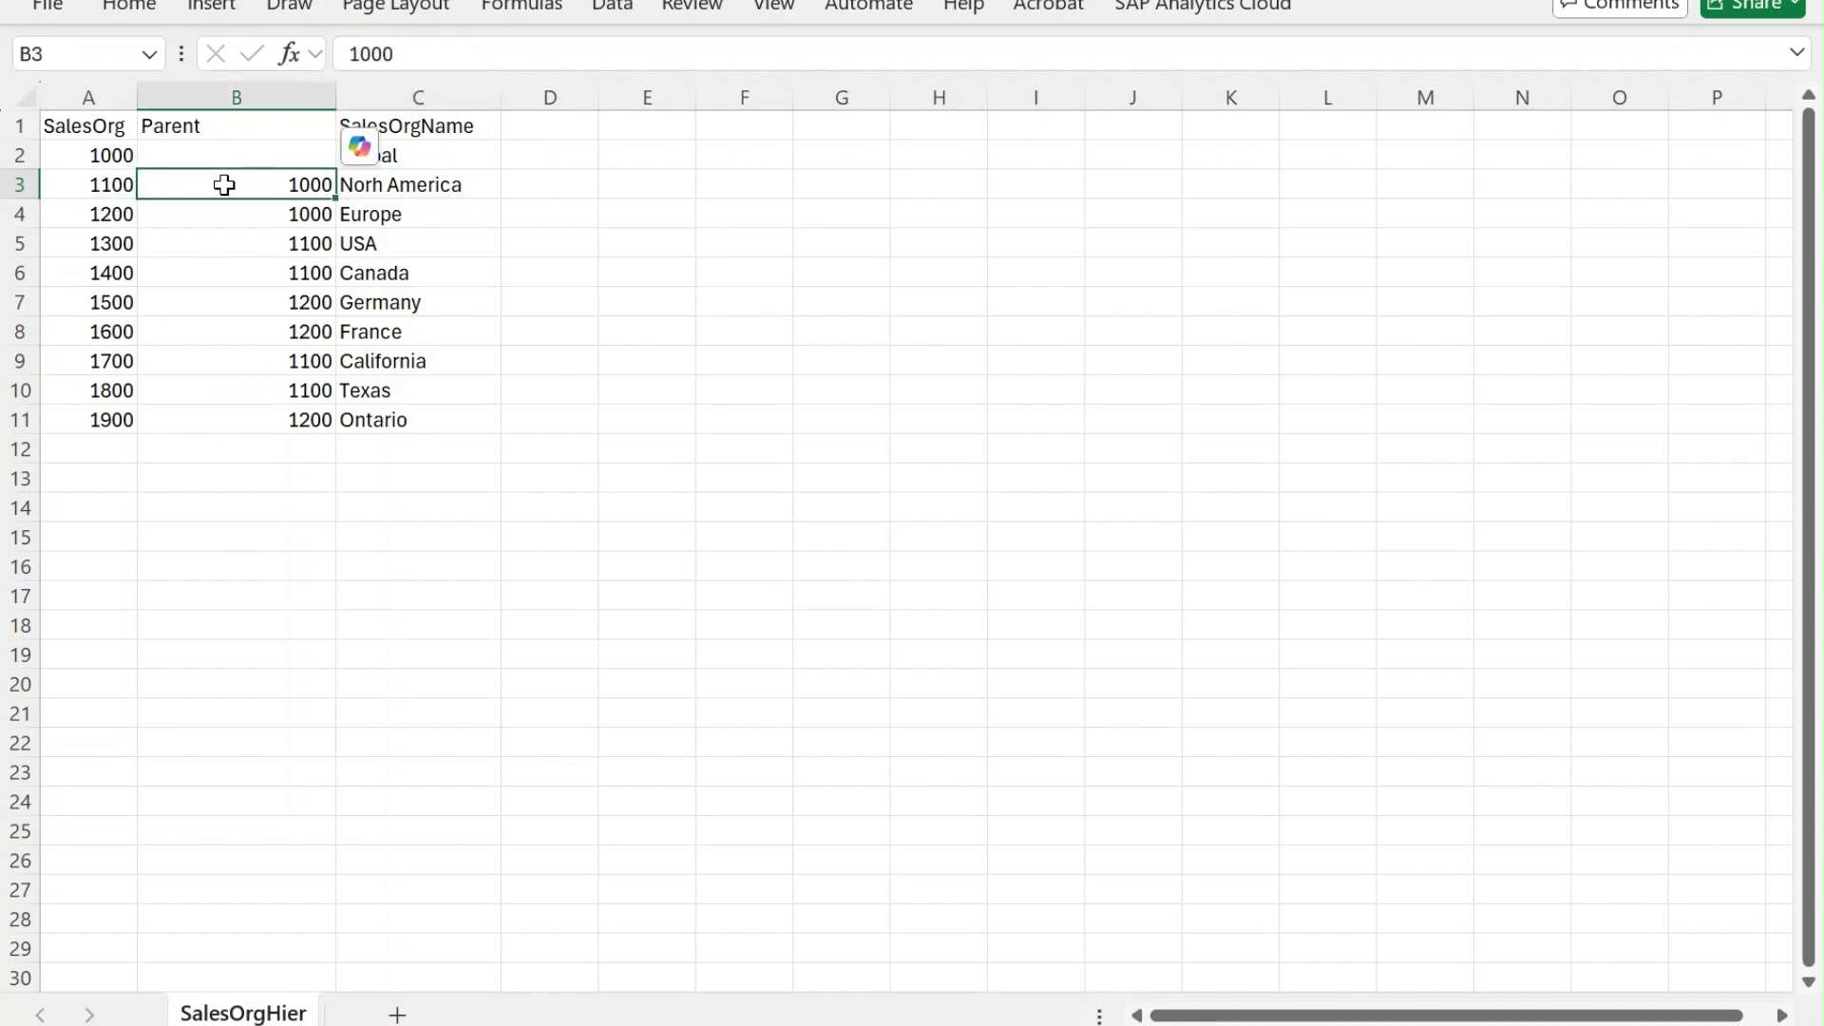
{"action": "left_click", "coordinate": [427, 155]}
{"action": "left_click", "coordinate": [444, 186]}
{"action": "left_click", "coordinate": [408, 155]}
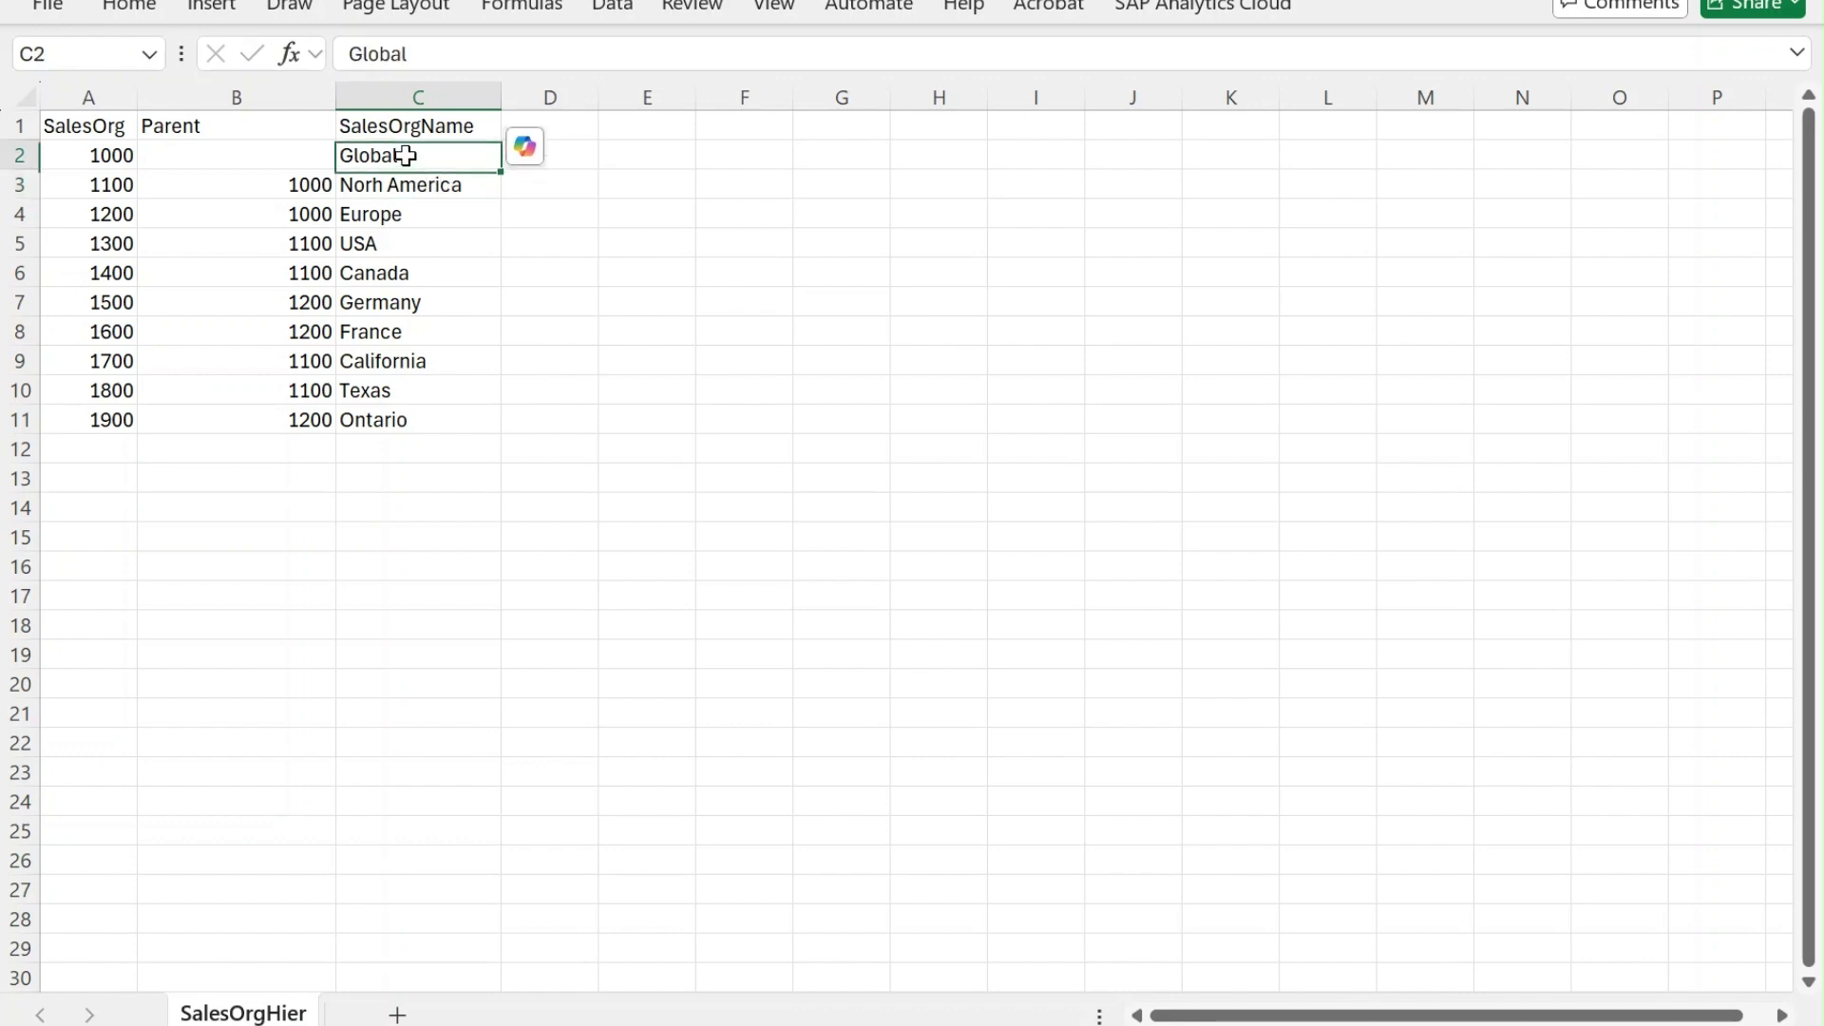
{"action": "left_click", "coordinate": [419, 183]}
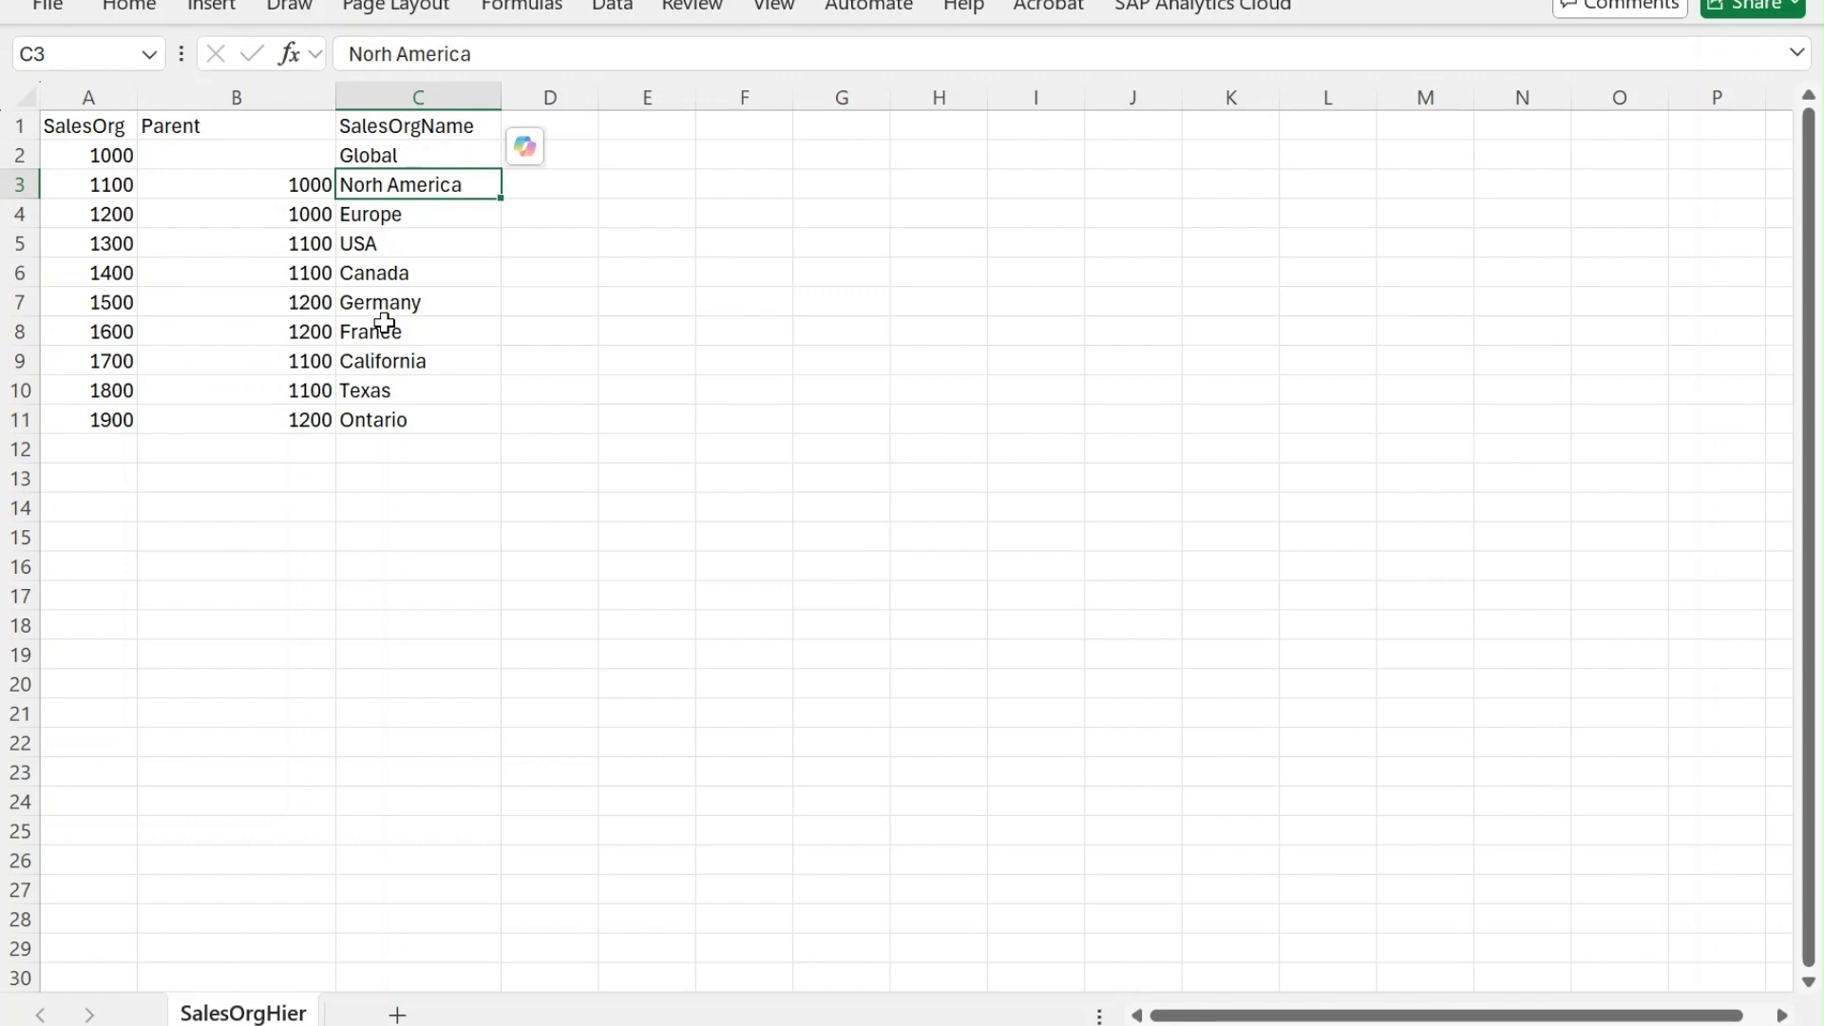
{"action": "left_click", "coordinate": [309, 282]}
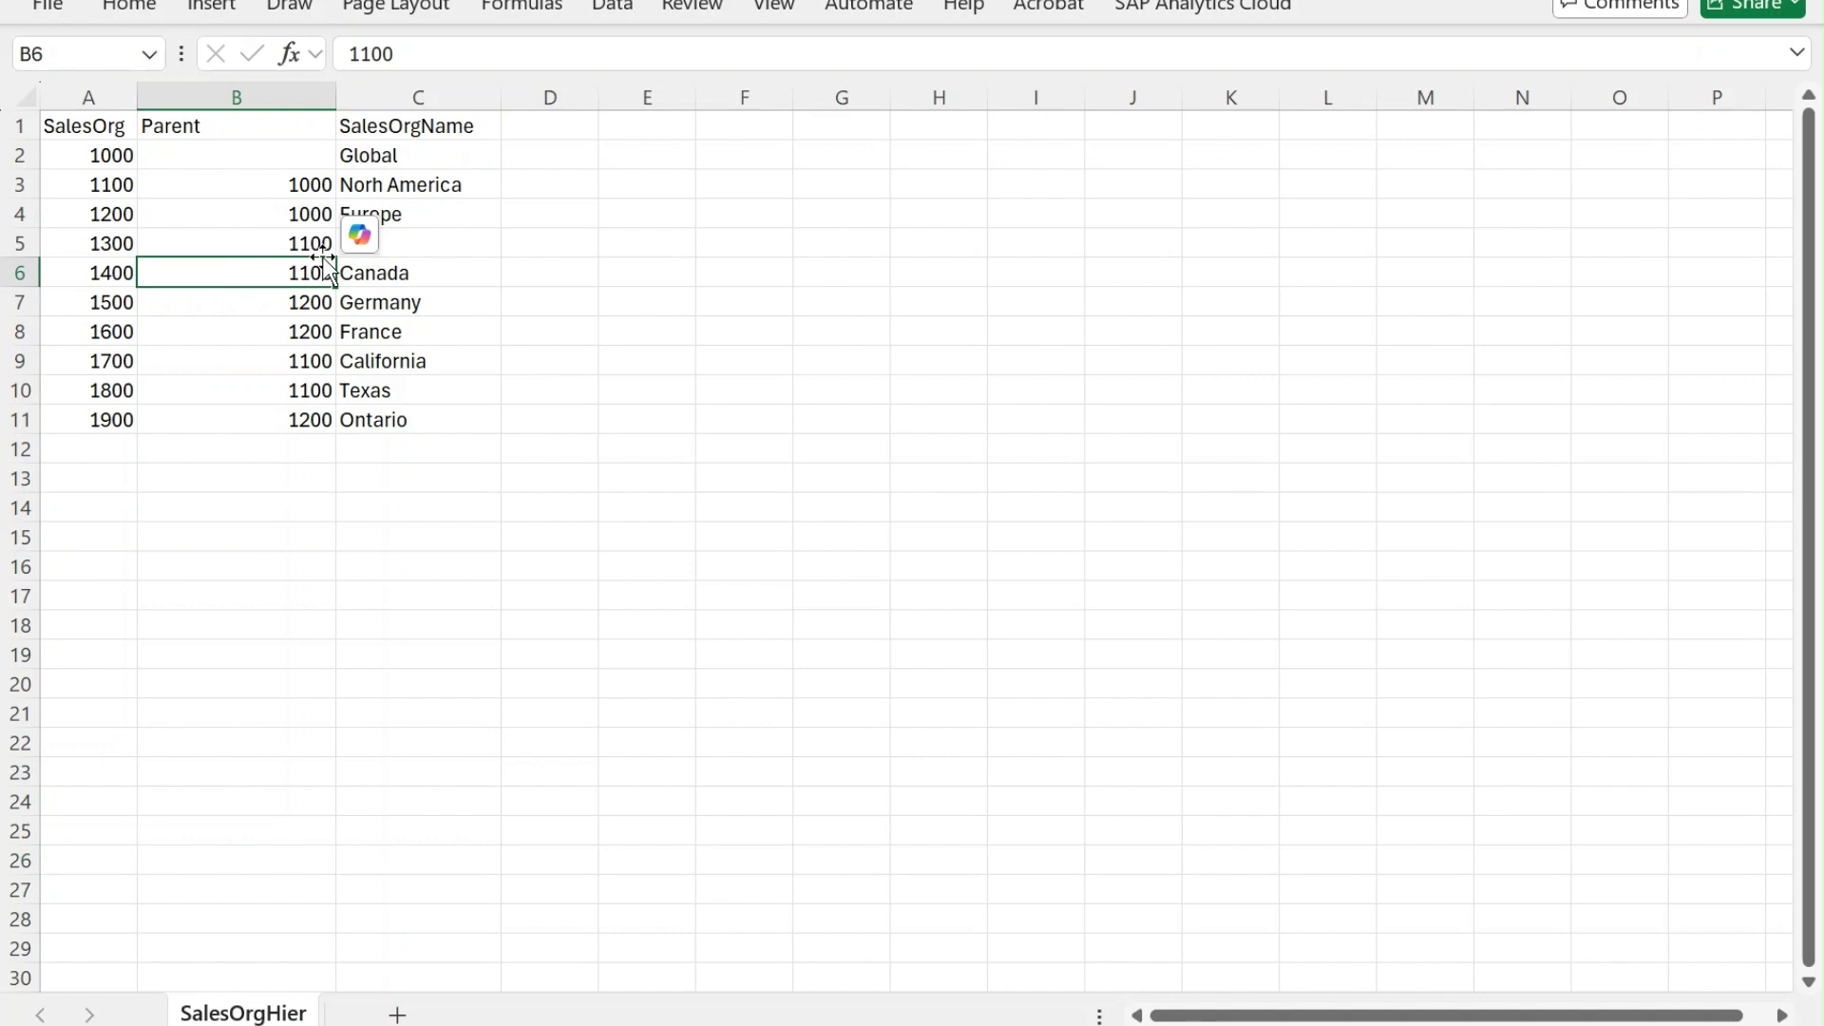
{"action": "left_click", "coordinate": [314, 247]}
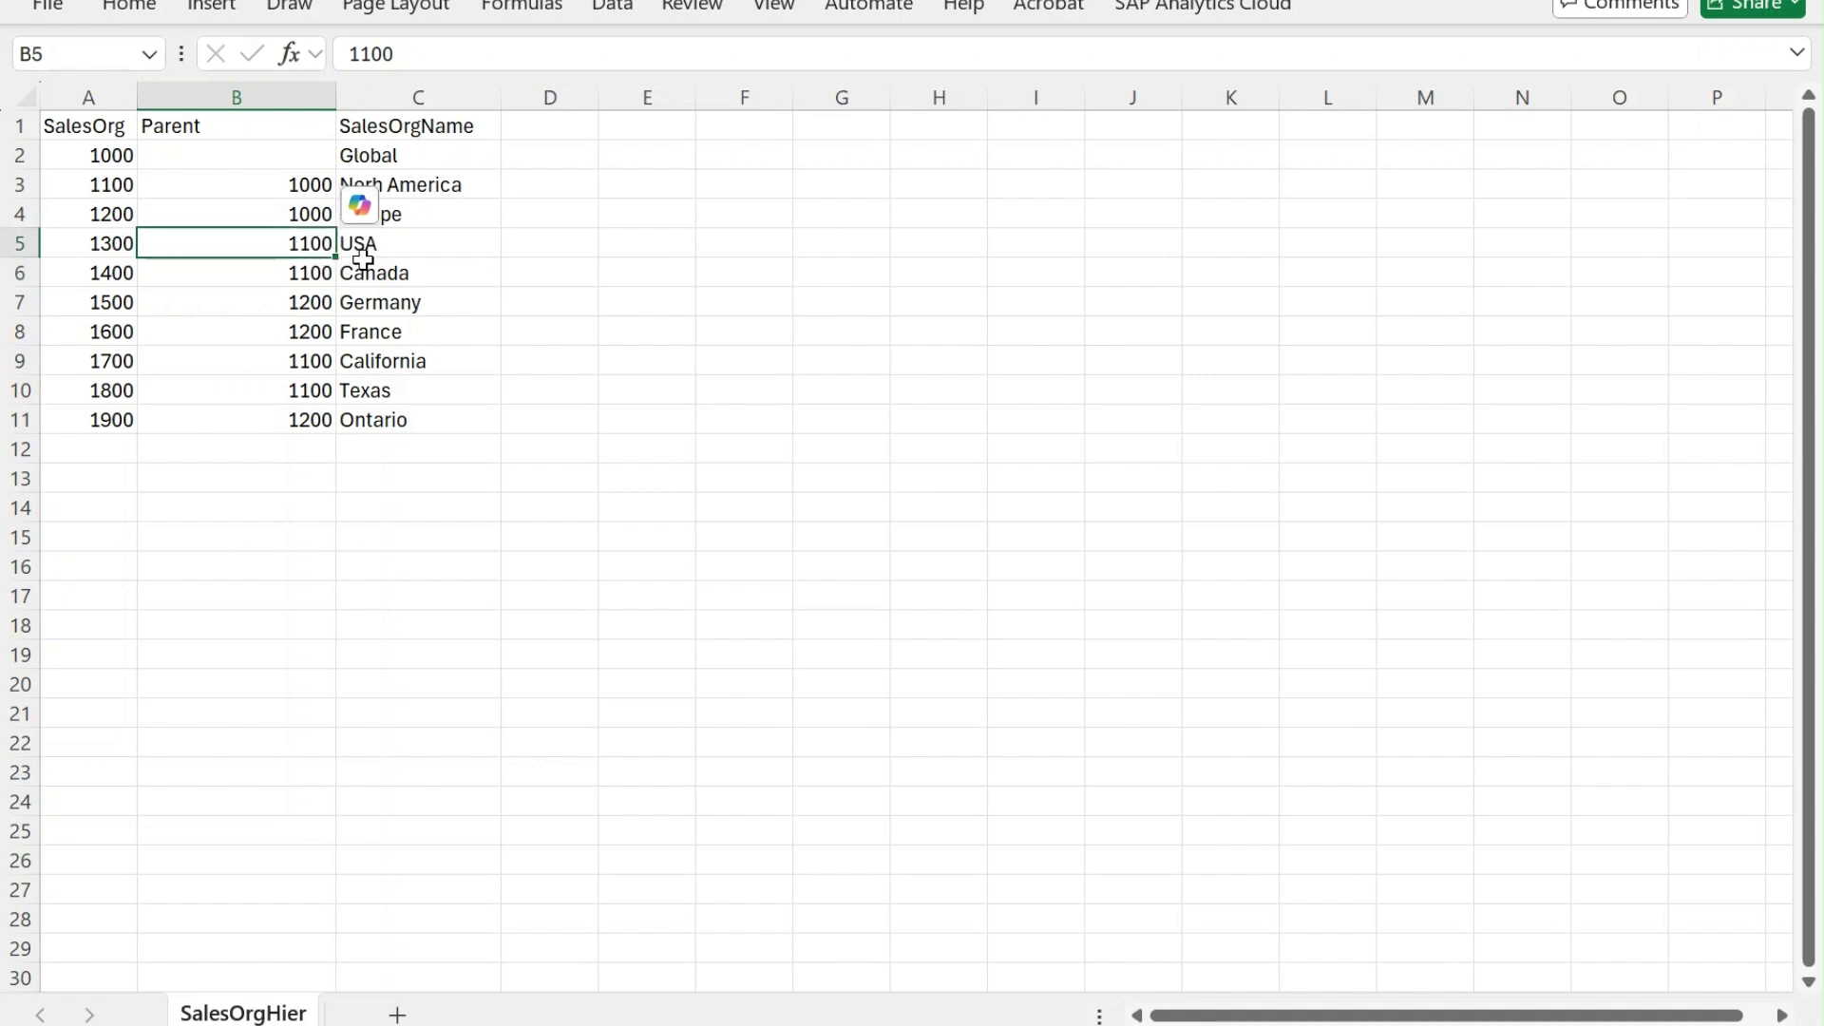
{"action": "left_click", "coordinate": [319, 363]}
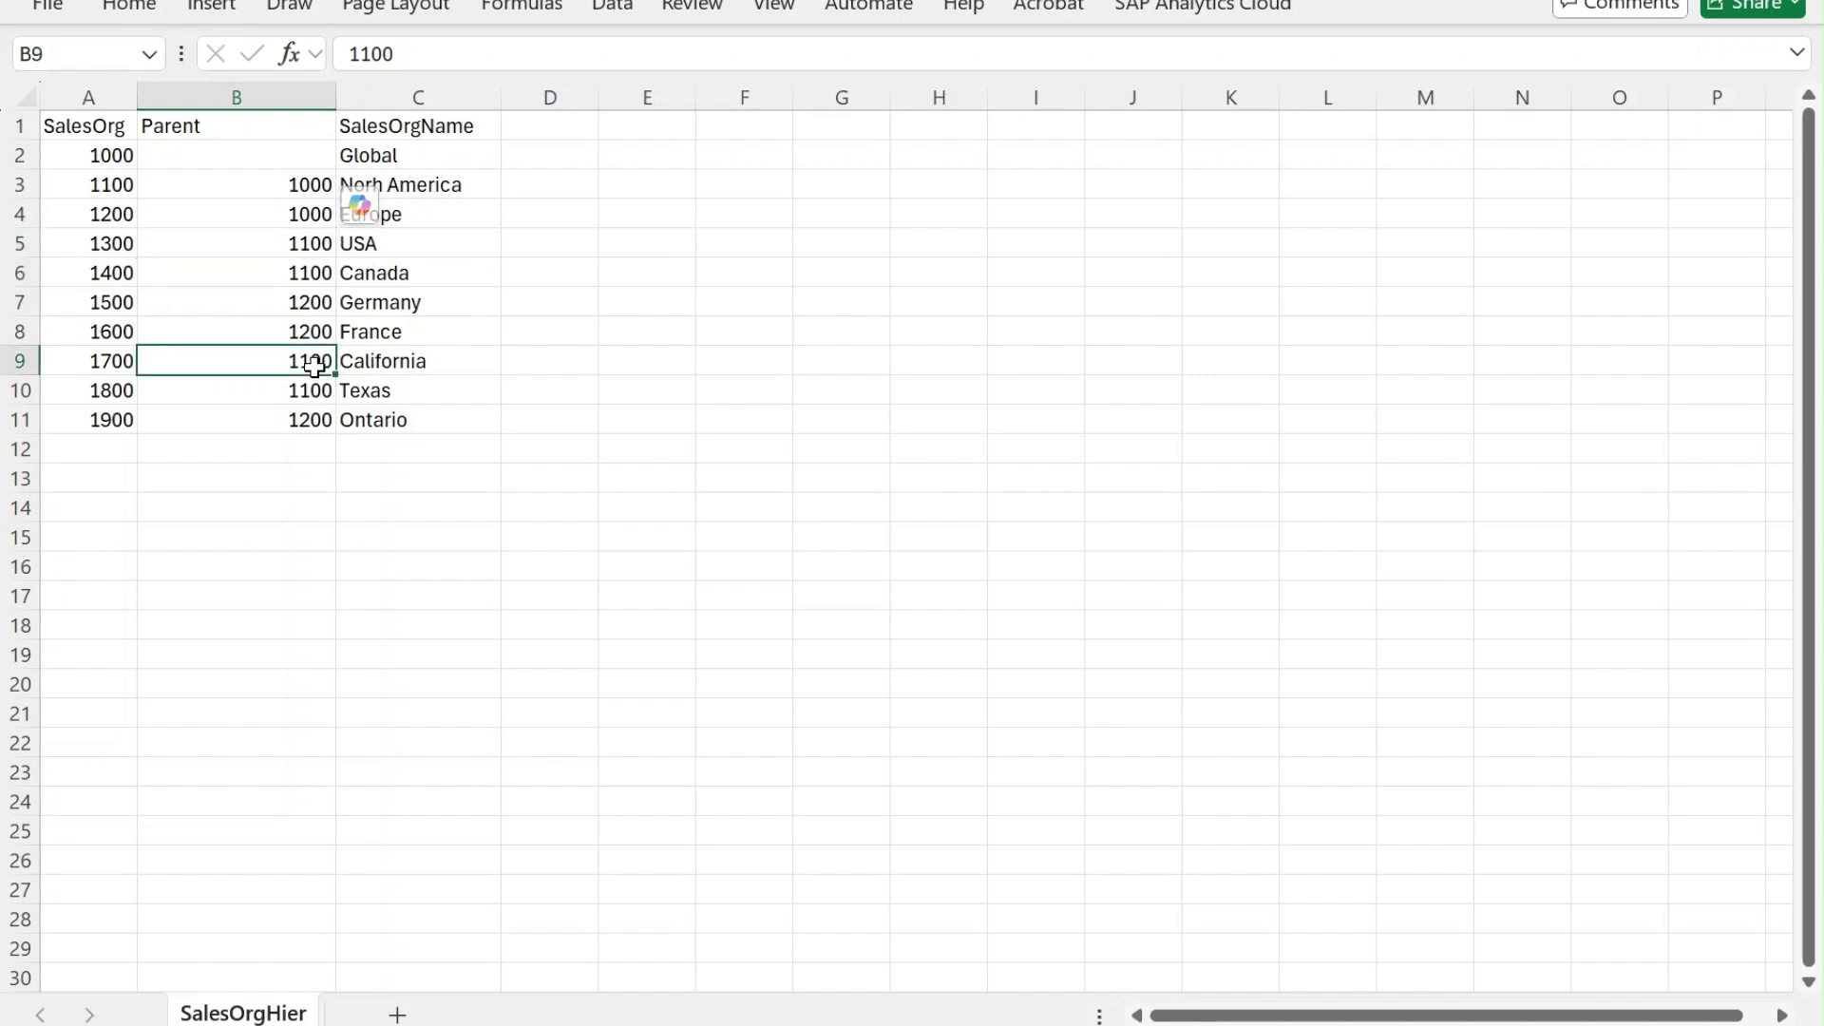
{"action": "left_click", "coordinate": [314, 386]}
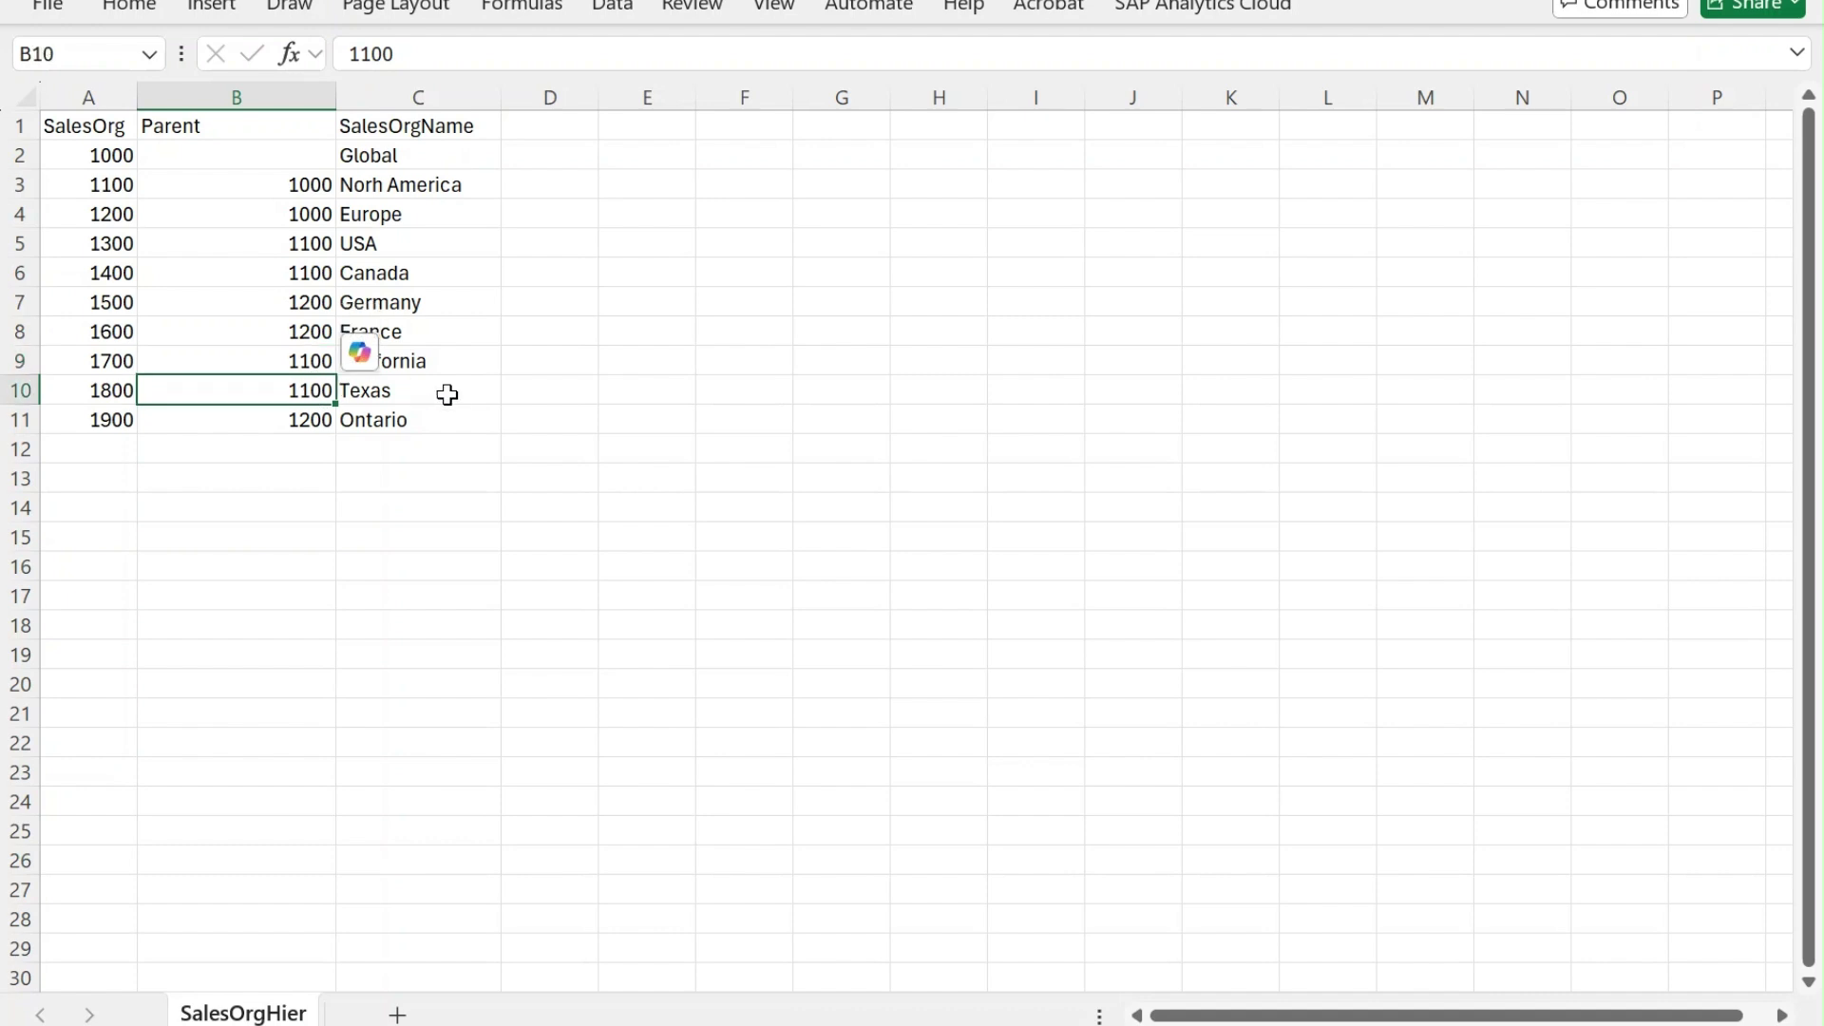
{"action": "left_click", "coordinate": [388, 214]}
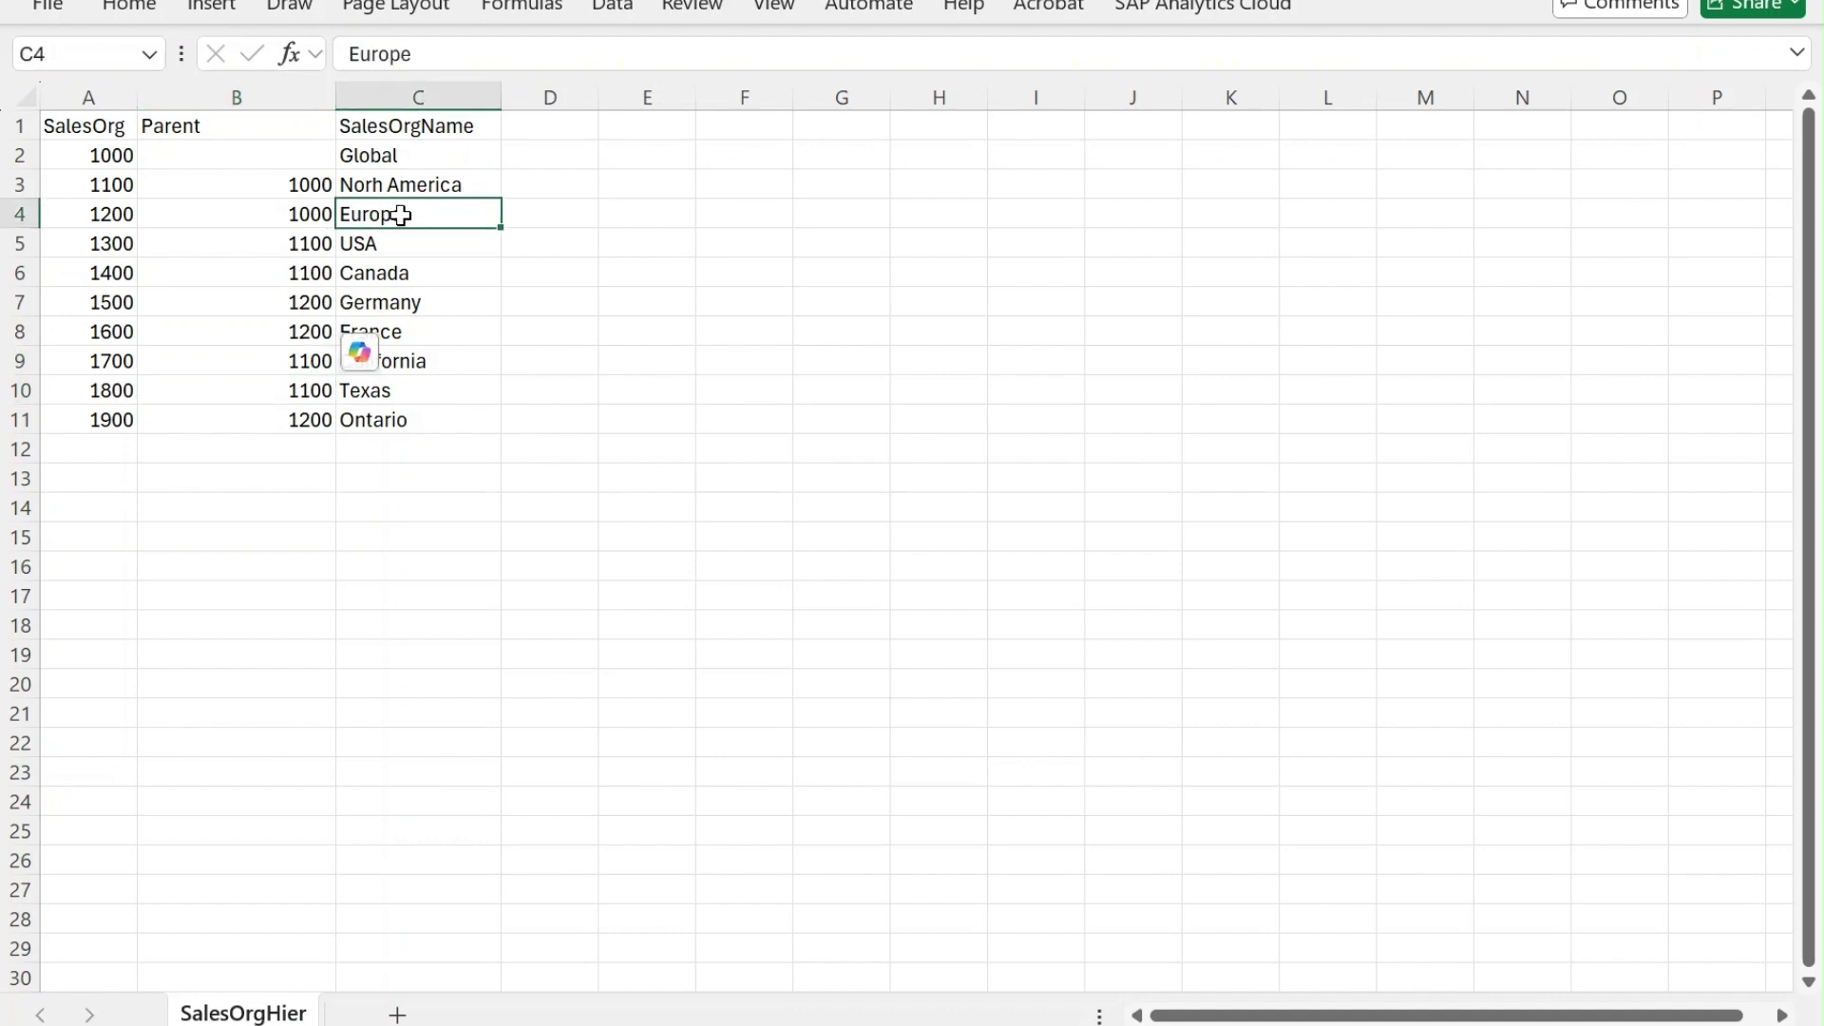
{"action": "left_click", "coordinate": [314, 303]}
{"action": "left_click", "coordinate": [377, 331]}
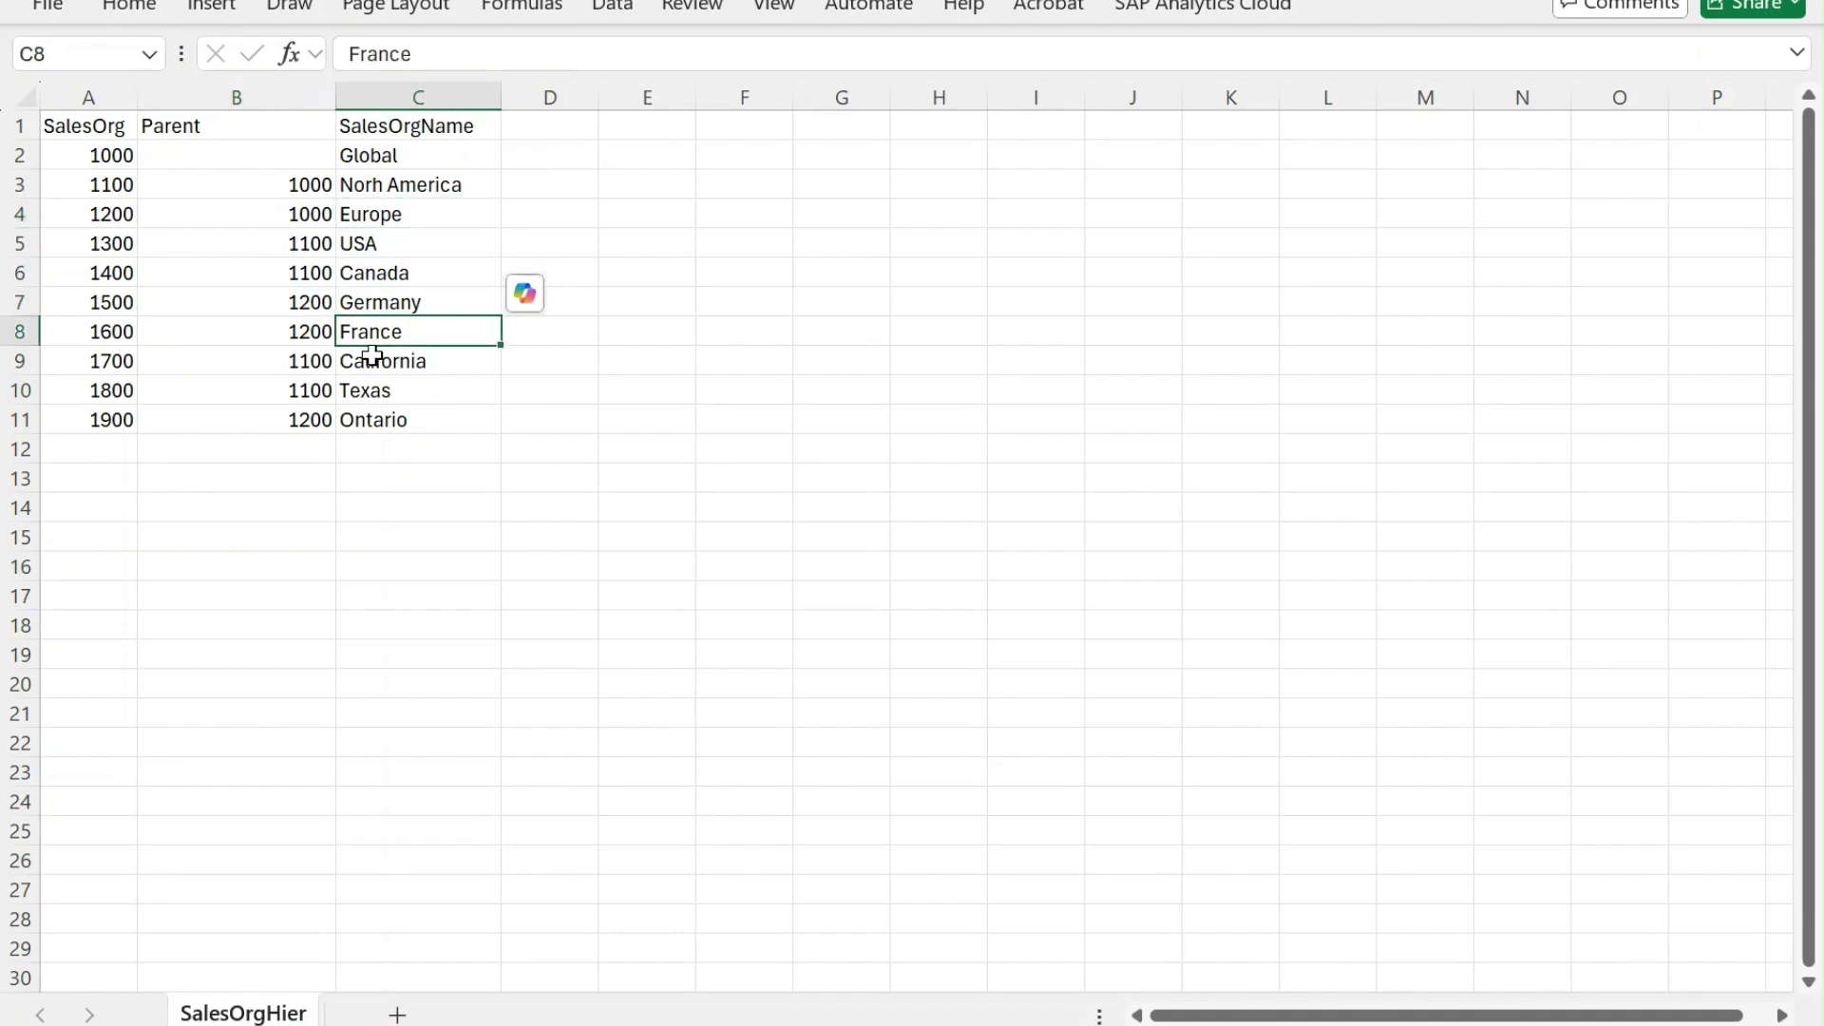
{"action": "left_click", "coordinate": [376, 419]}
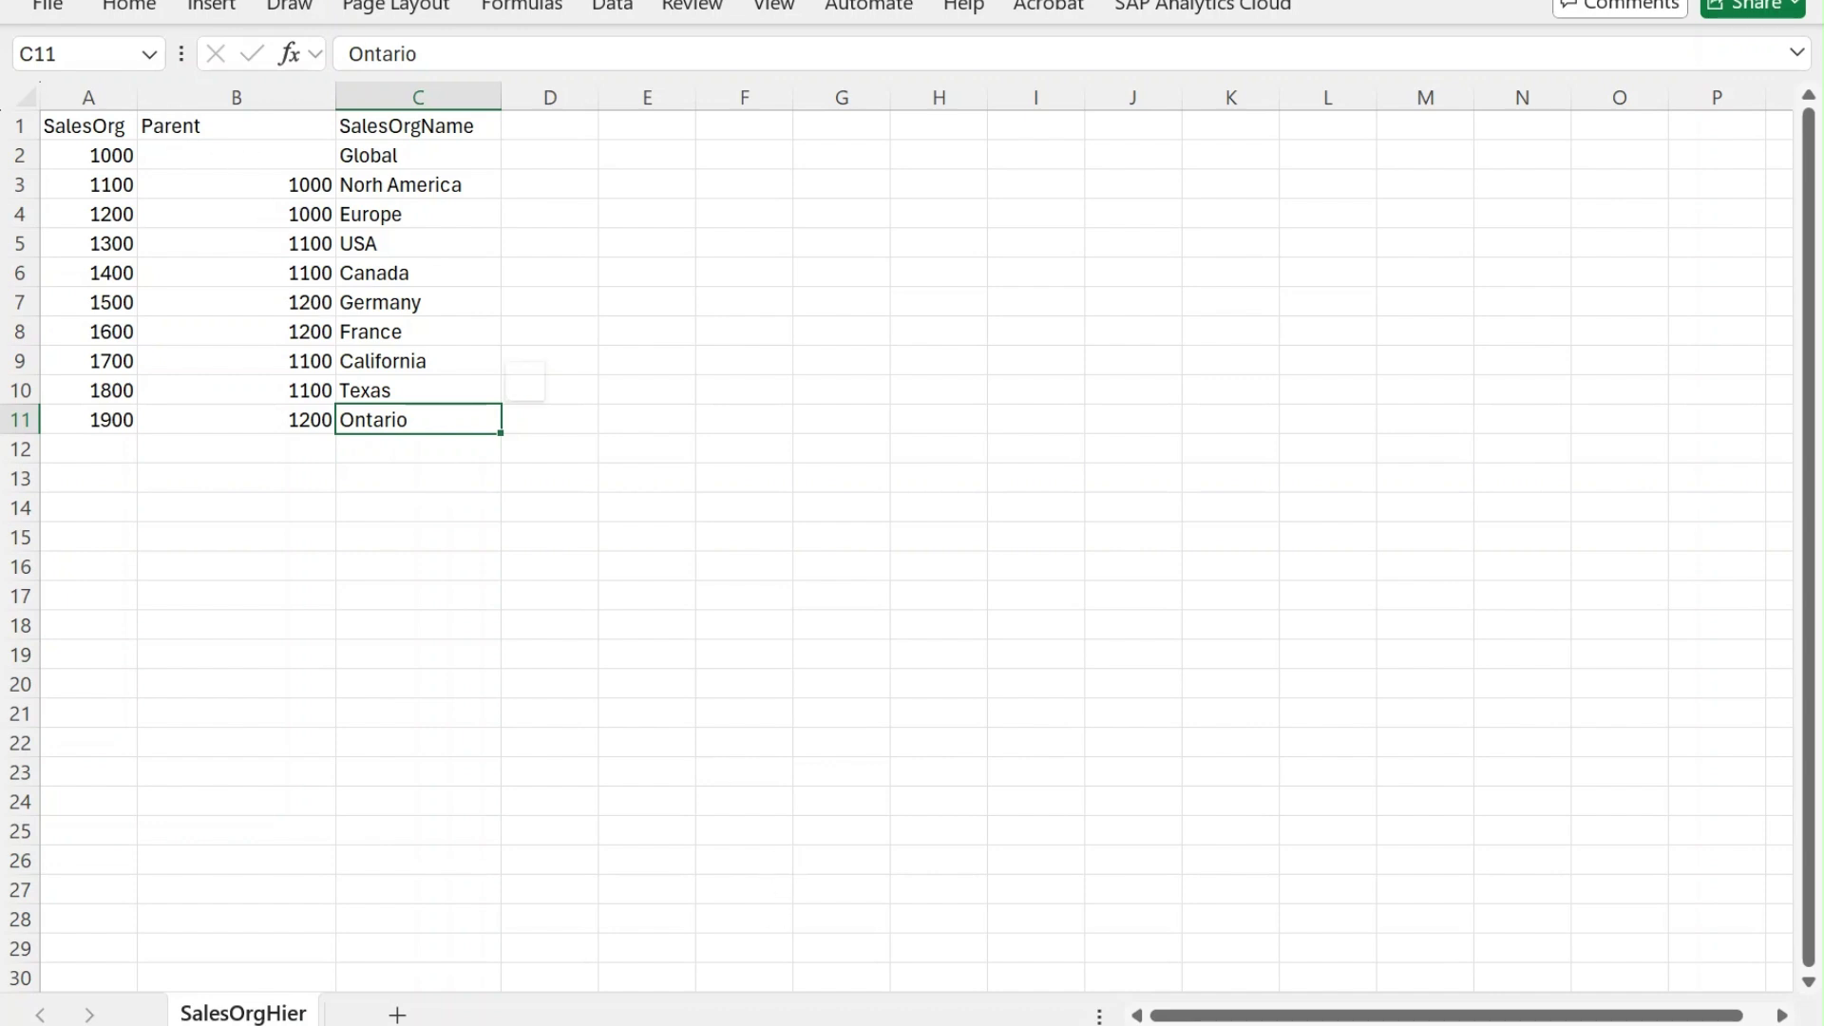
{"action": "left_click", "coordinate": [767, 1025]}
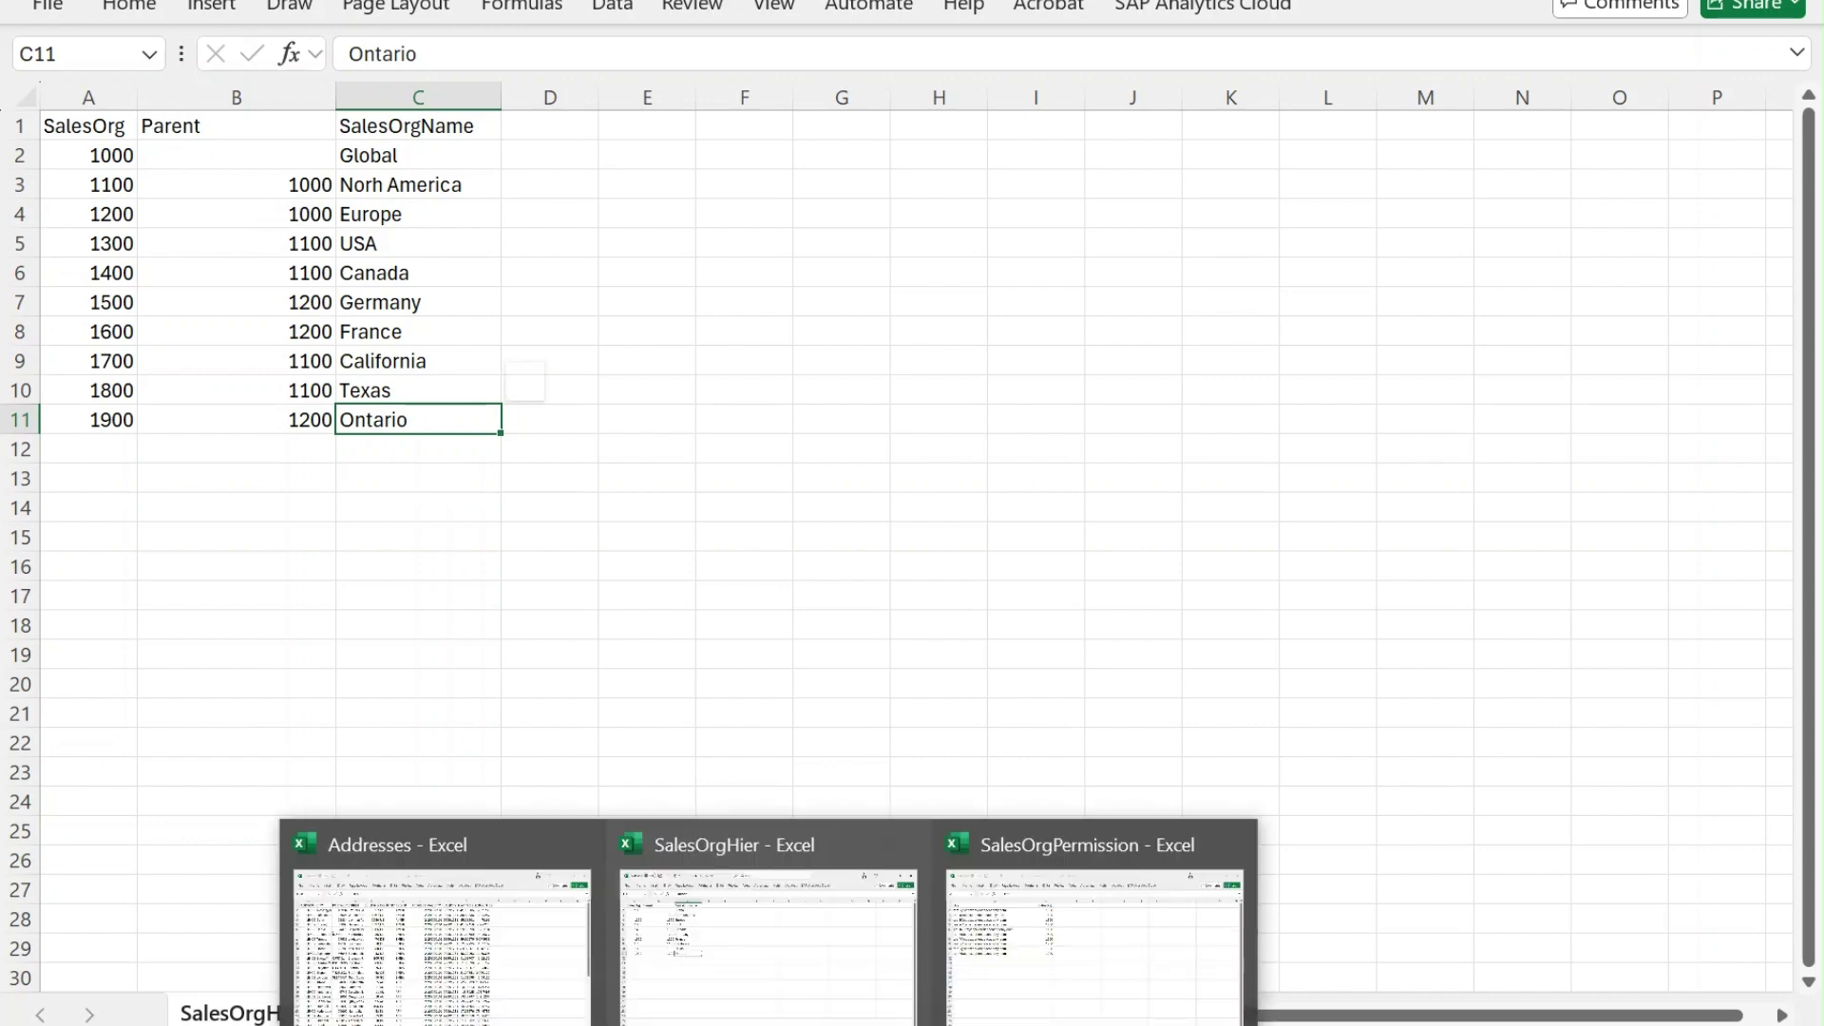
Review the SalesOrgPermission sheet's User and SalesOrg columns, checking the 1400 and 1100 entries
{"action": "left_click", "coordinate": [1046, 993]}
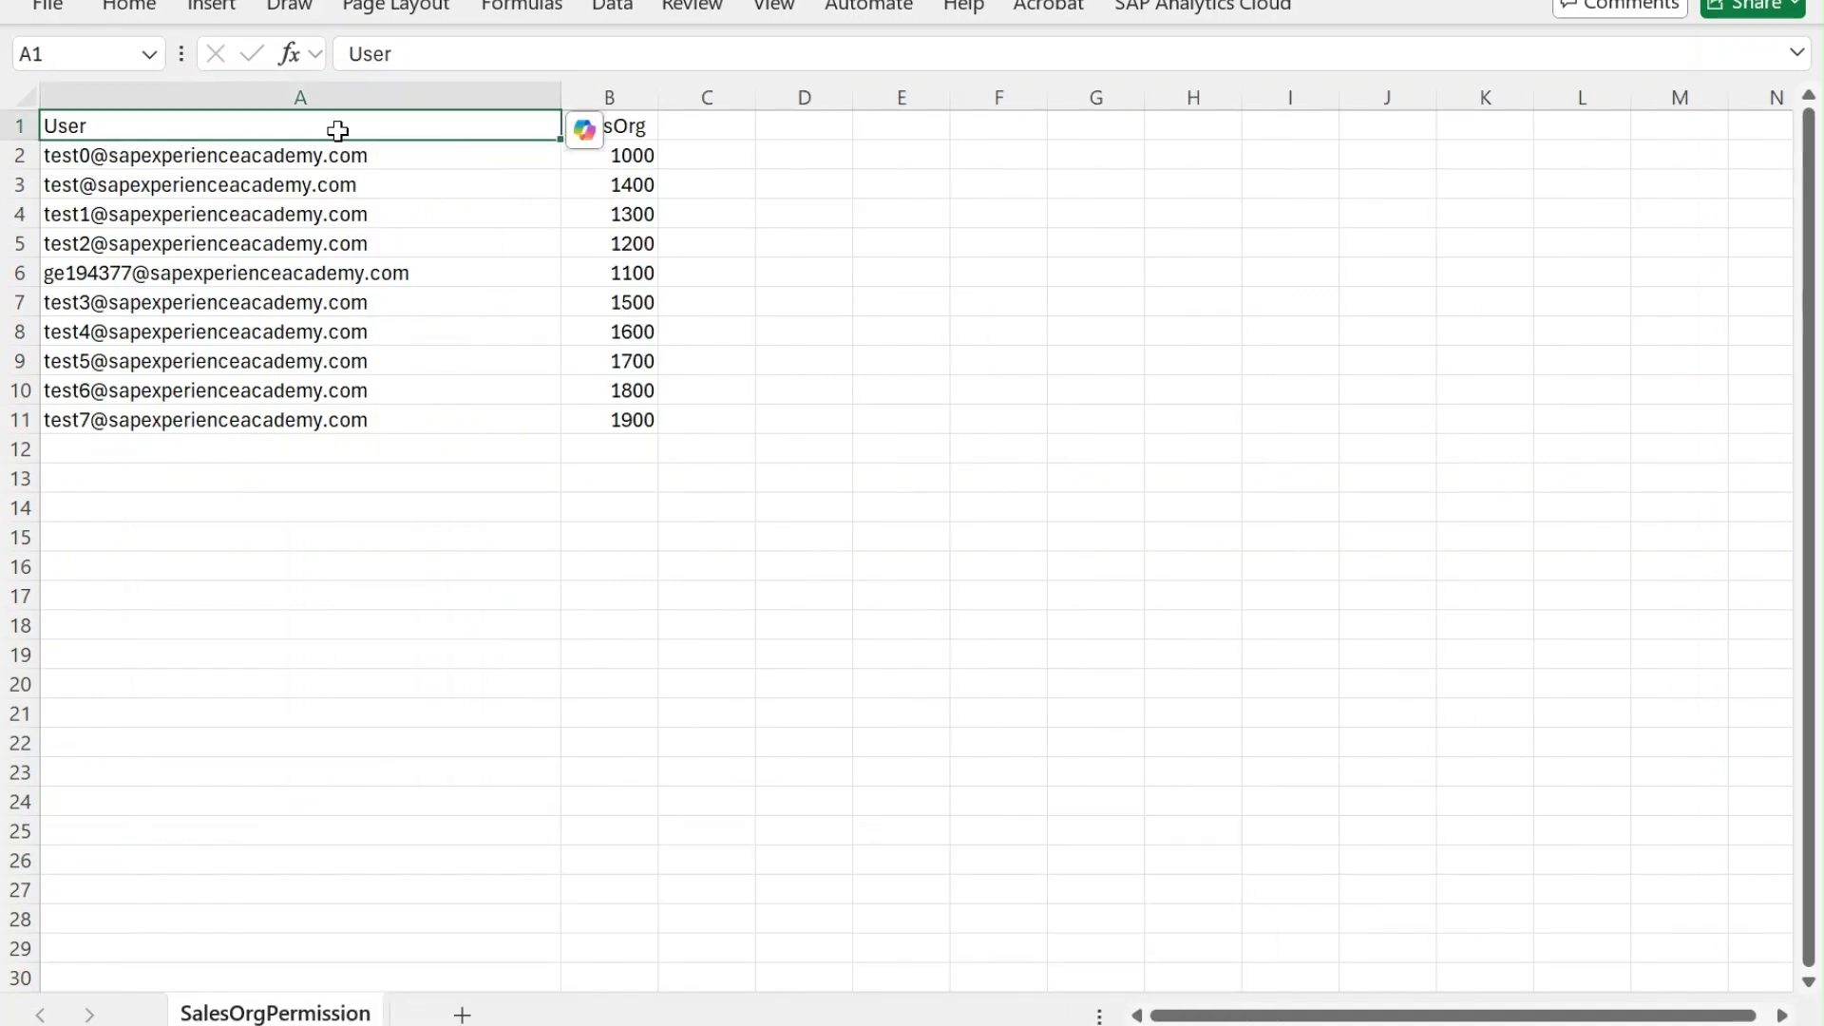
{"action": "left_click", "coordinate": [591, 195]}
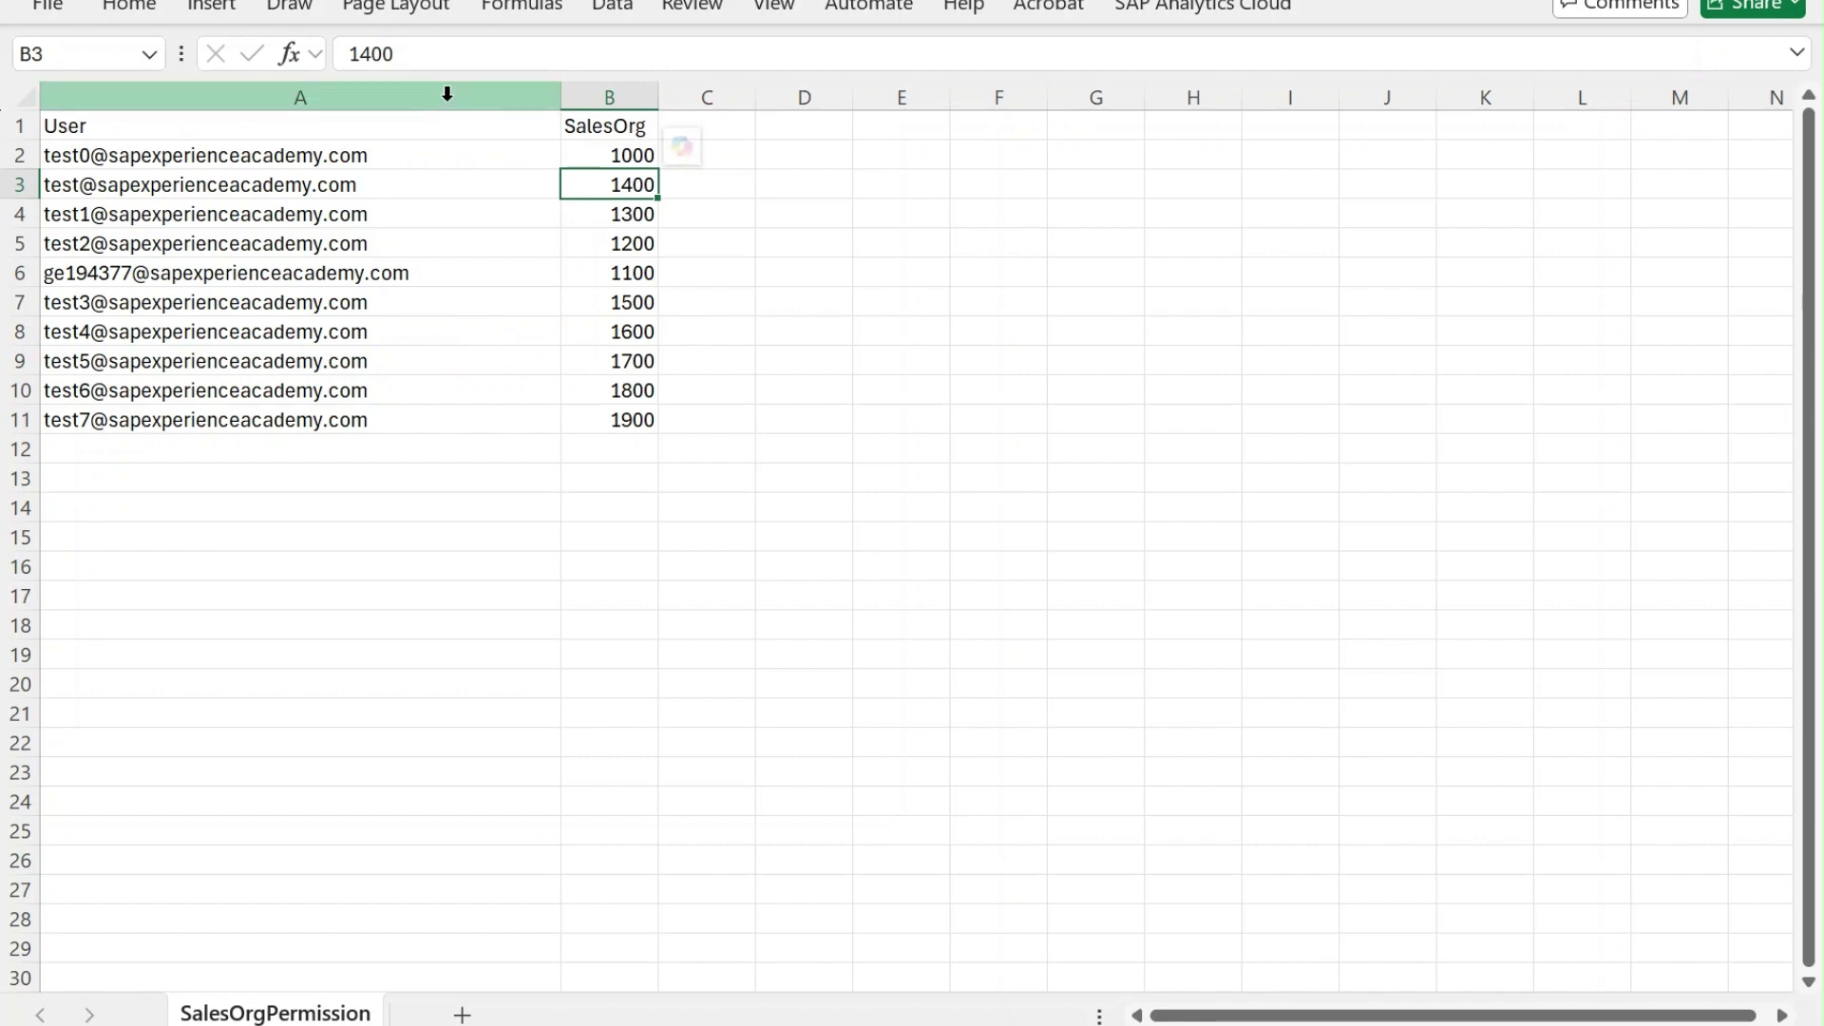
{"action": "left_click", "coordinate": [394, 126]}
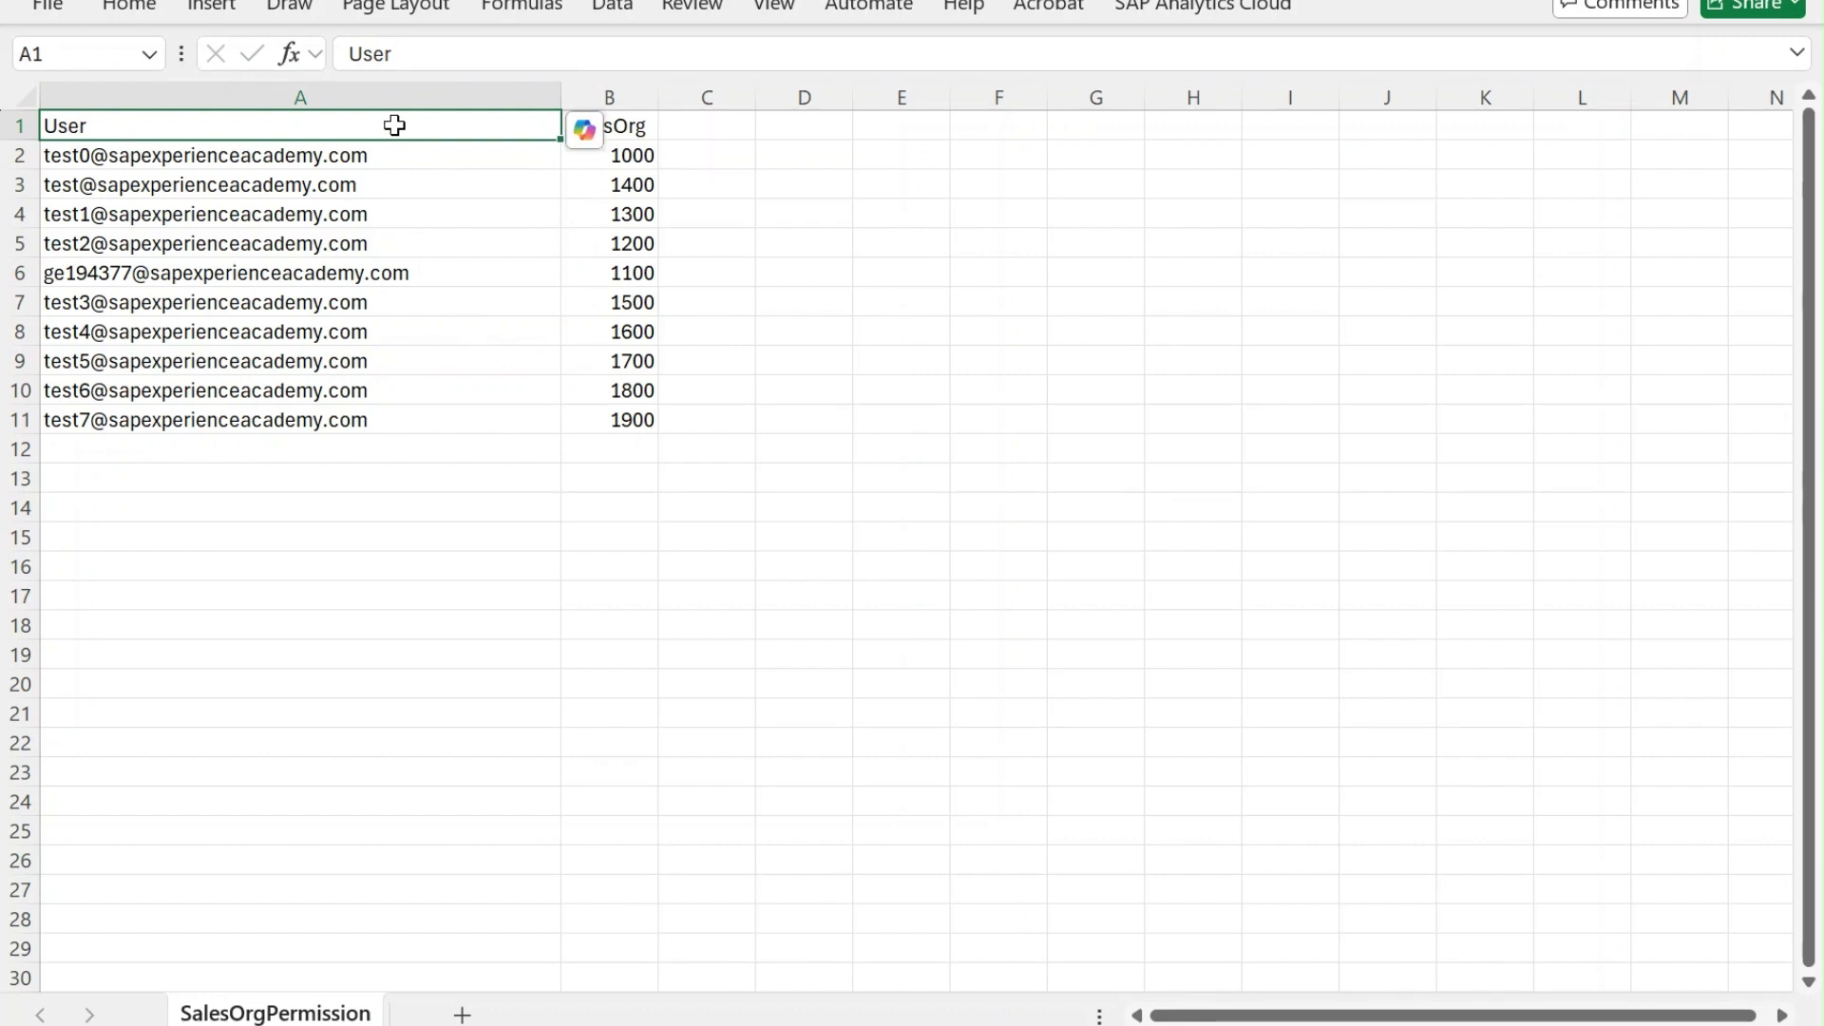
{"action": "left_click", "coordinate": [460, 272]}
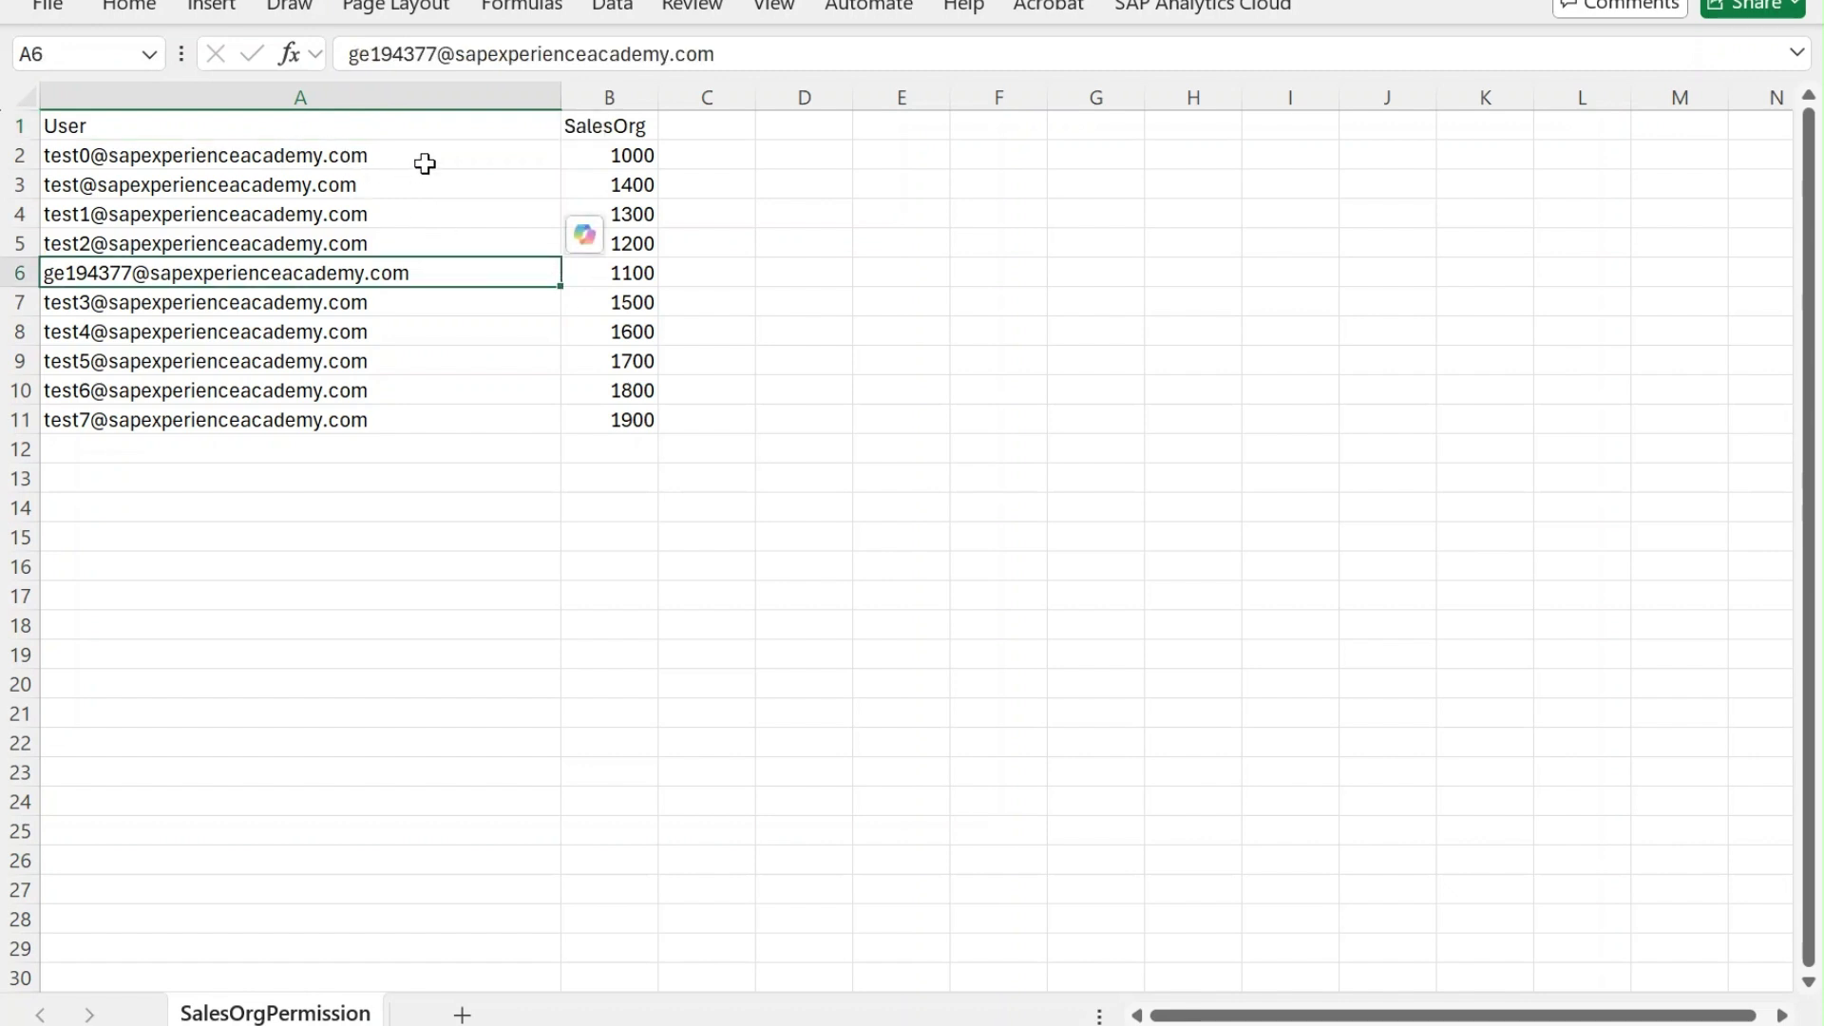
{"action": "left_click_drag", "start_coordinate": [424, 161], "coordinate": [447, 269]}
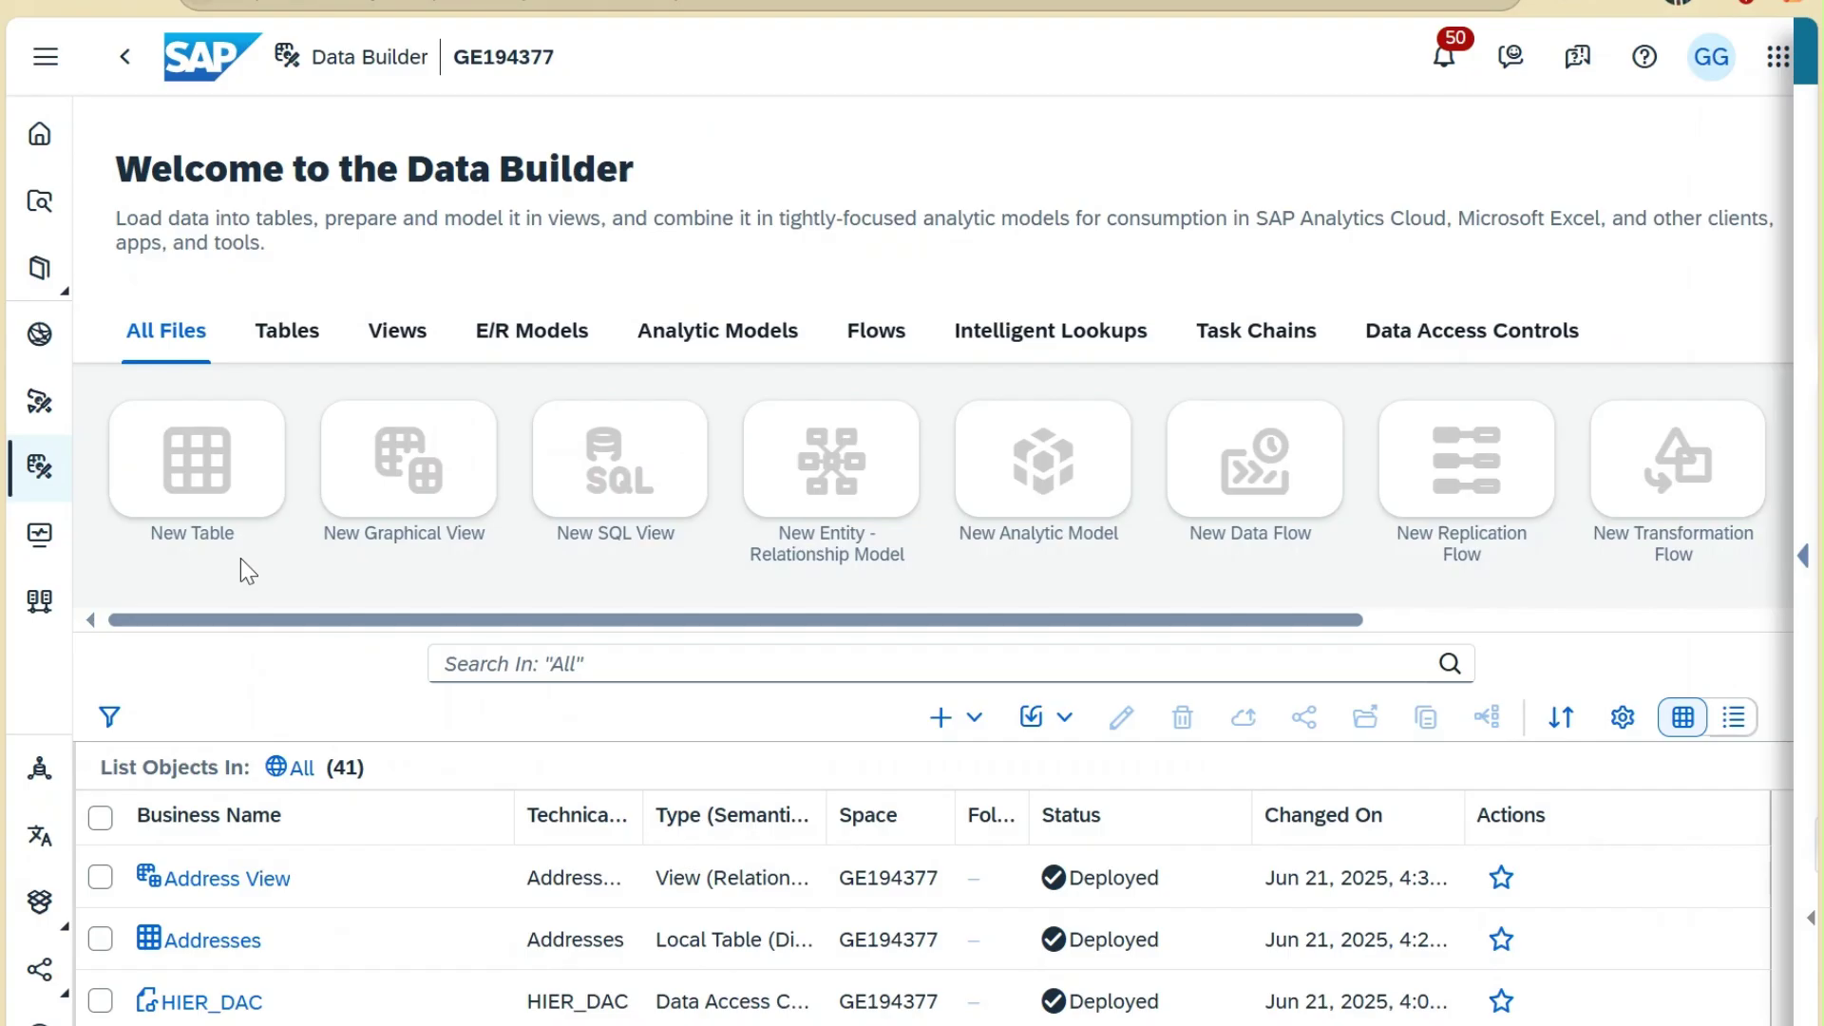
Pick SalesOrgHier.csv from Documents as the source file for a new CSV import
{"action": "left_click", "coordinate": [1059, 719]}
{"action": "left_click", "coordinate": [1119, 766]}
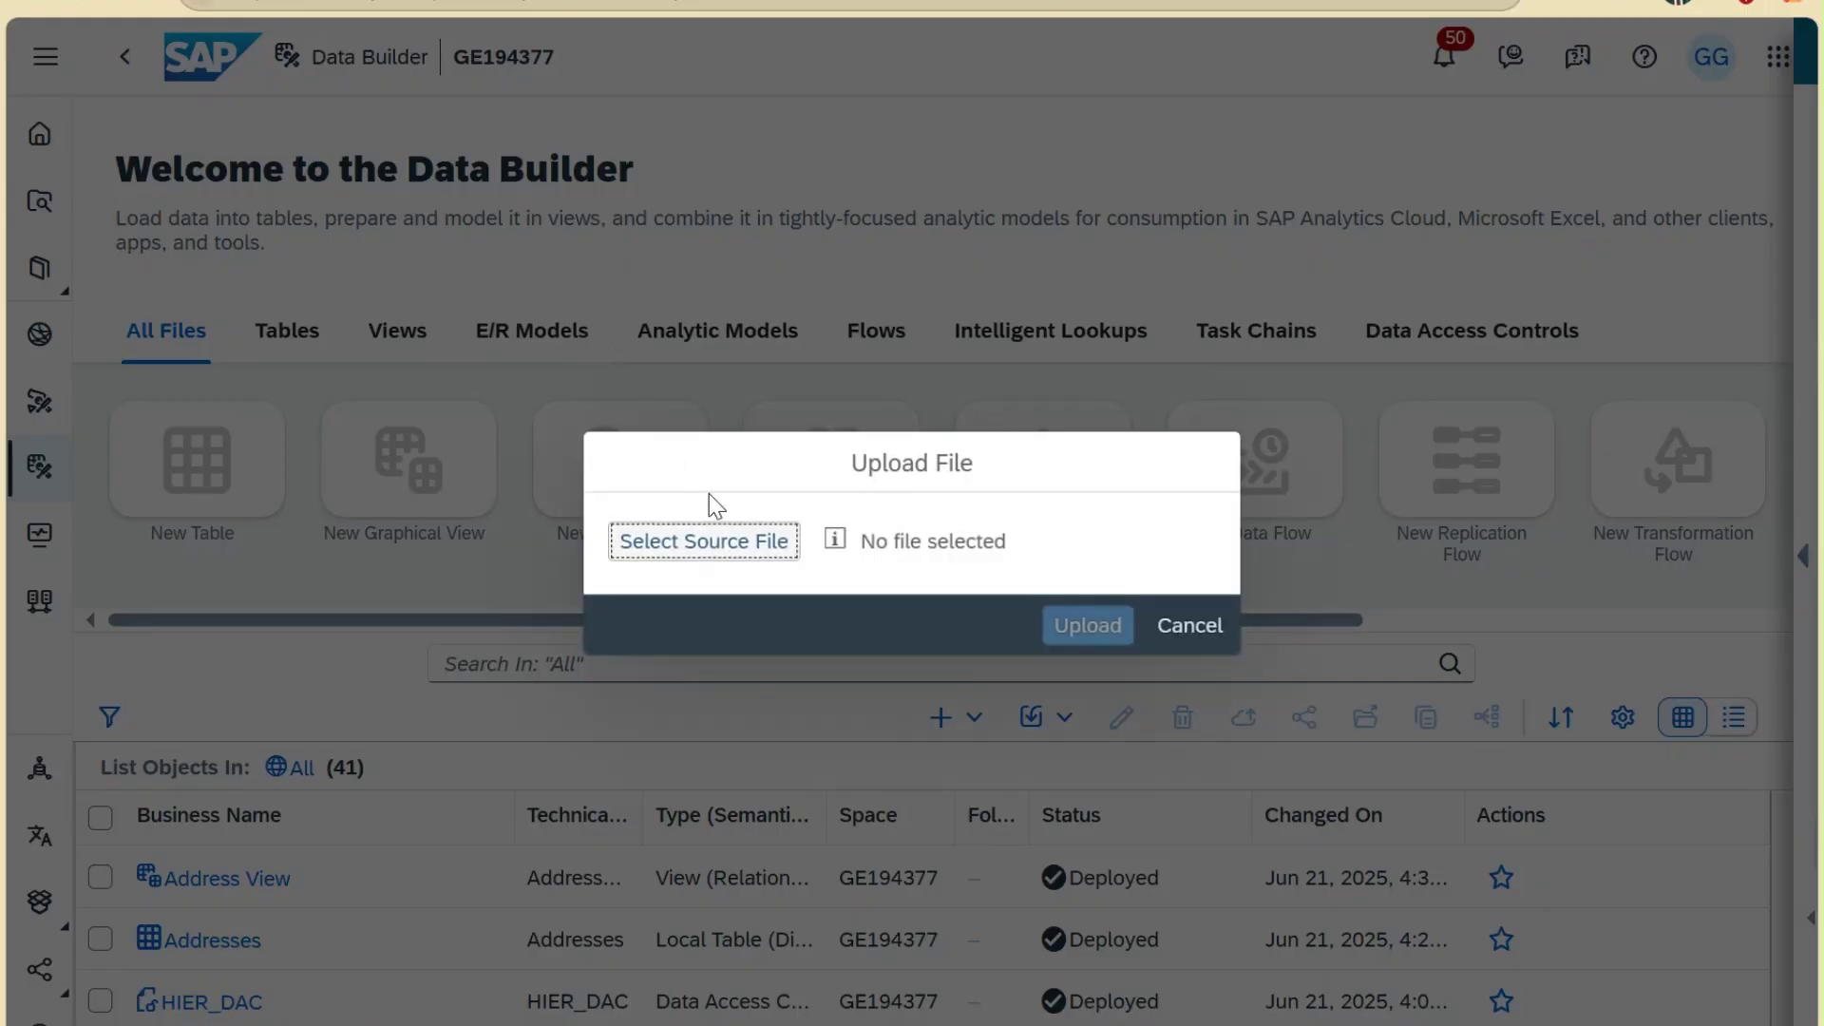
{"action": "left_click", "coordinate": [725, 552]}
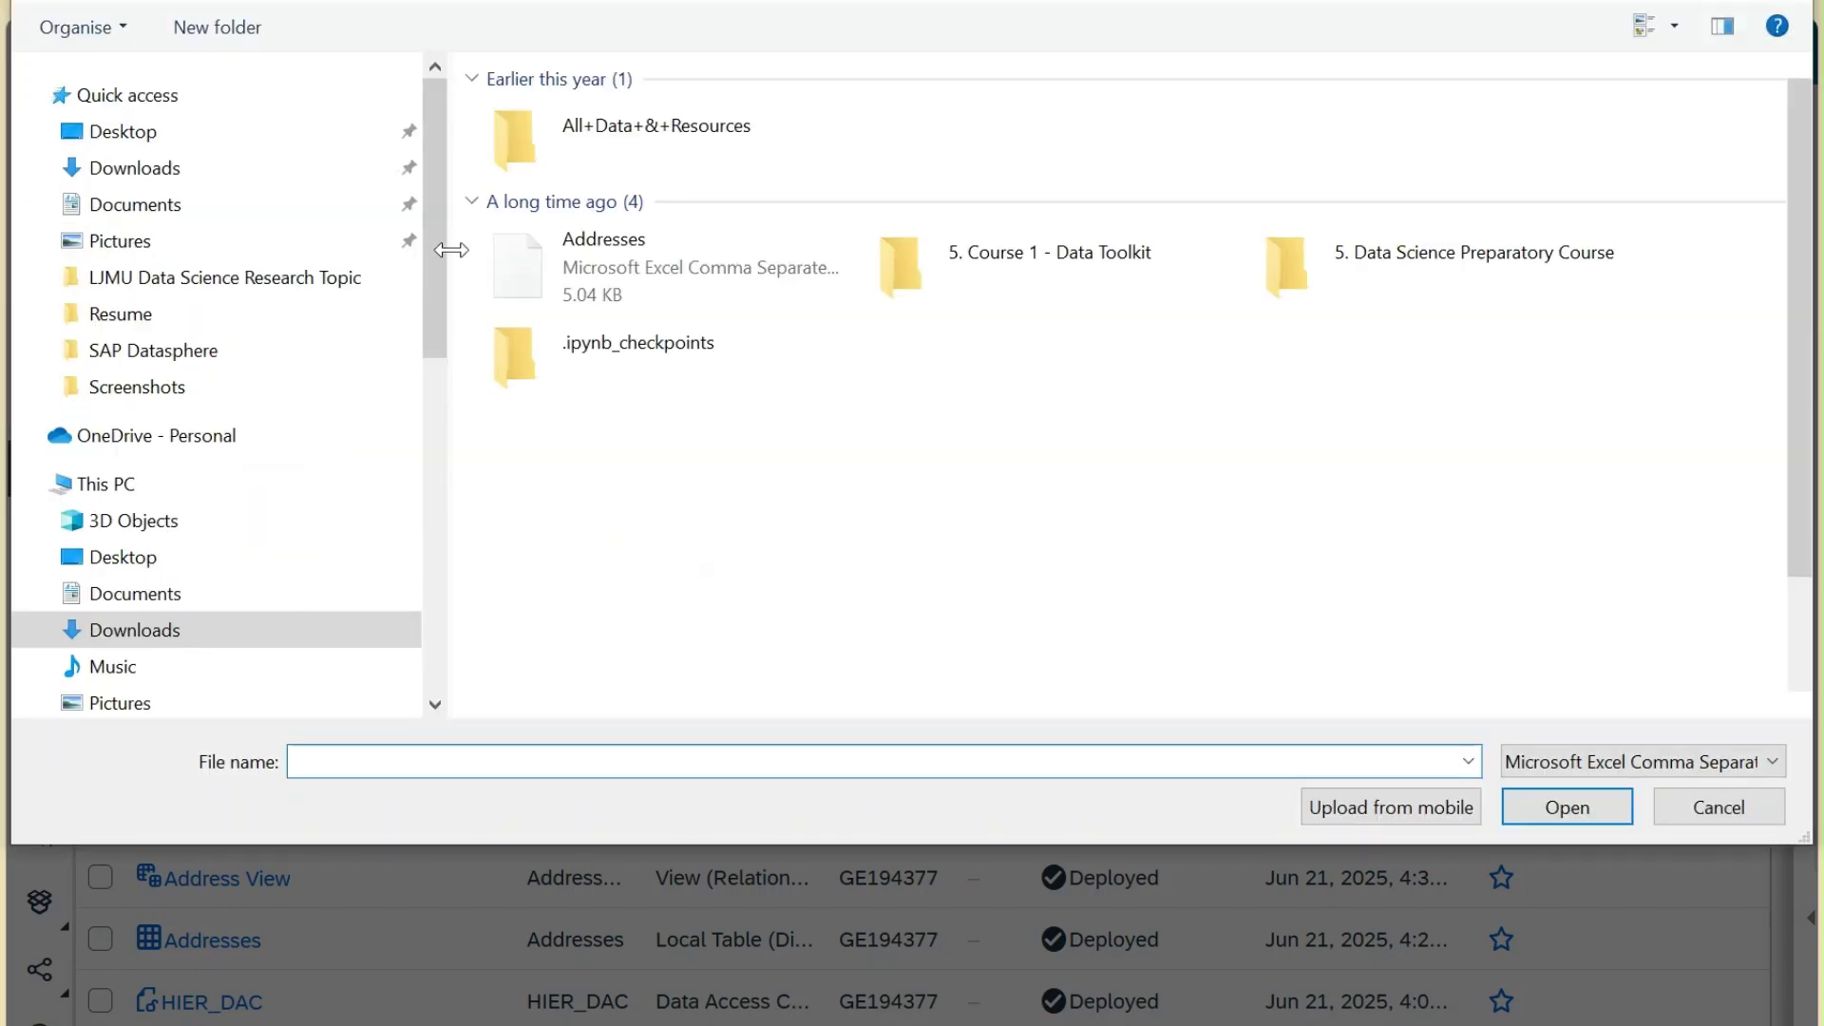
{"action": "left_click", "coordinate": [290, 211]}
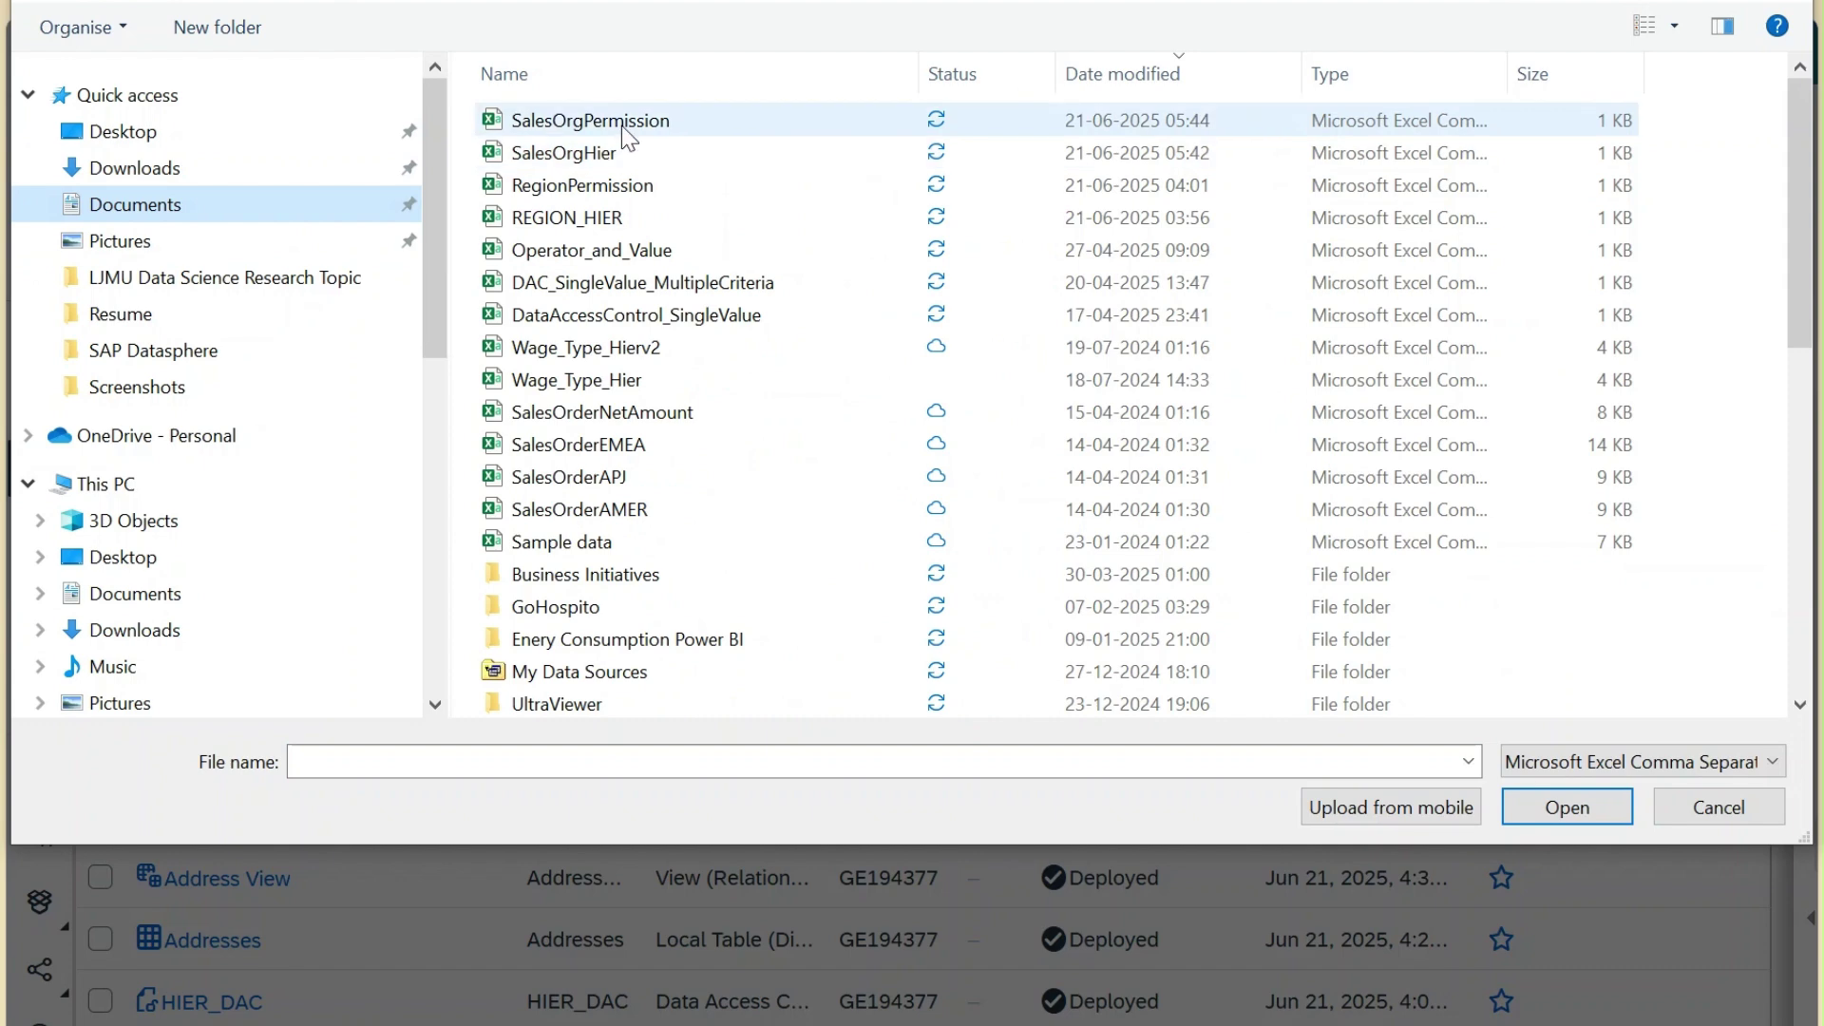
{"action": "left_click", "coordinate": [620, 155]}
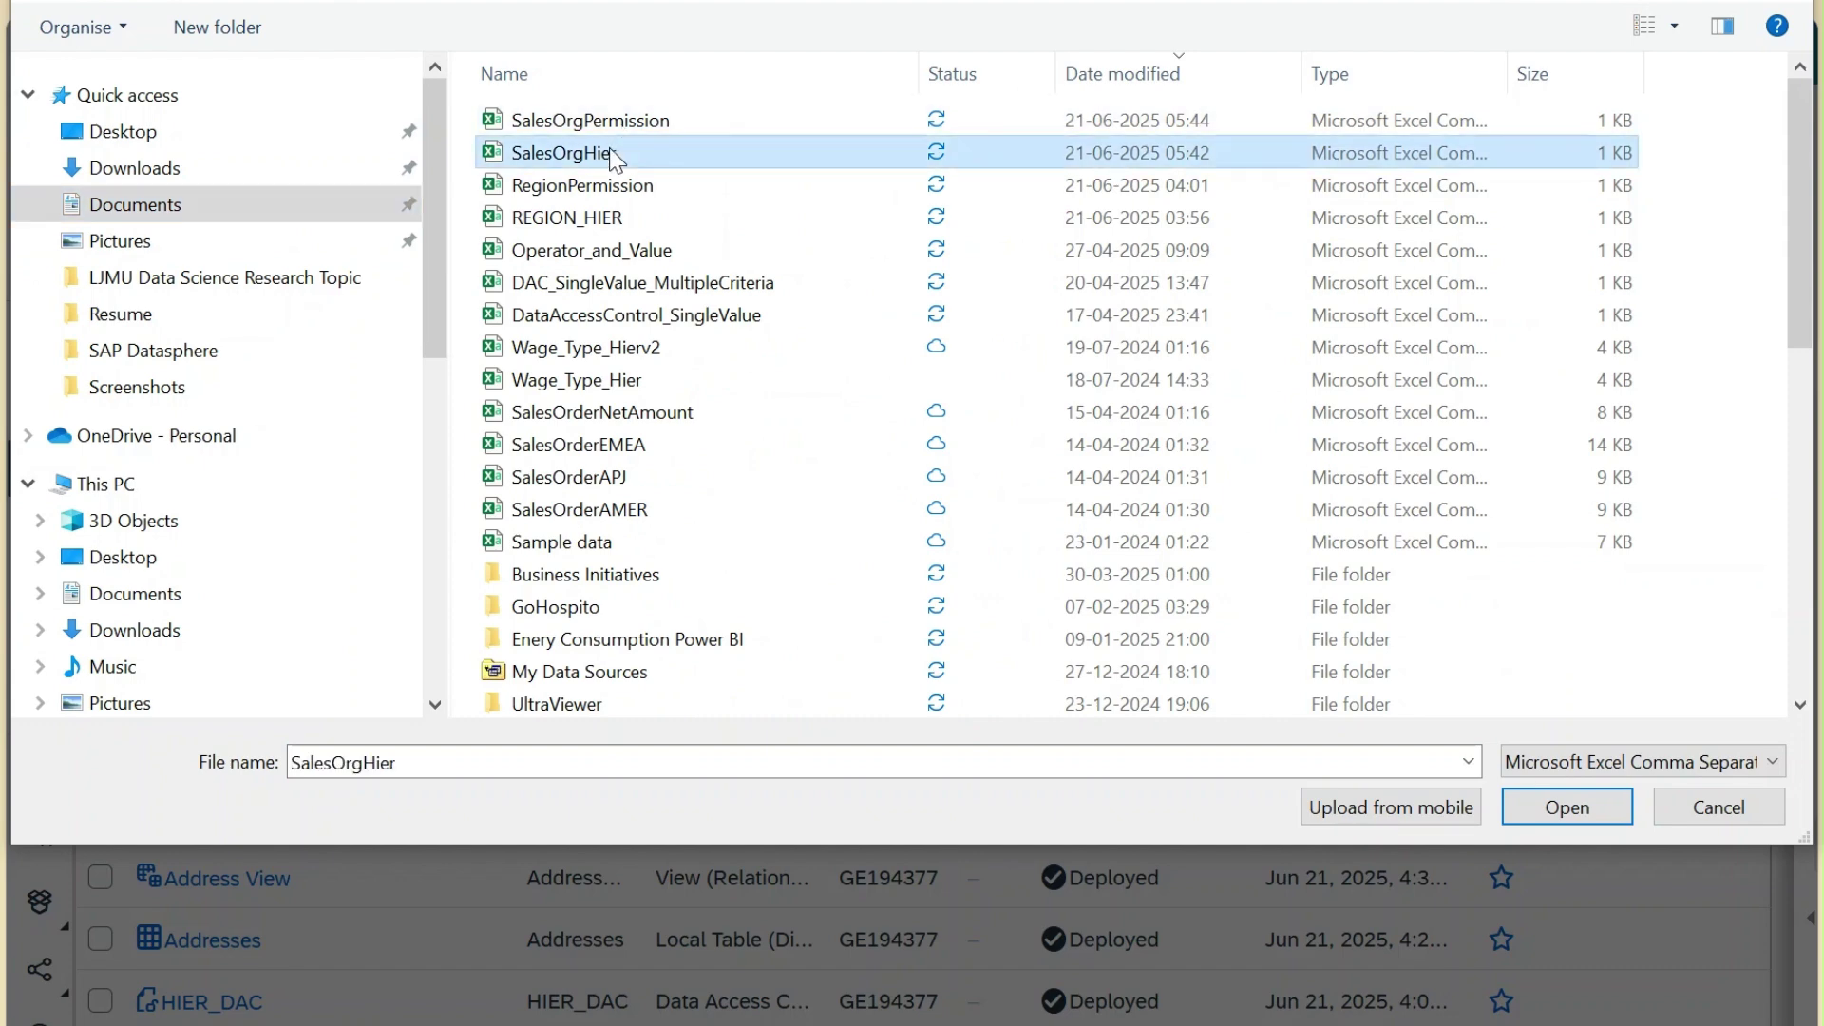
{"action": "left_click", "coordinate": [1533, 812]}
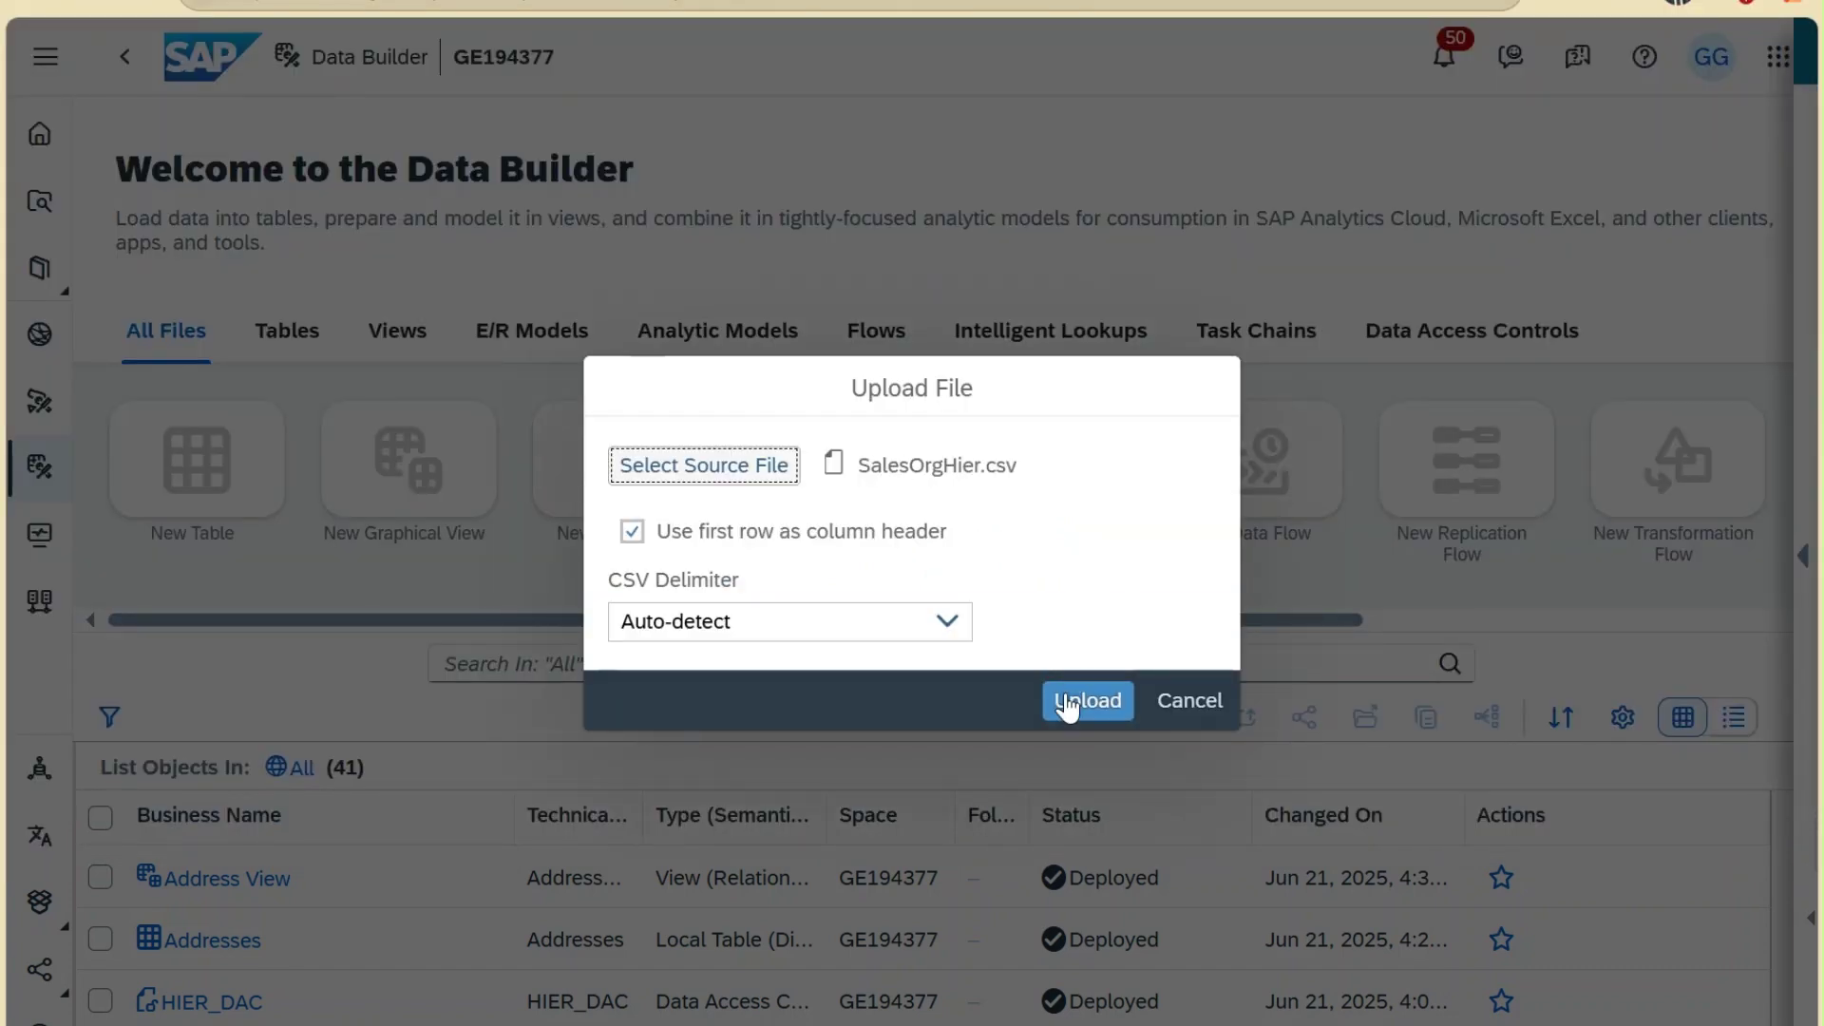
Upload SalesOrgHier.csv and deploy it as the SalesOrgHier local table
{"action": "left_click", "coordinate": [1068, 703]}
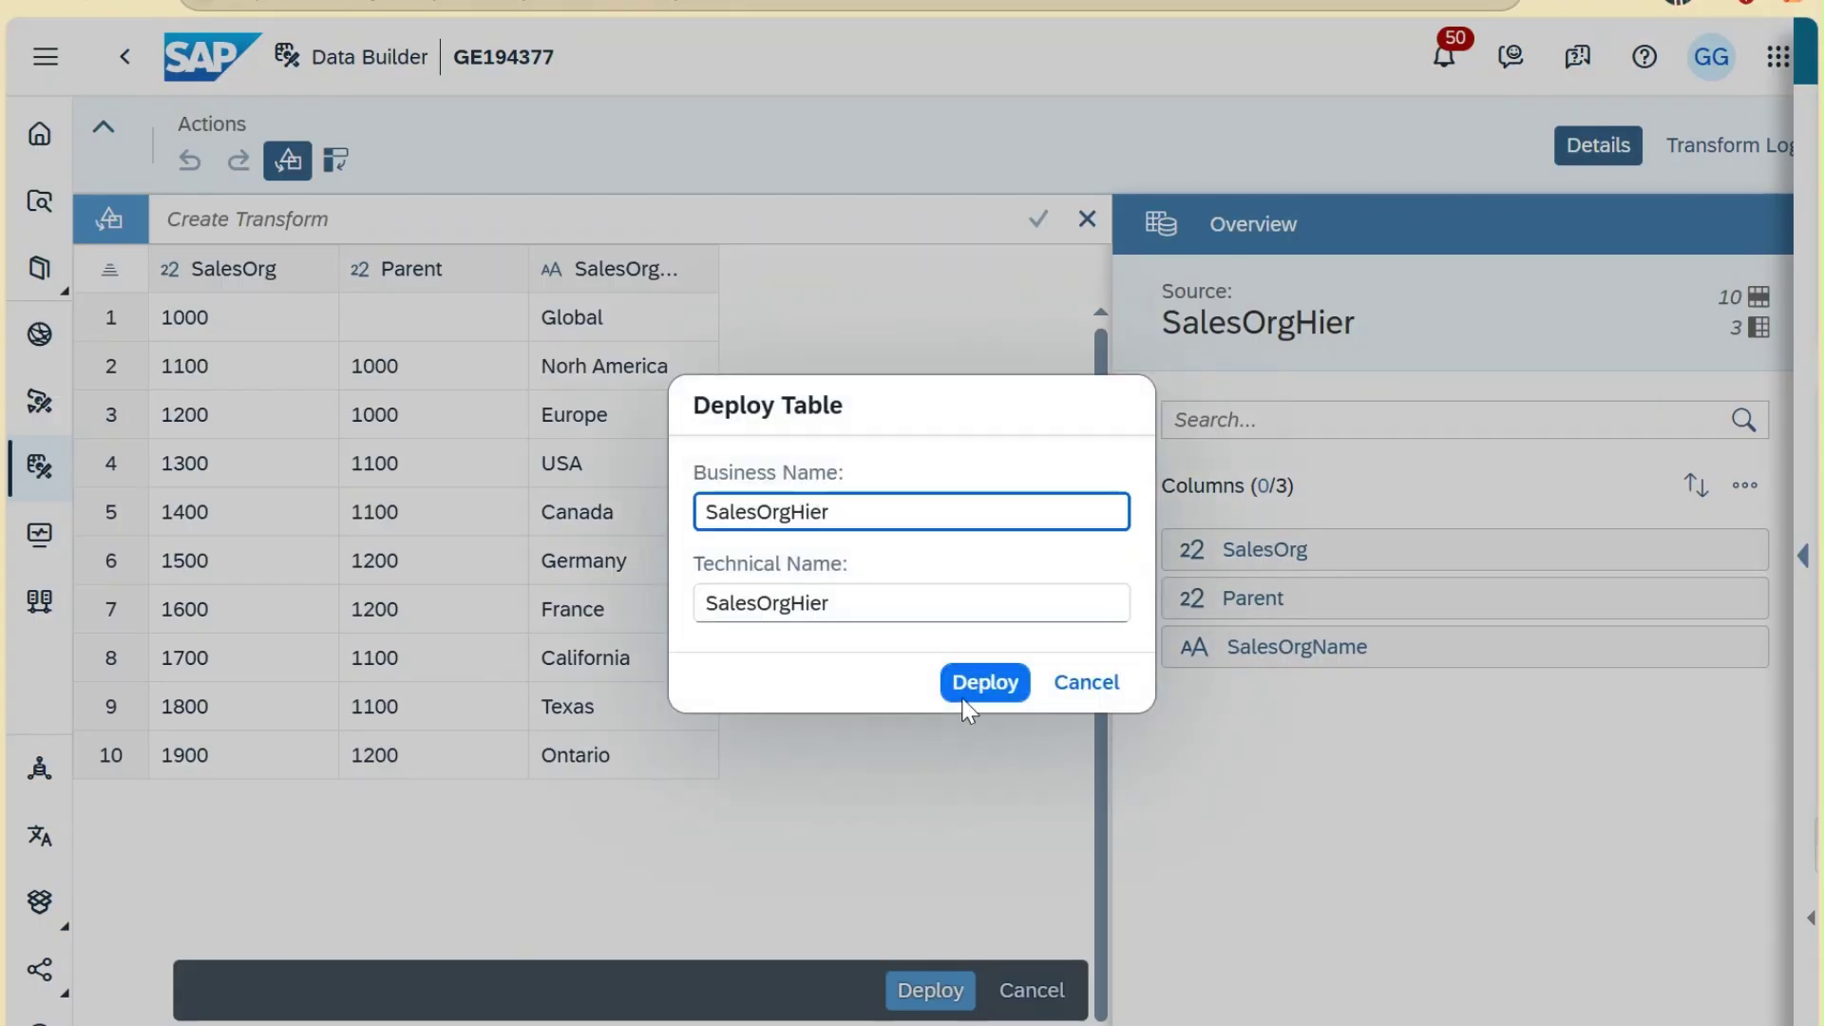
{"action": "left_click", "coordinate": [971, 705]}
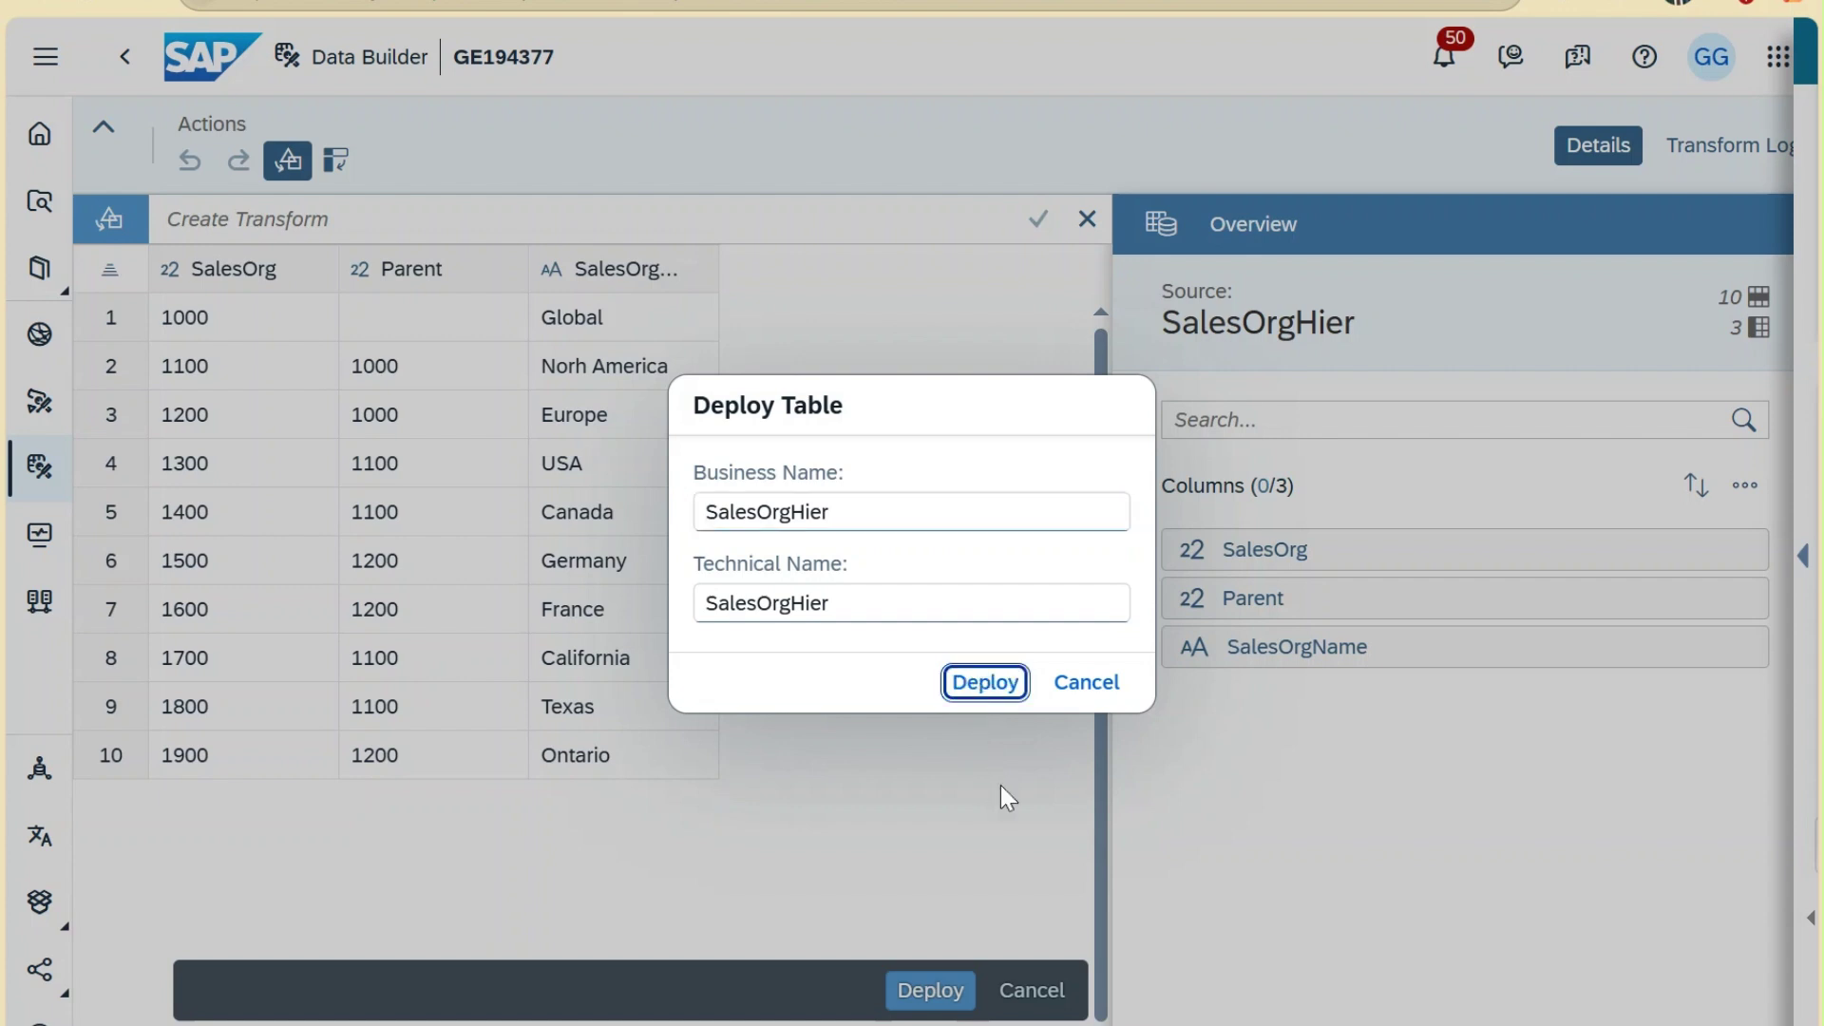
{"action": "left_click", "coordinate": [41, 475]}
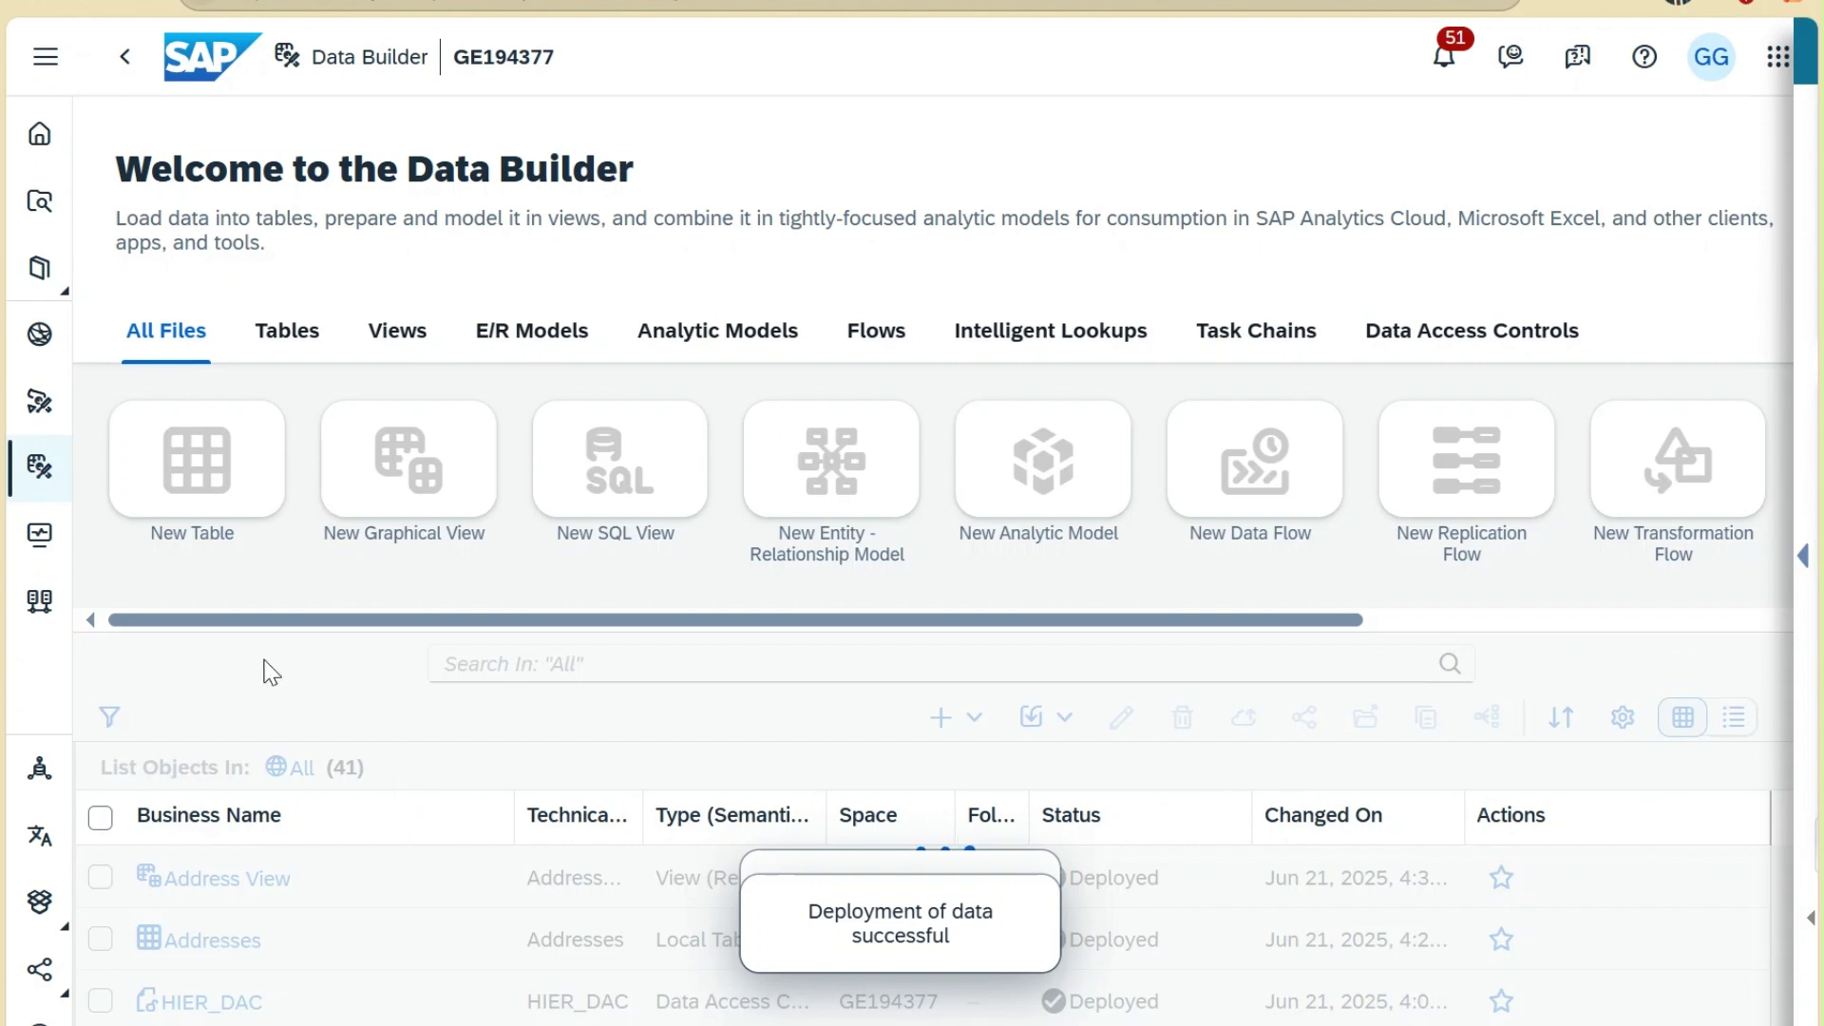
Open the SalesOrgHier table and set its semantic usage to Hierarchy
{"action": "scroll", "coordinate": [1211, 770], "scroll_direction": "down", "scroll_amount": 1}
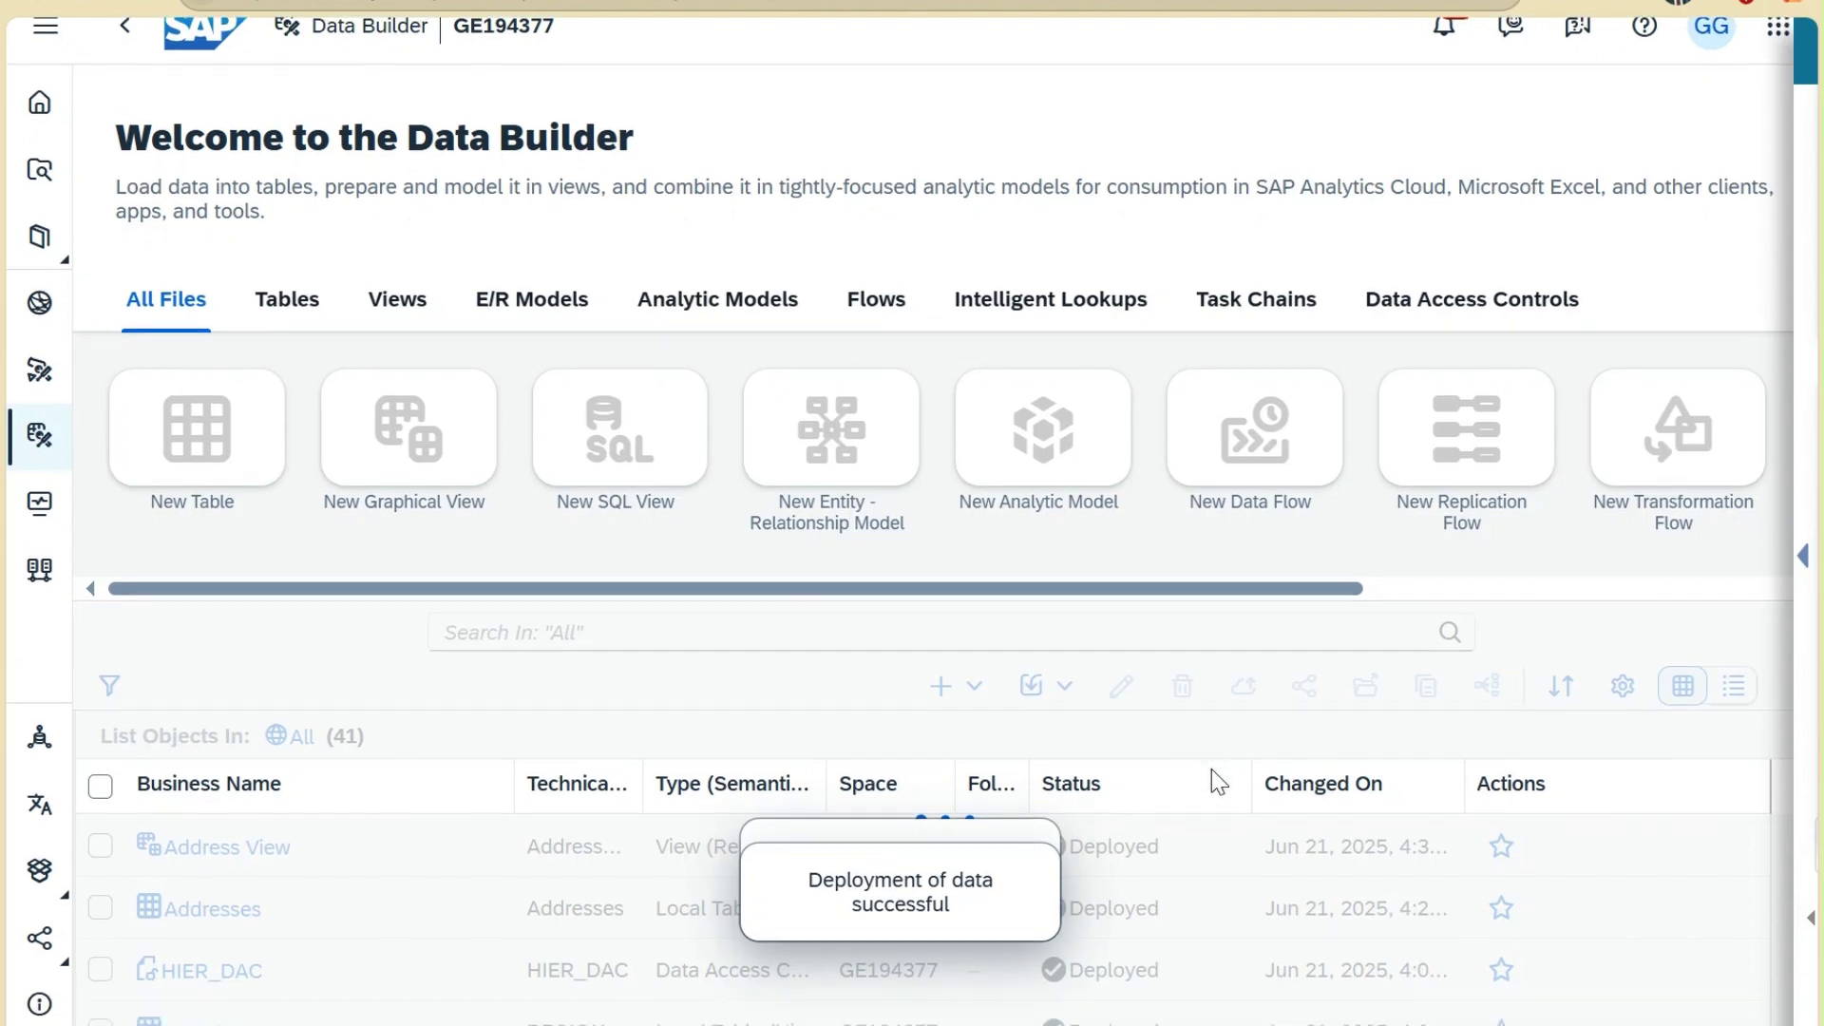
{"action": "scroll", "coordinate": [1213, 777], "scroll_direction": "up", "scroll_amount": 1}
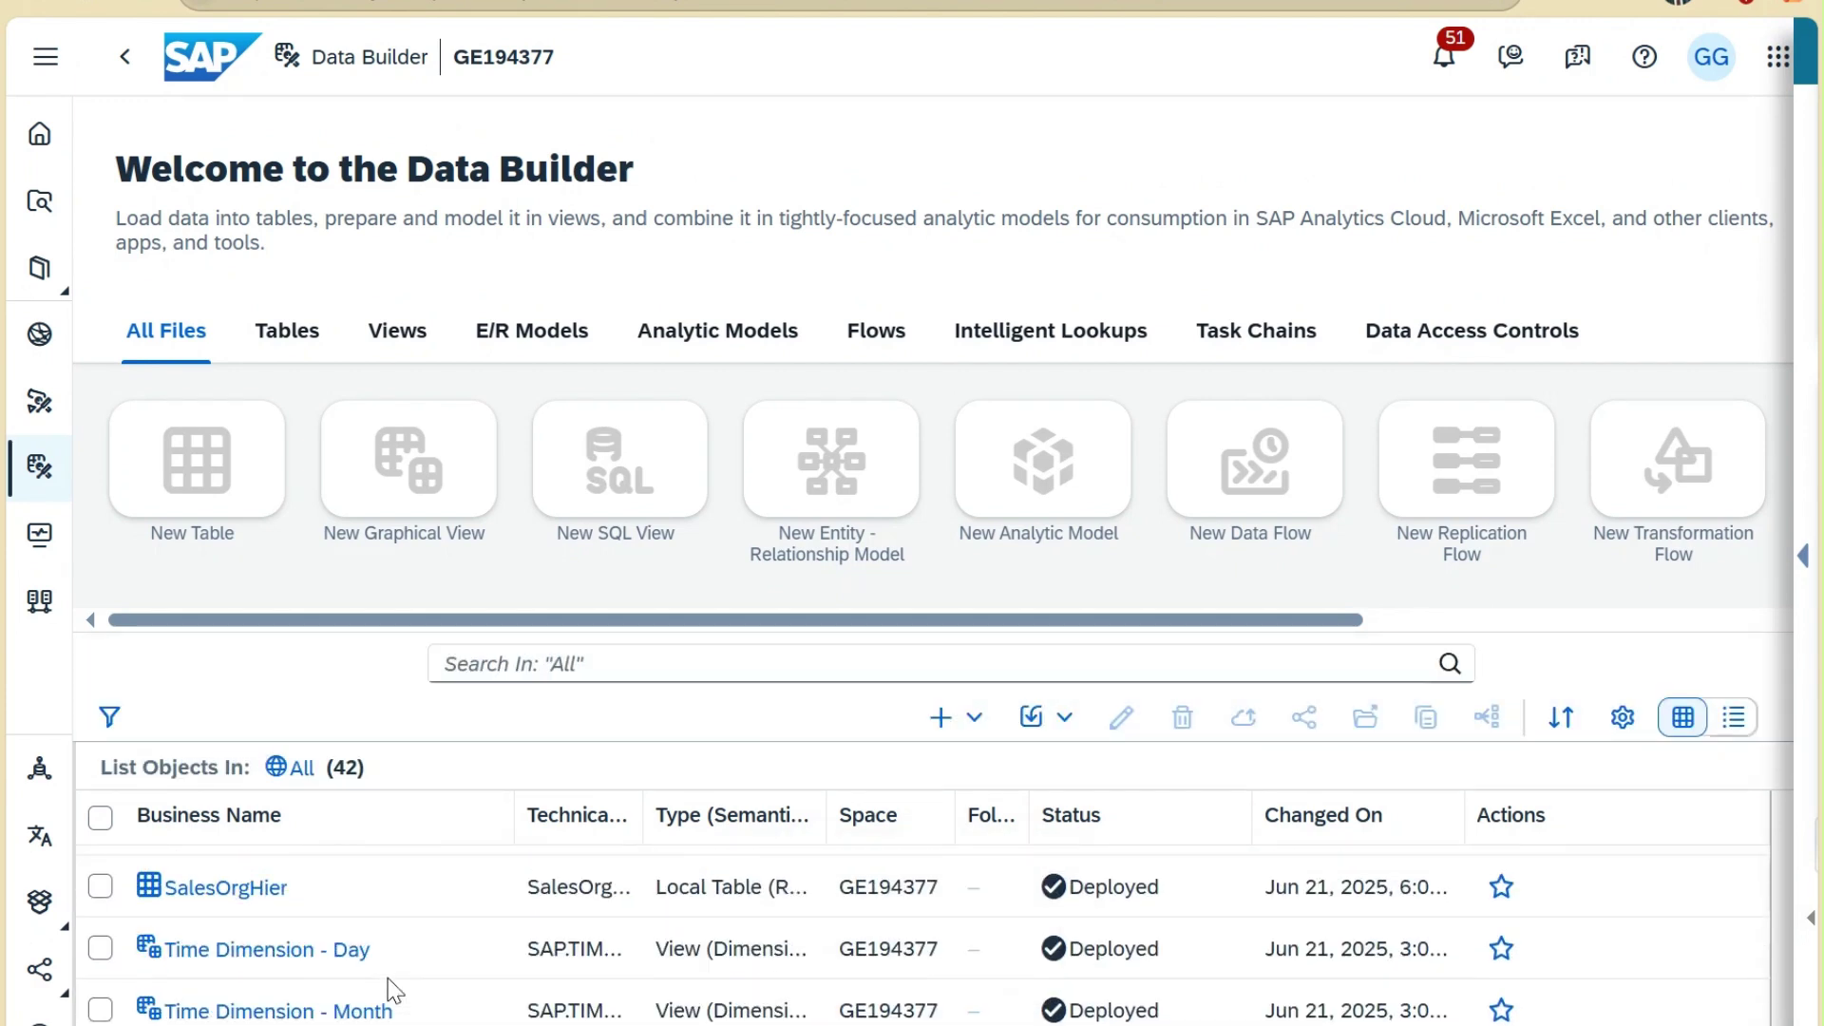
{"action": "scroll", "coordinate": [391, 982], "scroll_direction": "up", "scroll_amount": 2}
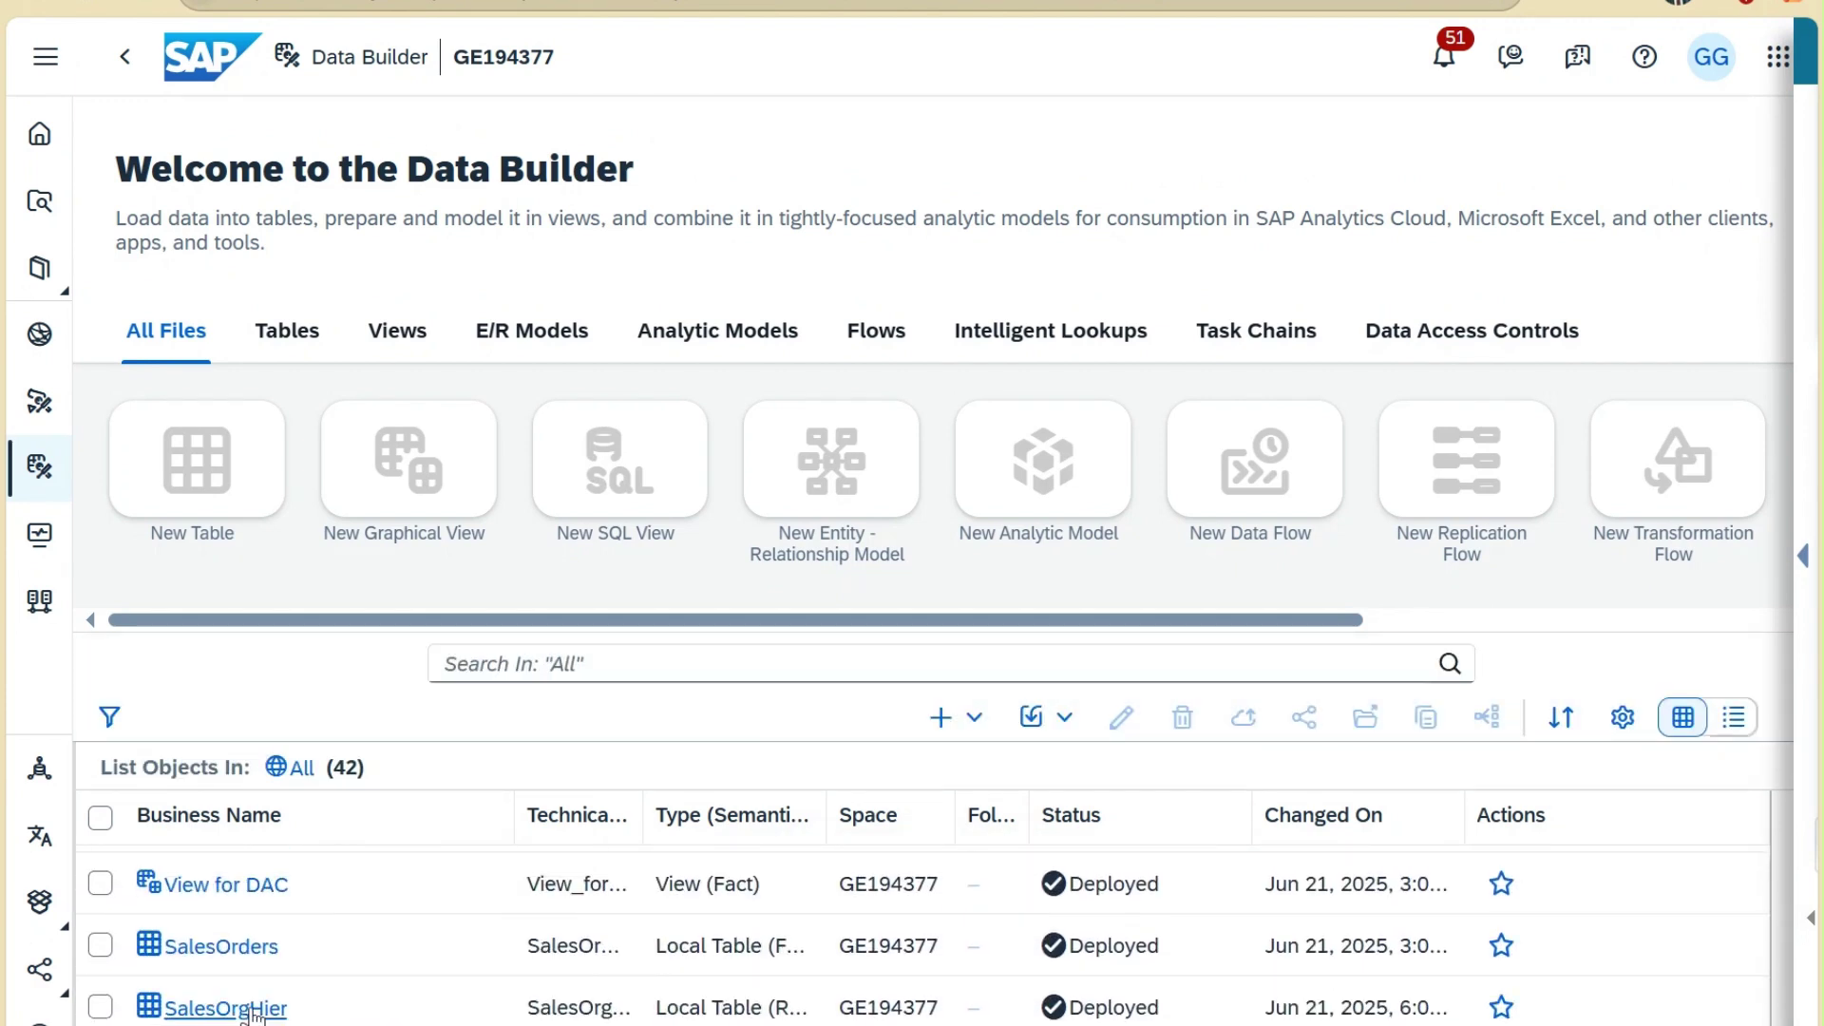
{"action": "double_click", "coordinate": [254, 1011]}
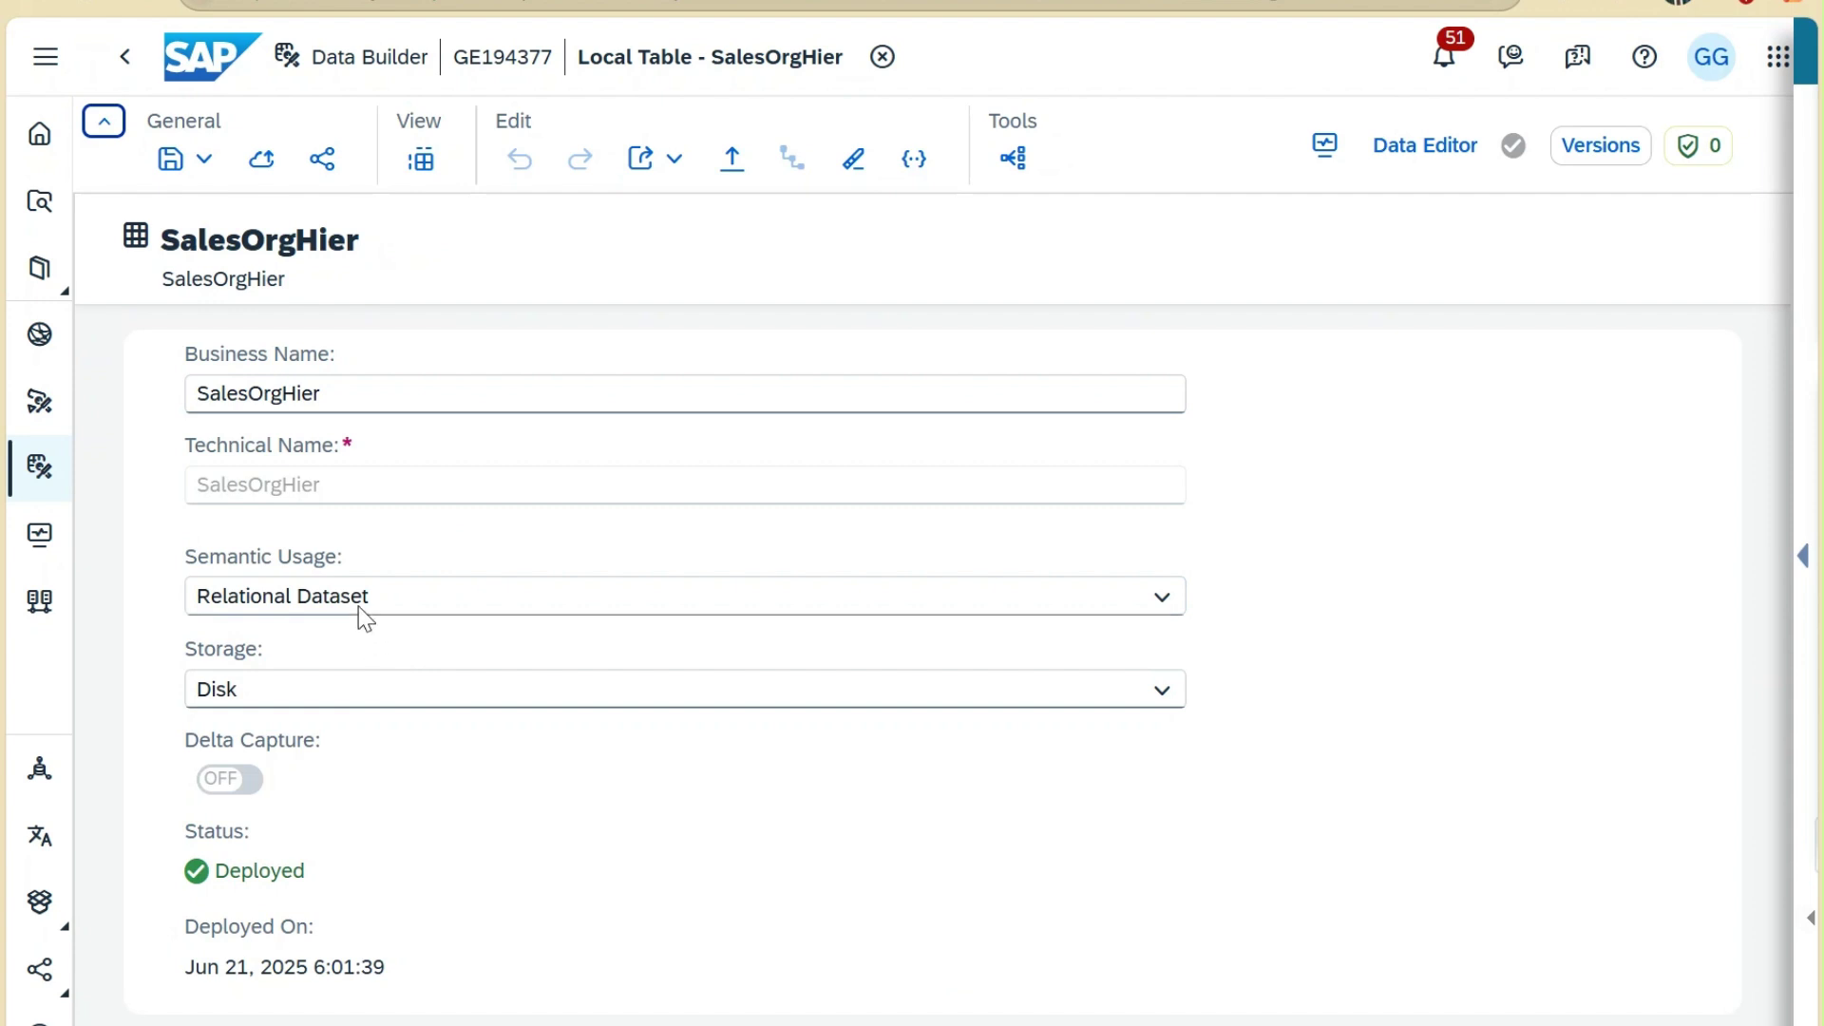
{"action": "left_click", "coordinate": [357, 598]}
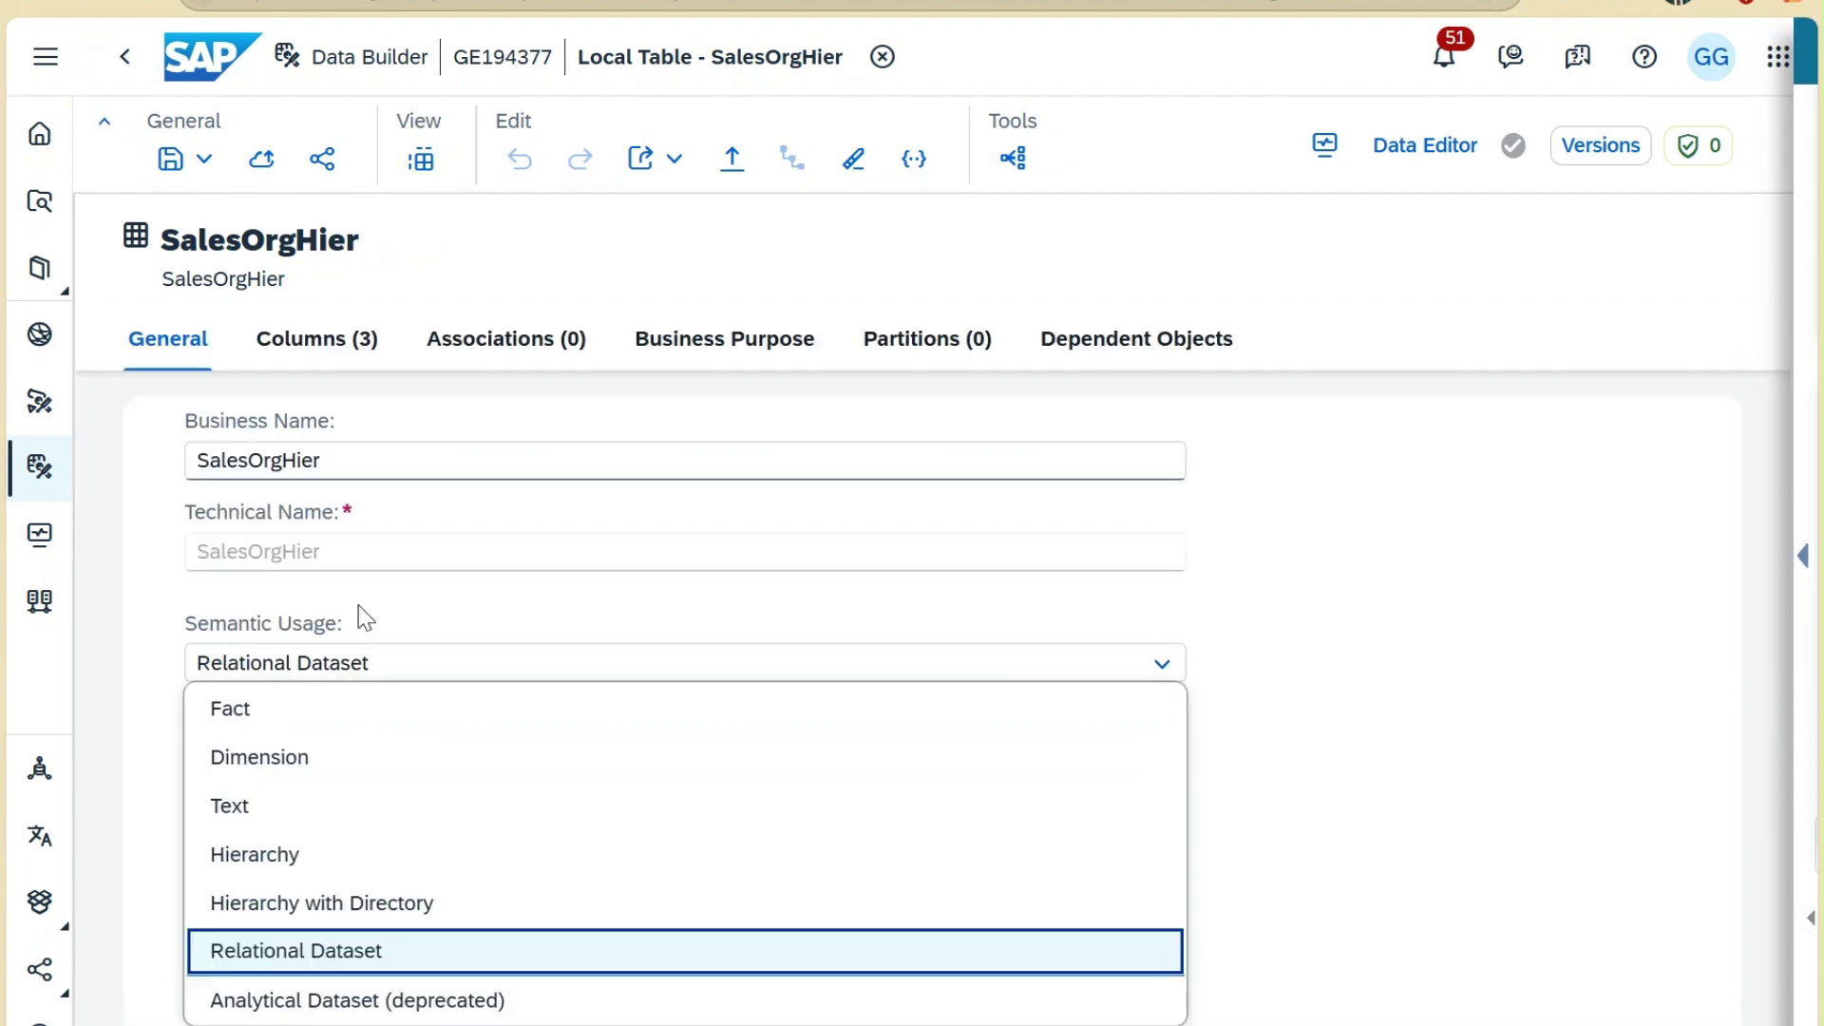
{"action": "left_click", "coordinate": [343, 870]}
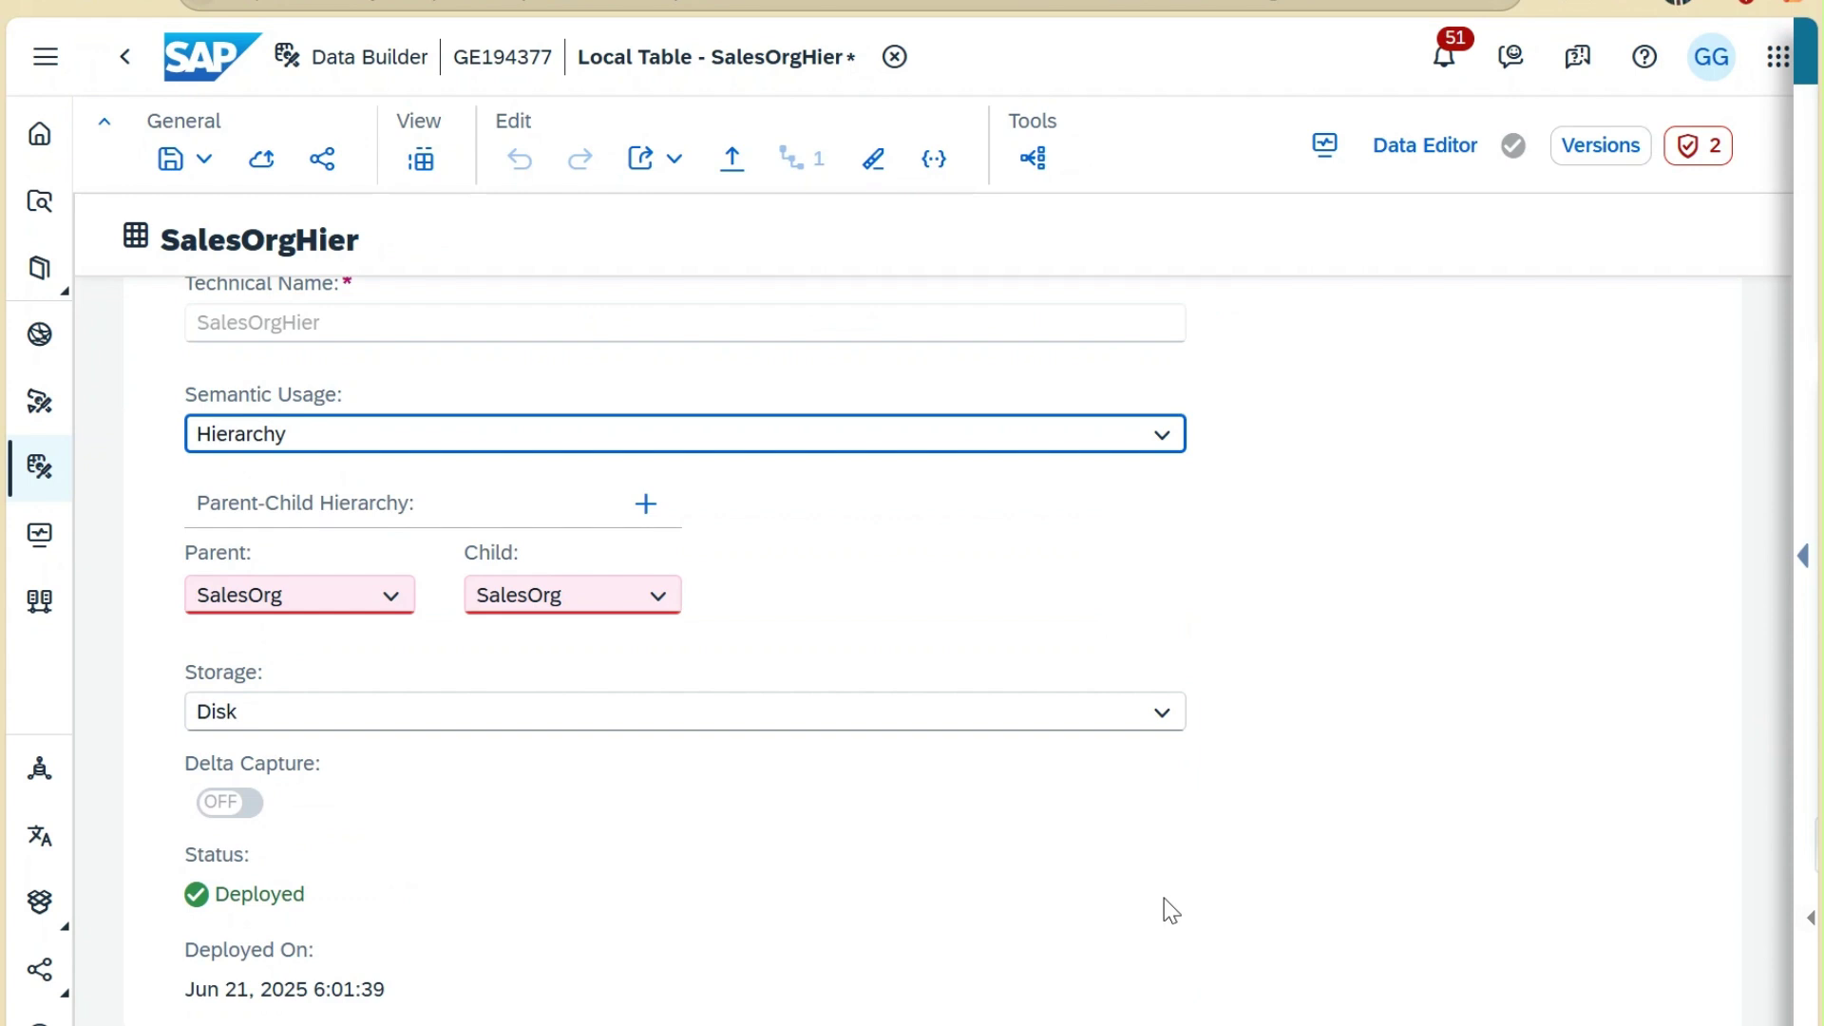
Set Parent as the hierarchy's parent column and SalesOrg as its child column
{"action": "scroll", "coordinate": [831, 670], "scroll_direction": "up", "scroll_amount": 3}
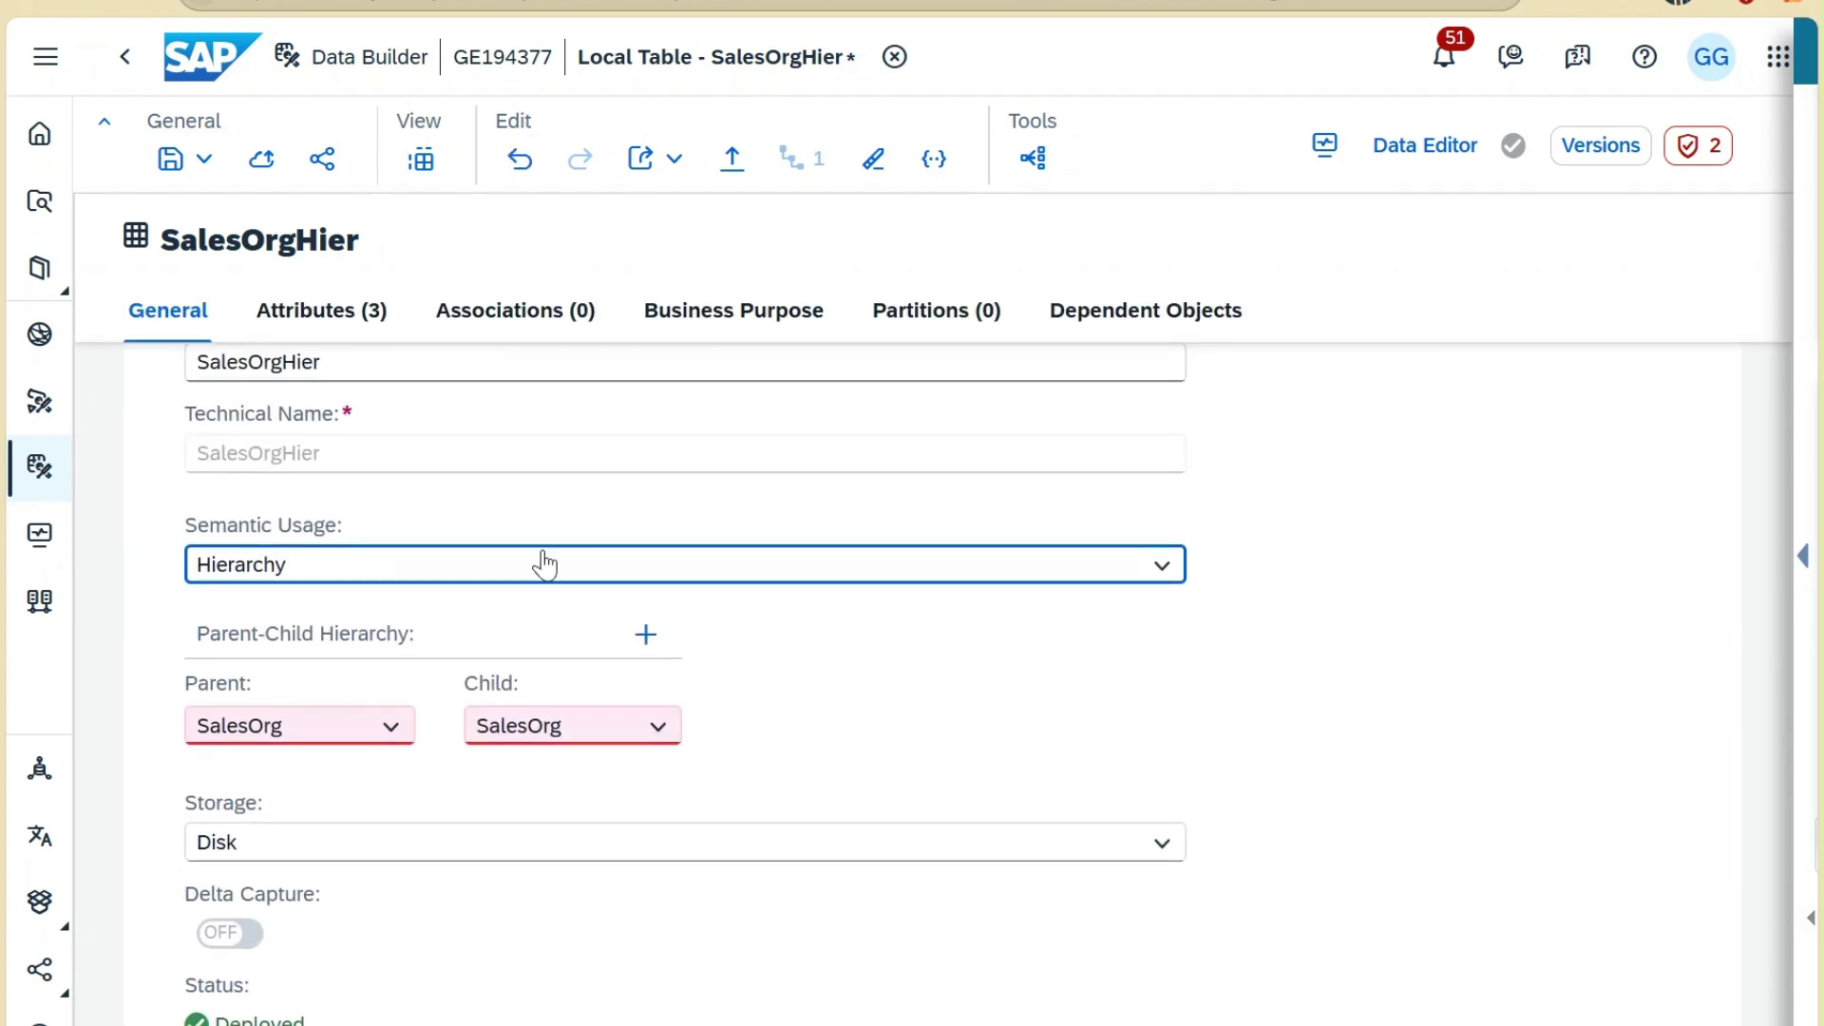
{"action": "left_click", "coordinate": [390, 726]}
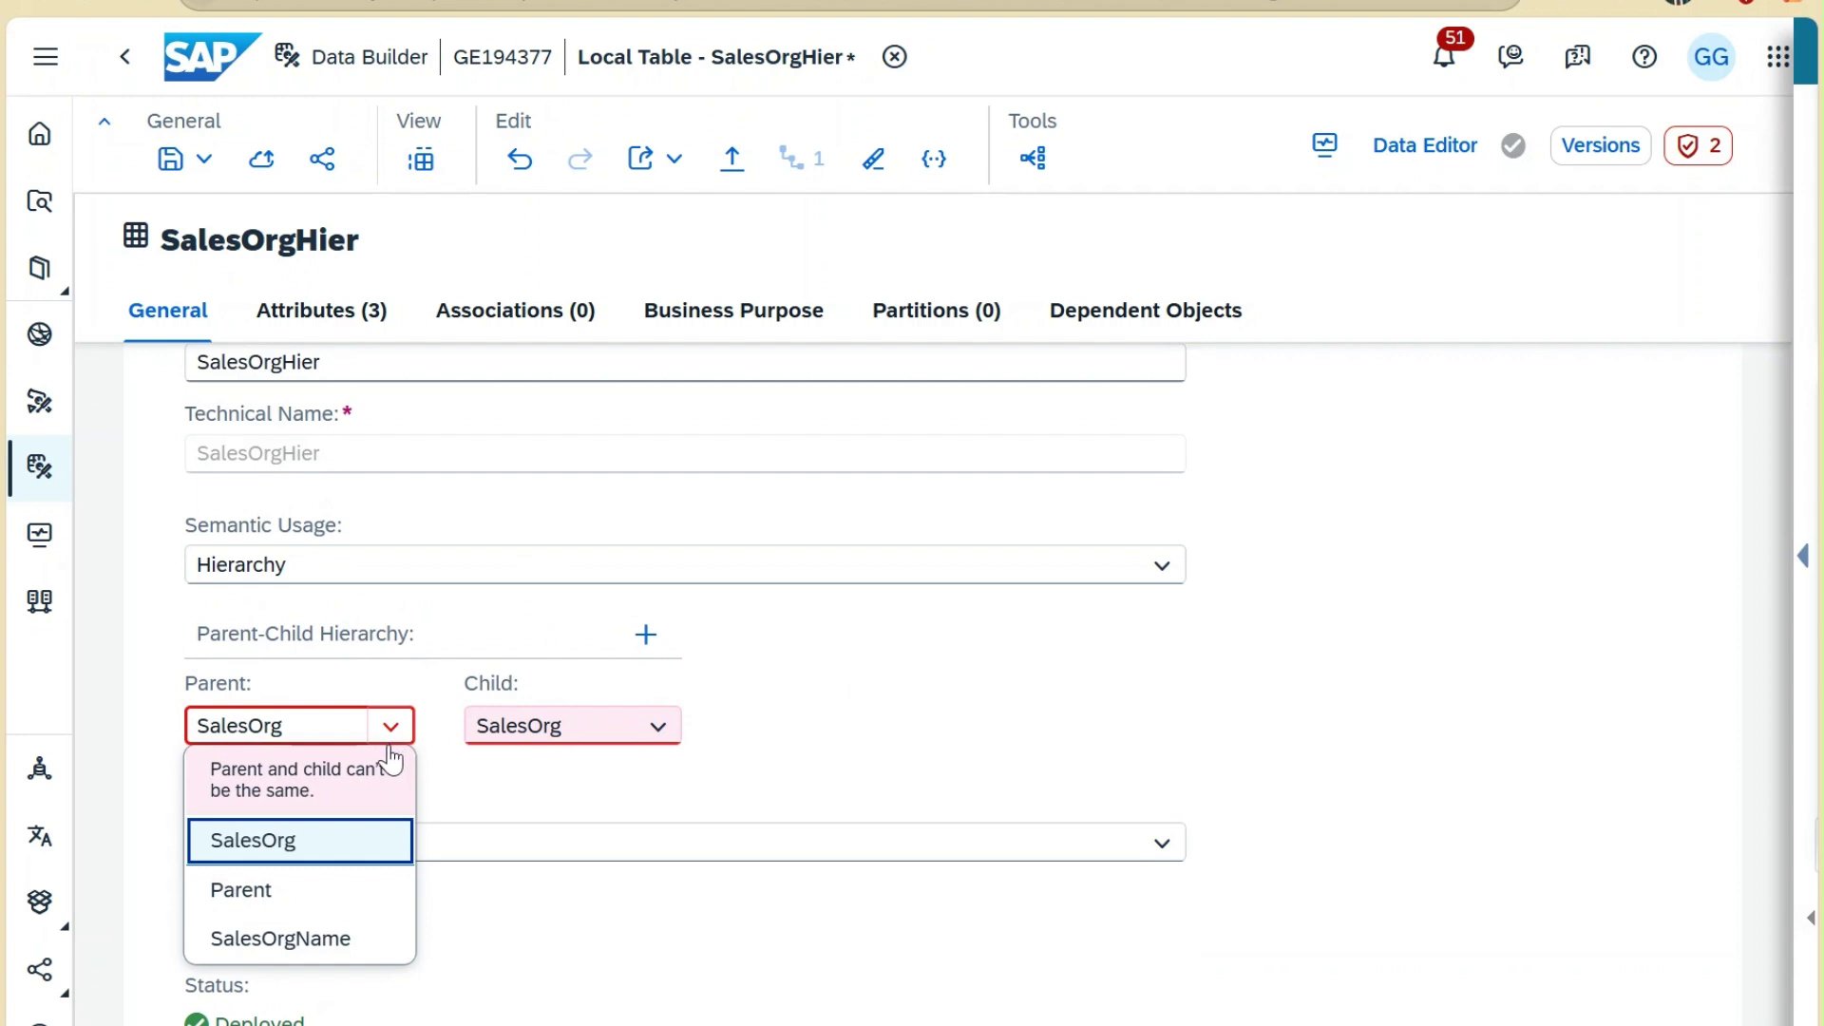
{"action": "left_click", "coordinate": [333, 898]}
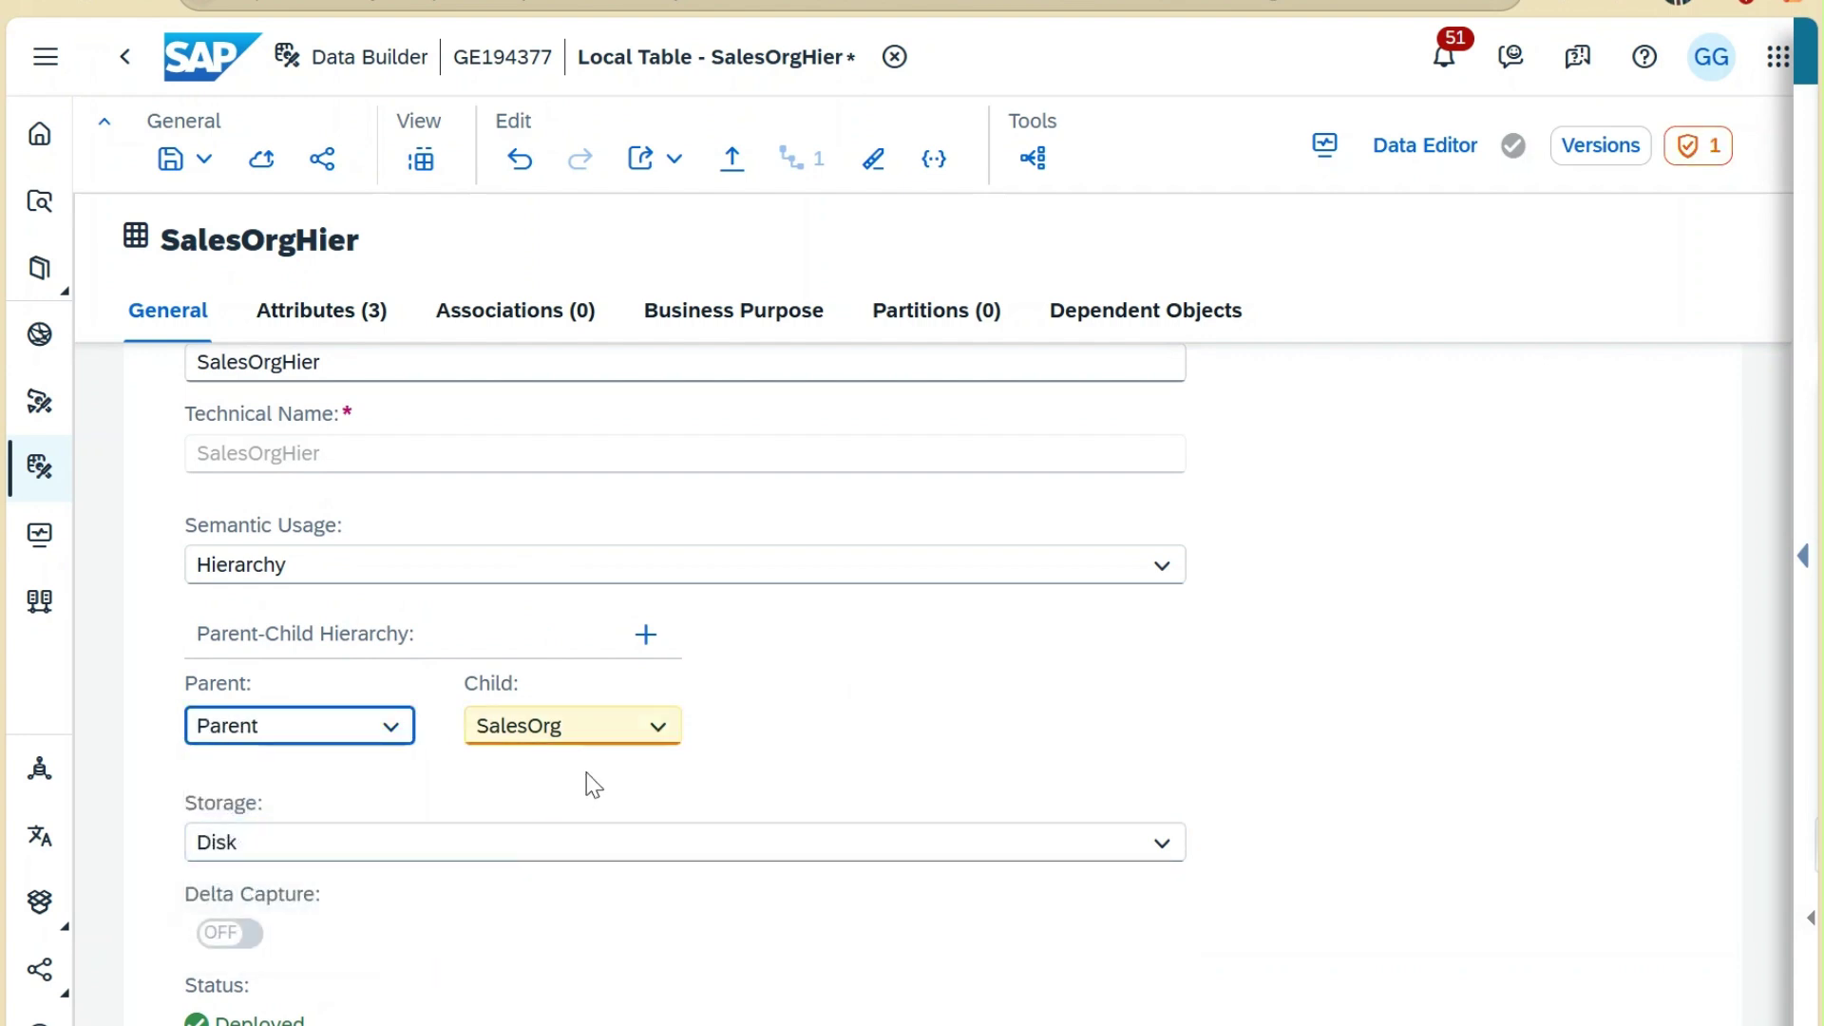
{"action": "left_click", "coordinate": [652, 743]}
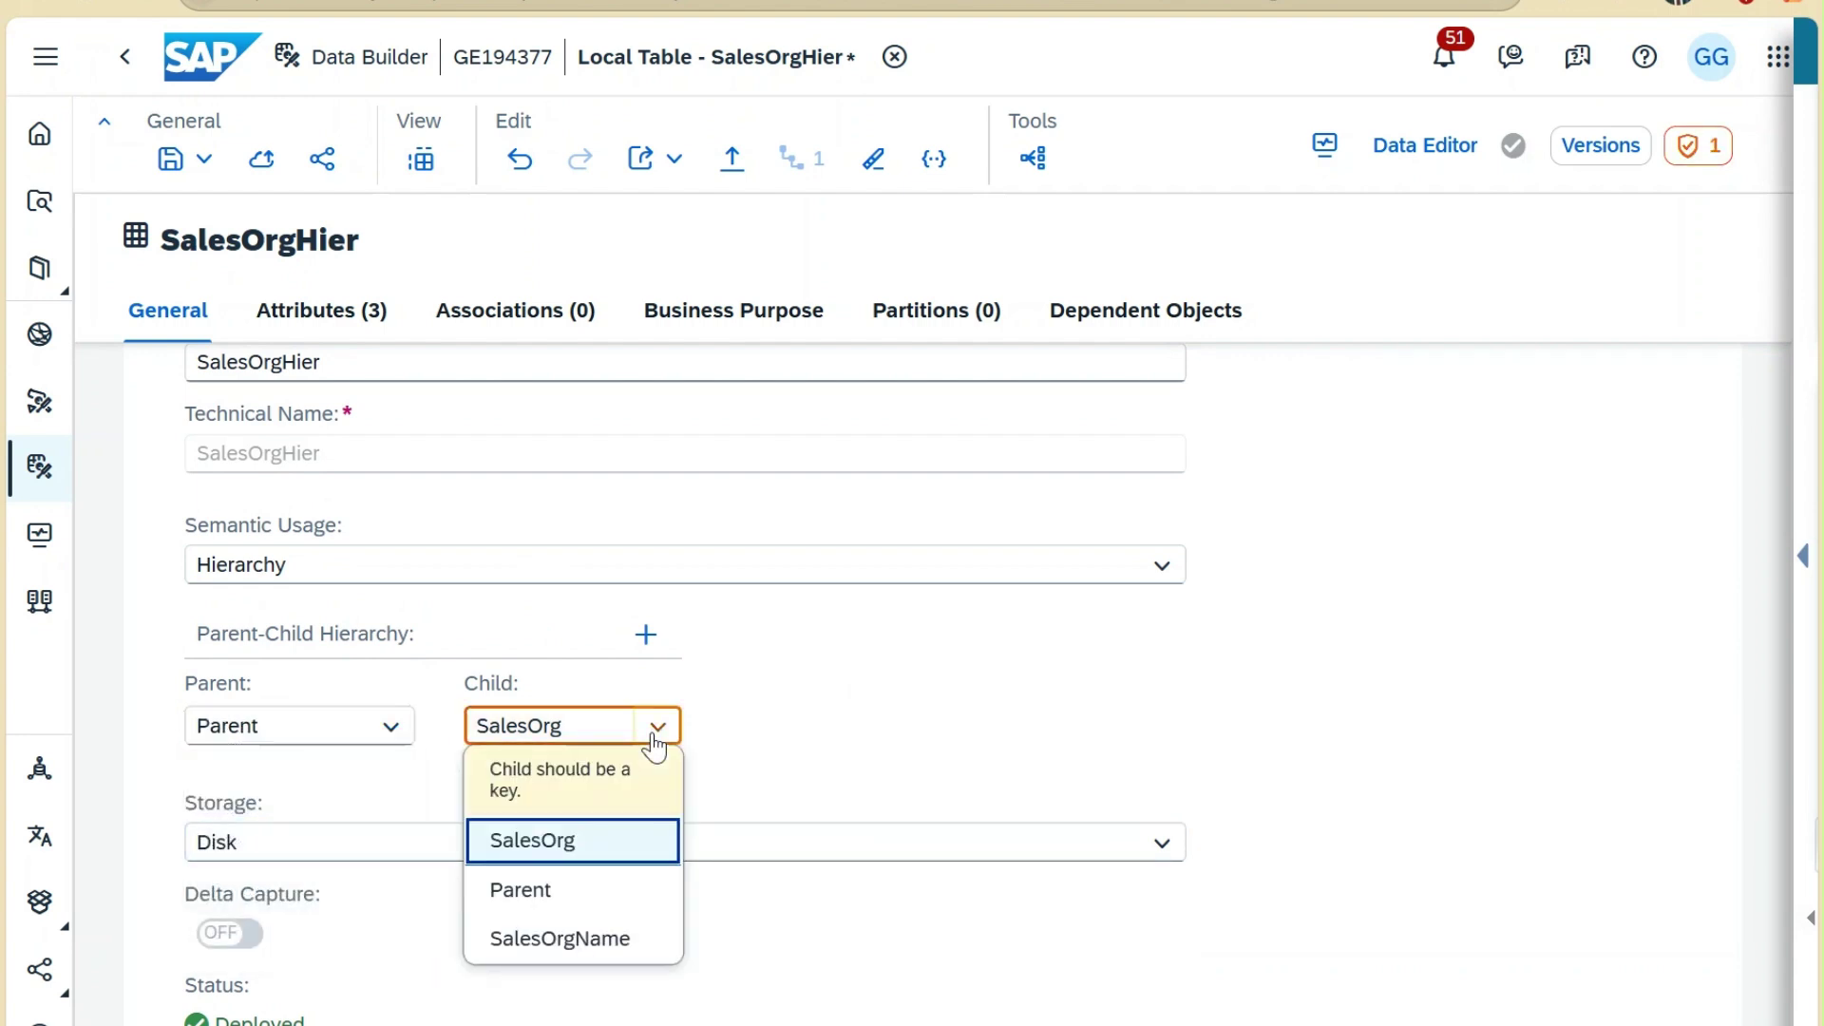
{"action": "left_click", "coordinate": [816, 790]}
{"action": "scroll", "coordinate": [893, 948], "scroll_direction": "down", "scroll_amount": 3}
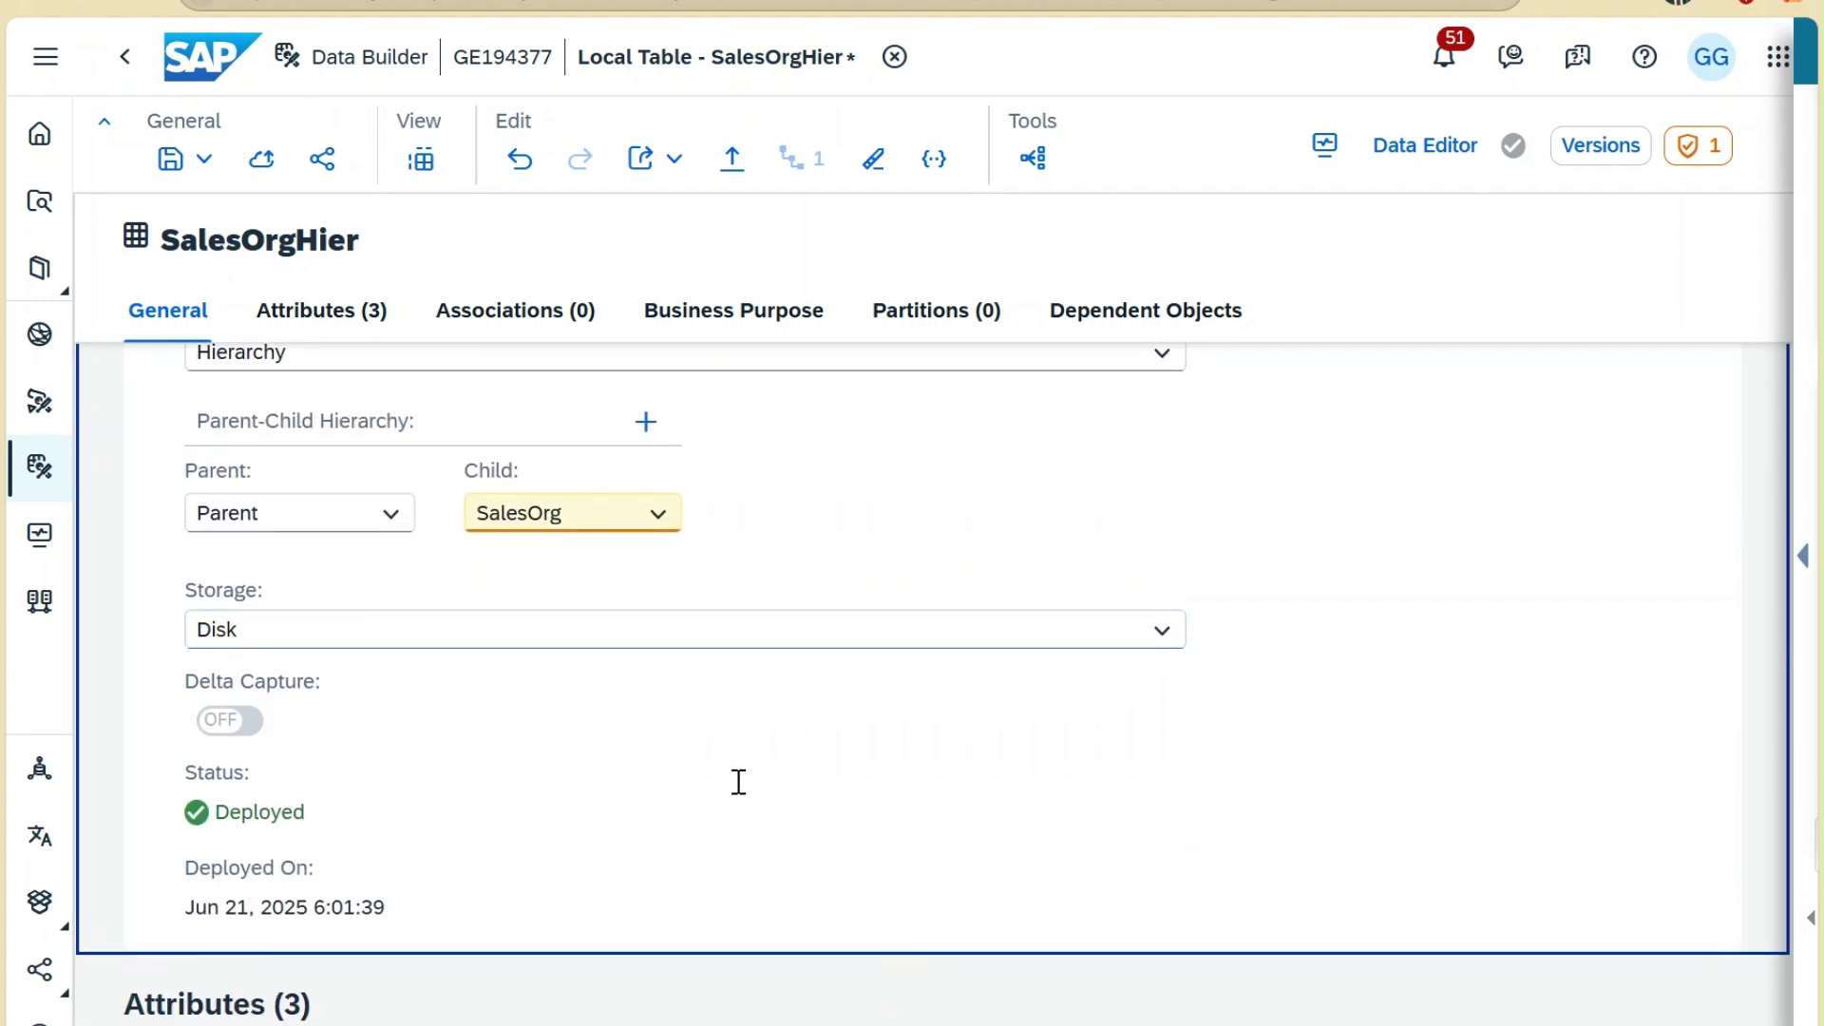
{"action": "scroll", "coordinate": [738, 780], "scroll_direction": "up", "scroll_amount": 1}
{"action": "scroll", "coordinate": [738, 781], "scroll_direction": "down", "scroll_amount": 5}
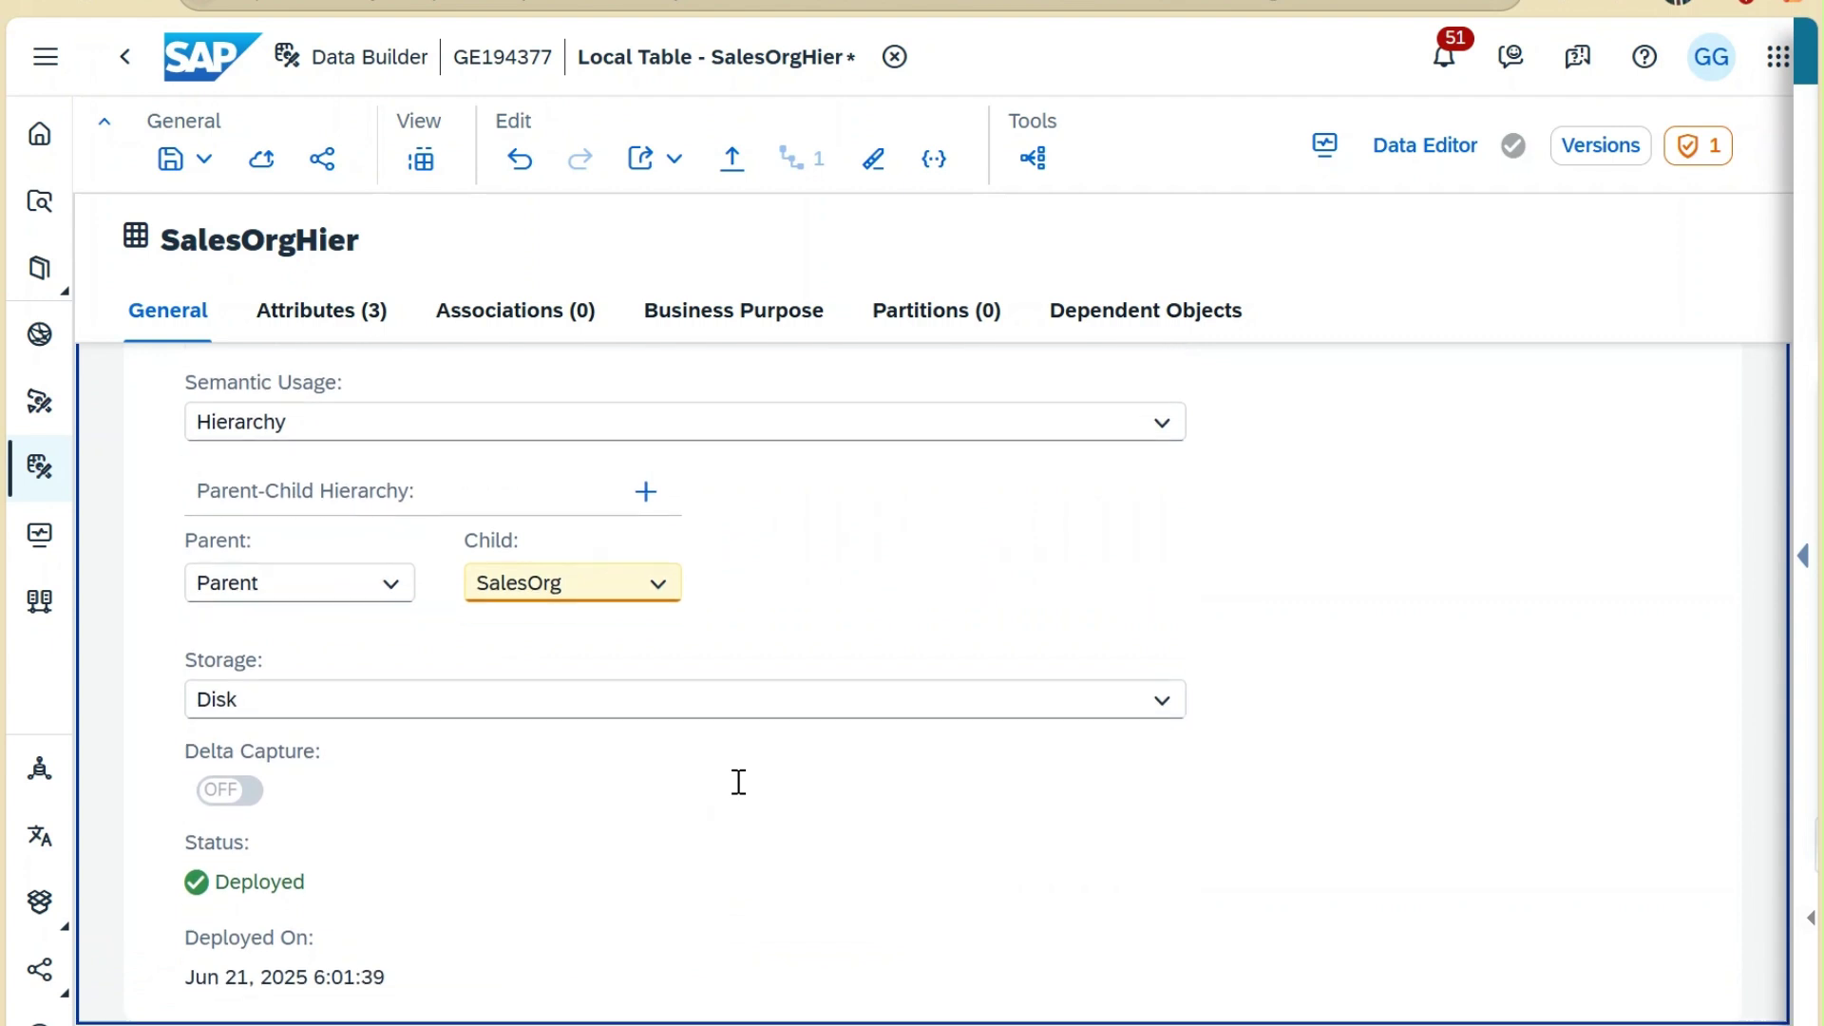
{"action": "scroll", "coordinate": [739, 792], "scroll_direction": "down", "scroll_amount": 7}
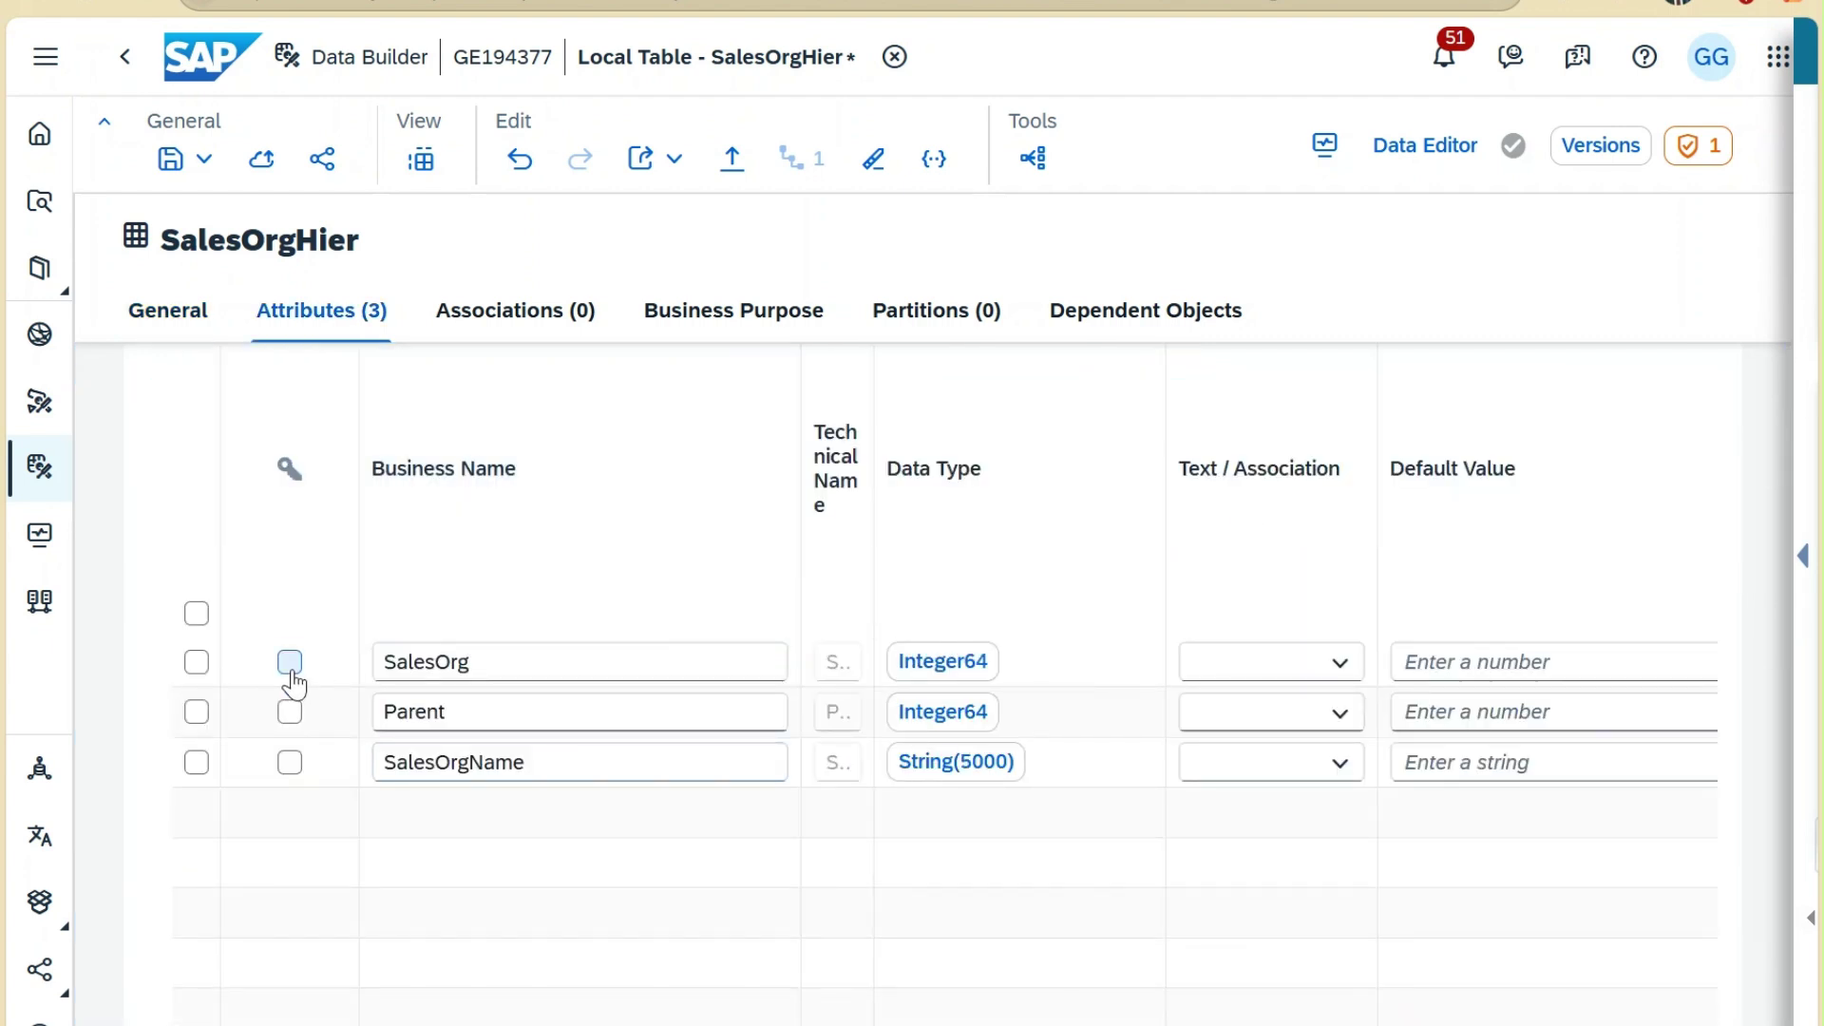
Mark SalesOrg as the key column of SalesOrgHier and redeploy the table
{"action": "left_click", "coordinate": [290, 662]}
{"action": "scroll", "coordinate": [612, 896], "scroll_direction": "down", "scroll_amount": 6}
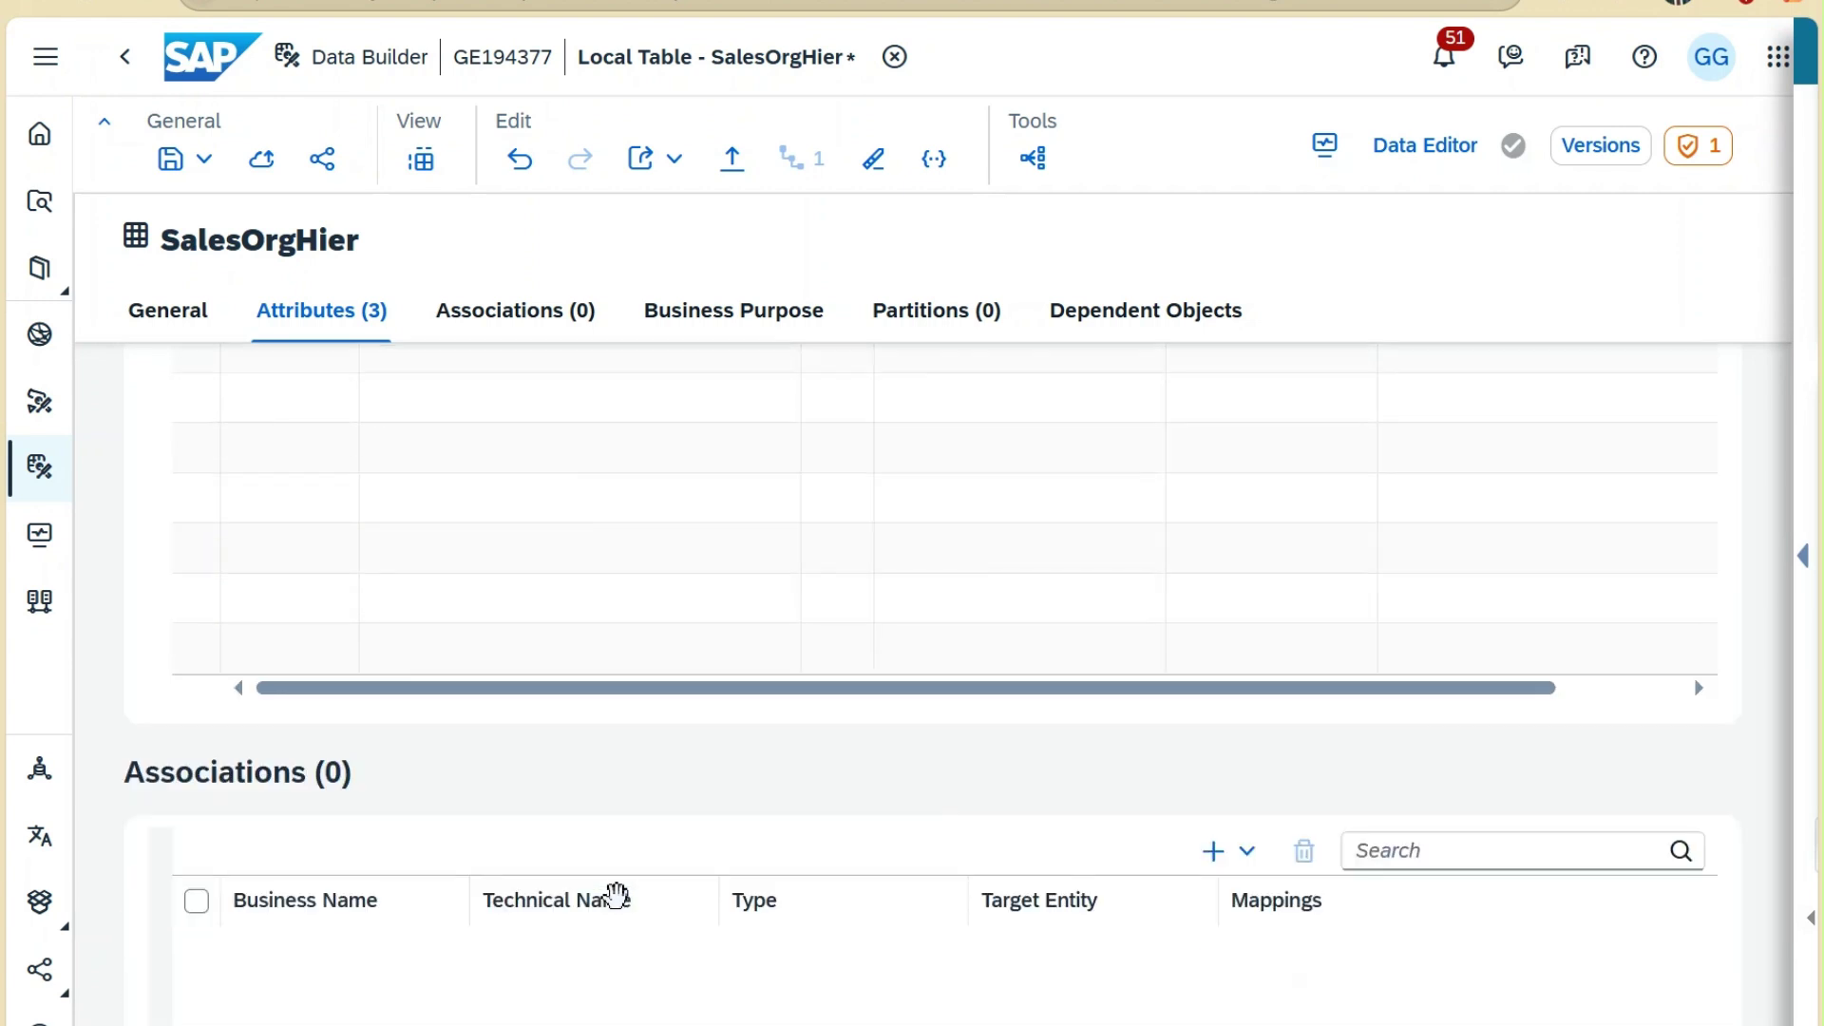
{"action": "scroll", "coordinate": [617, 908], "scroll_direction": "down", "scroll_amount": 1}
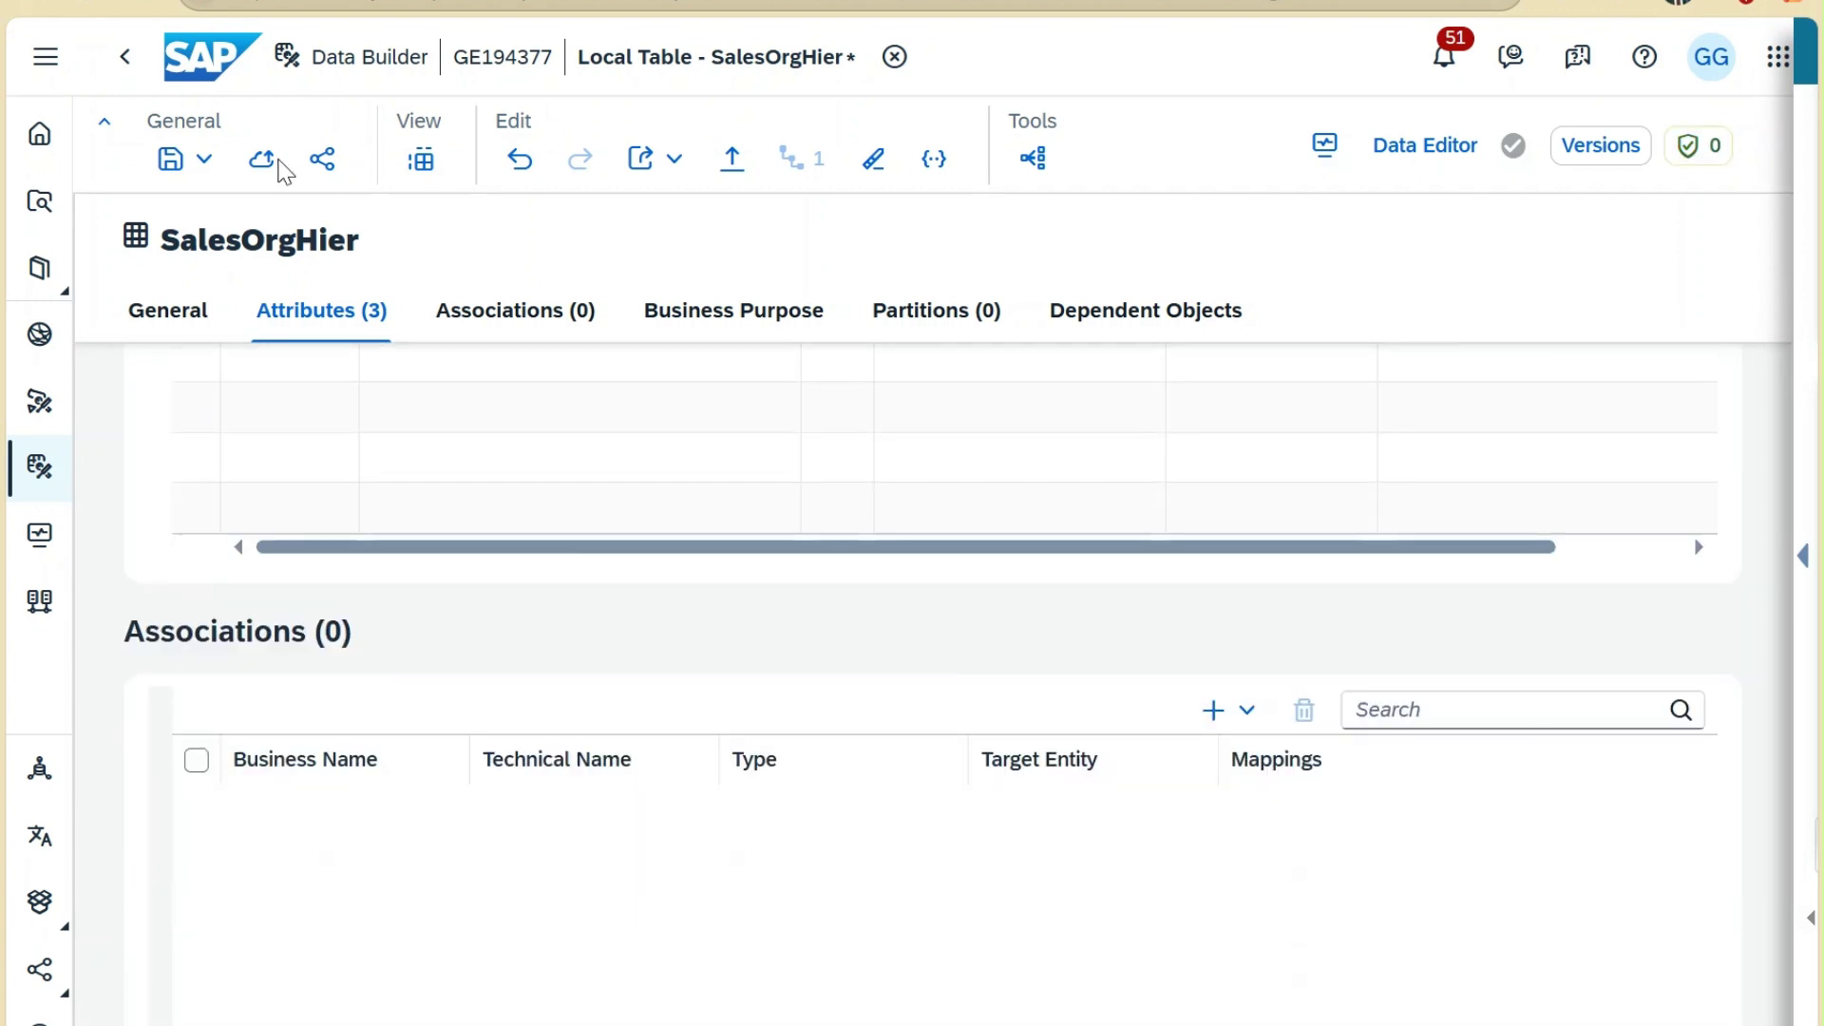
{"action": "left_click", "coordinate": [262, 162]}
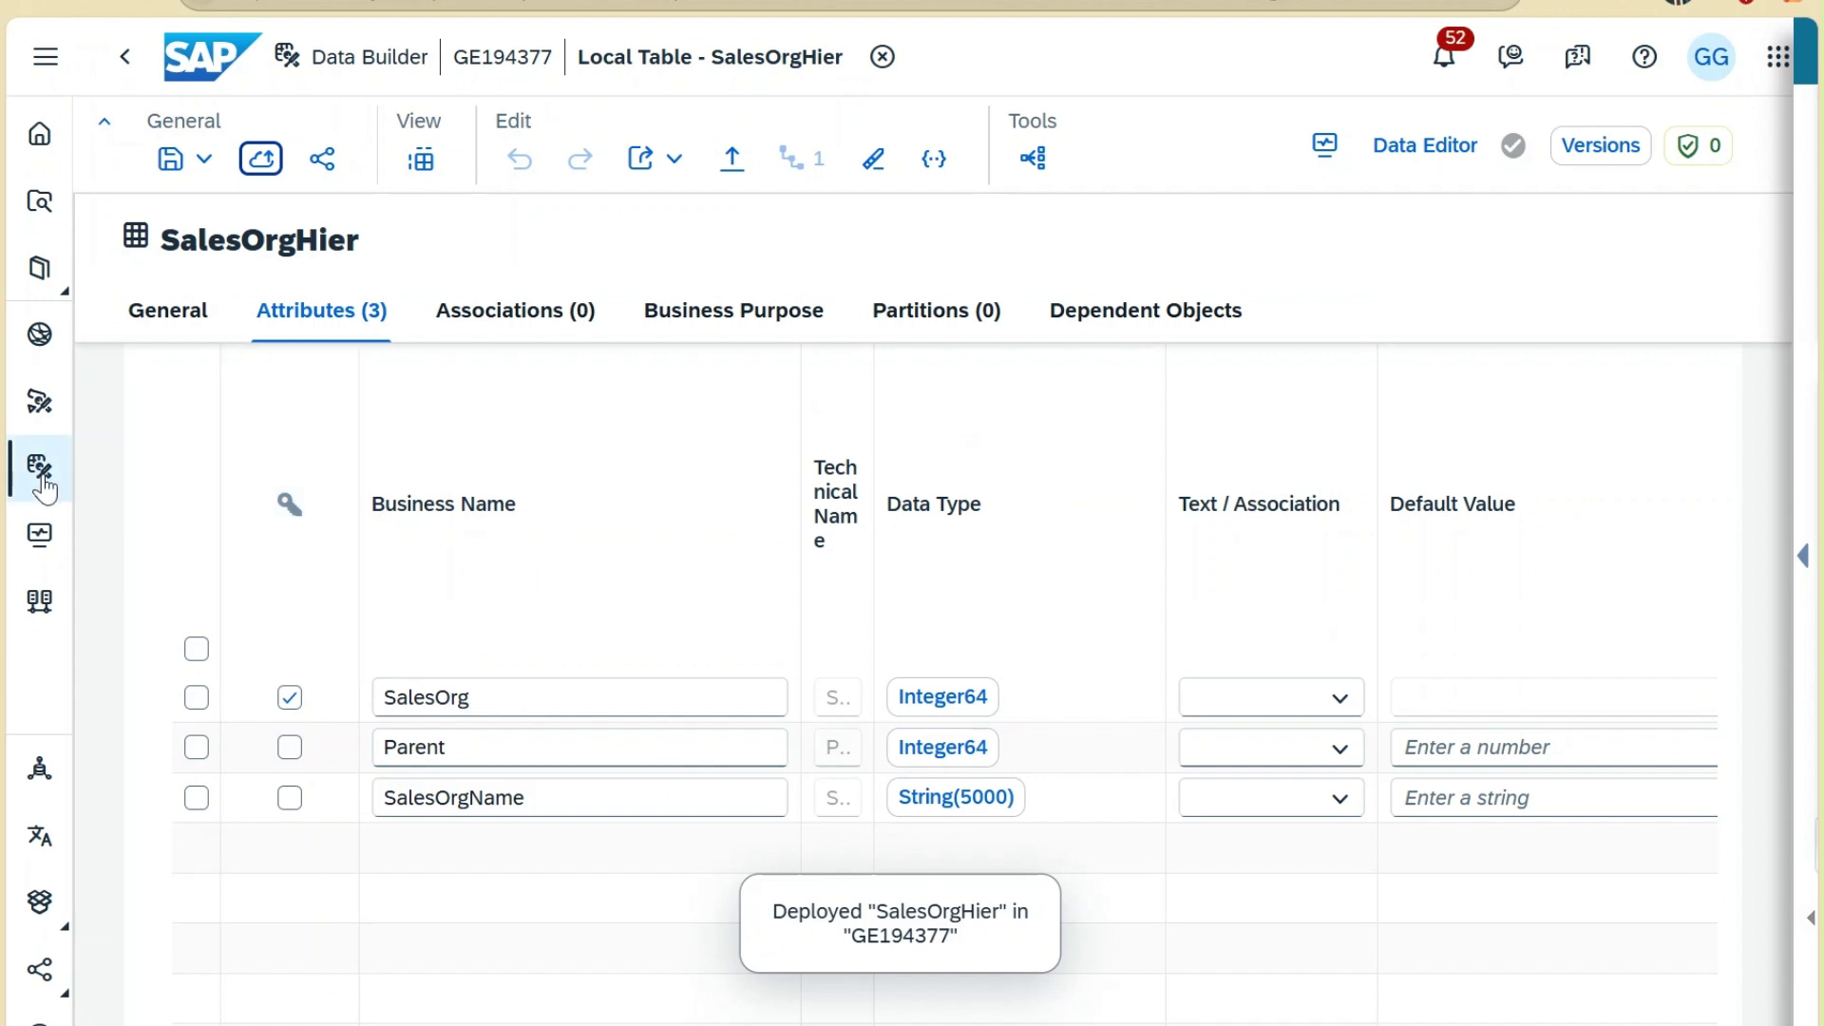
{"action": "left_click", "coordinate": [40, 475]}
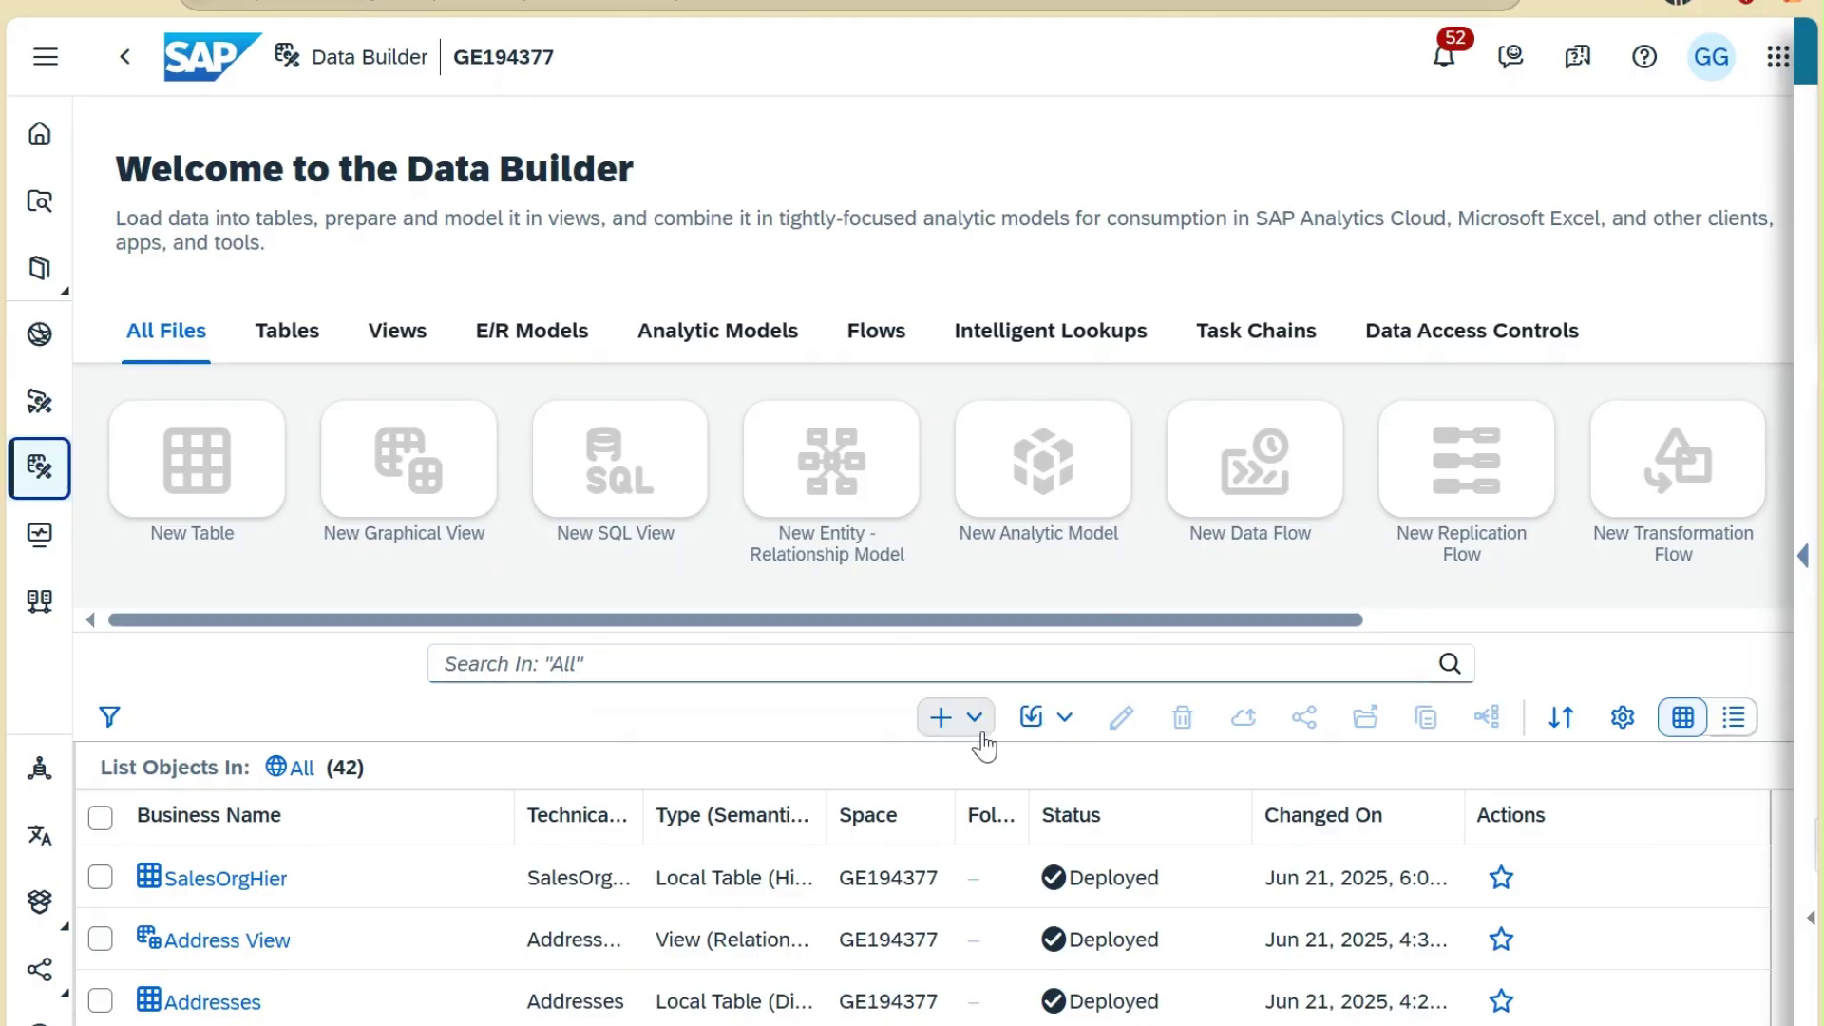
Import and upload SalesOrgPermission.csv as a new dataset
{"action": "left_click", "coordinate": [1049, 722]}
{"action": "left_click", "coordinate": [1062, 779]}
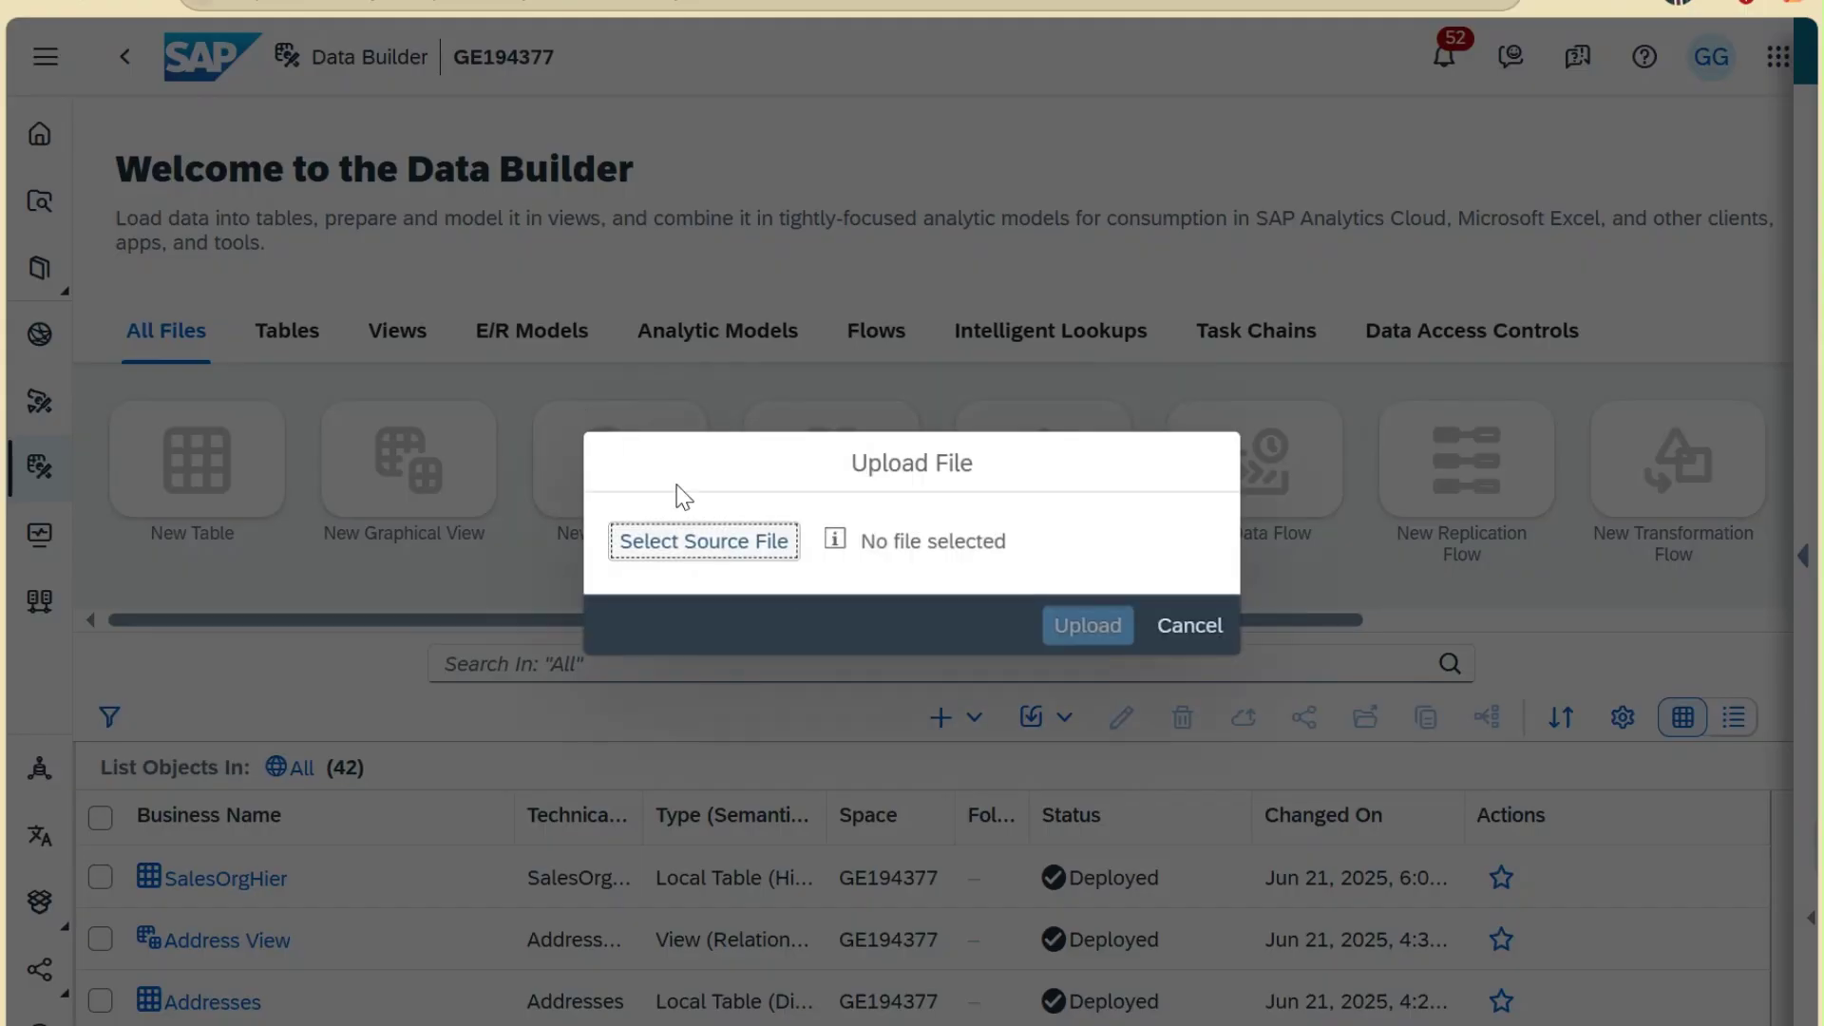
{"action": "left_click", "coordinate": [724, 549]}
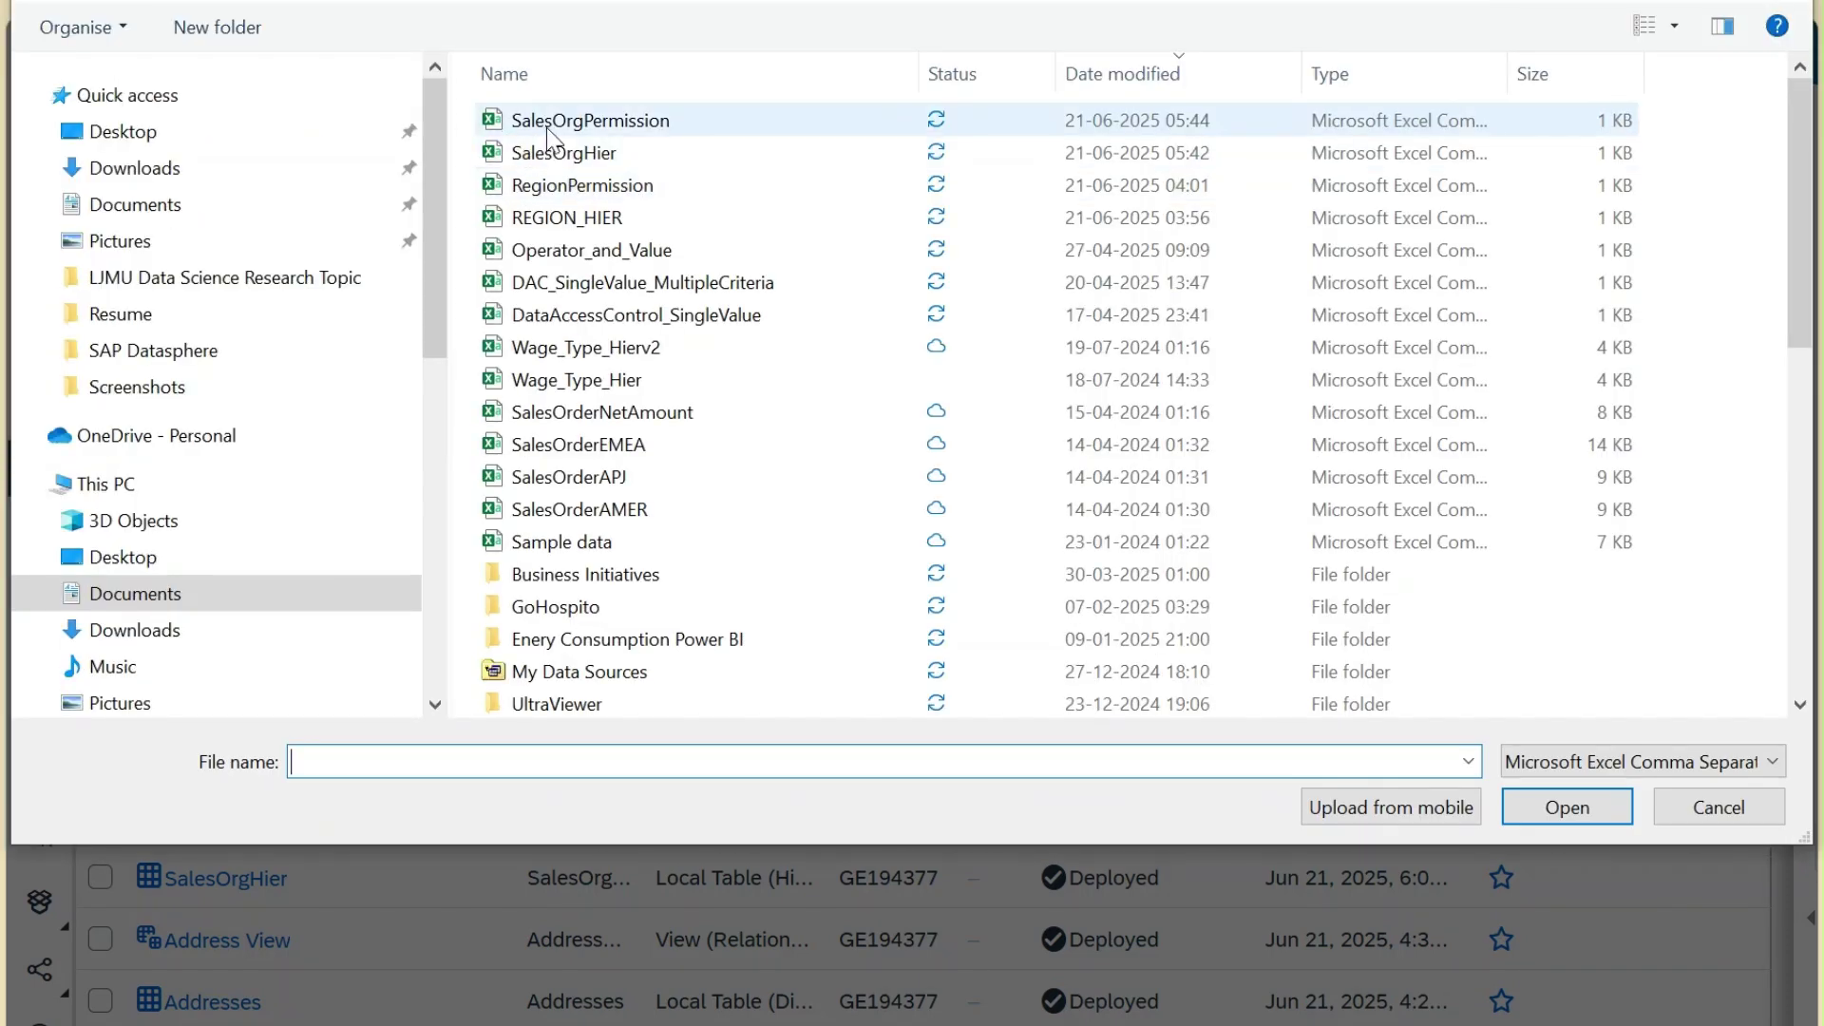
{"action": "left_click", "coordinate": [549, 133]}
{"action": "left_click", "coordinate": [1525, 819]}
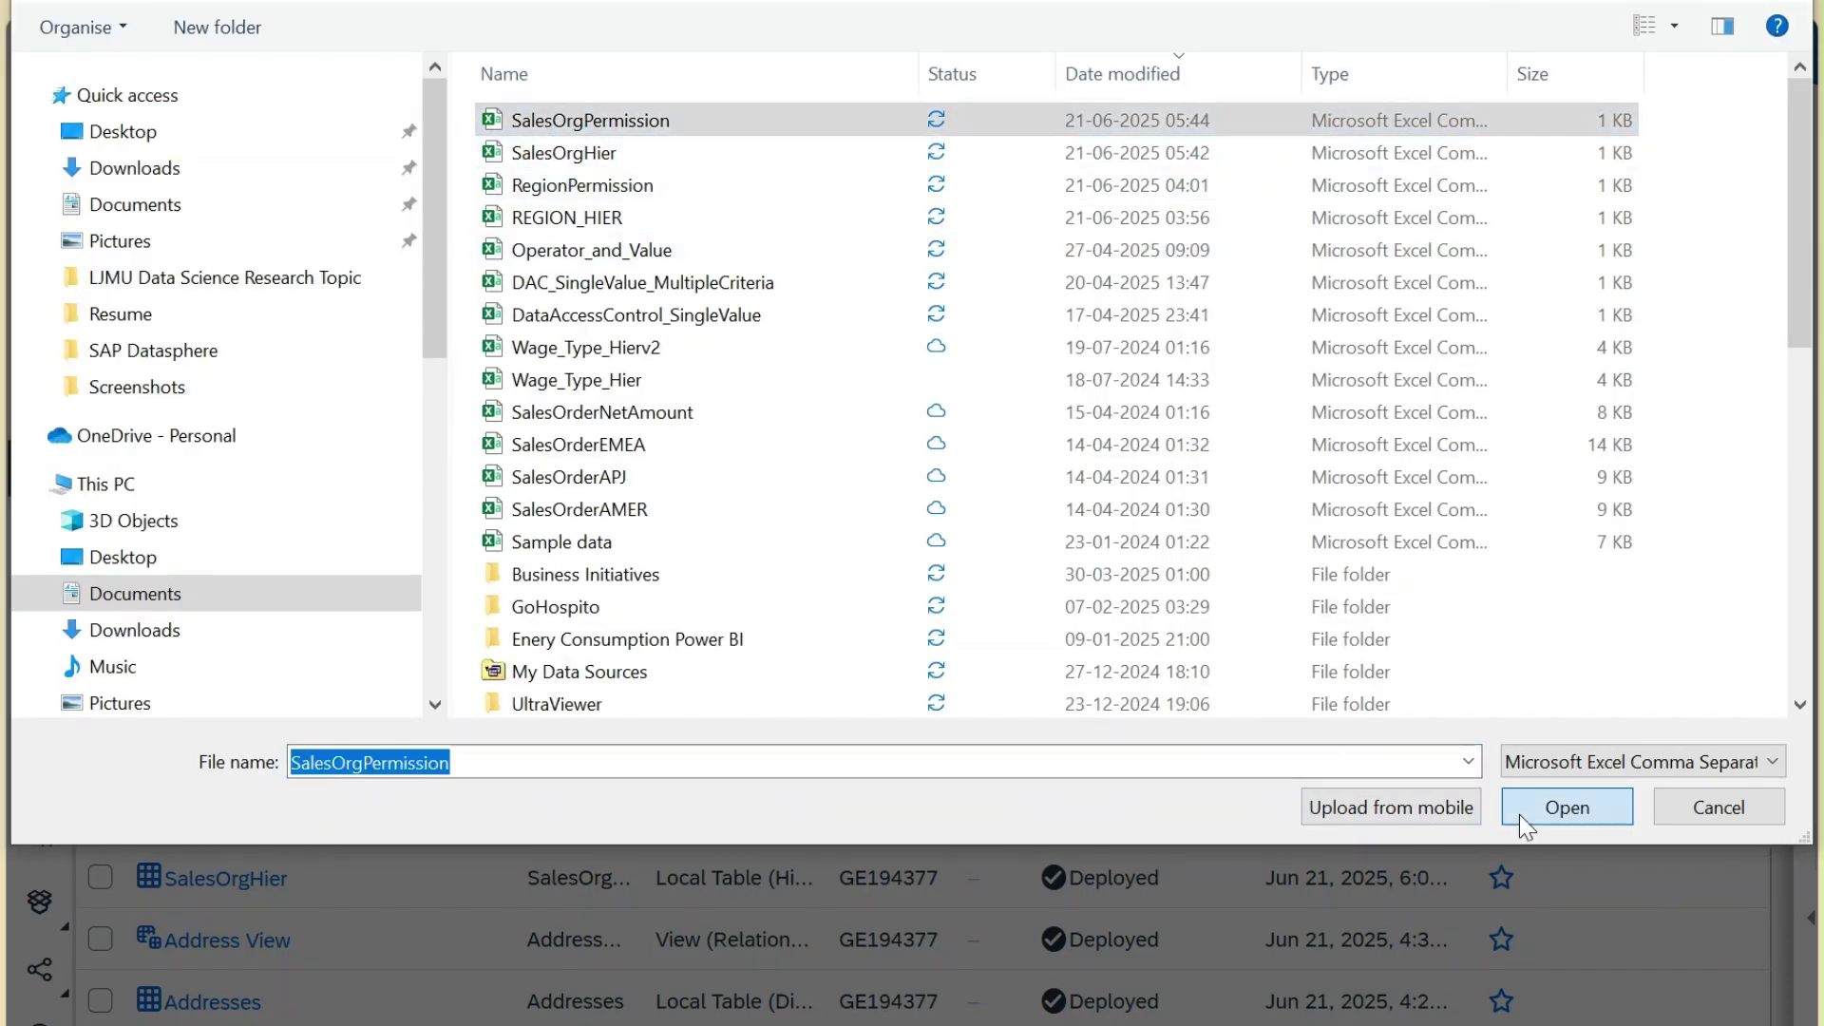
{"action": "left_click", "coordinate": [1111, 703]}
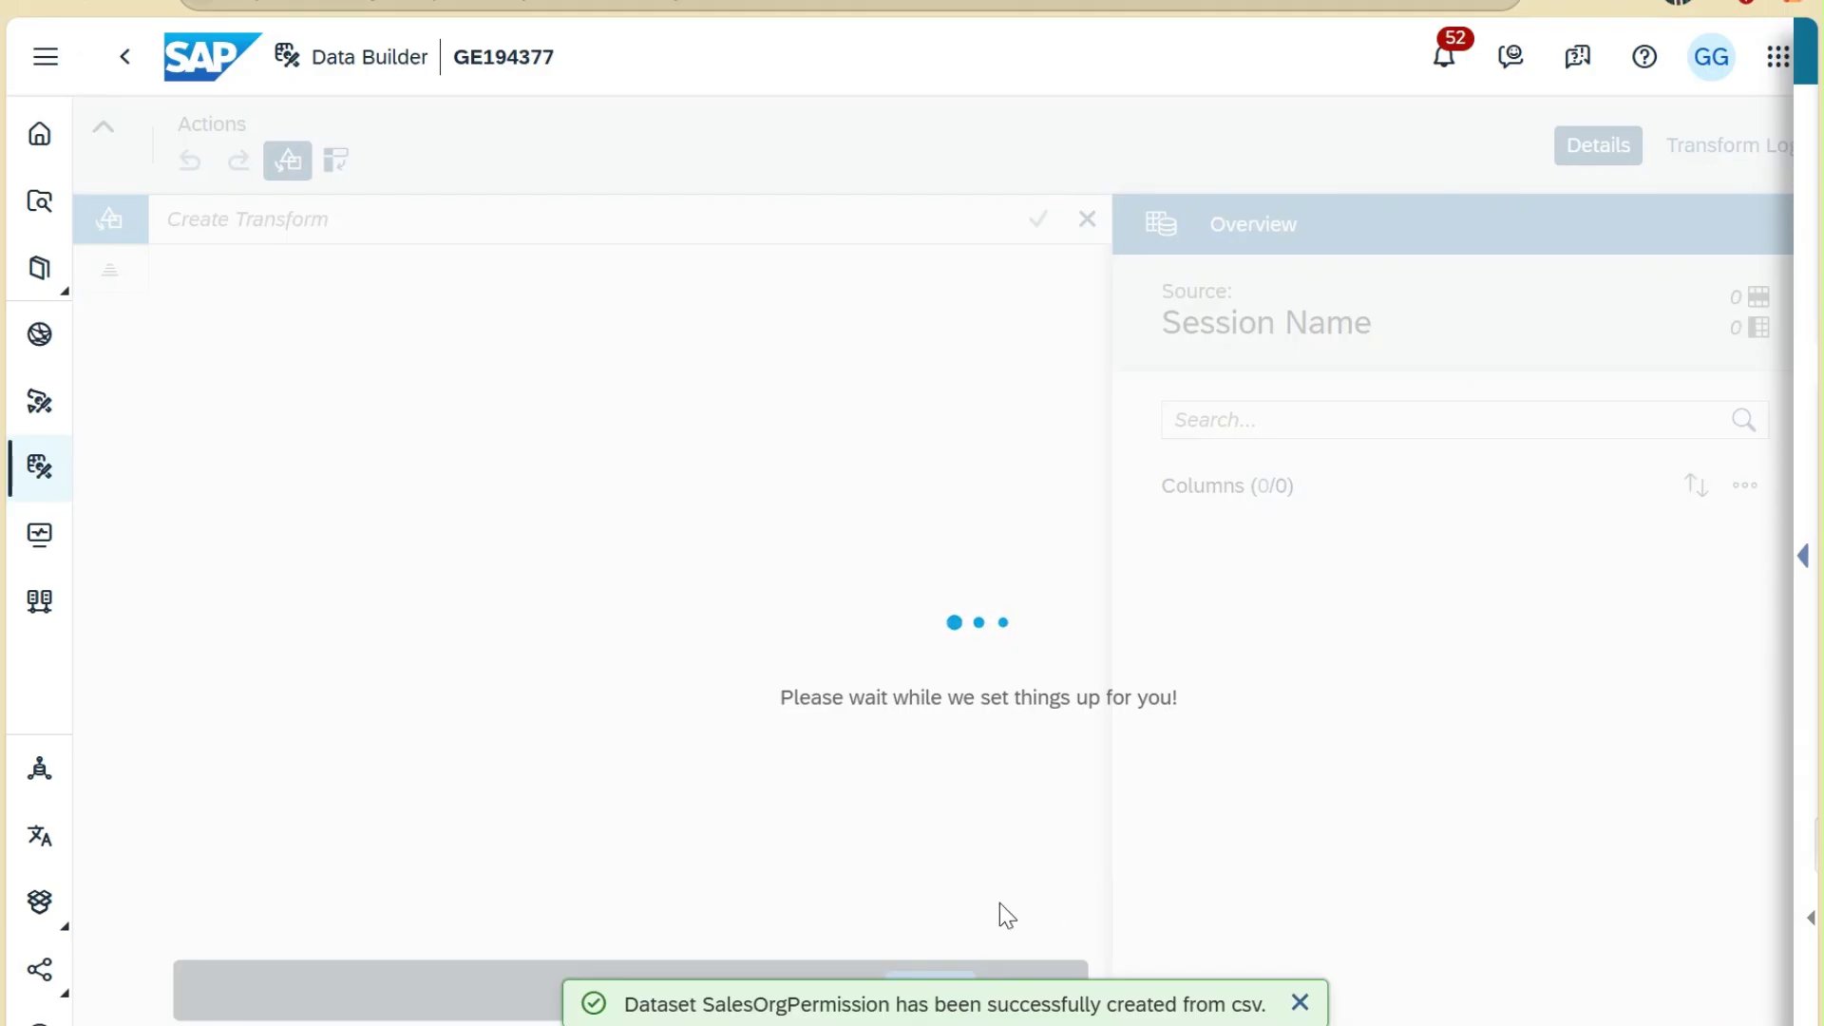
Deploy the SalesOrgPermission data as a local table, keeping the suggested names
{"action": "left_click", "coordinate": [1300, 1002]}
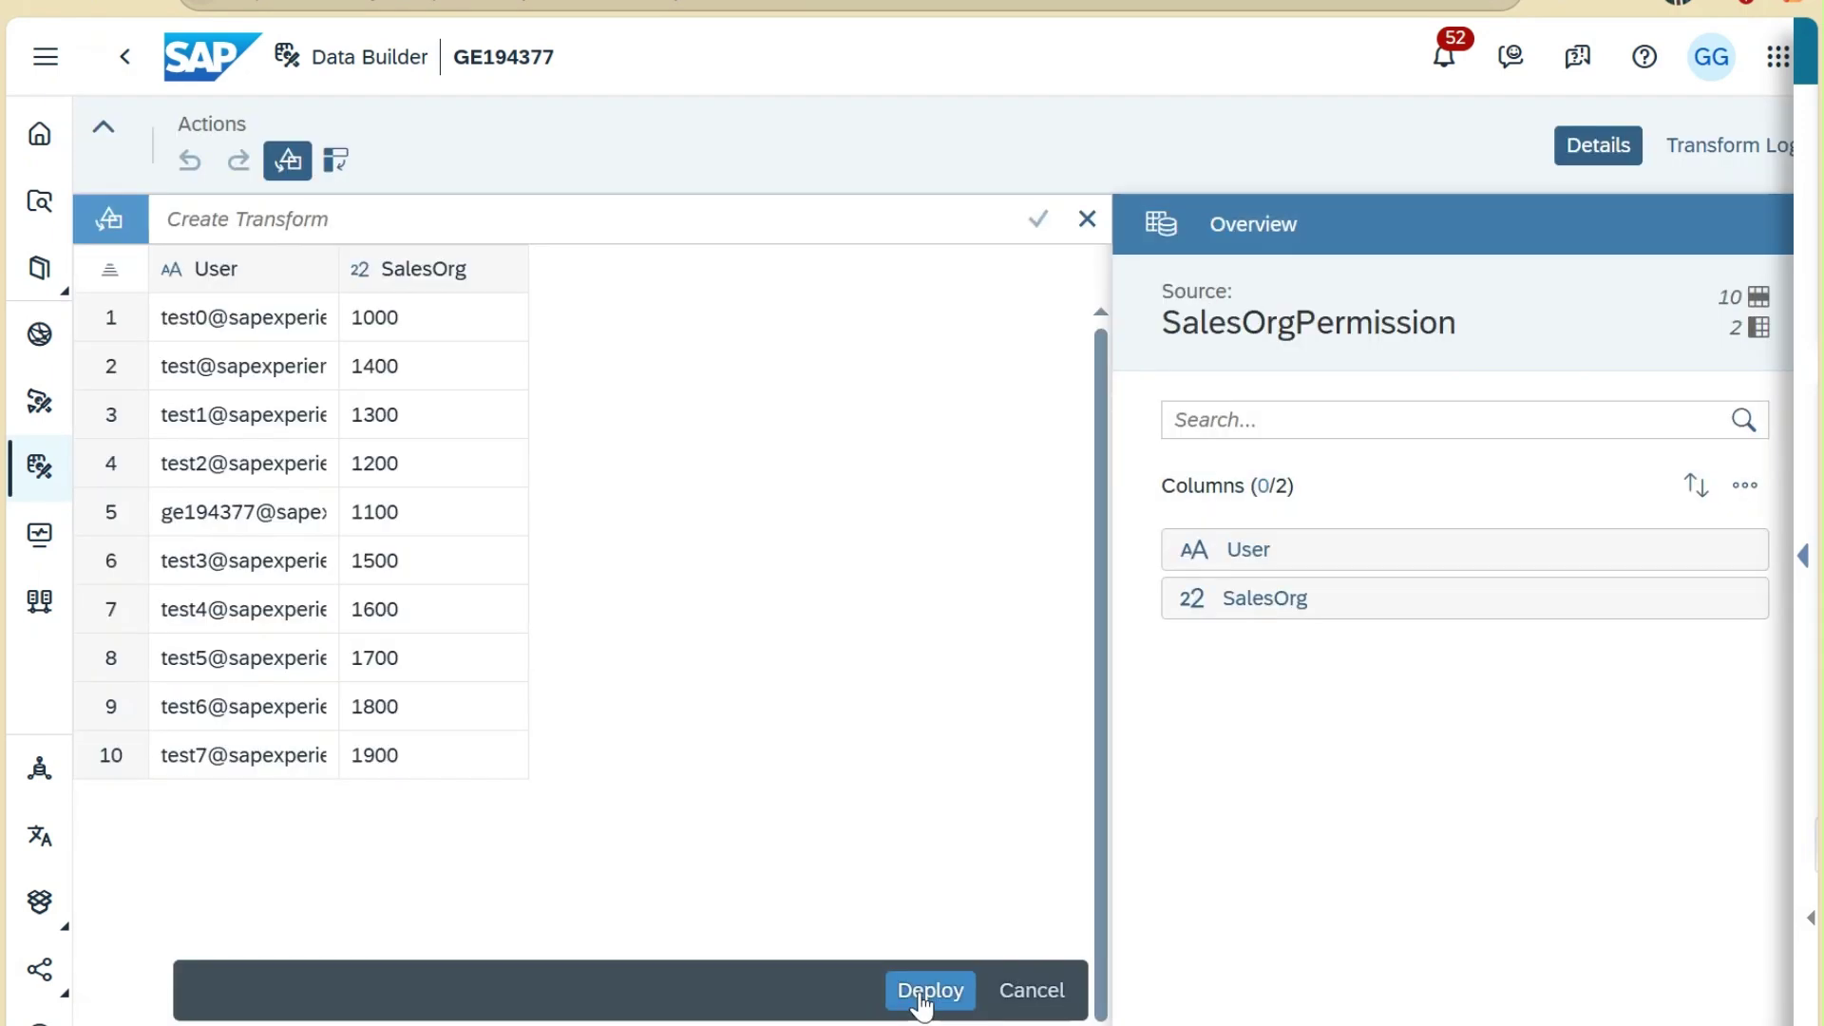
{"action": "left_click", "coordinate": [921, 993]}
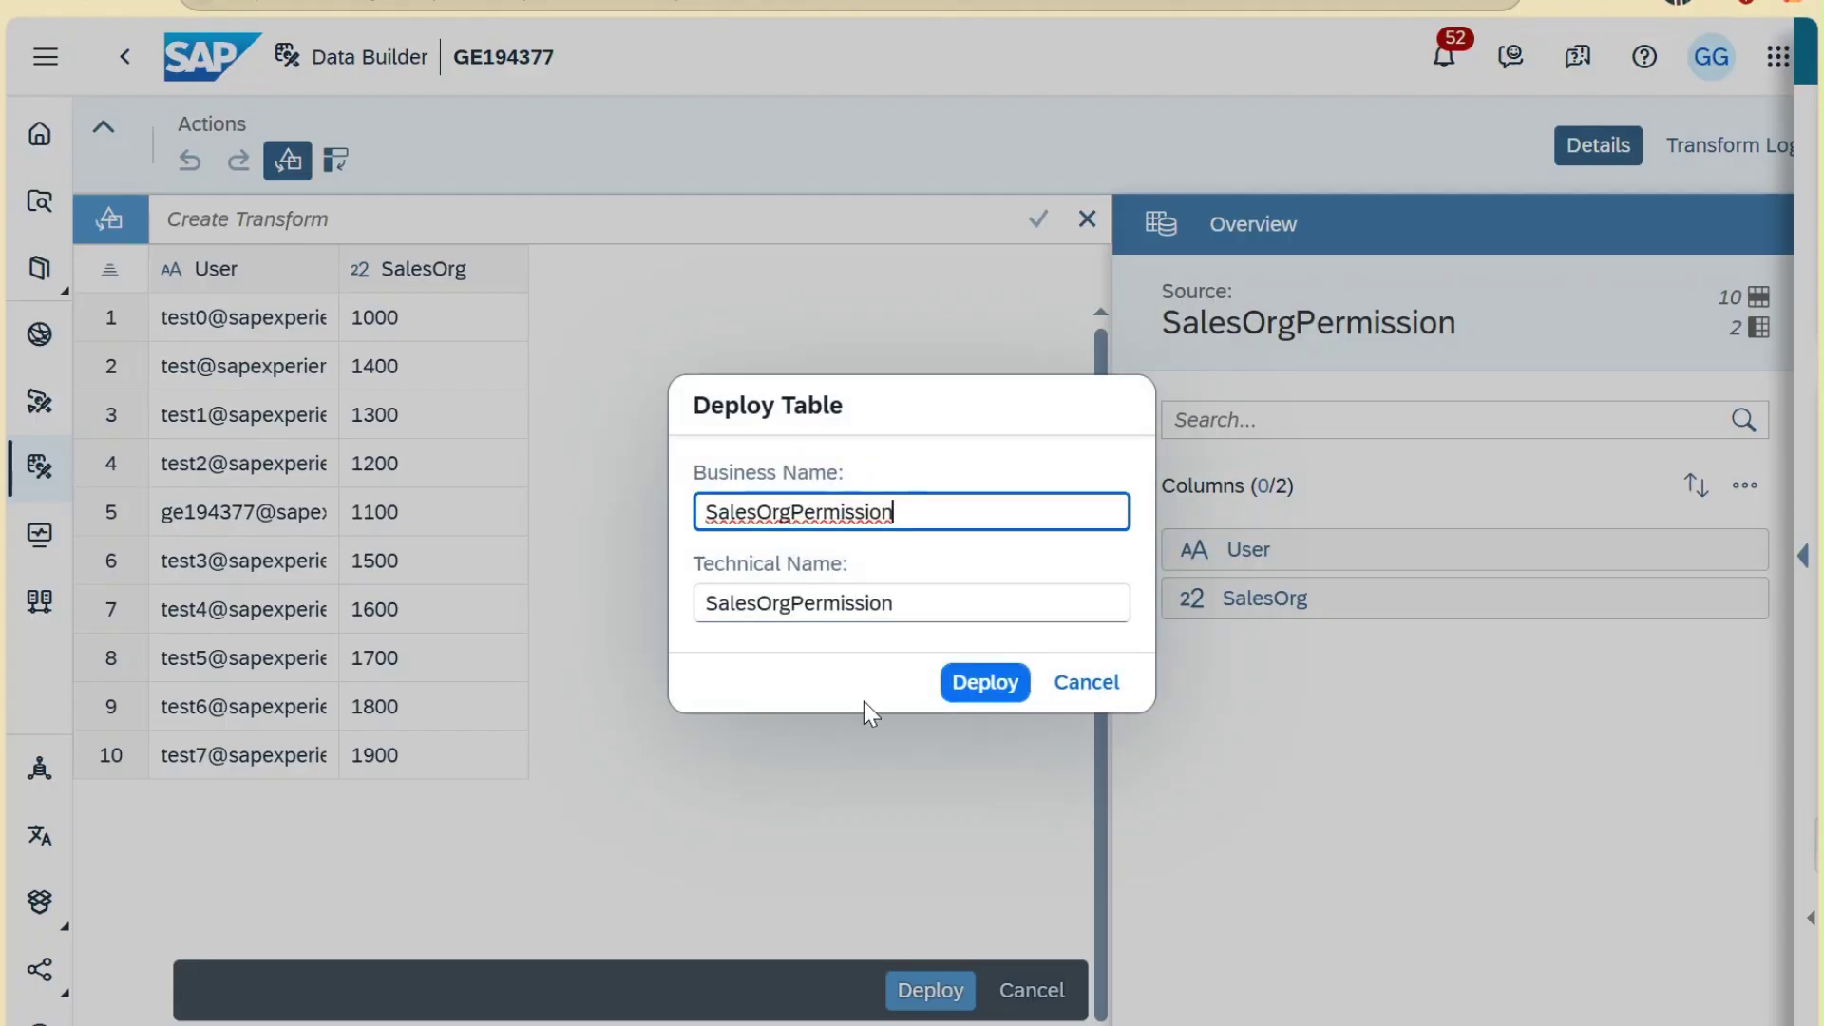
{"action": "left_click", "coordinate": [993, 679]}
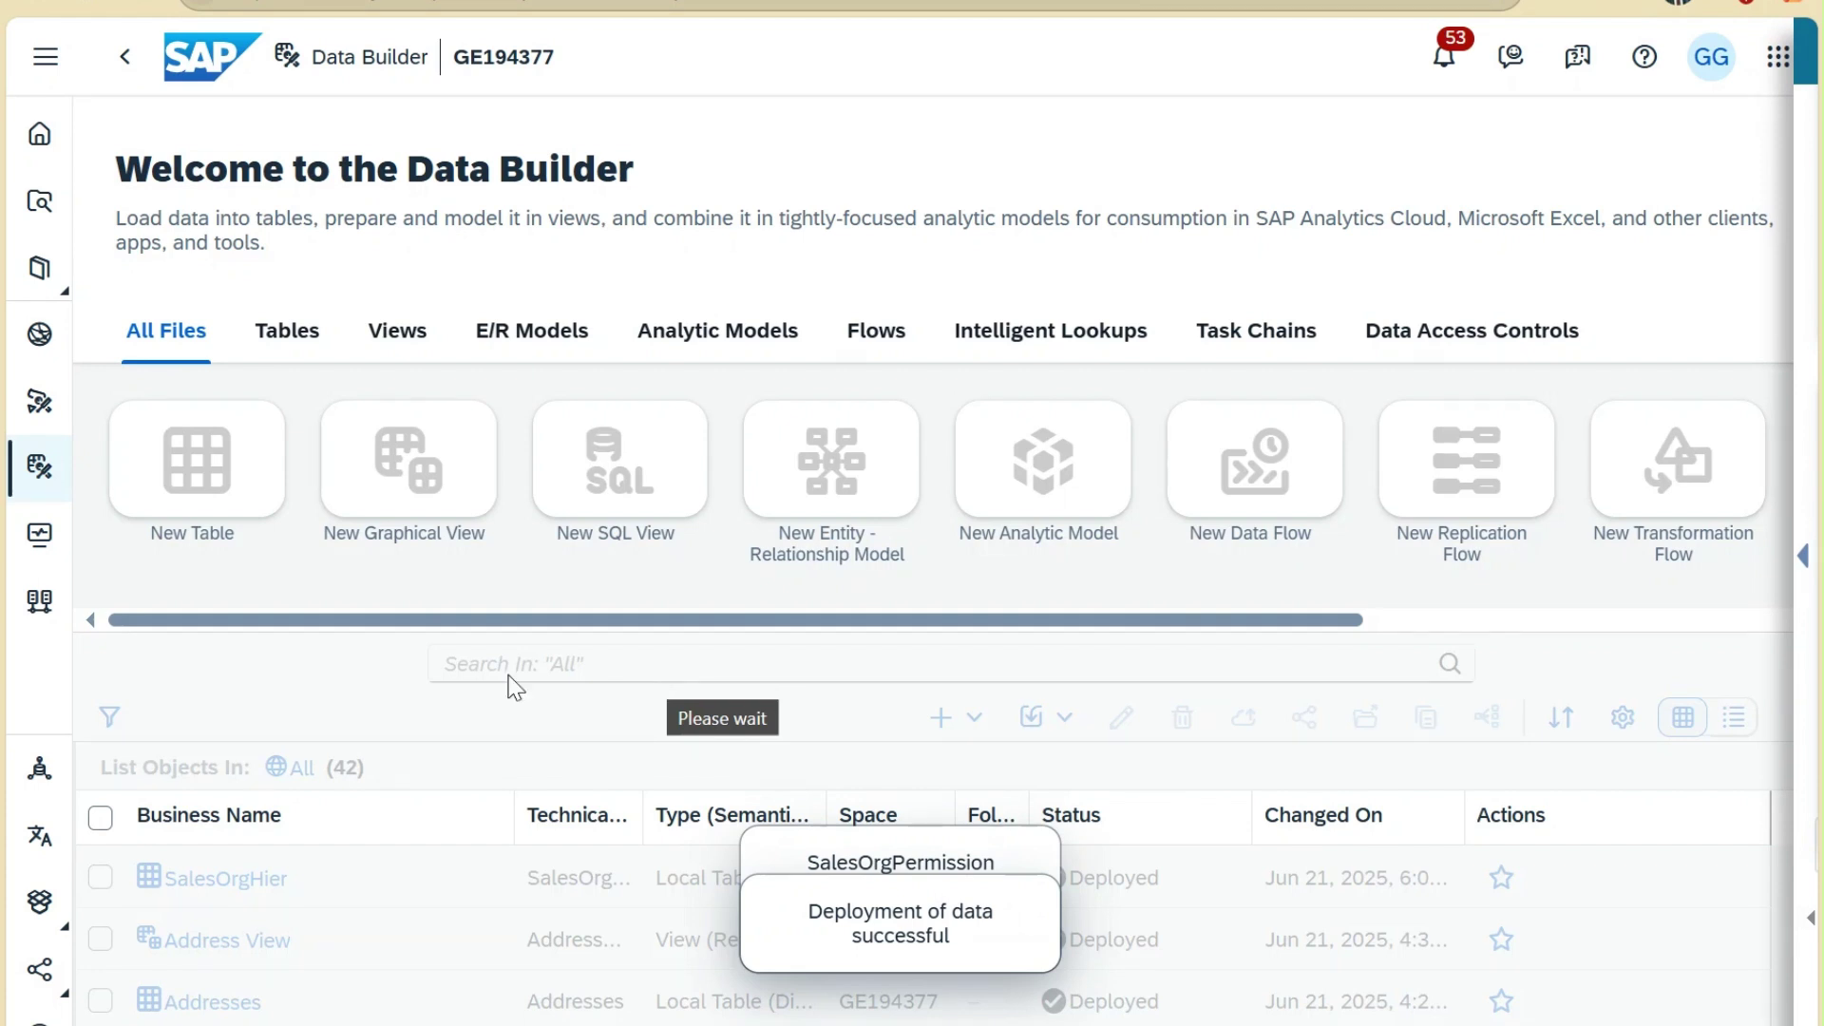
{"action": "left_click", "coordinate": [1457, 620]}
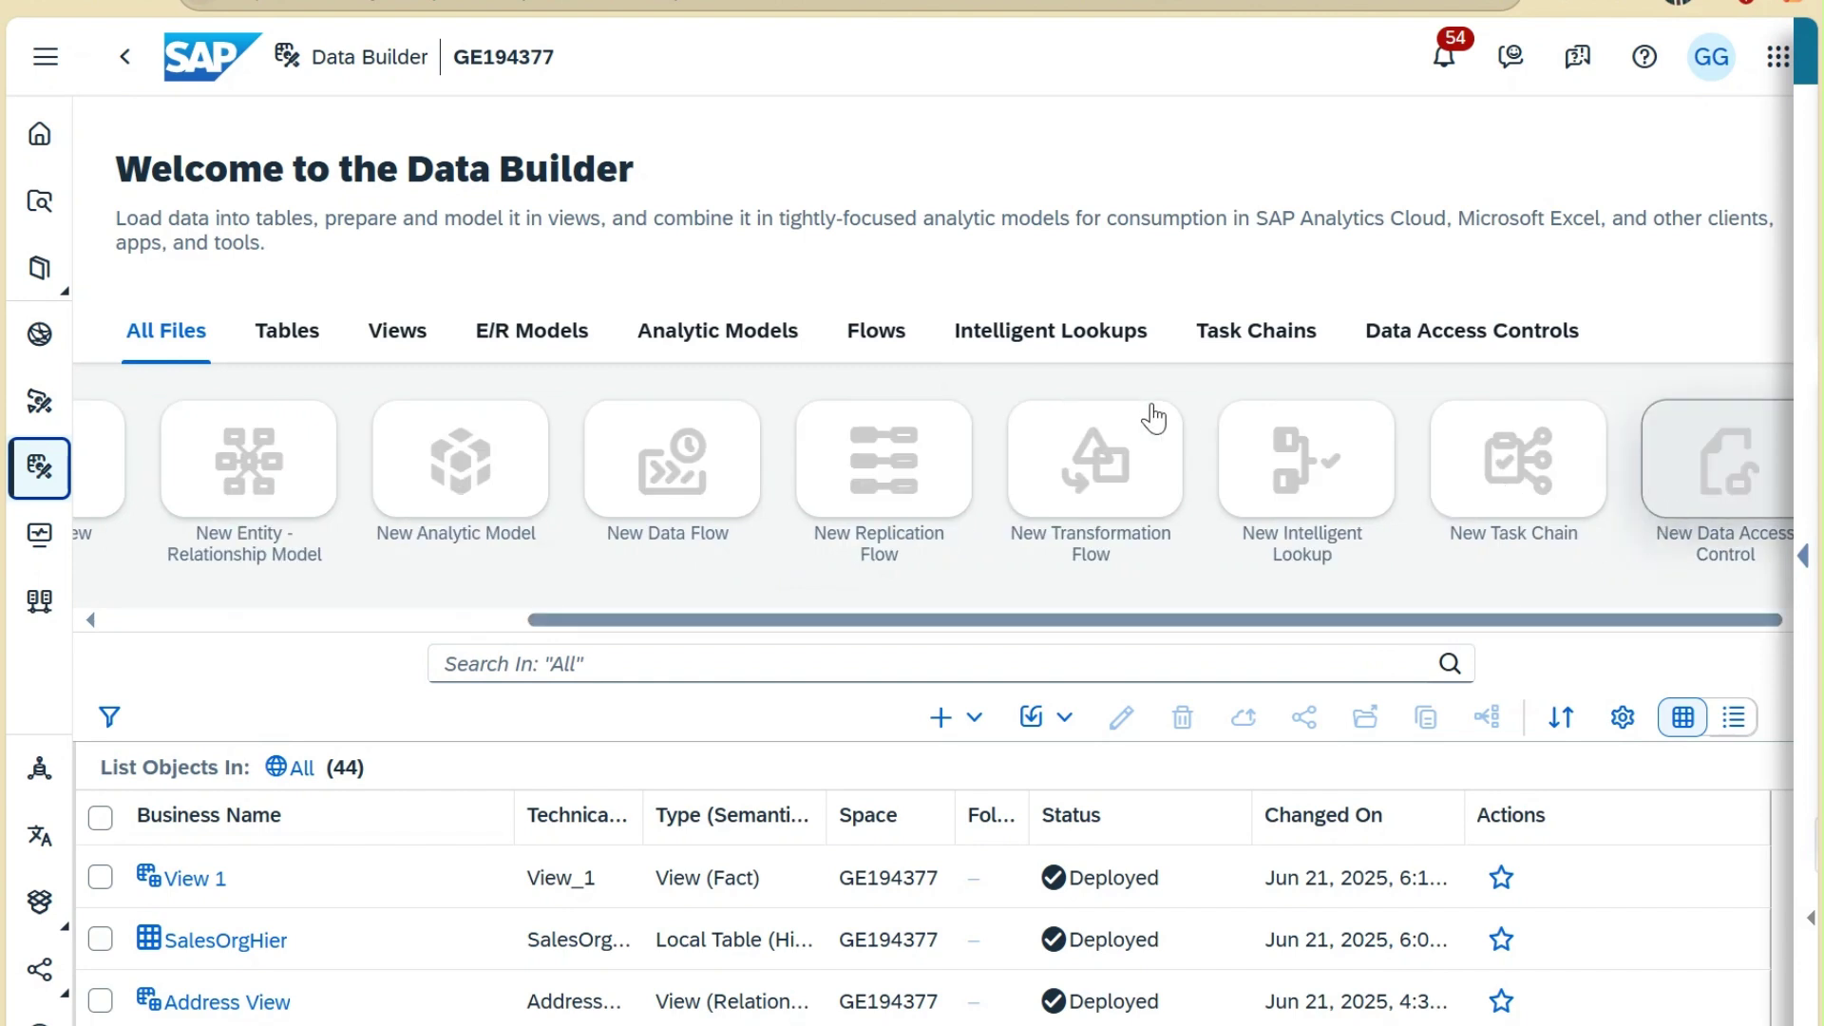
Create a data access control with Hierarchy structure and SalesOrgPermission as permissions entity
{"action": "left_click", "coordinate": [1687, 475]}
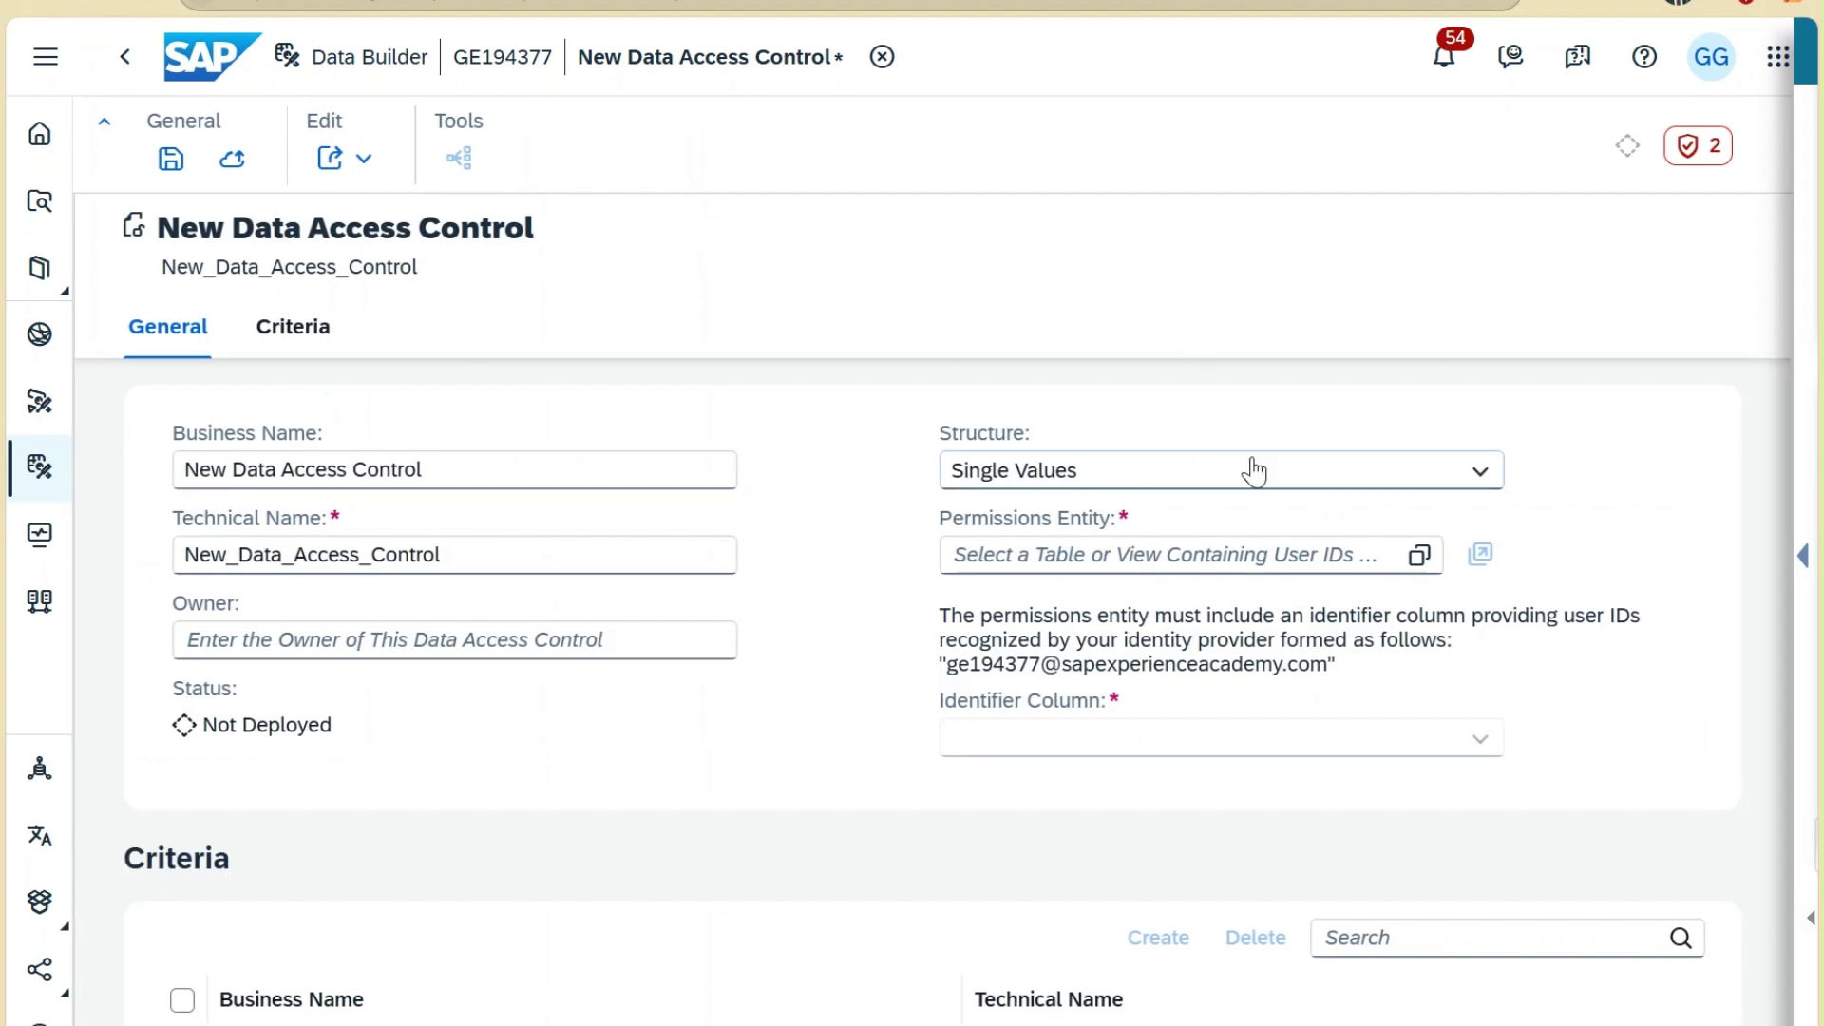
{"action": "left_click", "coordinate": [1253, 470]}
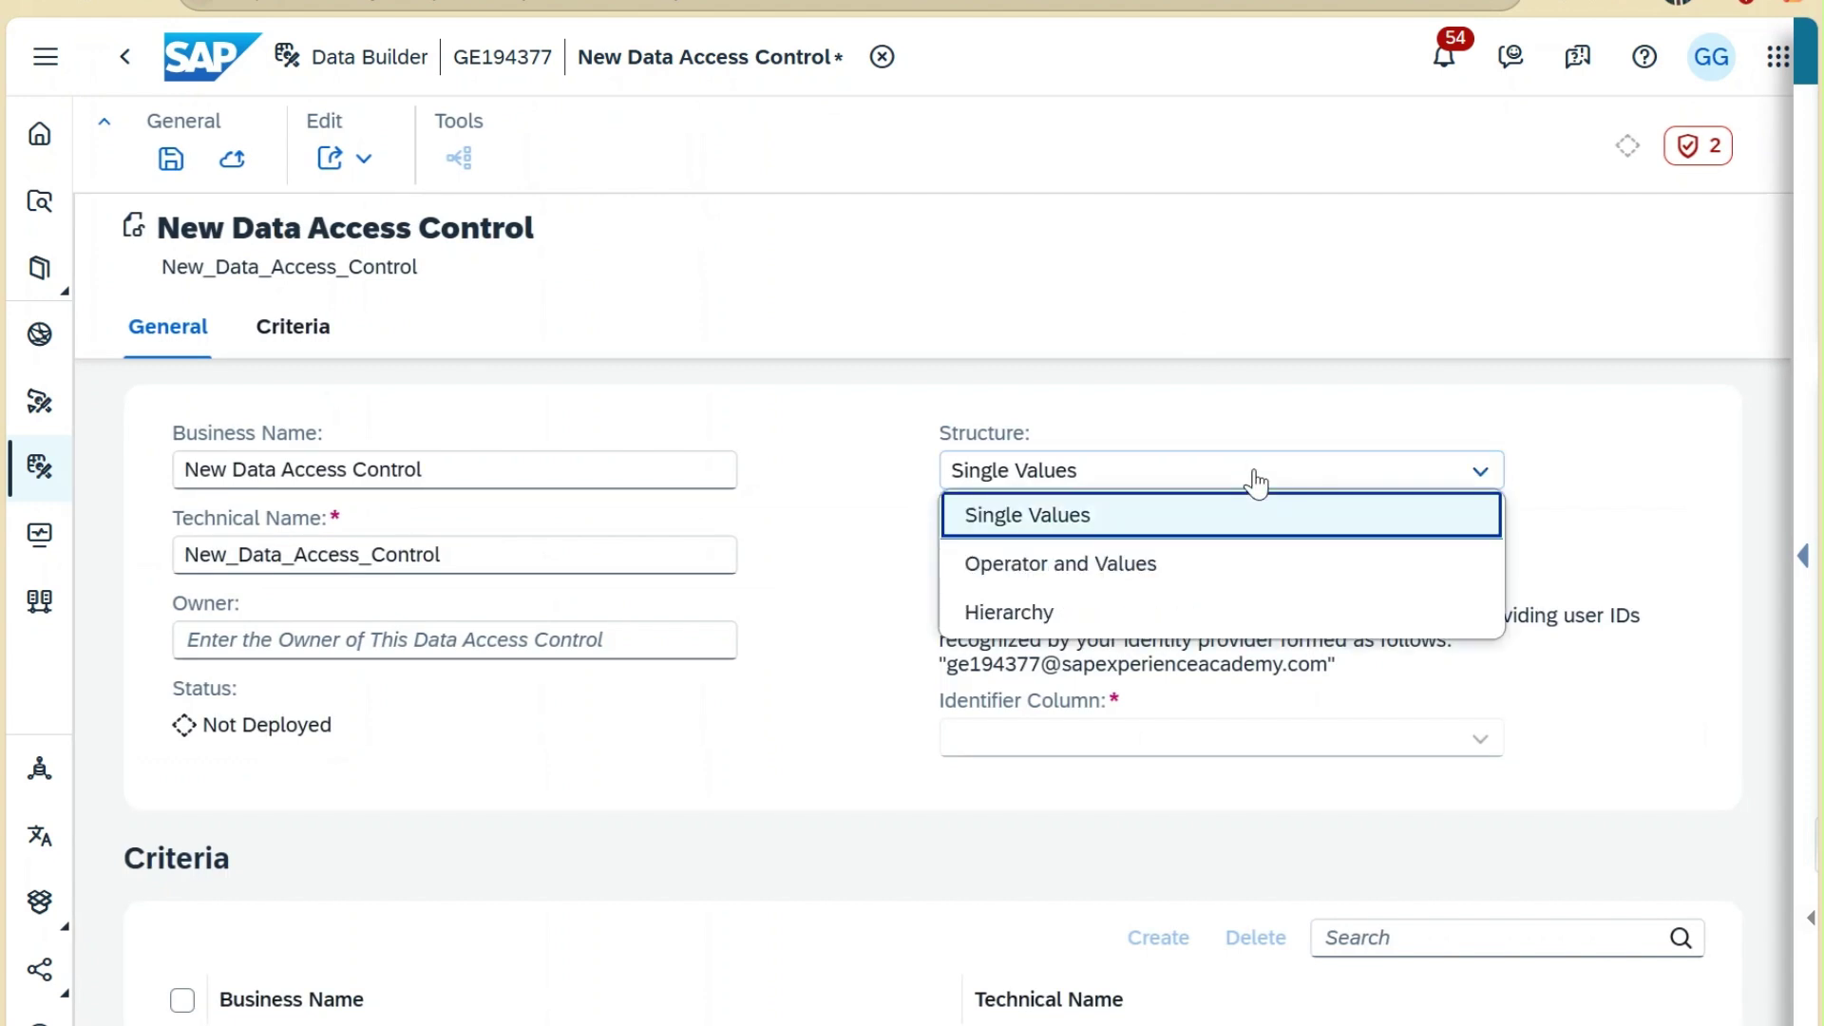
{"action": "left_click", "coordinate": [1174, 627]}
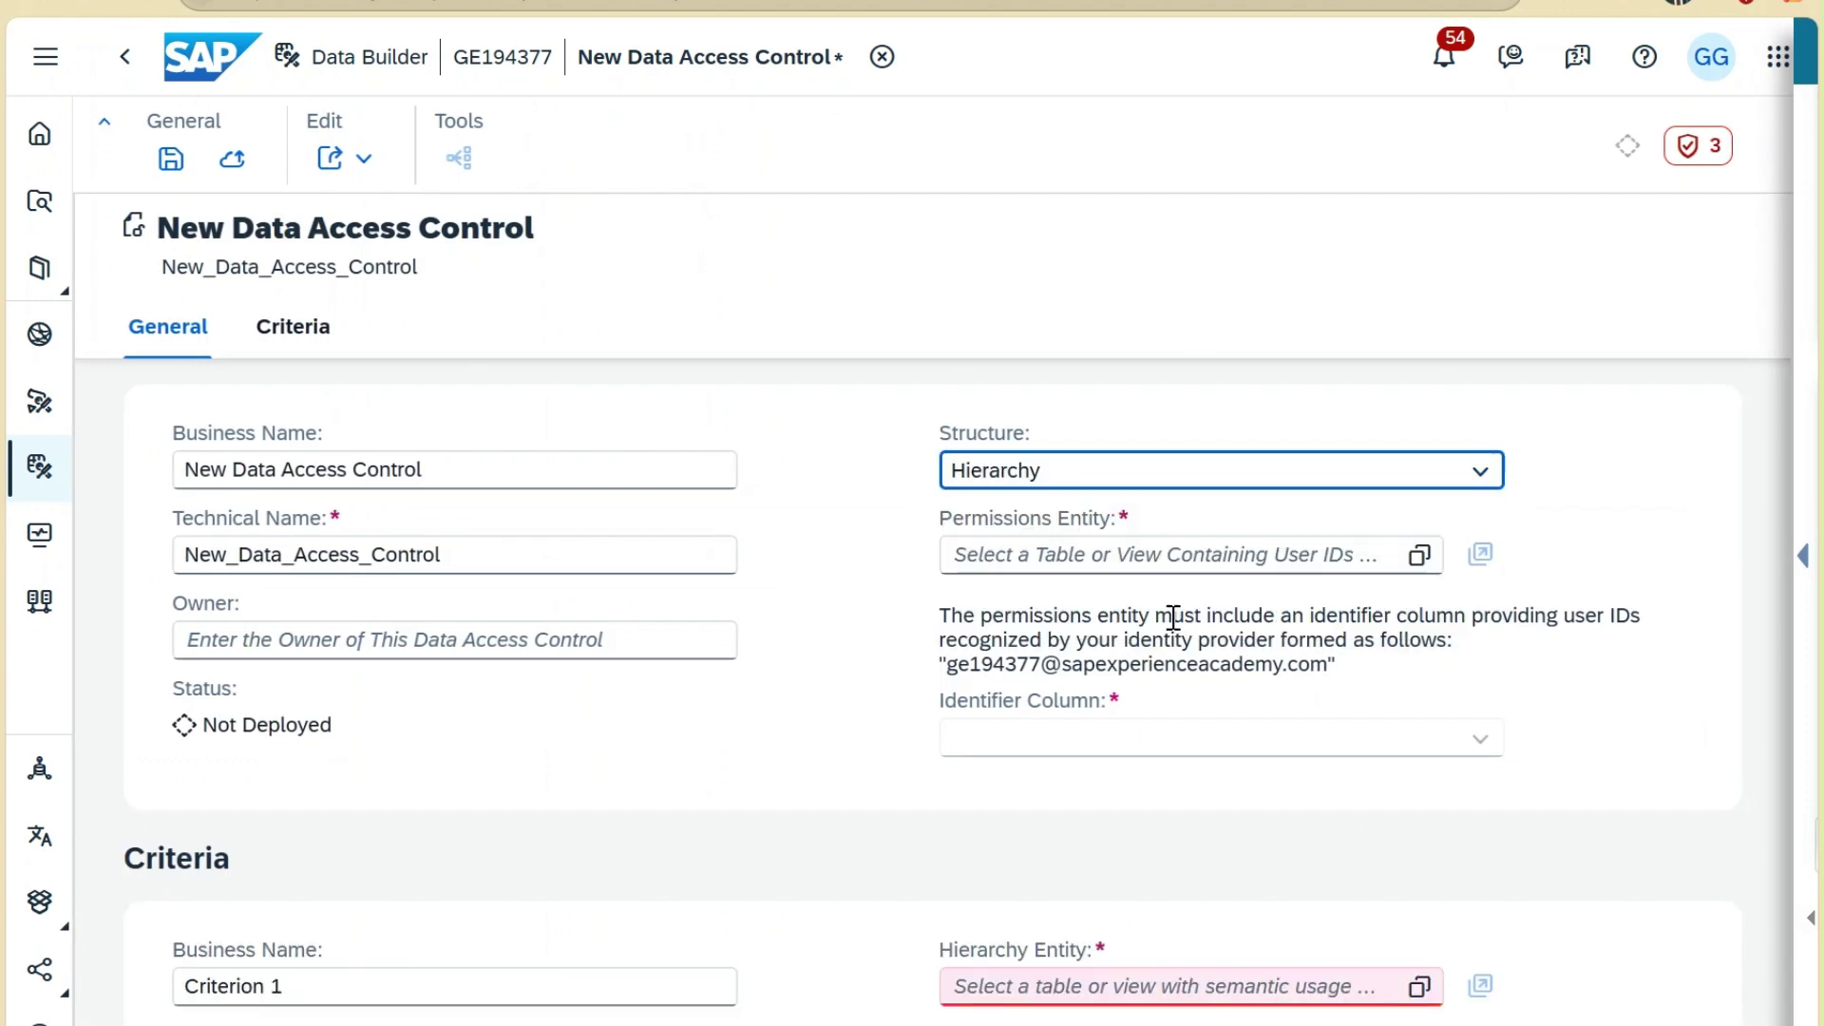
{"action": "left_click", "coordinate": [1420, 555]}
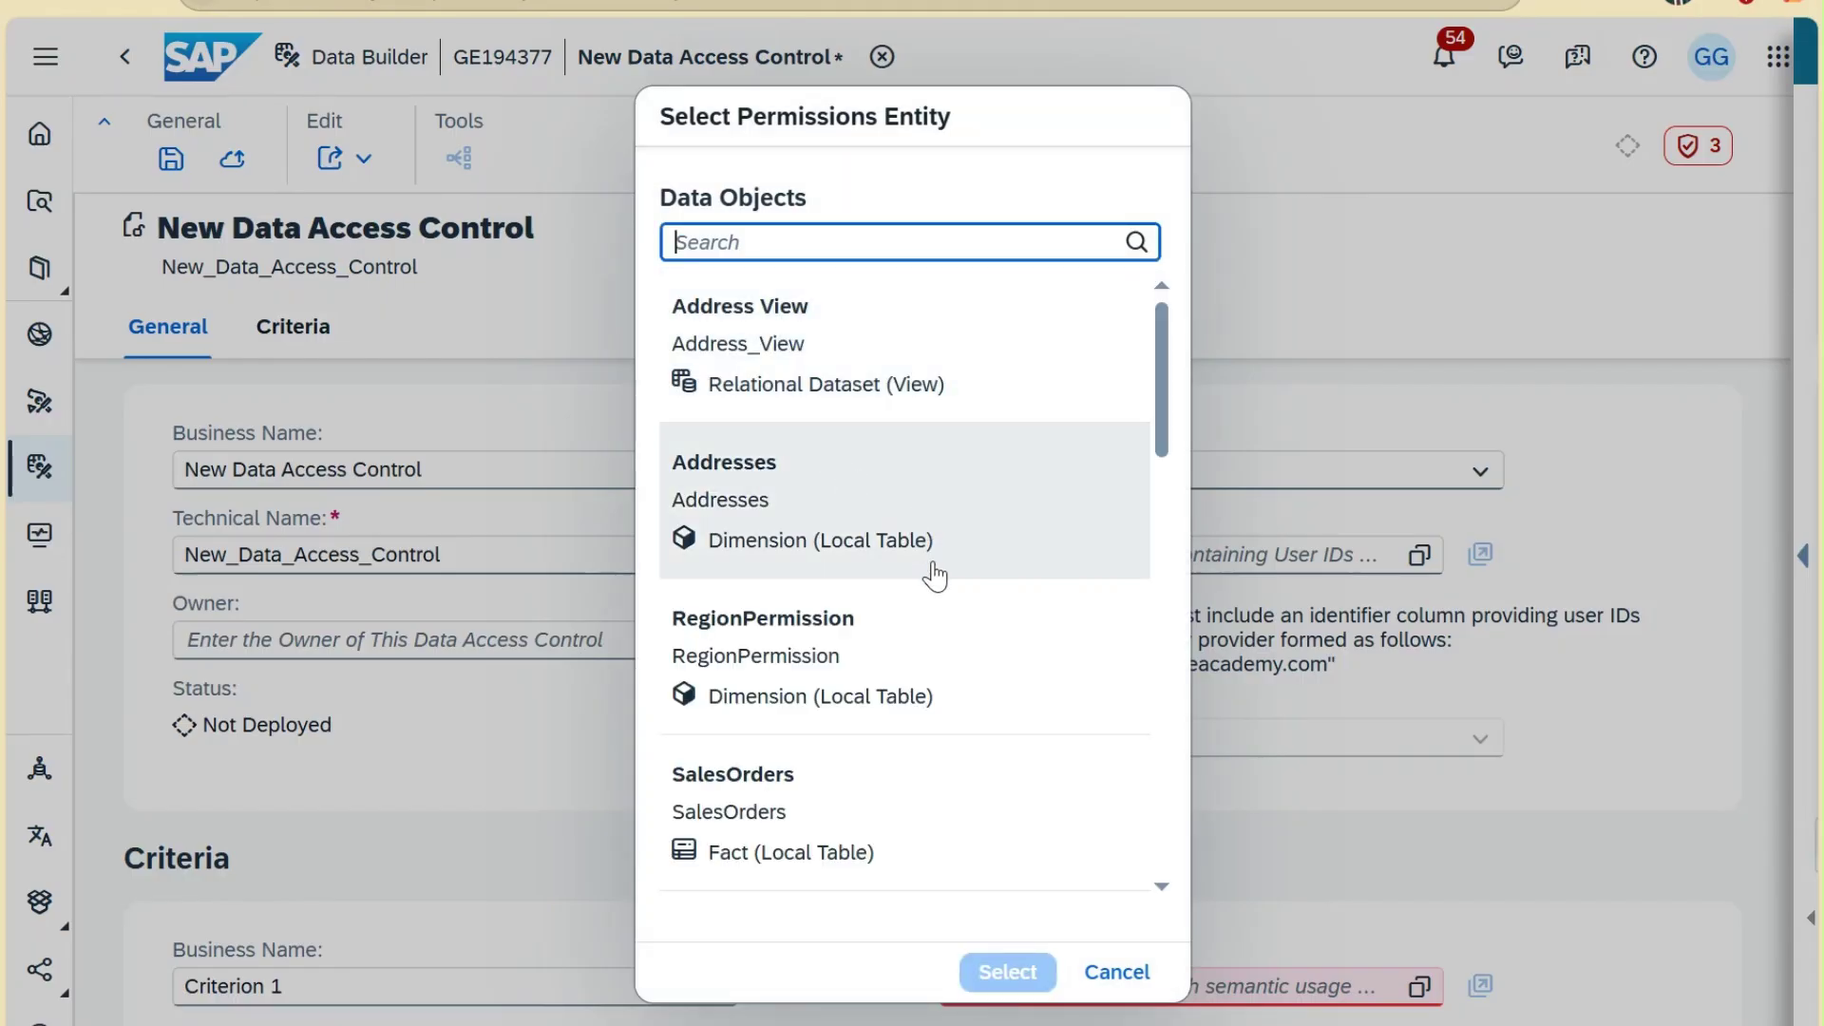
{"action": "scroll", "coordinate": [949, 826], "scroll_direction": "down", "scroll_amount": 4}
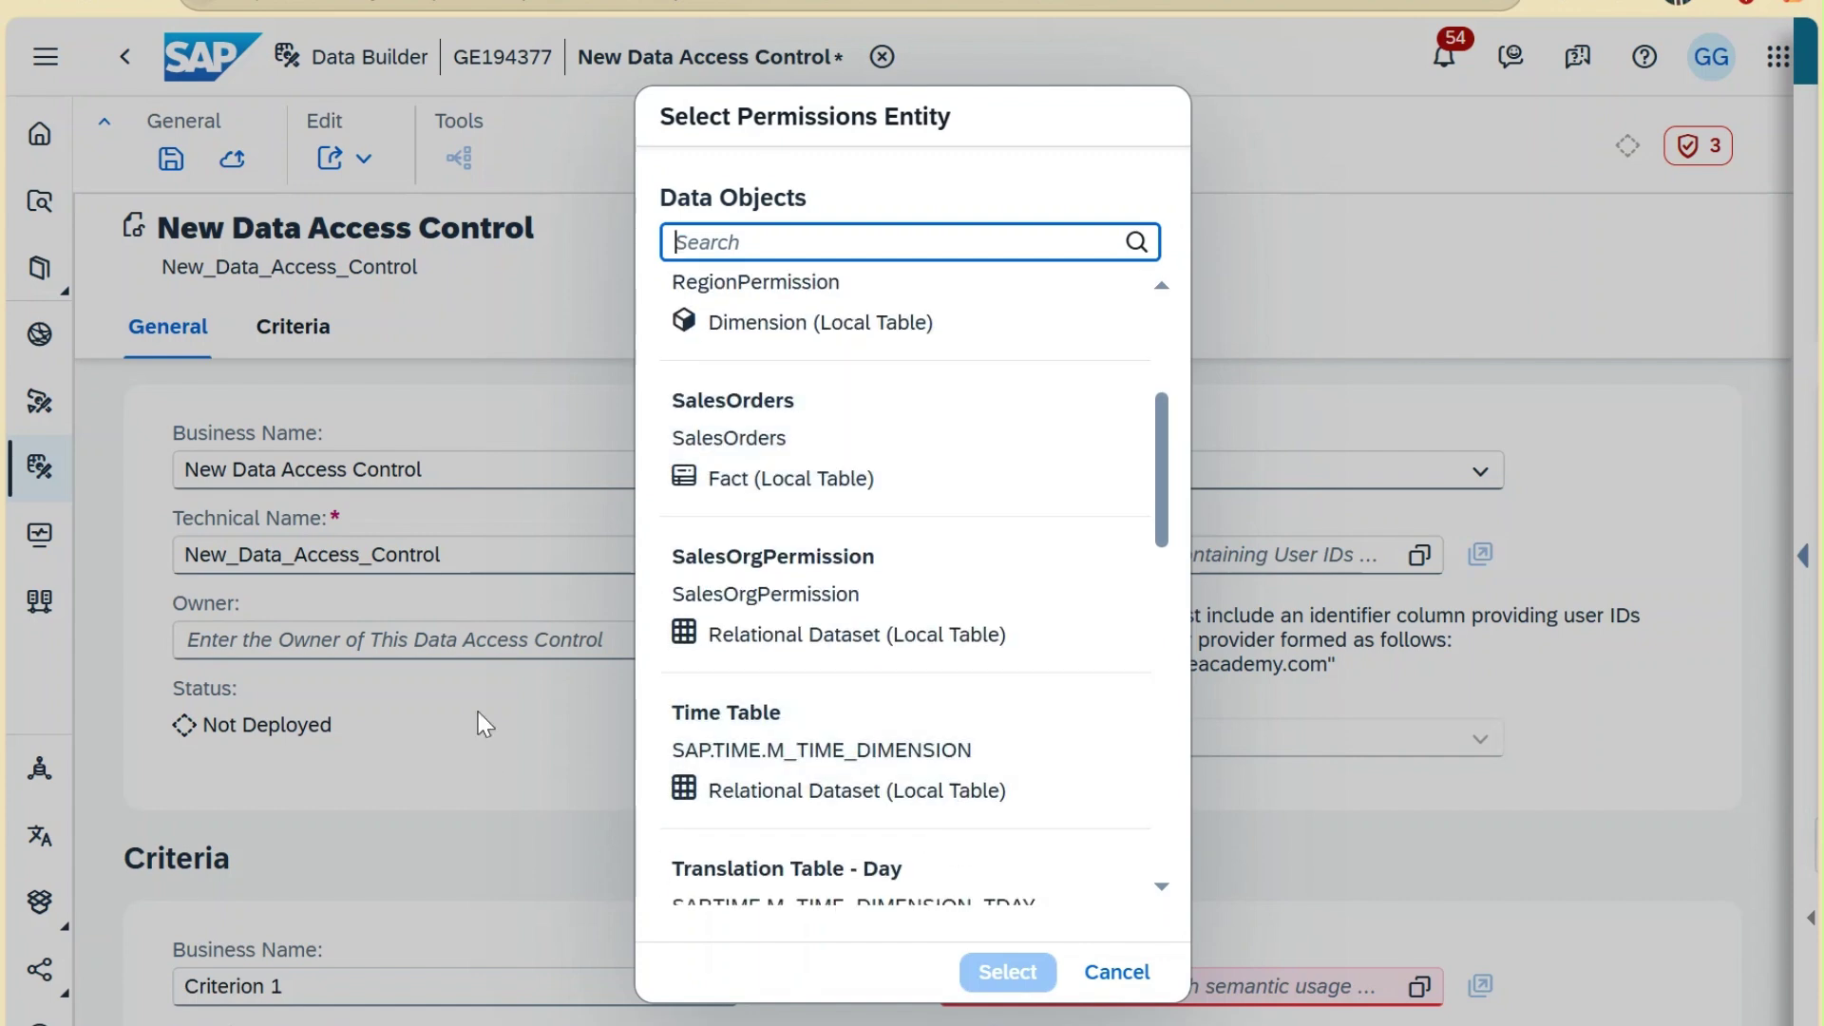
{"action": "left_click", "coordinate": [944, 642]}
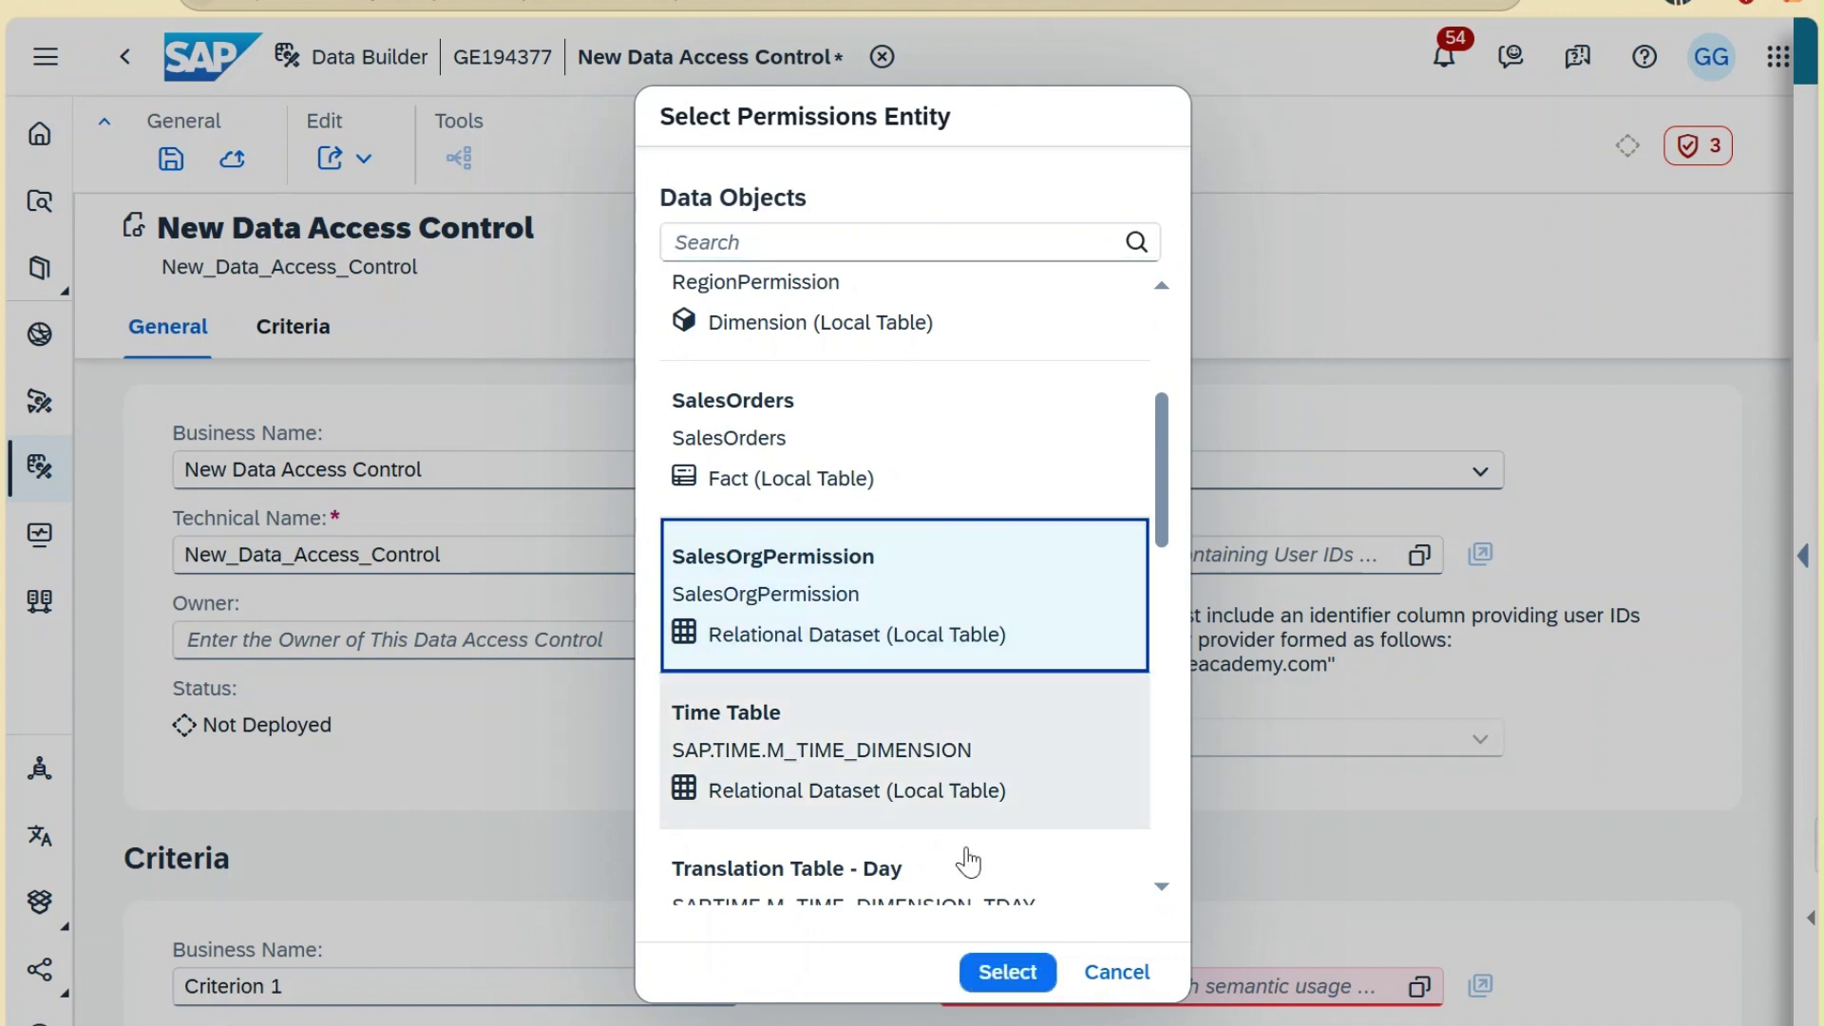
{"action": "left_click", "coordinate": [1007, 974]}
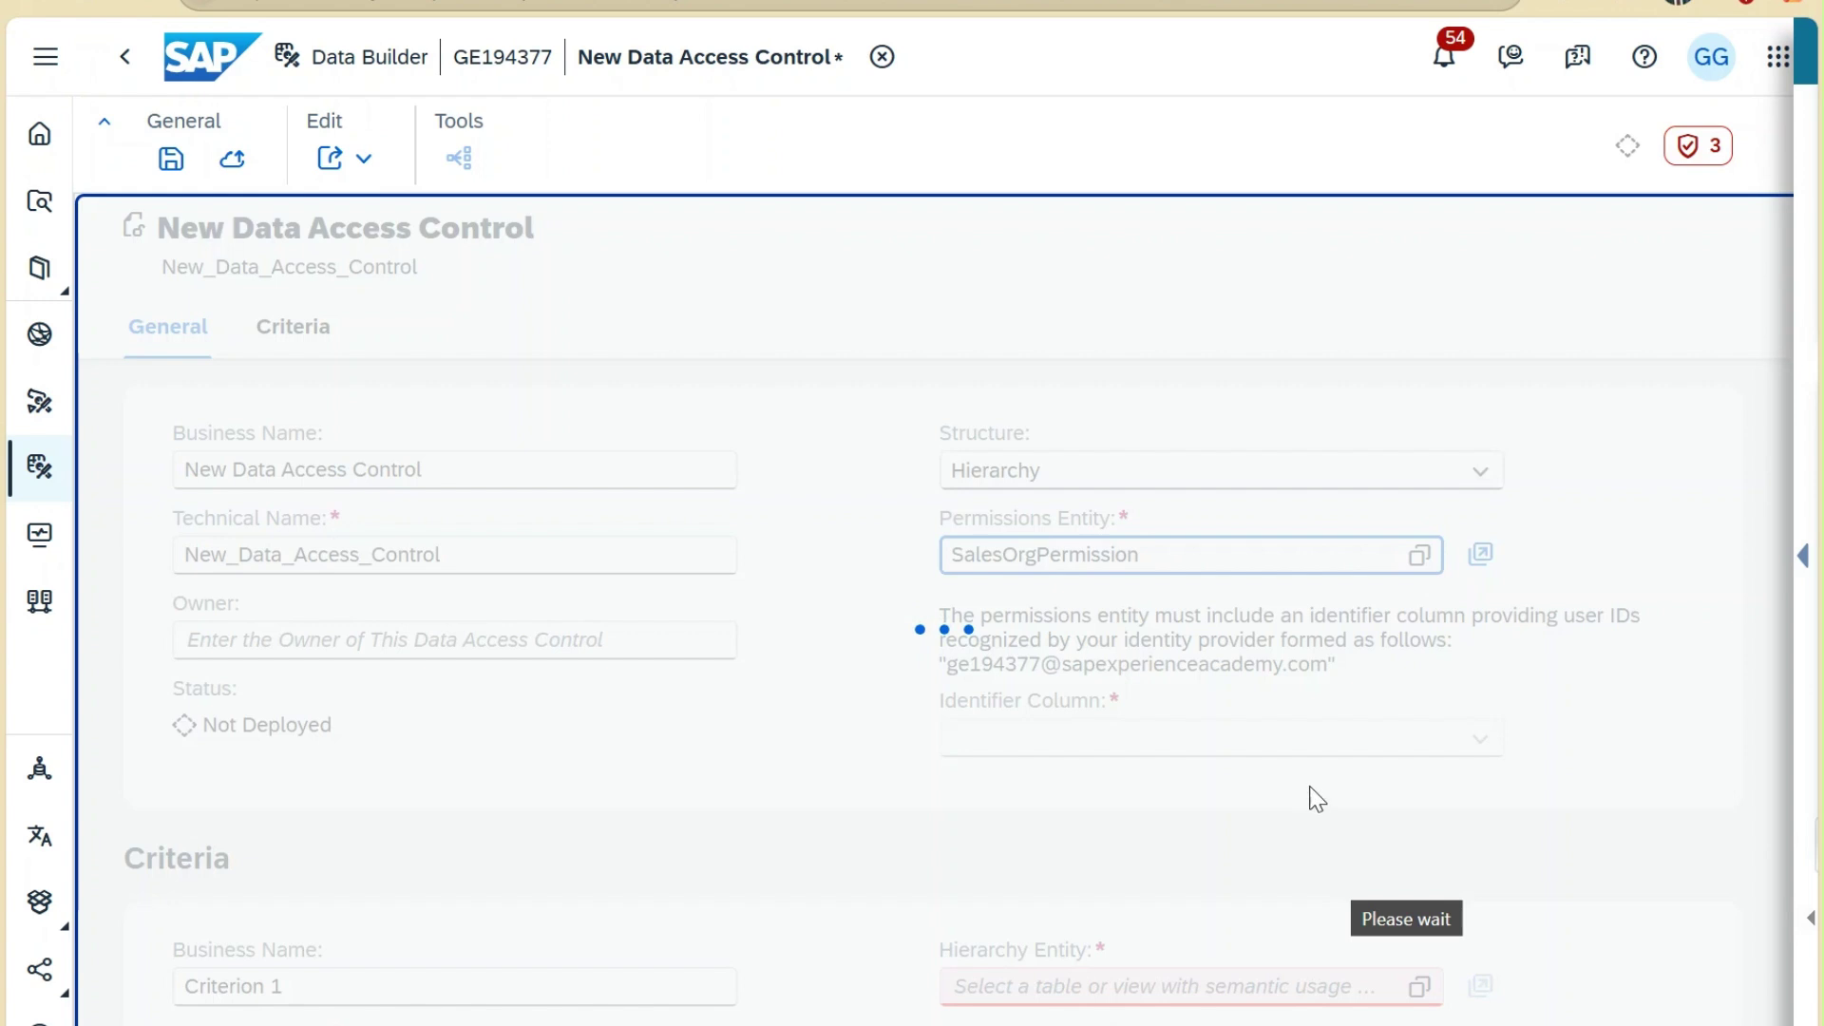
{"action": "left_click", "coordinate": [1356, 750]}
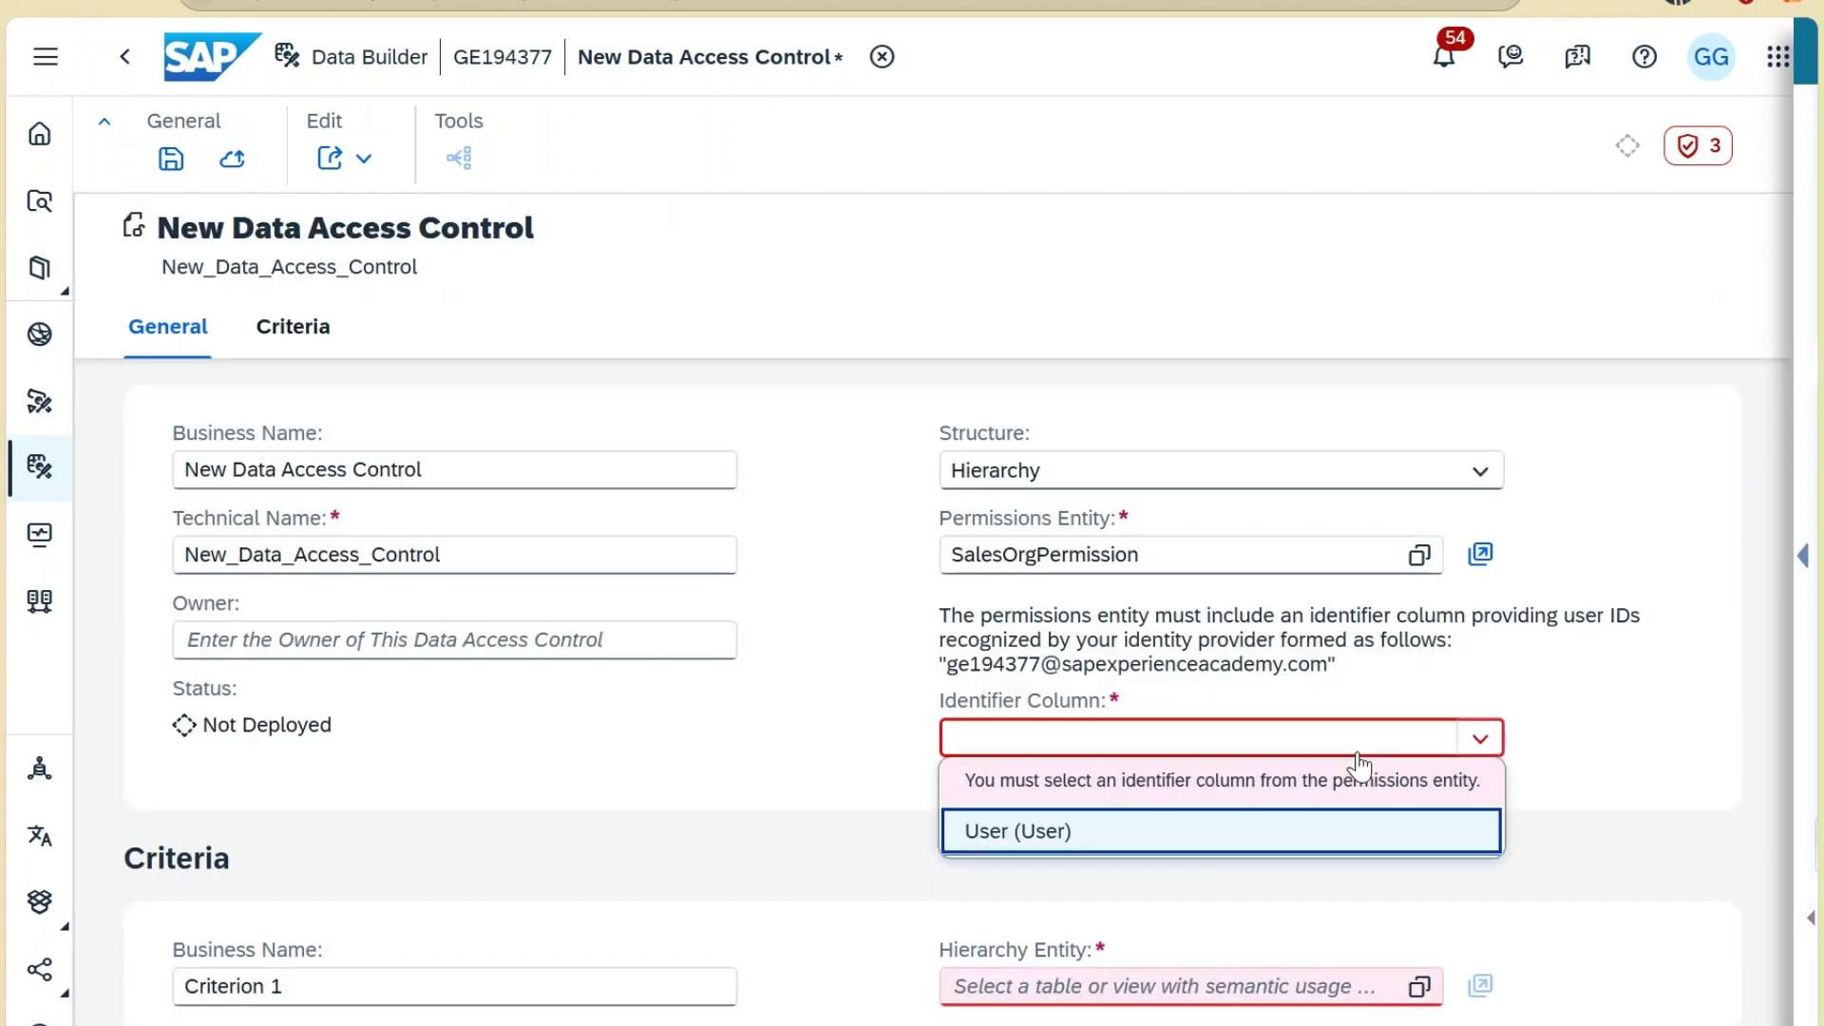
Set User as the identifier column and rename Criterion 1 to 'SalesOrdg'
{"action": "left_click", "coordinate": [1235, 836]}
{"action": "scroll", "coordinate": [908, 815], "scroll_direction": "down", "scroll_amount": 2}
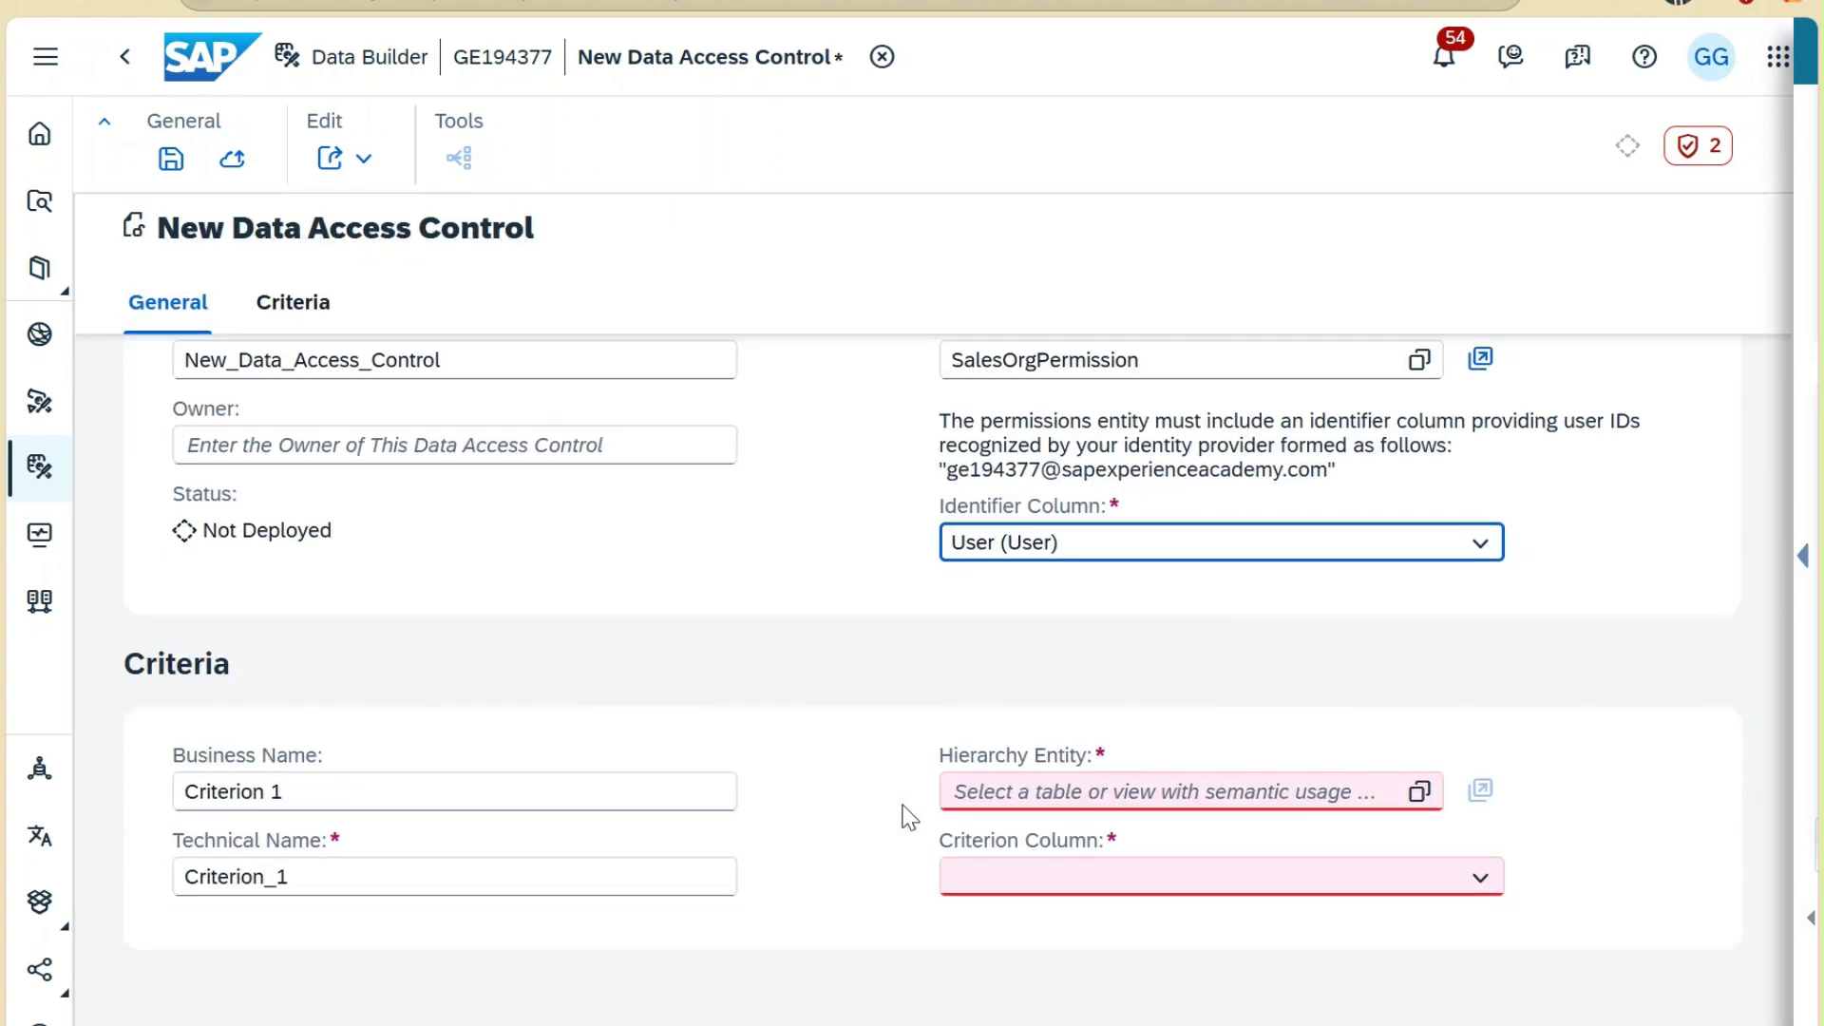
{"action": "scroll", "coordinate": [907, 815], "scroll_direction": "down", "scroll_amount": 1}
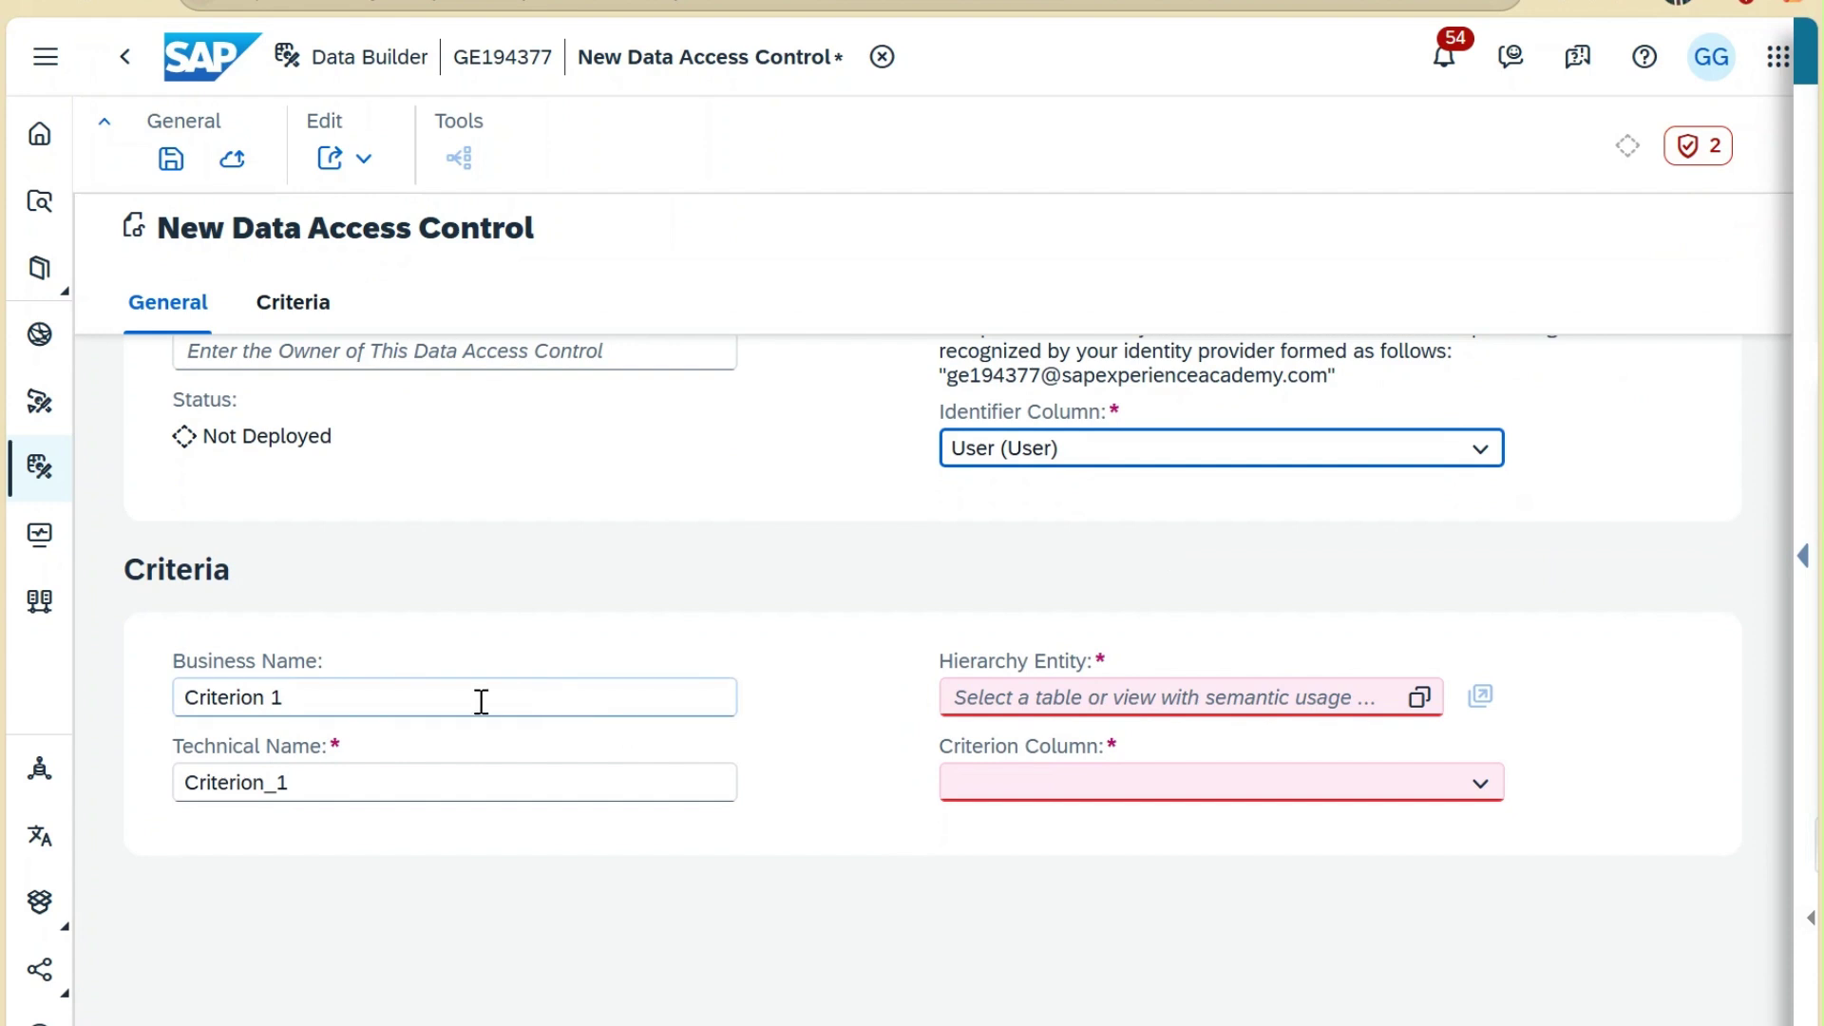
{"action": "left_click_drag", "start_coordinate": [335, 701], "coordinate": [180, 693]}
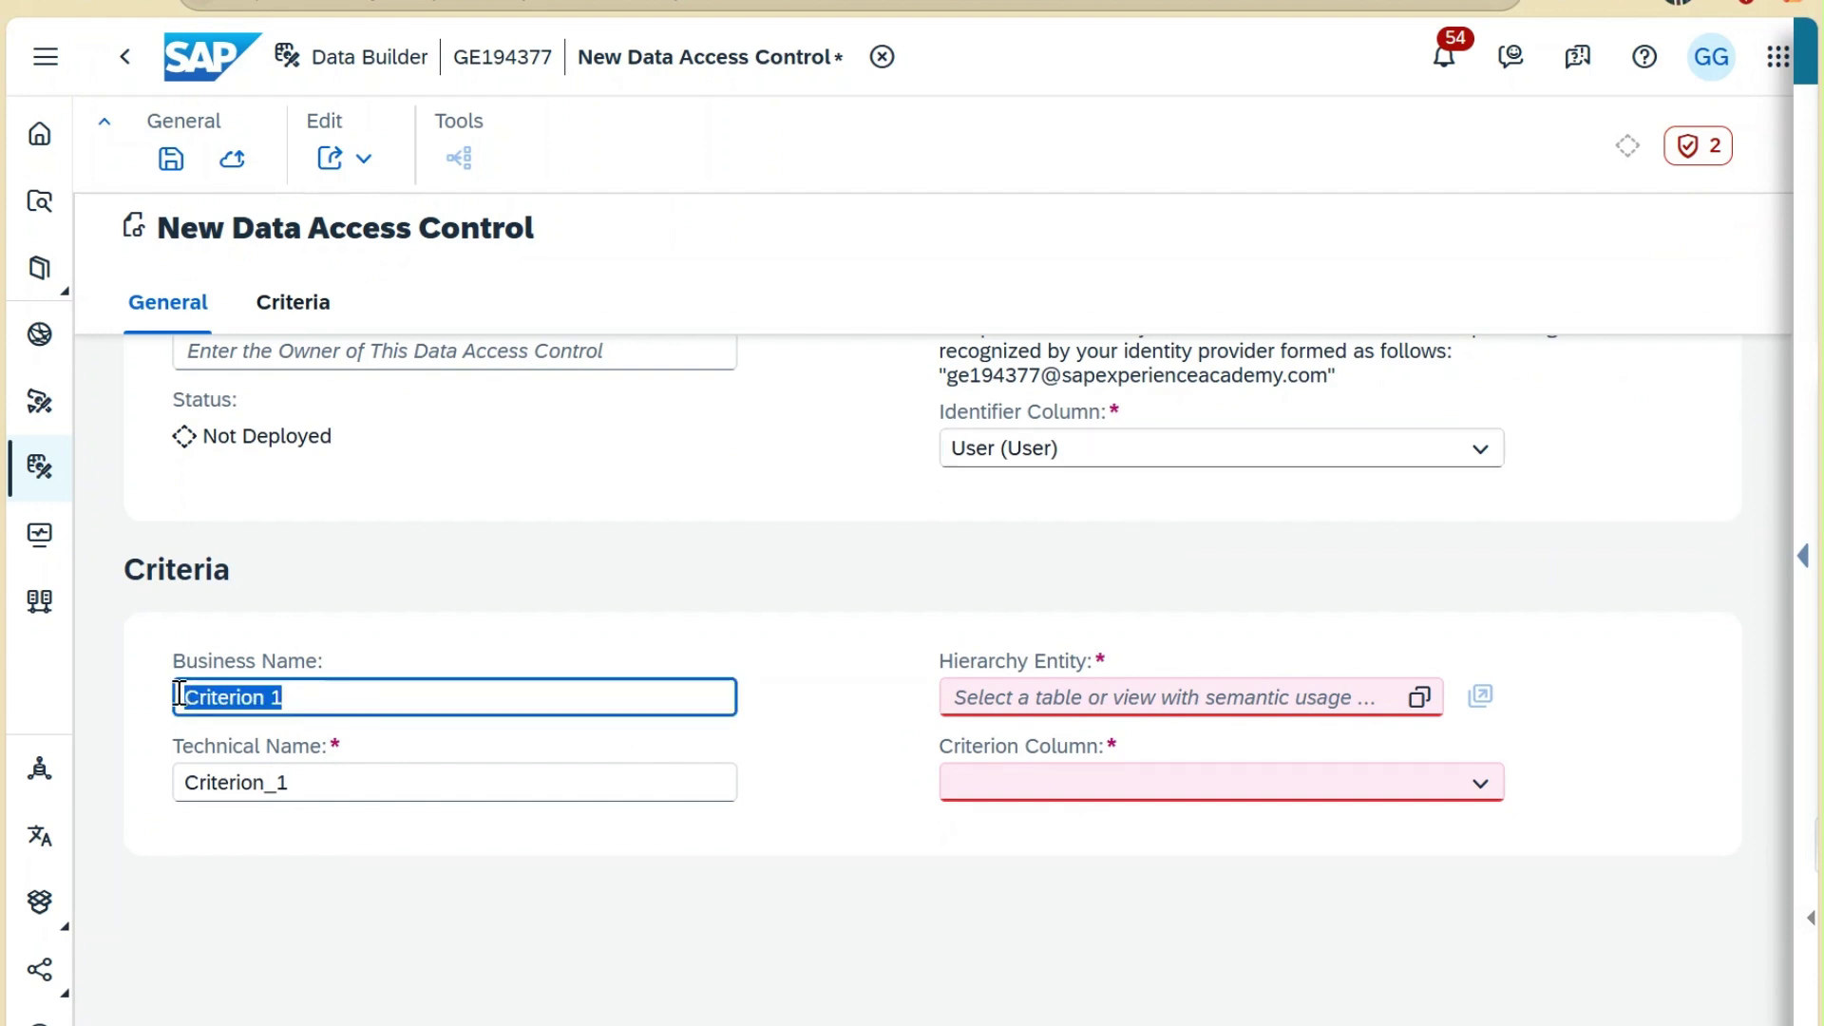
{"action": "type", "text": "Sa"}
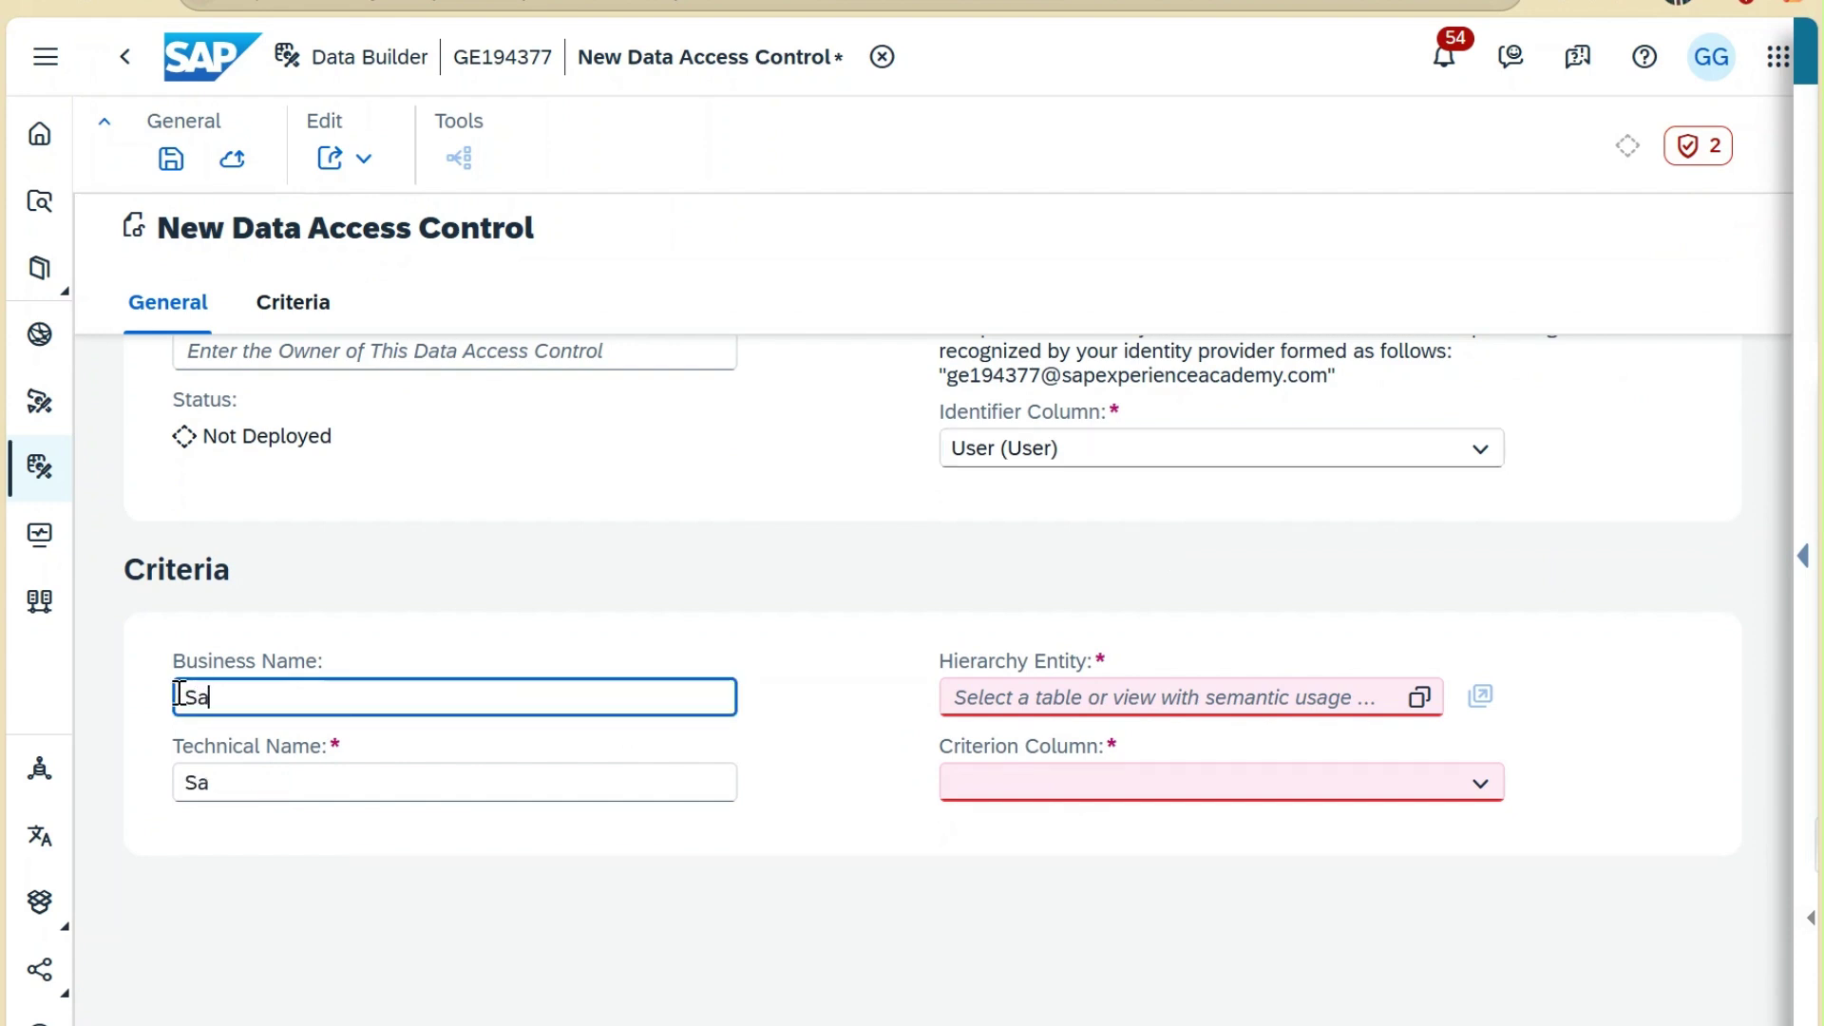
{"action": "type", "text": "les"}
{"action": "type", "text": "Ord"}
{"action": "type", "text": "g"}
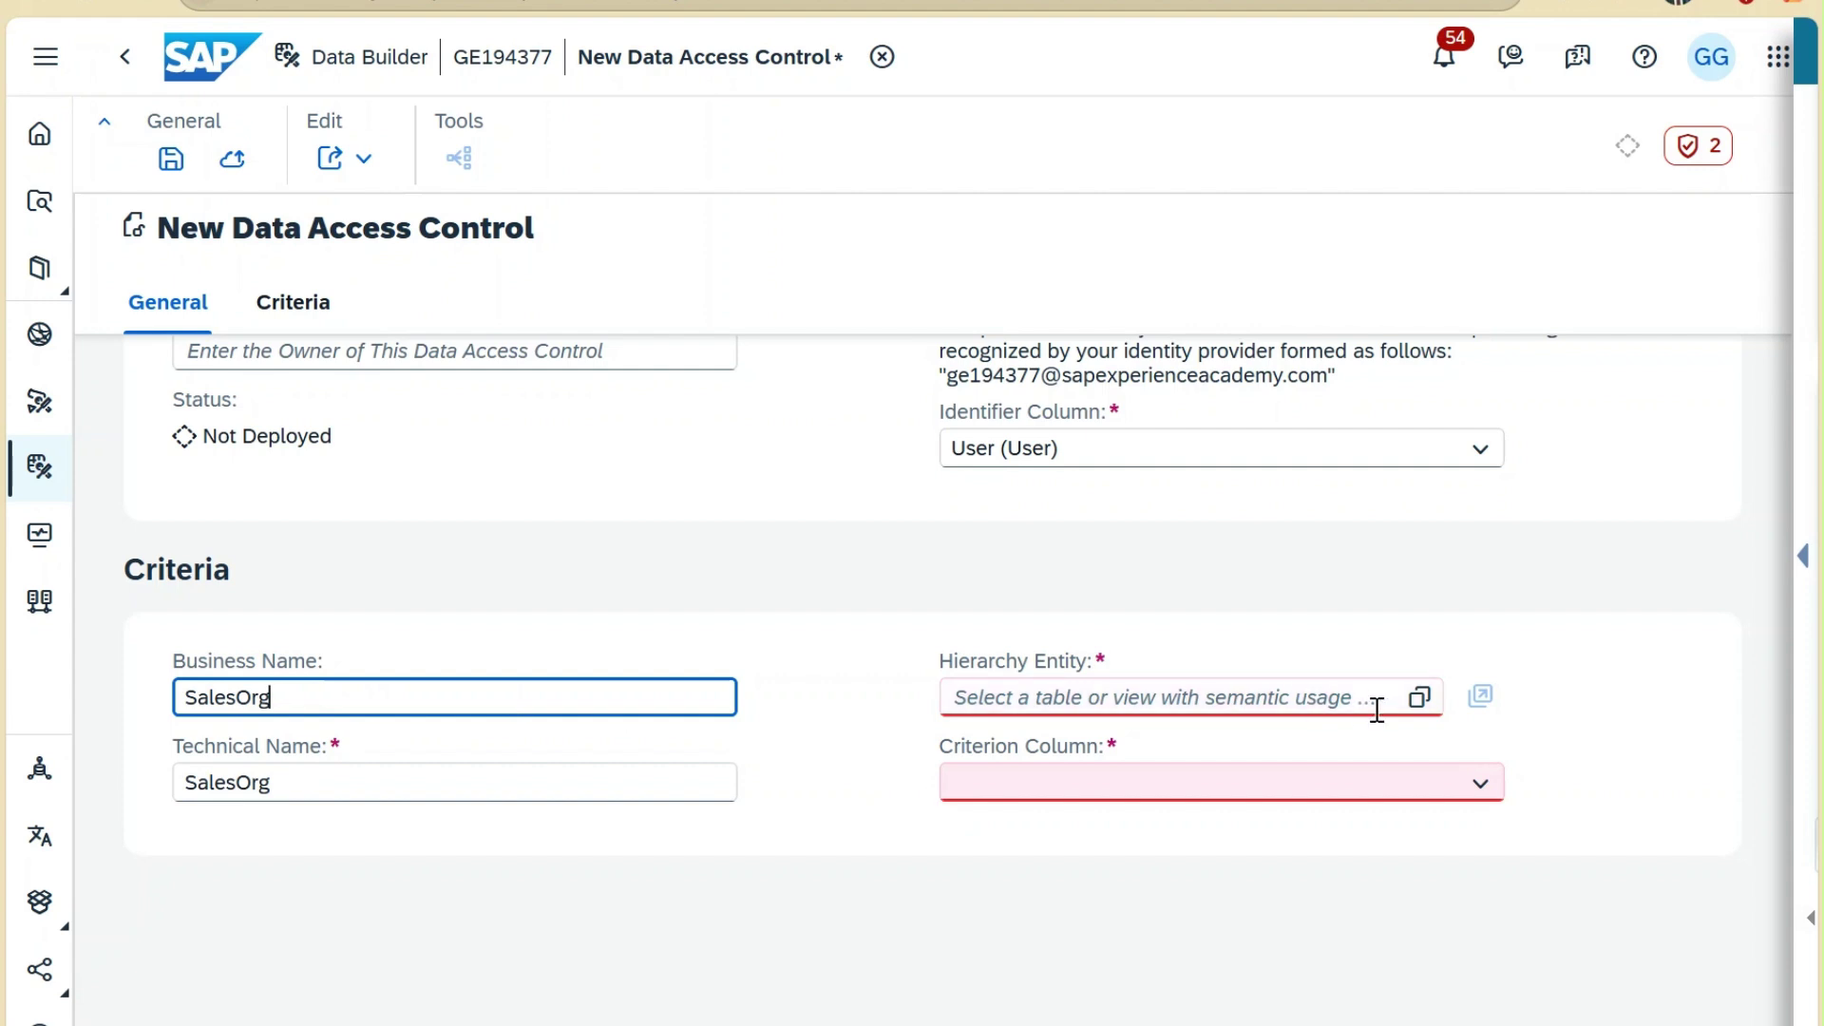
Give the criterion SalesOrgHier as hierarchy entity and SalesOrg as criterion column
{"action": "left_click", "coordinate": [1420, 700]}
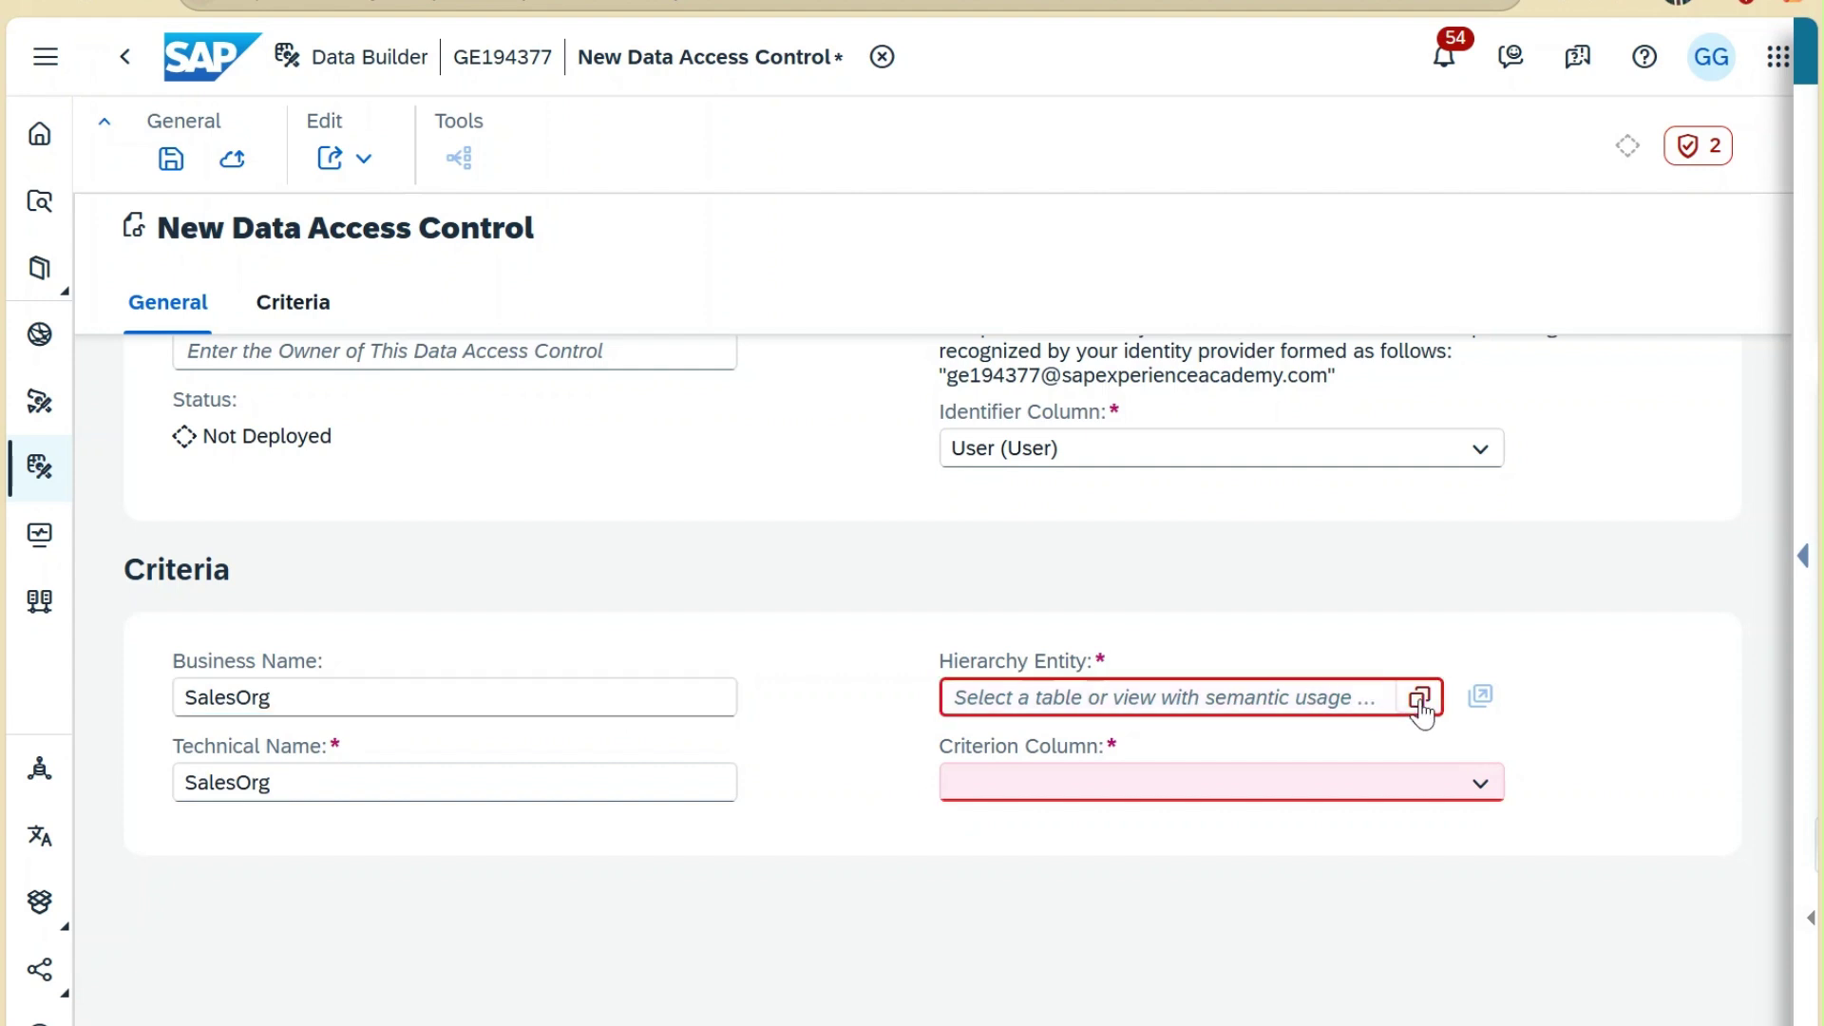
{"action": "left_click", "coordinate": [1420, 701]}
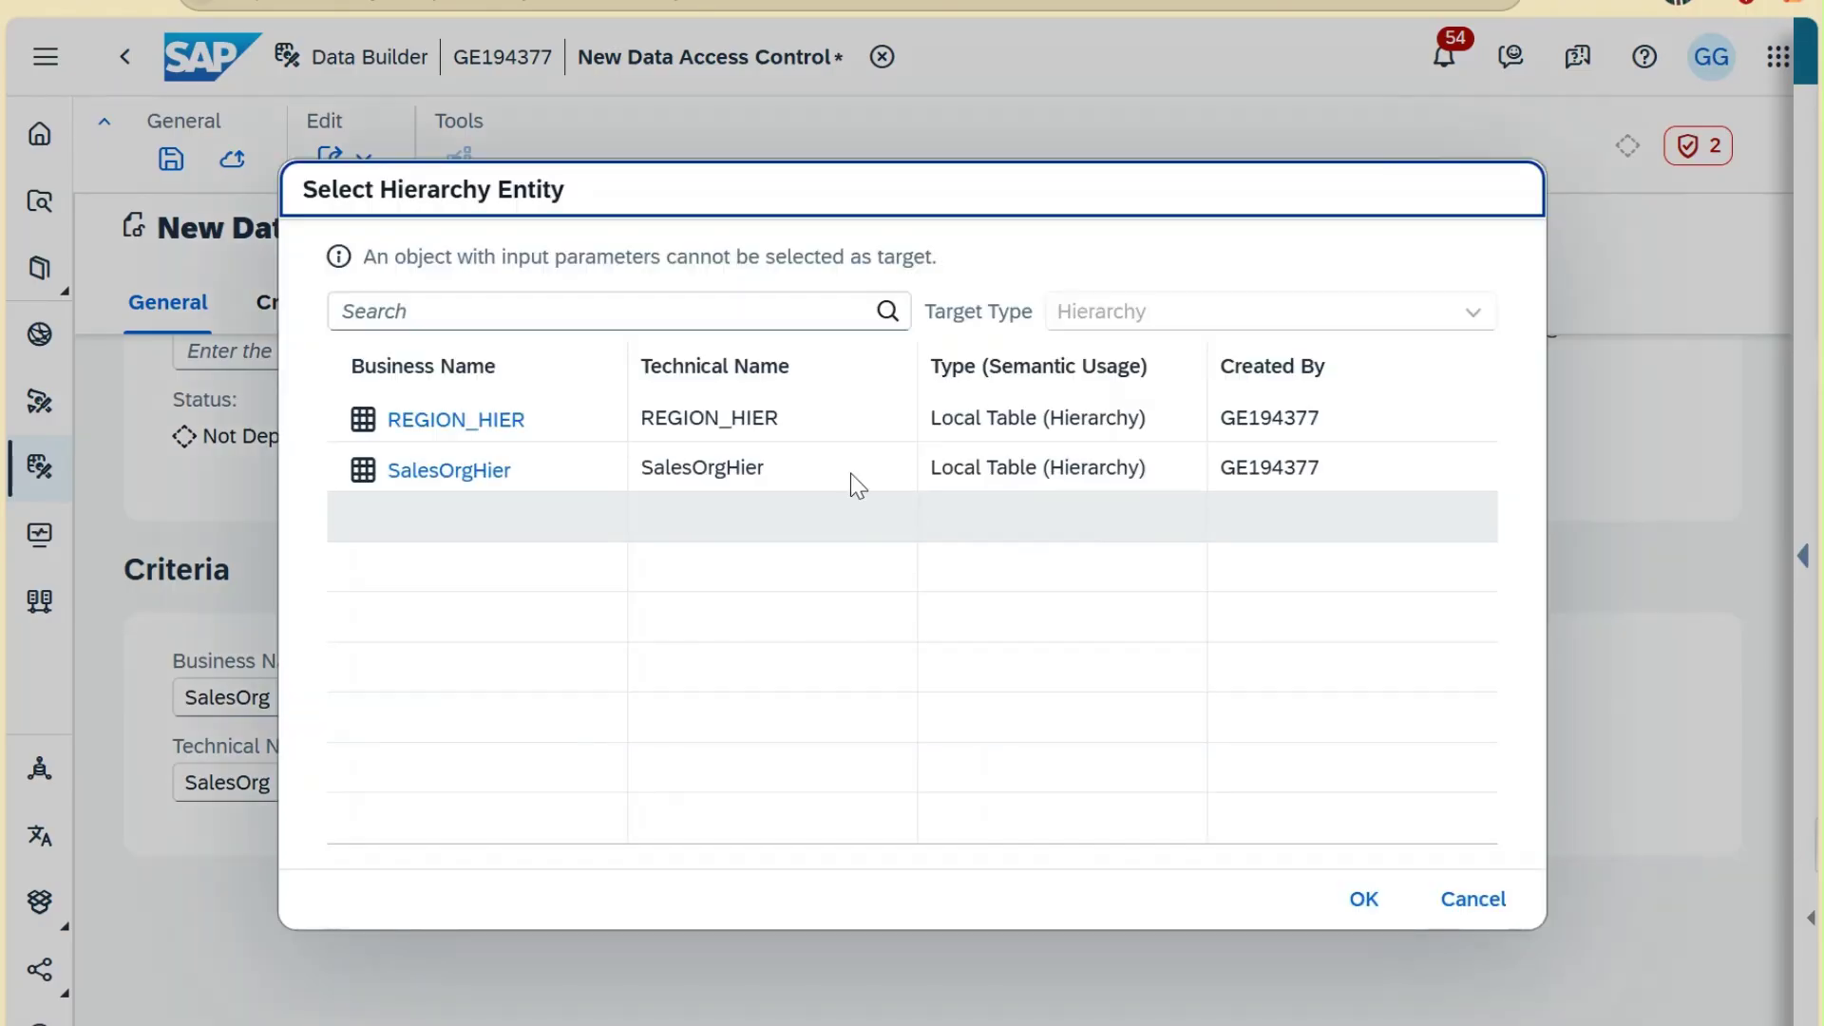
{"action": "left_click", "coordinate": [558, 482]}
{"action": "left_click", "coordinate": [1361, 899]}
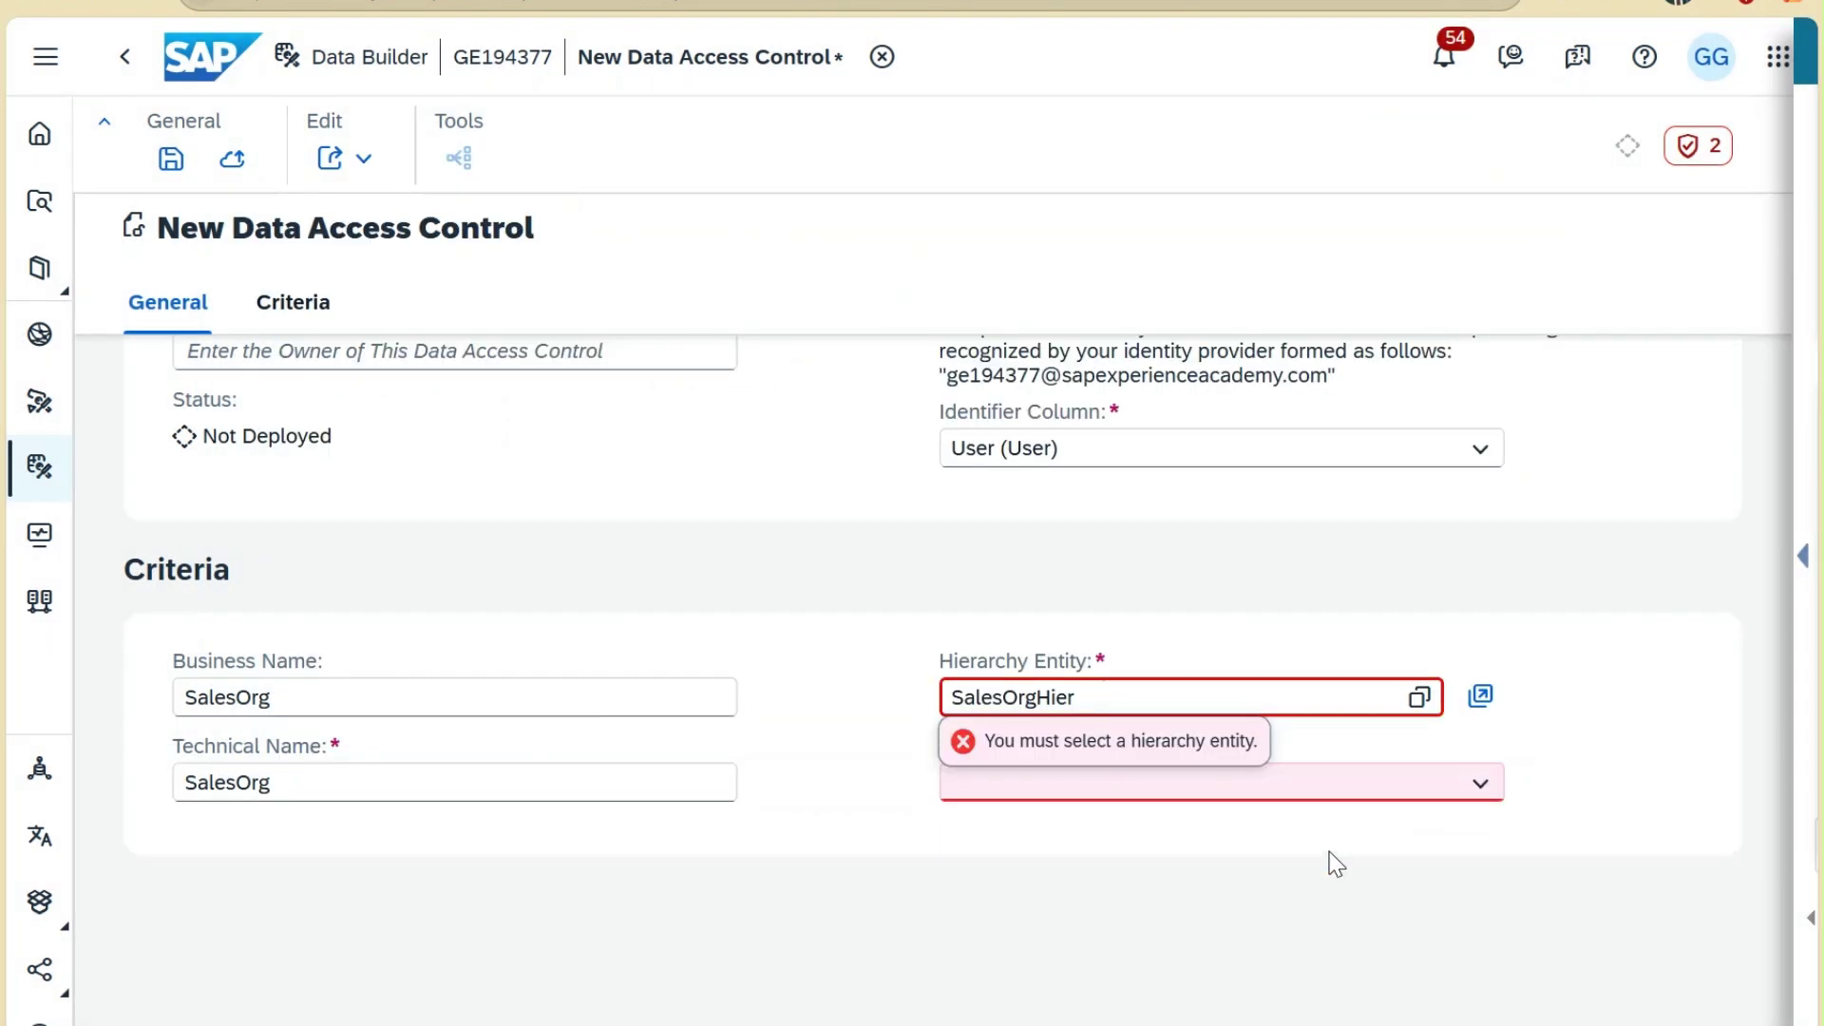
{"action": "left_click", "coordinate": [1449, 789]}
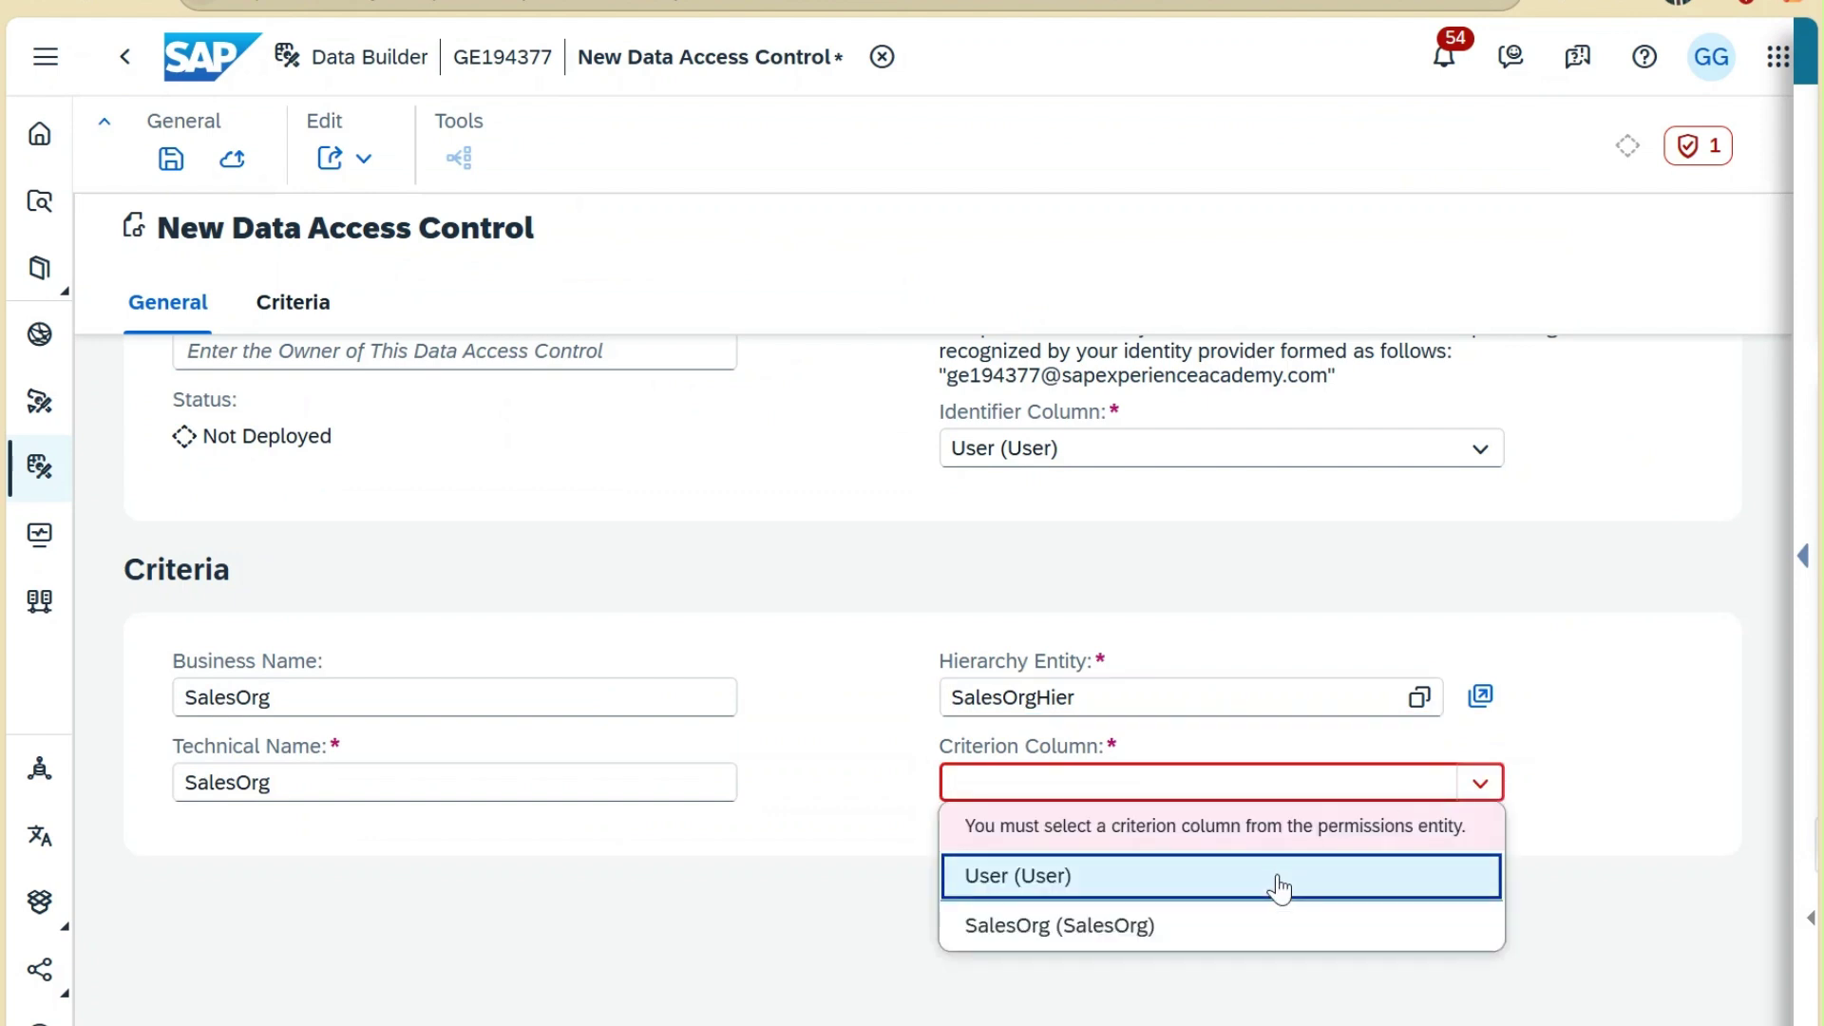
{"action": "left_click", "coordinate": [1248, 927]}
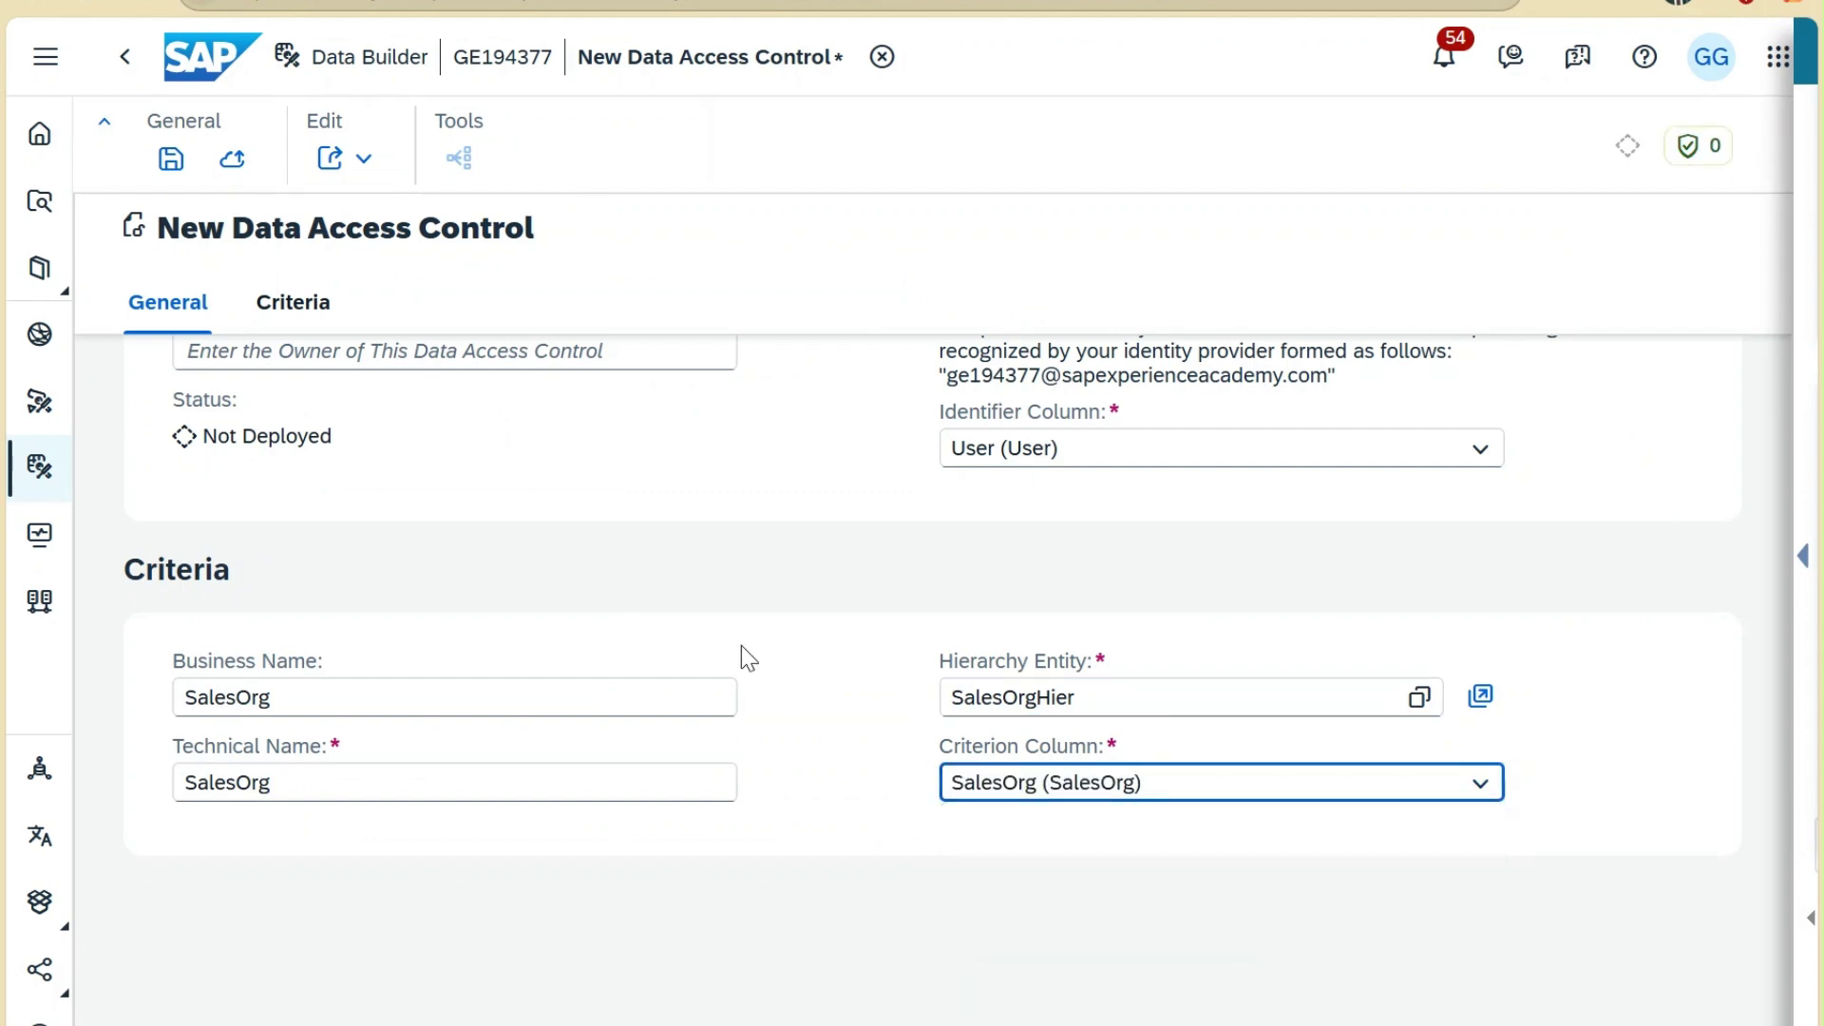
Save and deploy the New Data Access Control under its current name
{"action": "left_click", "coordinate": [237, 171]}
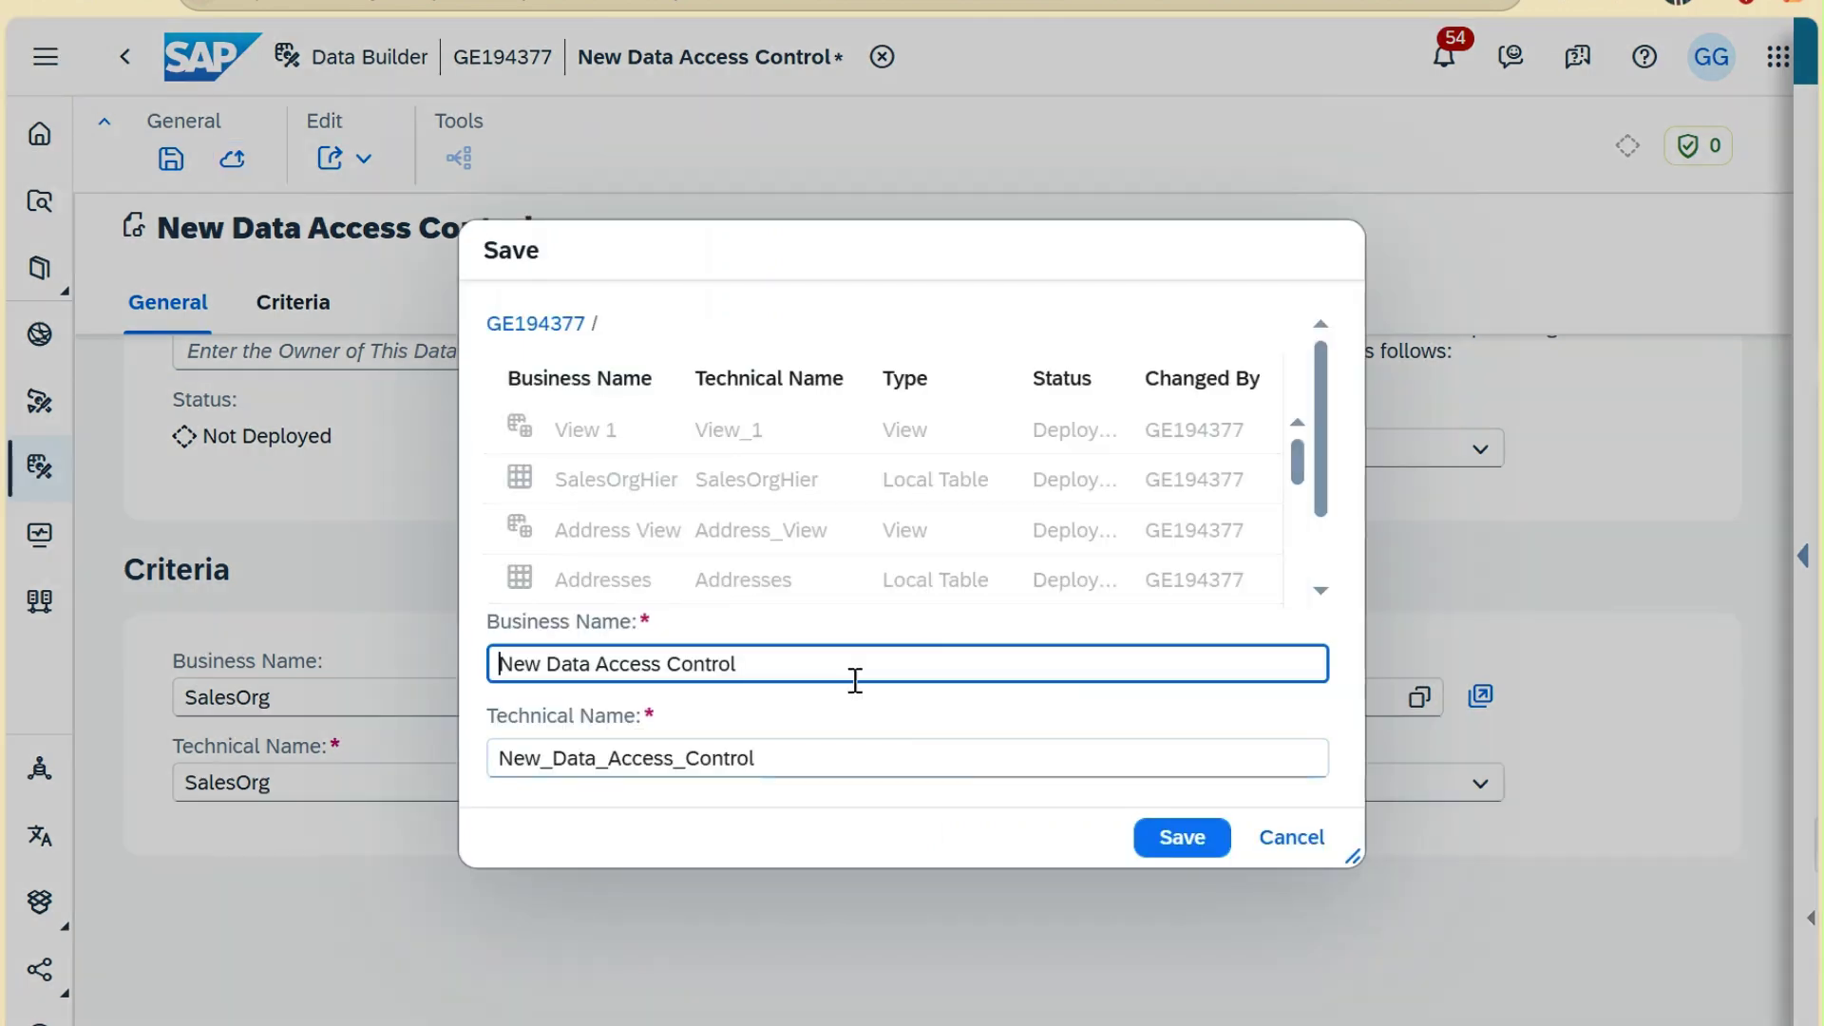
{"action": "left_click", "coordinate": [1145, 839]}
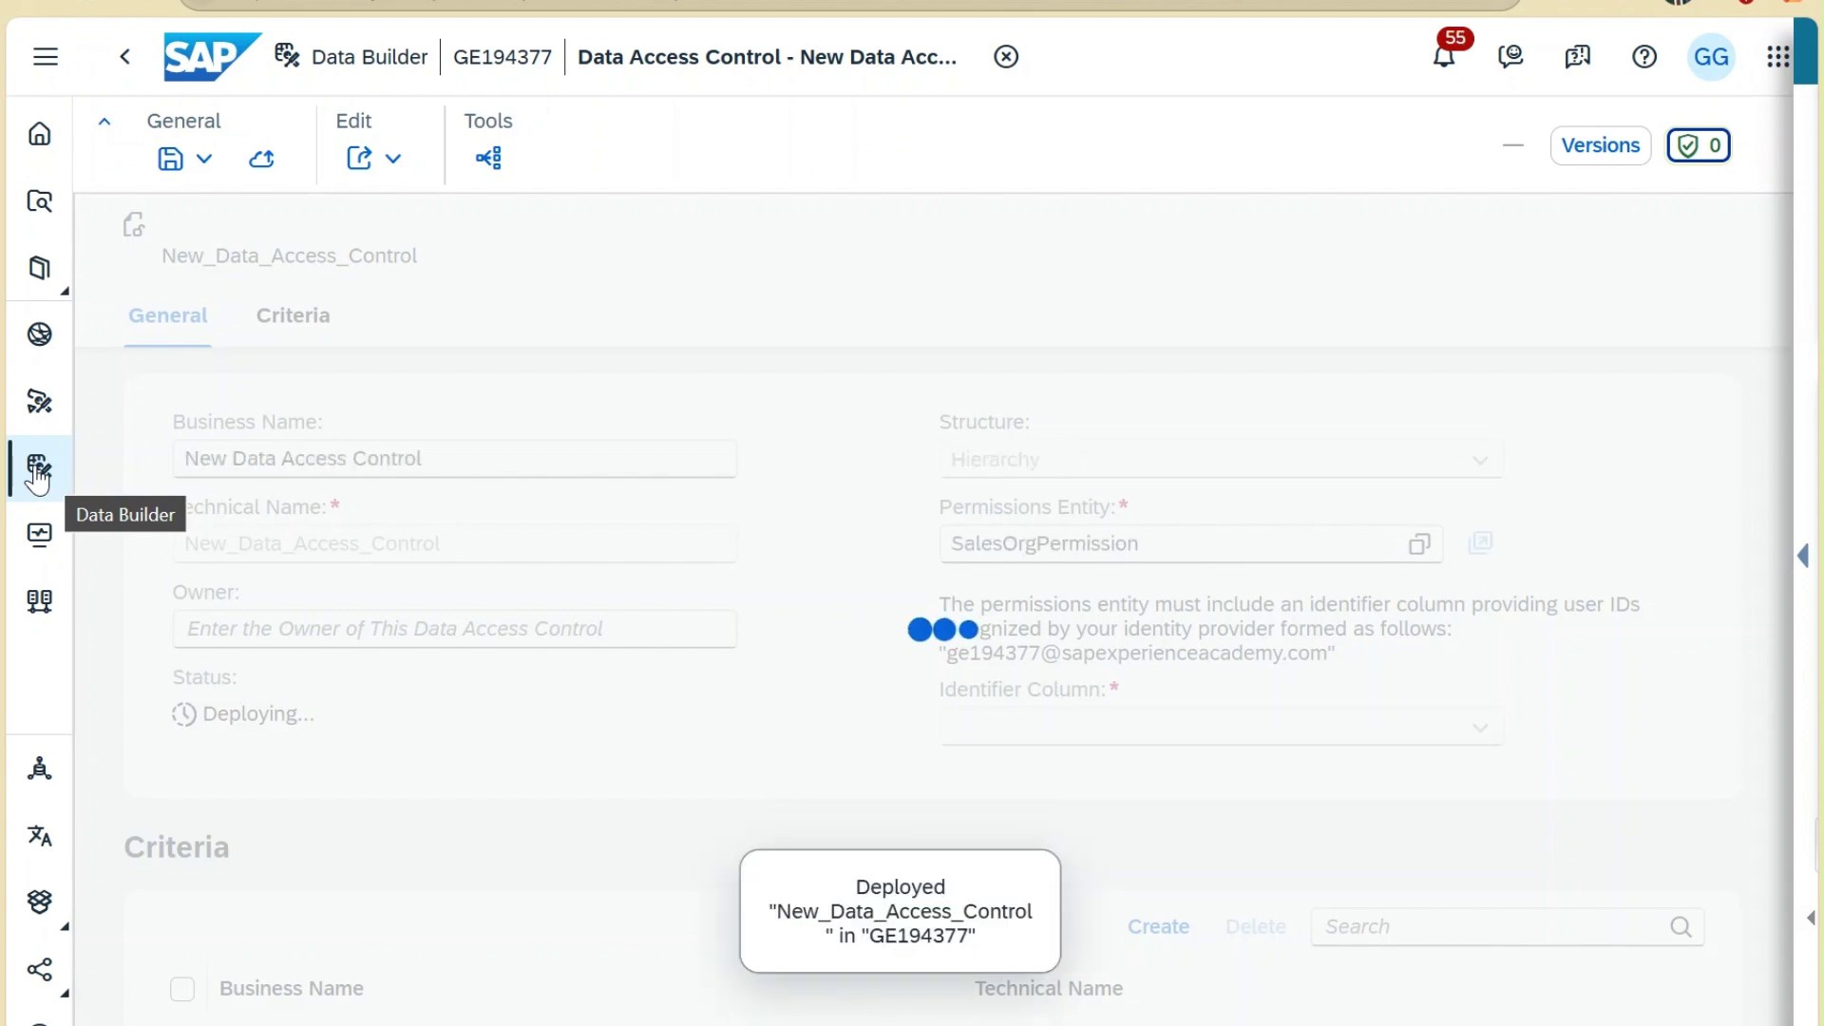
{"action": "left_click", "coordinate": [38, 473]}
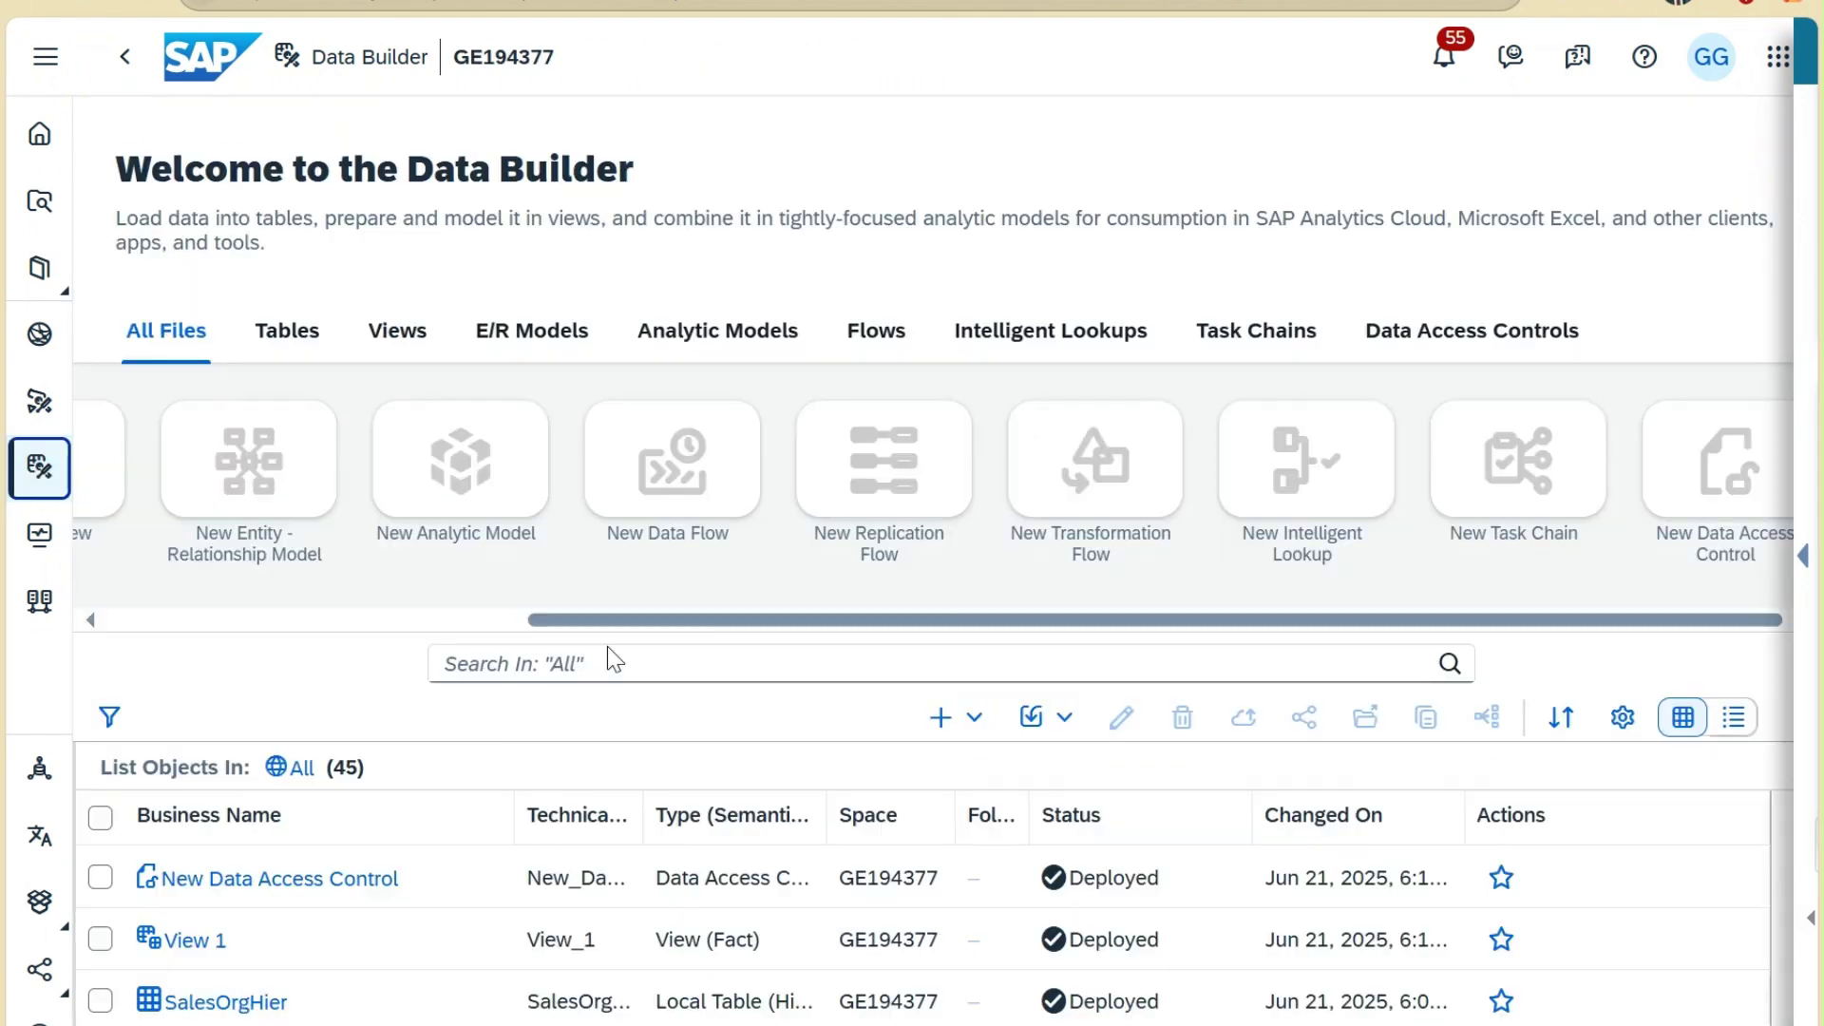
{"action": "left_click", "coordinate": [333, 618]}
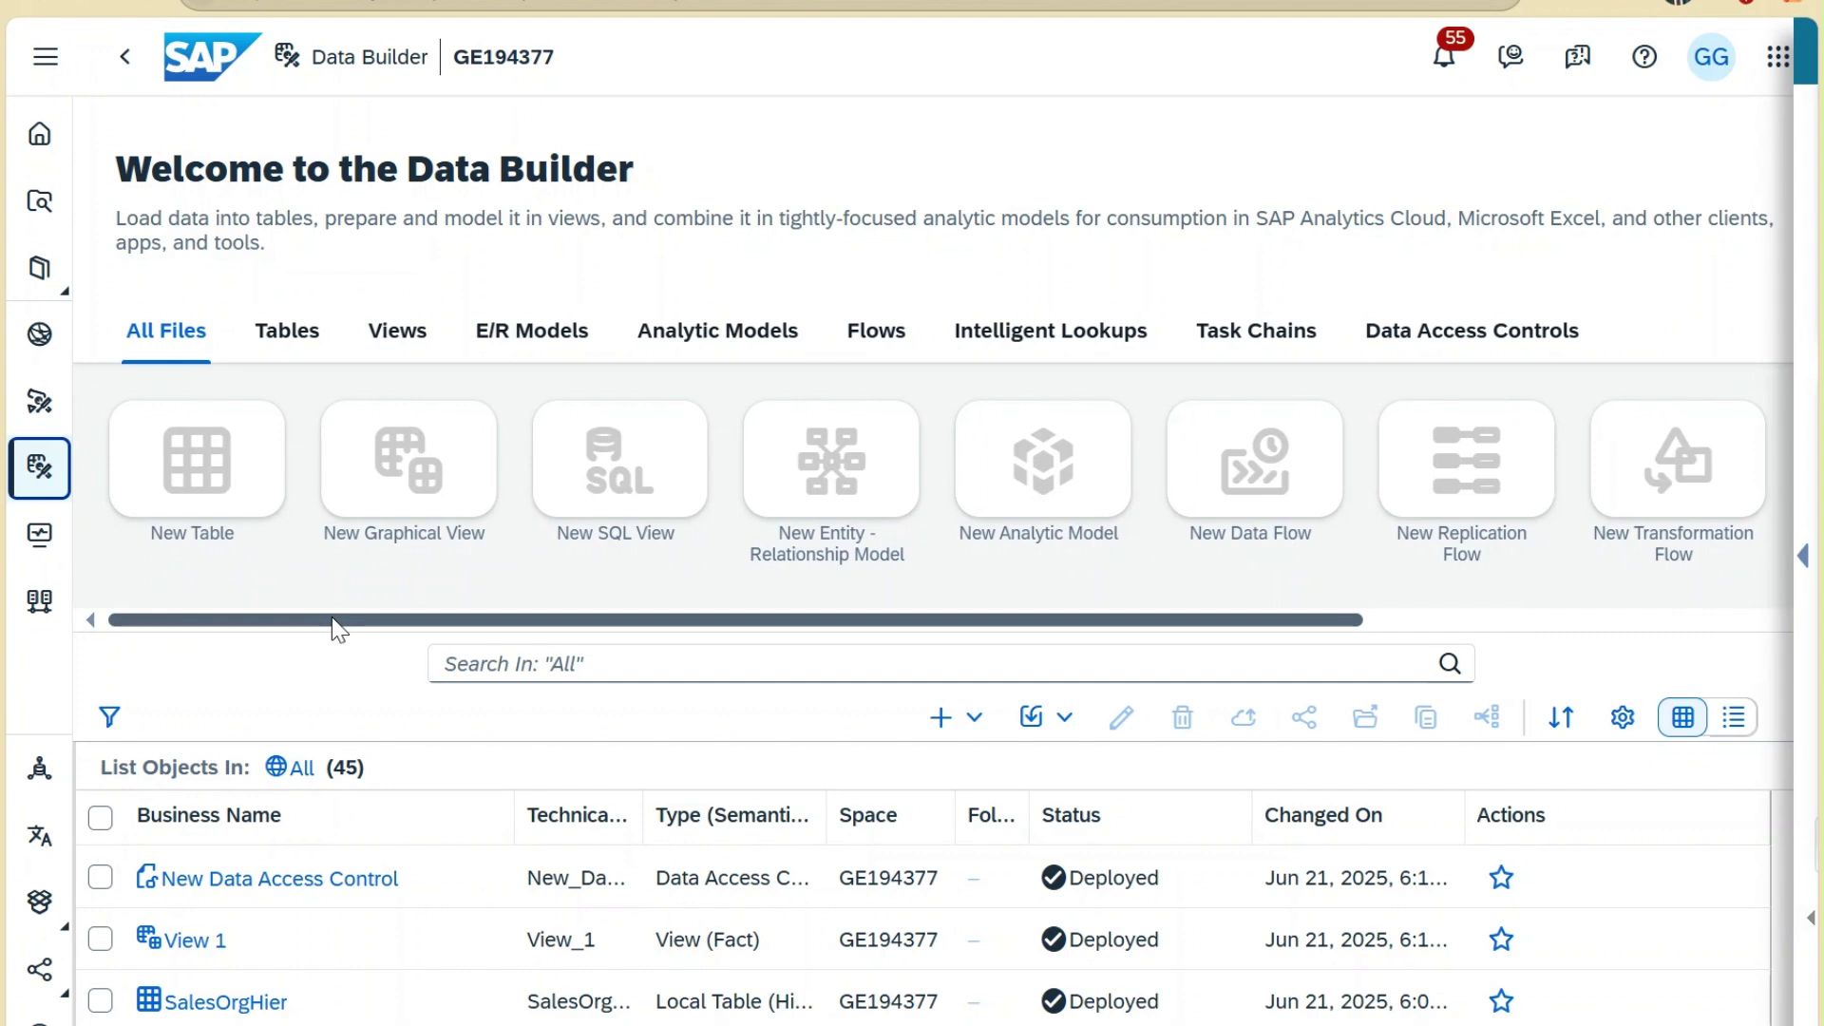
Create a new graphical view sourcing the SalesOrders table and bring up its Save dialog
{"action": "left_click", "coordinate": [439, 507]}
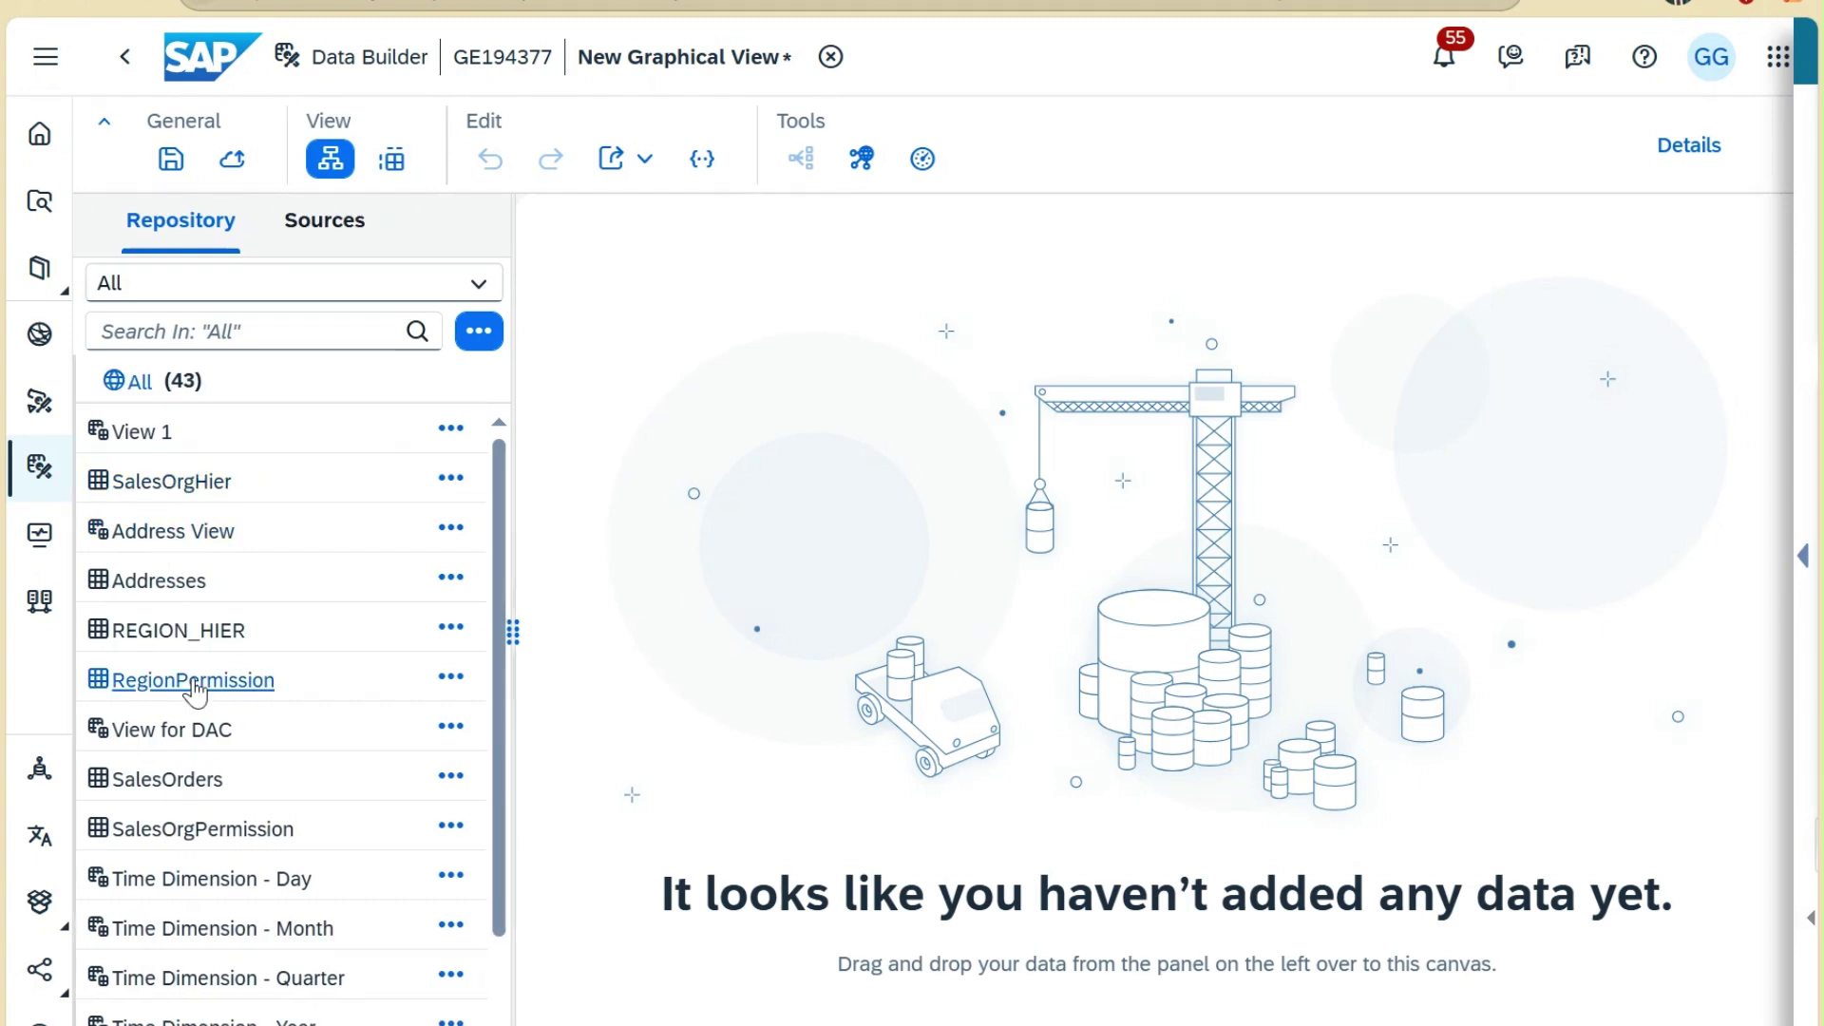
{"action": "left_click_drag", "start_coordinate": [216, 779], "coordinate": [903, 506]}
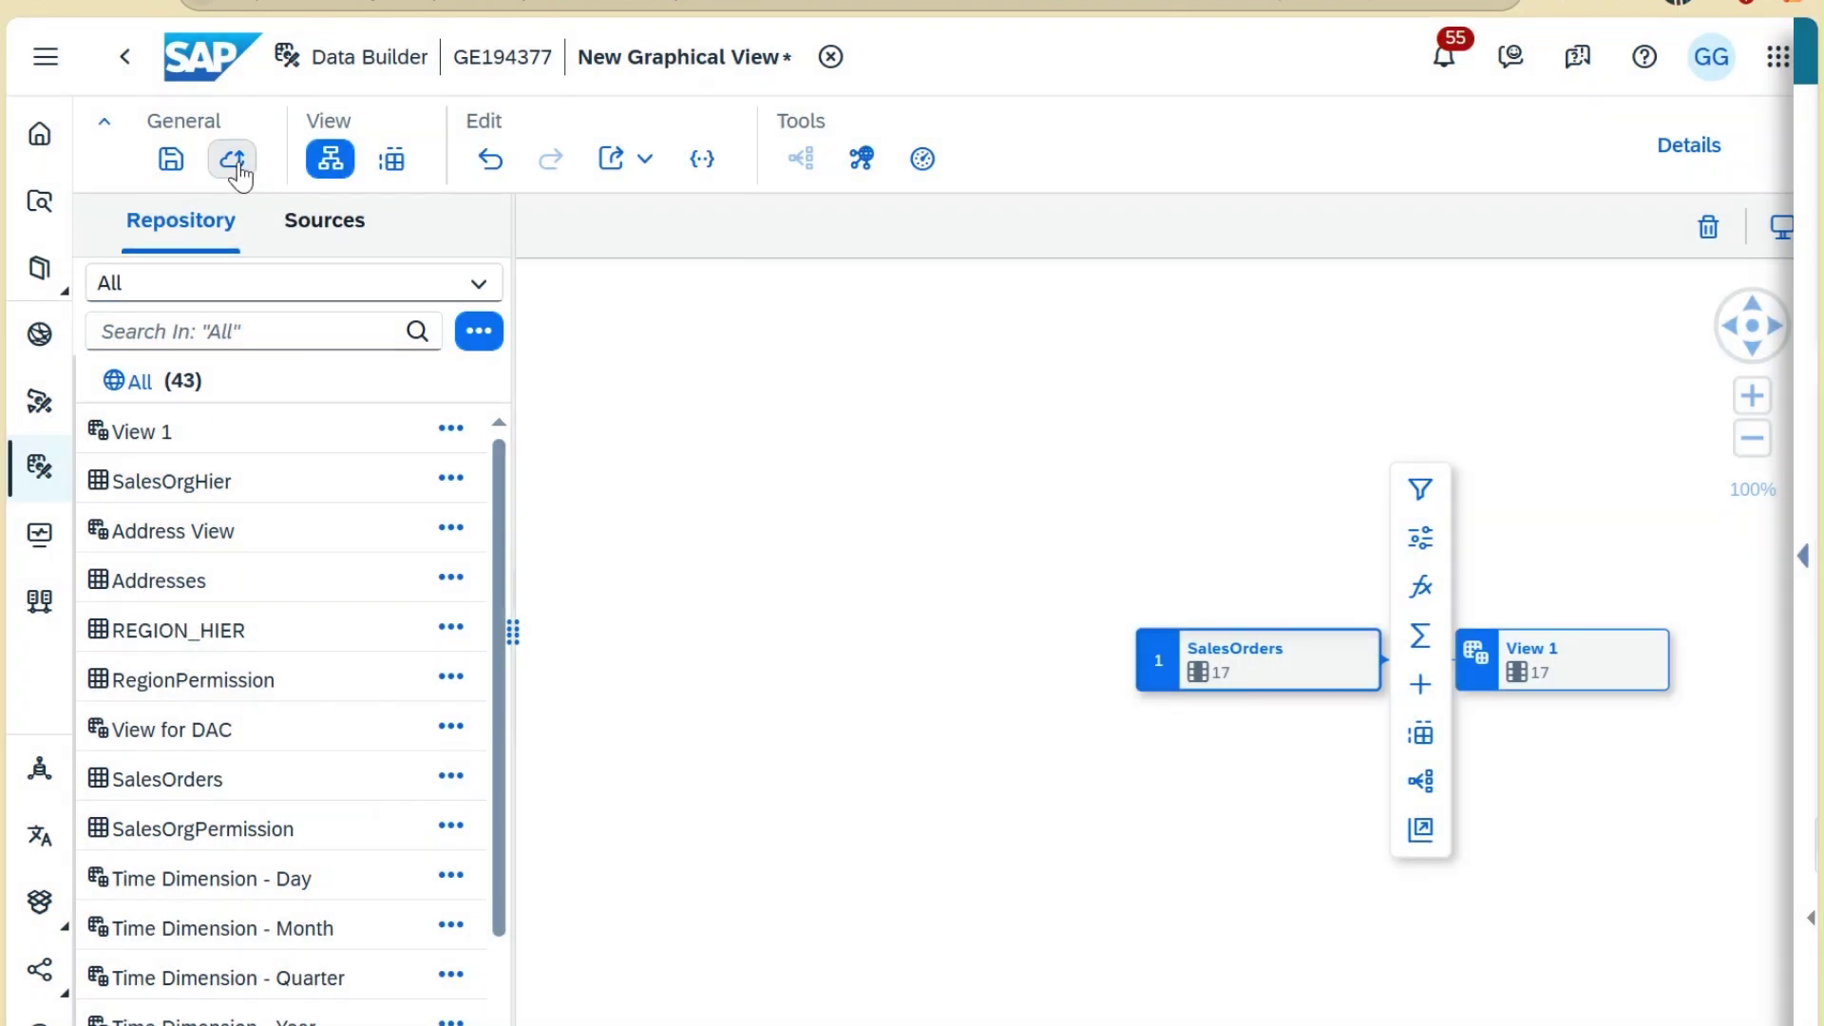
{"action": "left_click", "coordinate": [235, 164]}
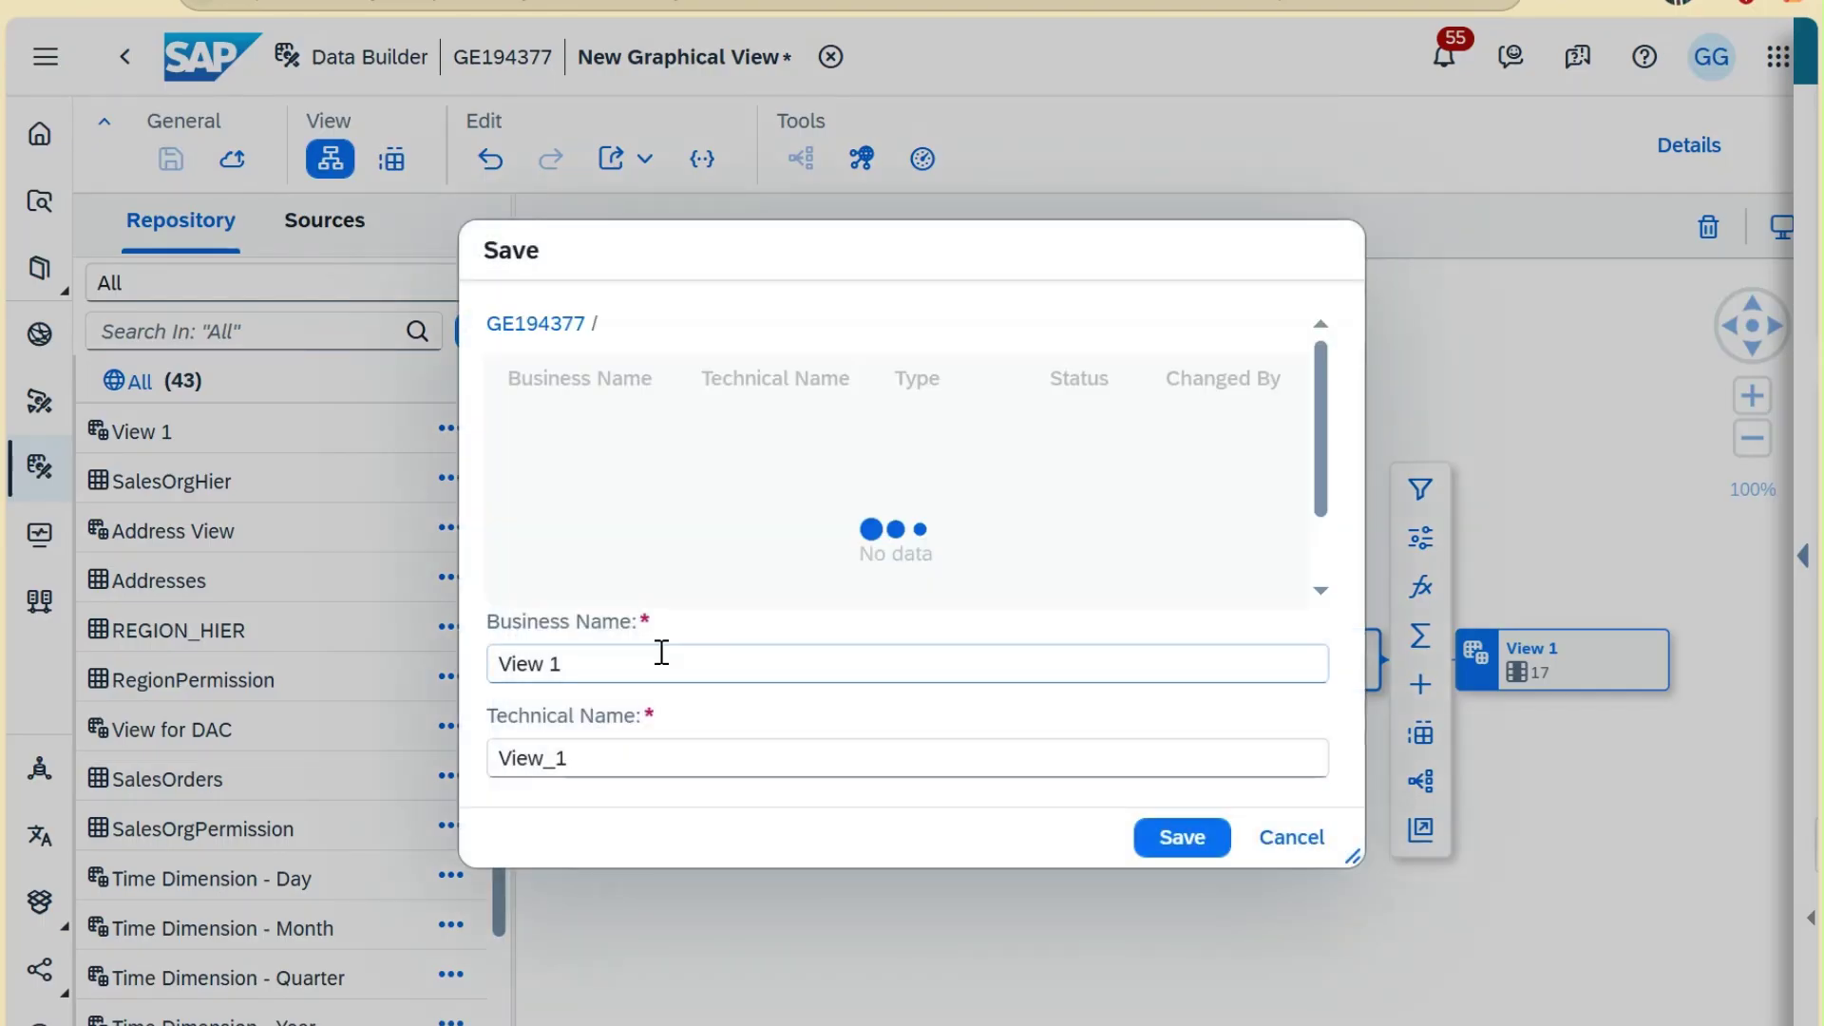
Replace the default name View 1 with 'SalesOrg Hier DAC View' and save the view
{"action": "left_click", "coordinate": [663, 663]}
{"action": "left_click_drag", "start_coordinate": [564, 664], "coordinate": [487, 667]}
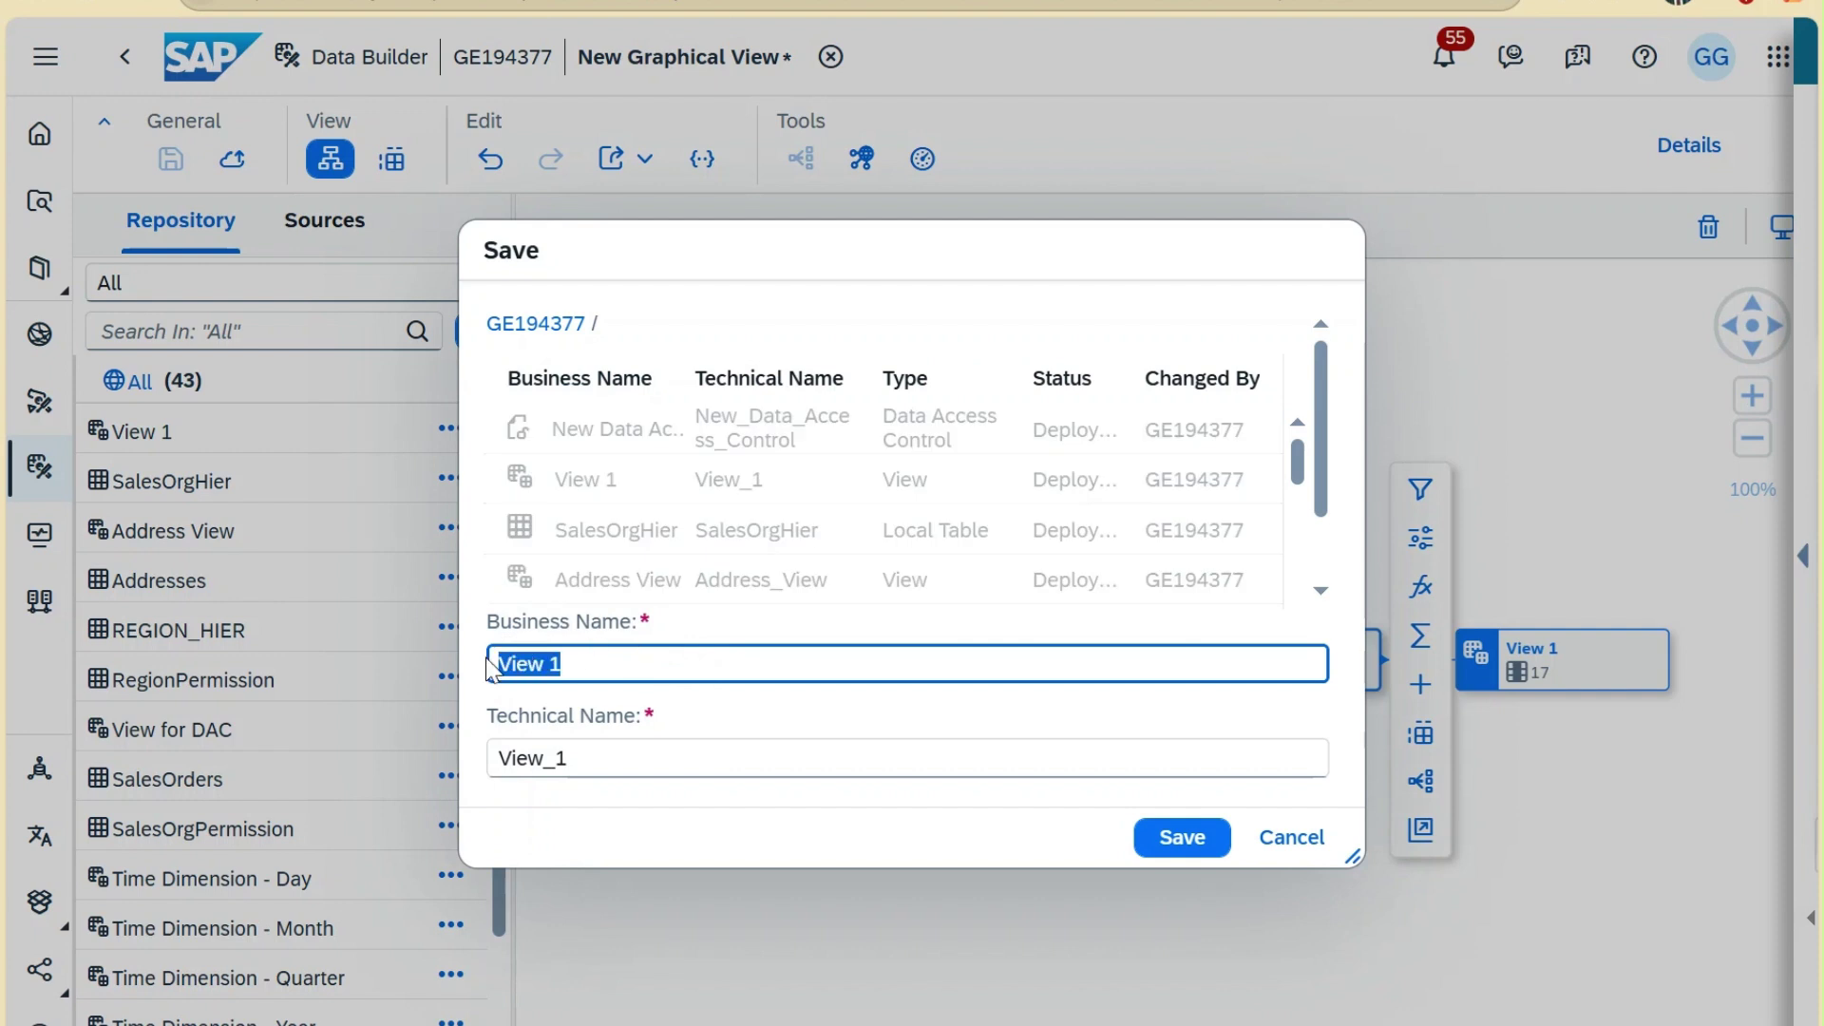
{"action": "type", "text": "Sa"}
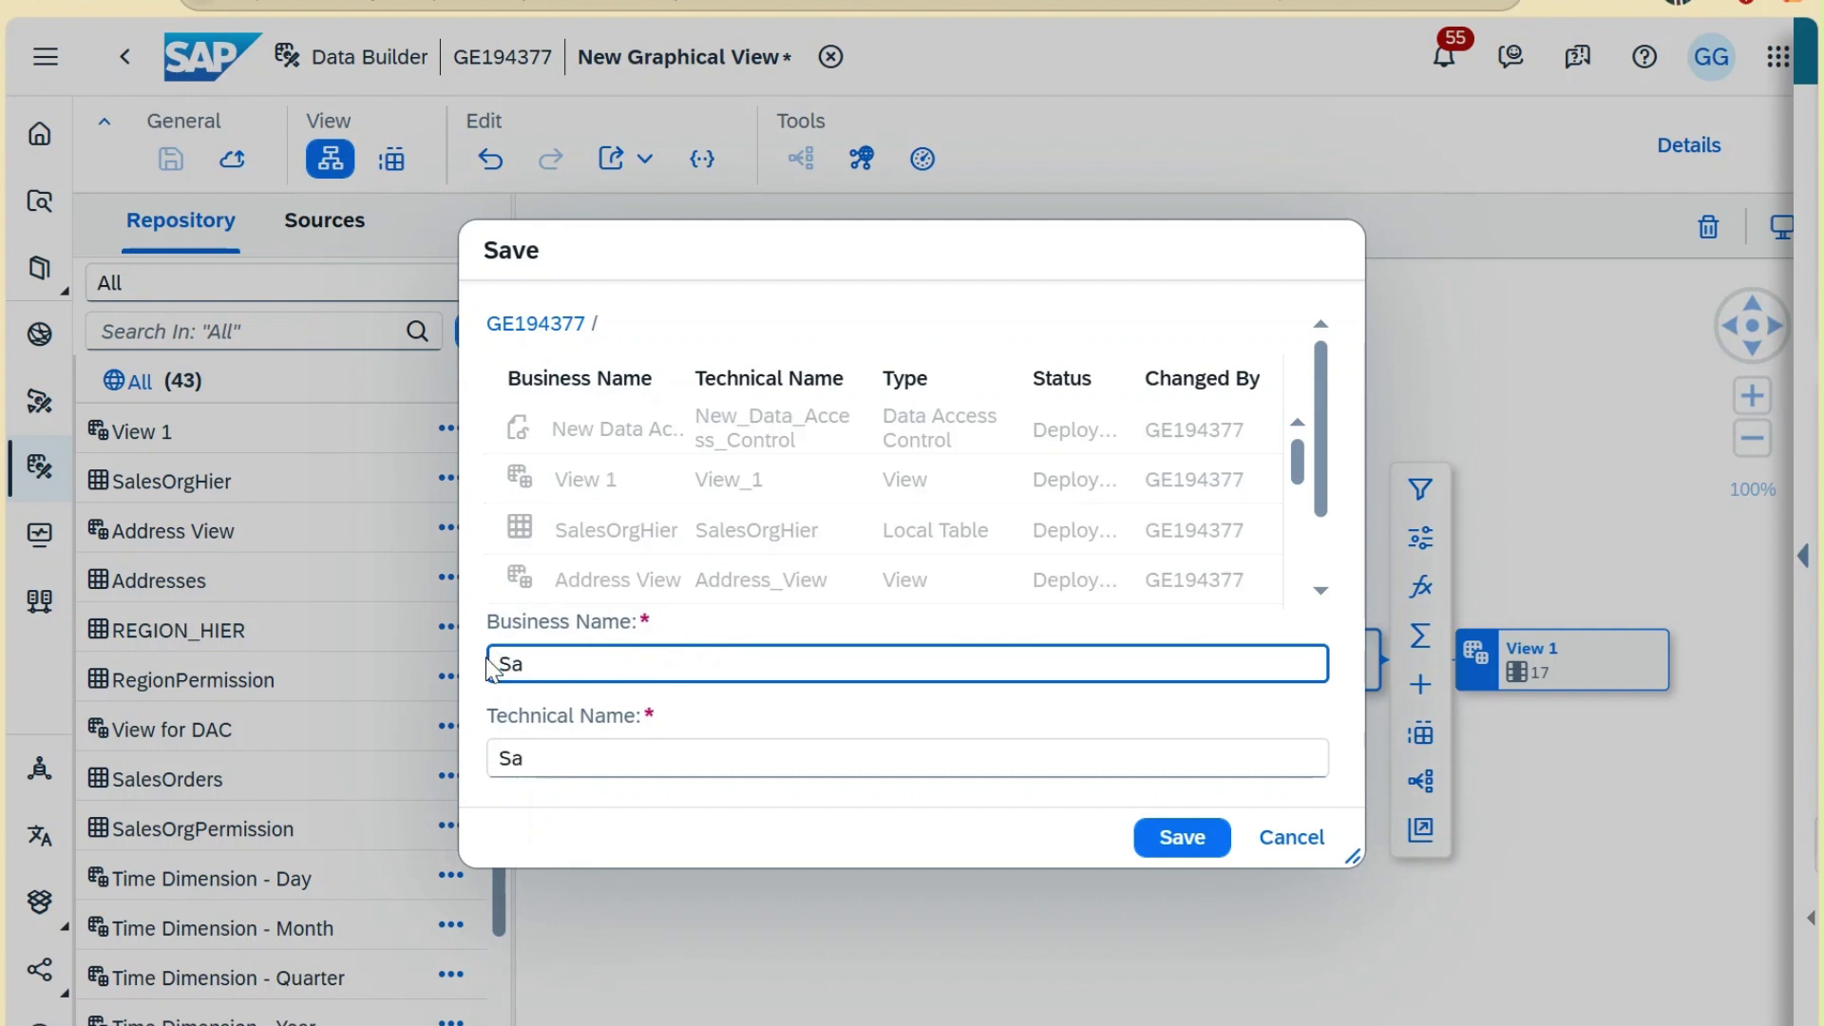
{"action": "type", "text": "lesOrg Hie"}
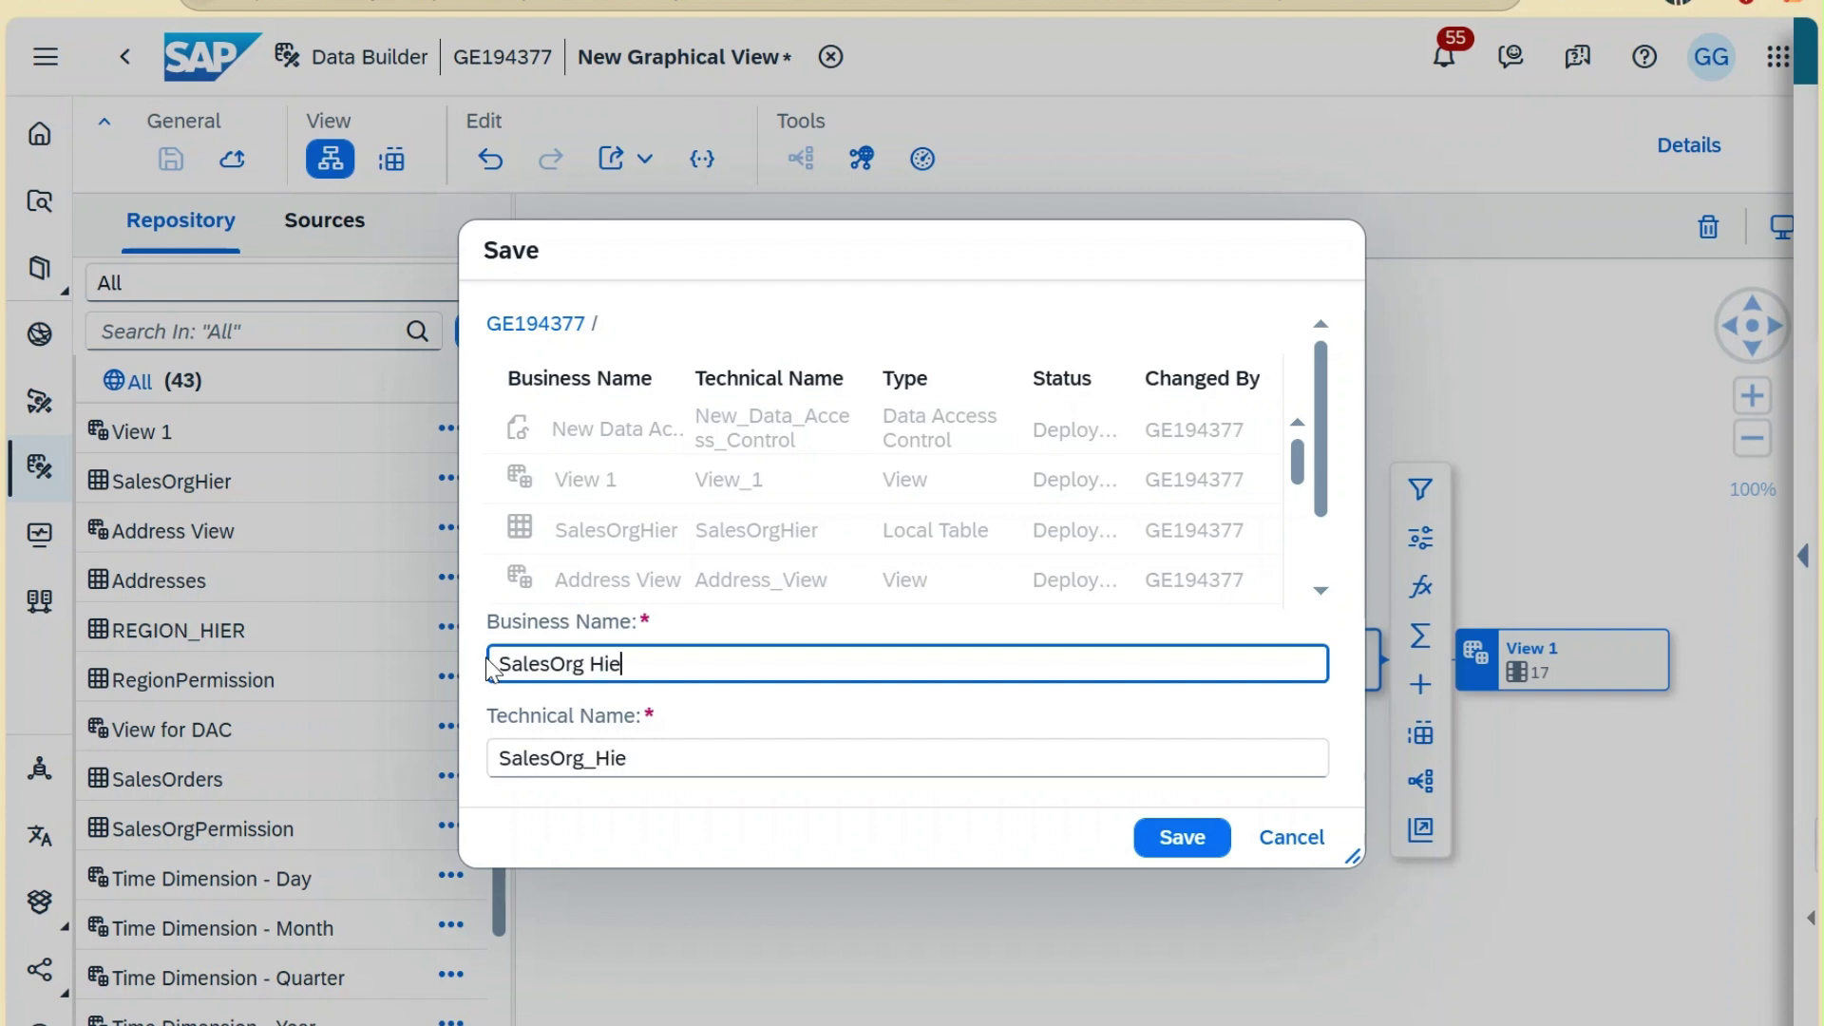
{"action": "type", "text": "r DAVC View"}
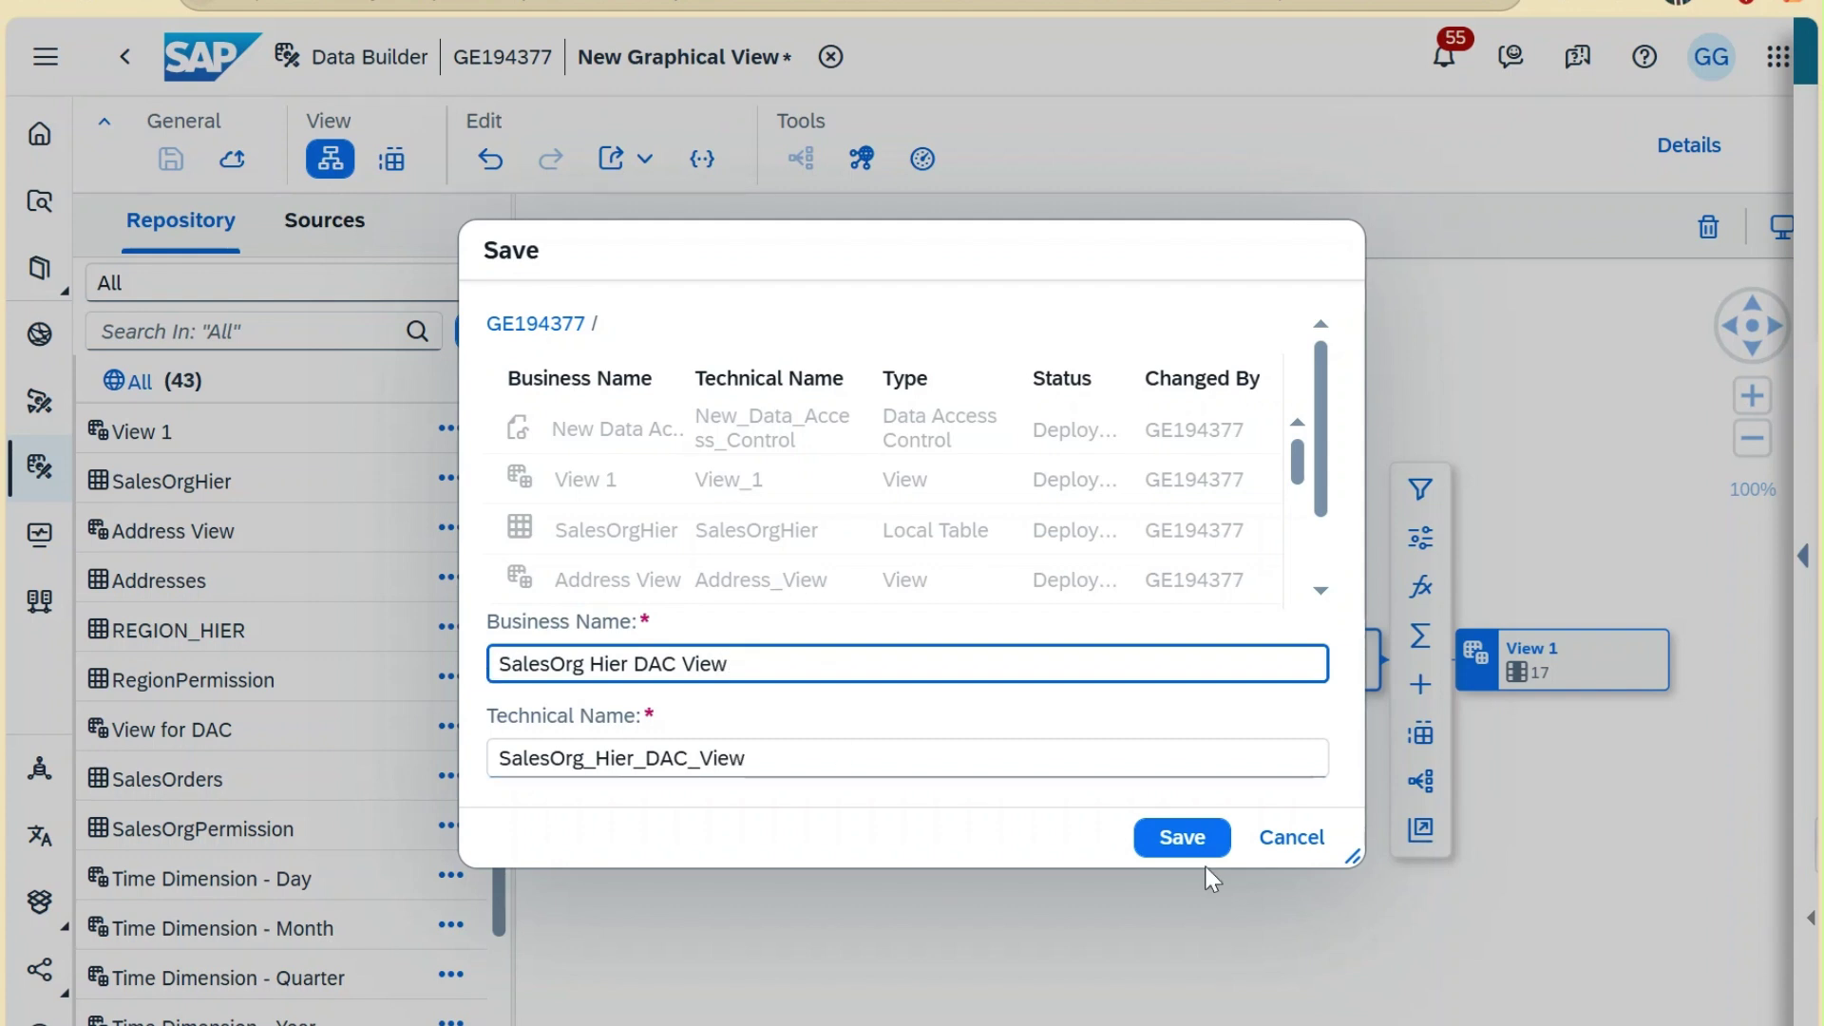
{"action": "left_click", "coordinate": [1182, 853]}
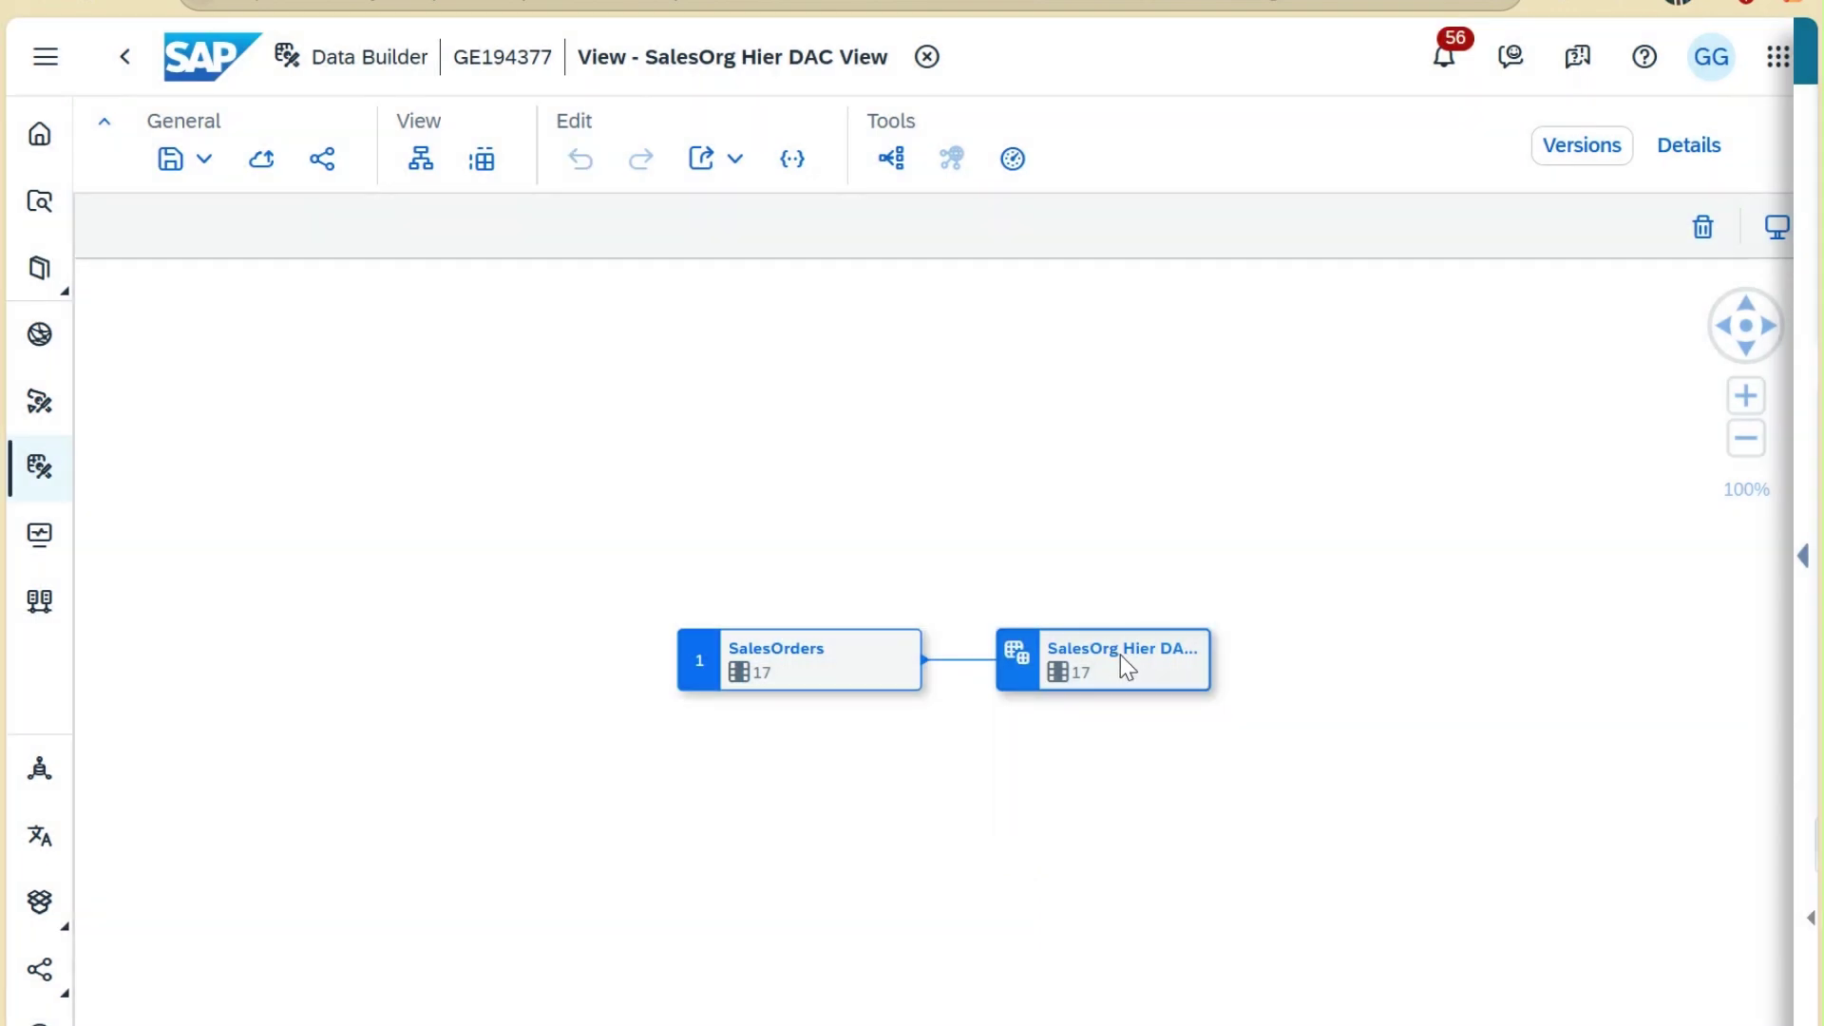
Preview the data of the SalesOrg Hier DAC View output node, showing 334 rows
{"action": "left_click", "coordinate": [1128, 668]}
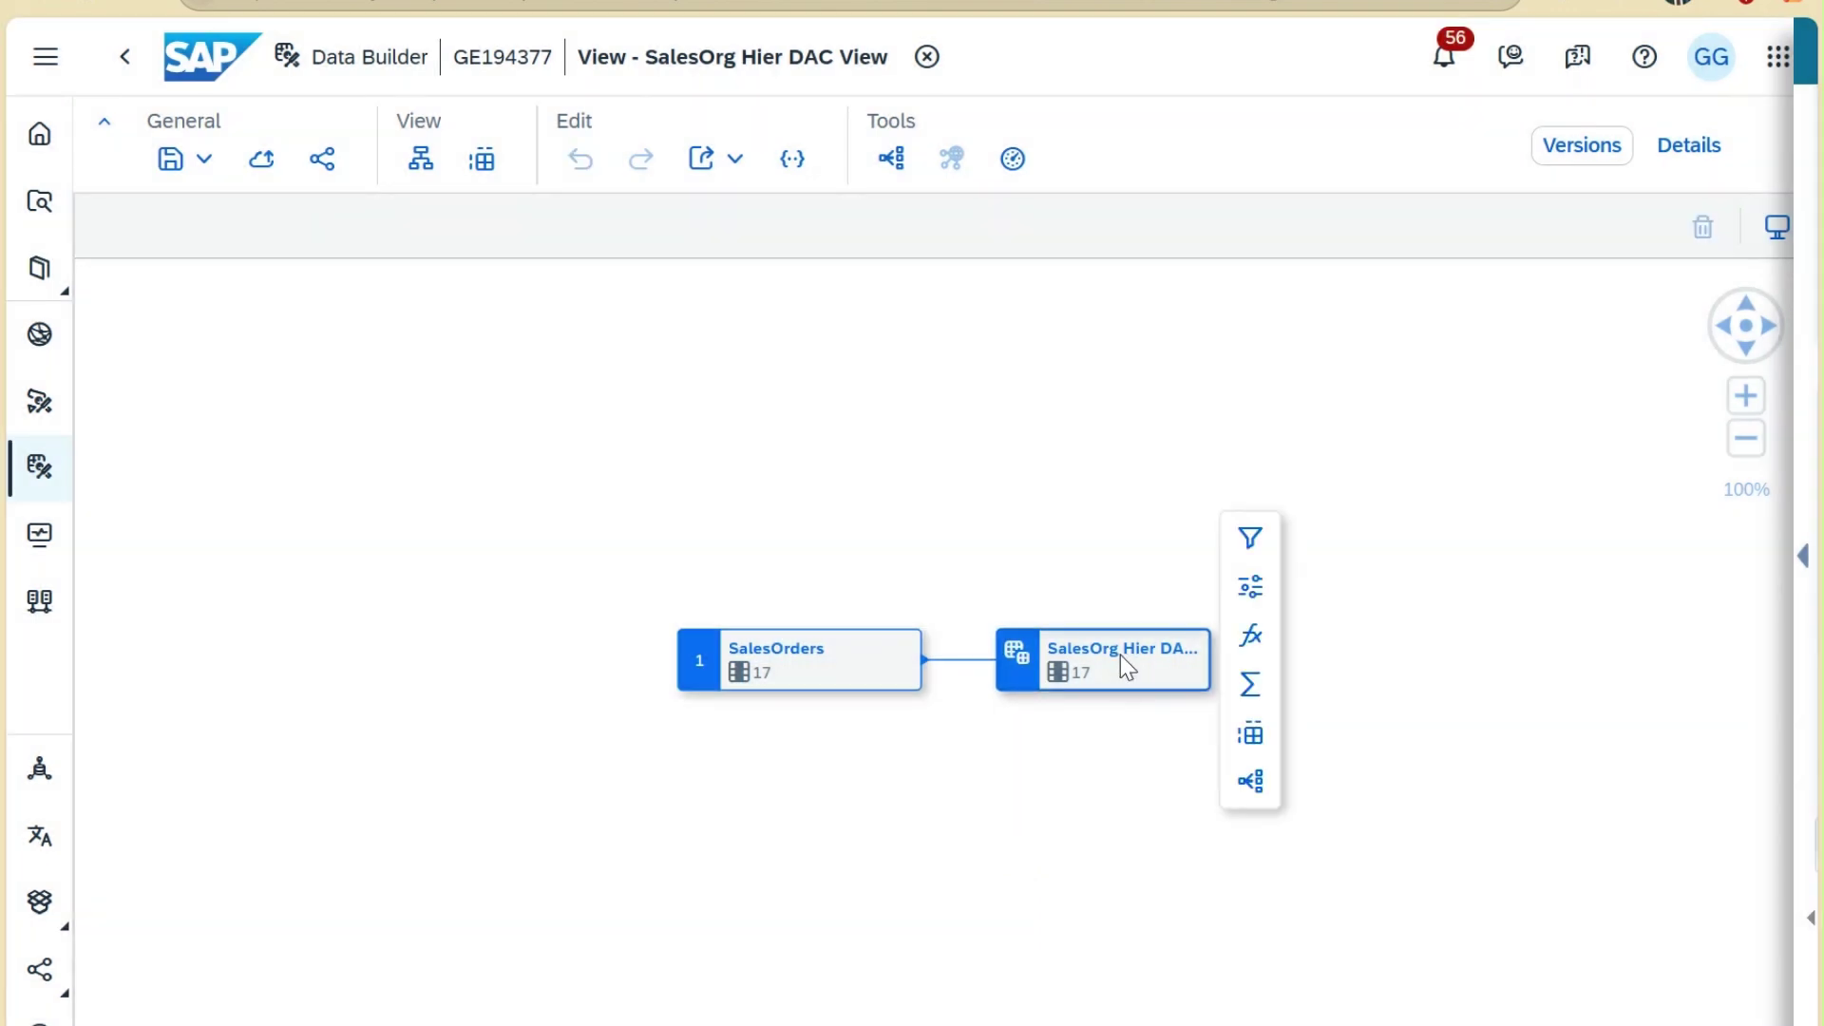
{"action": "left_click", "coordinate": [1251, 734]}
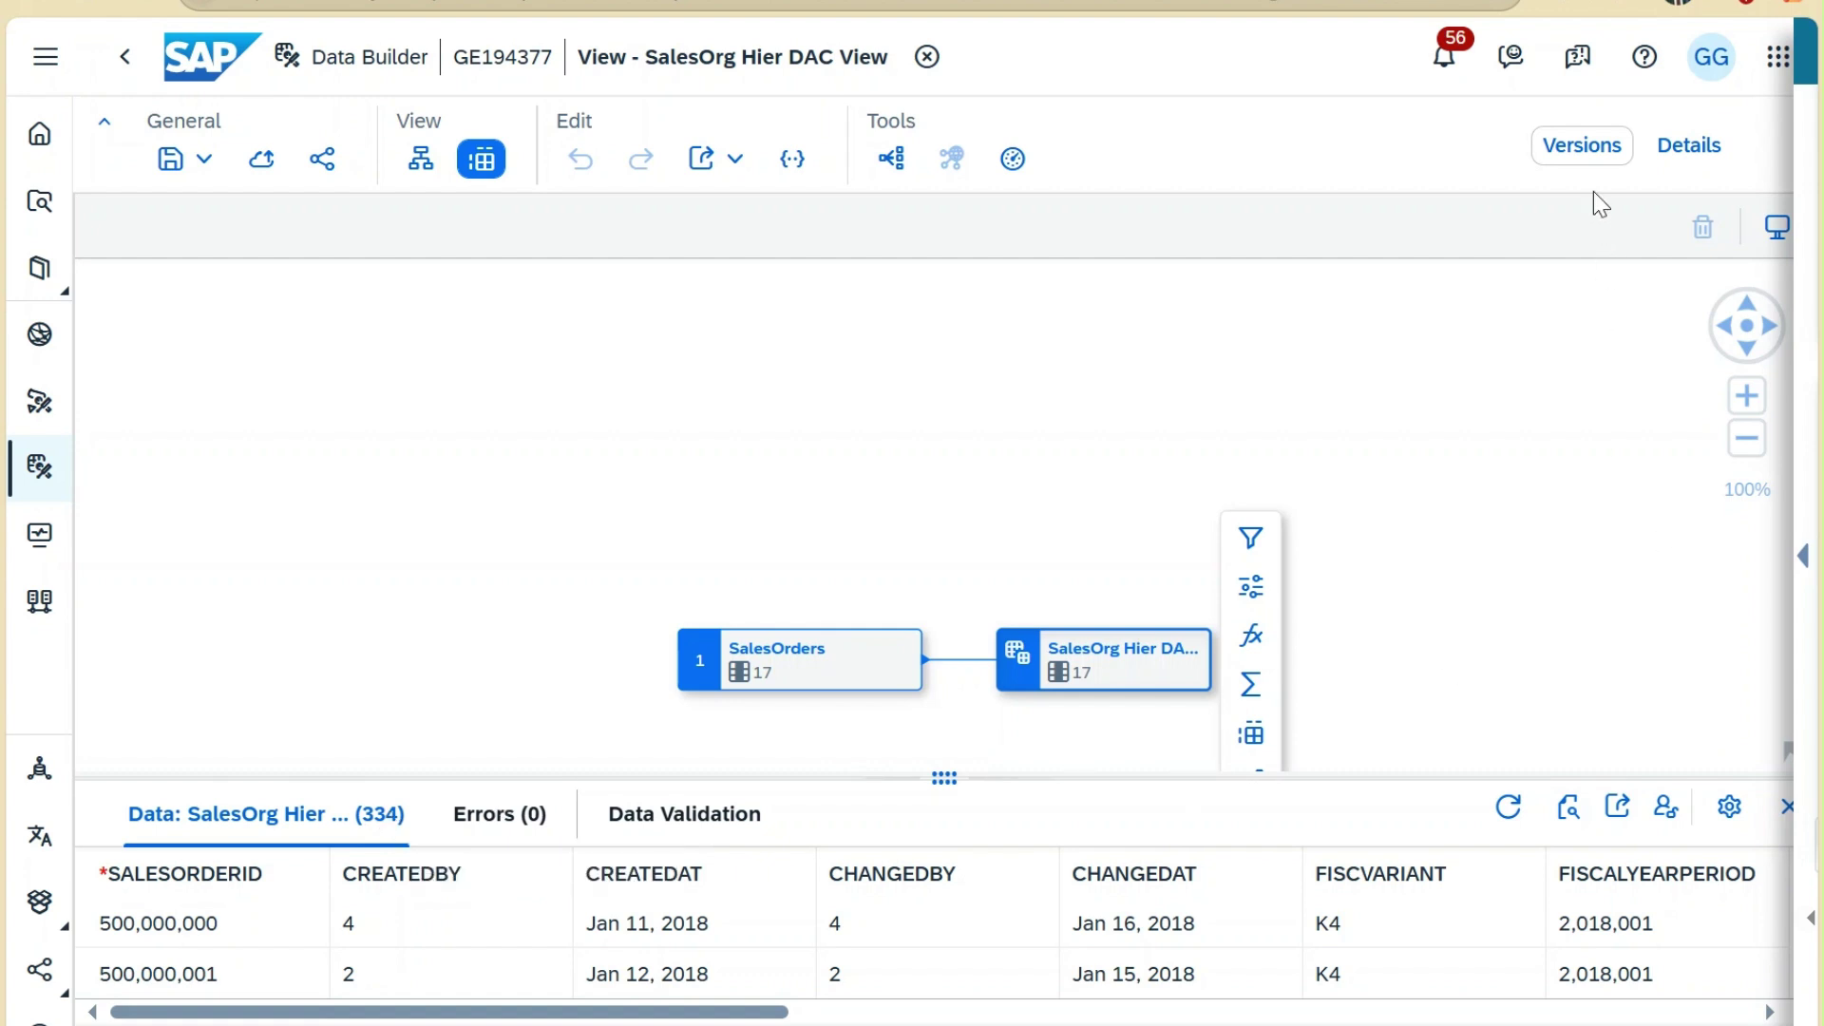
Assign New Data Access Control to the view in its model properties
{"action": "left_click", "coordinate": [1687, 145]}
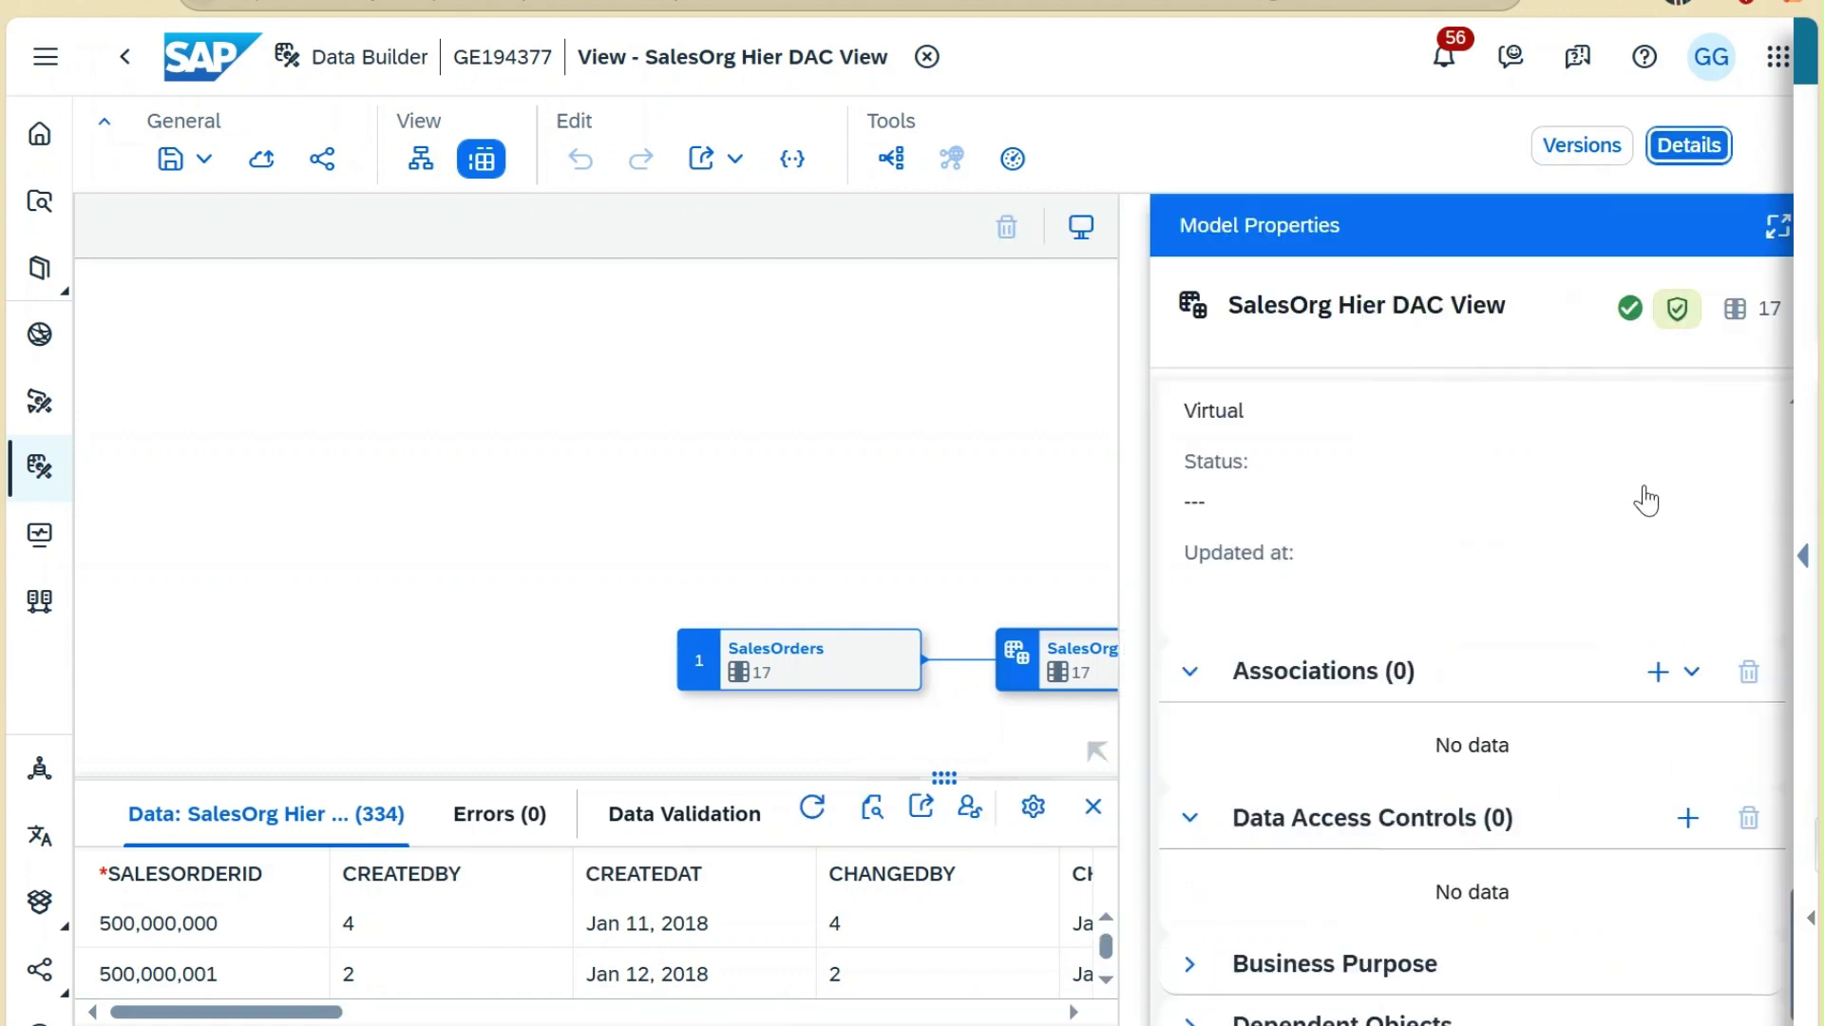
{"action": "left_click", "coordinate": [1685, 821]}
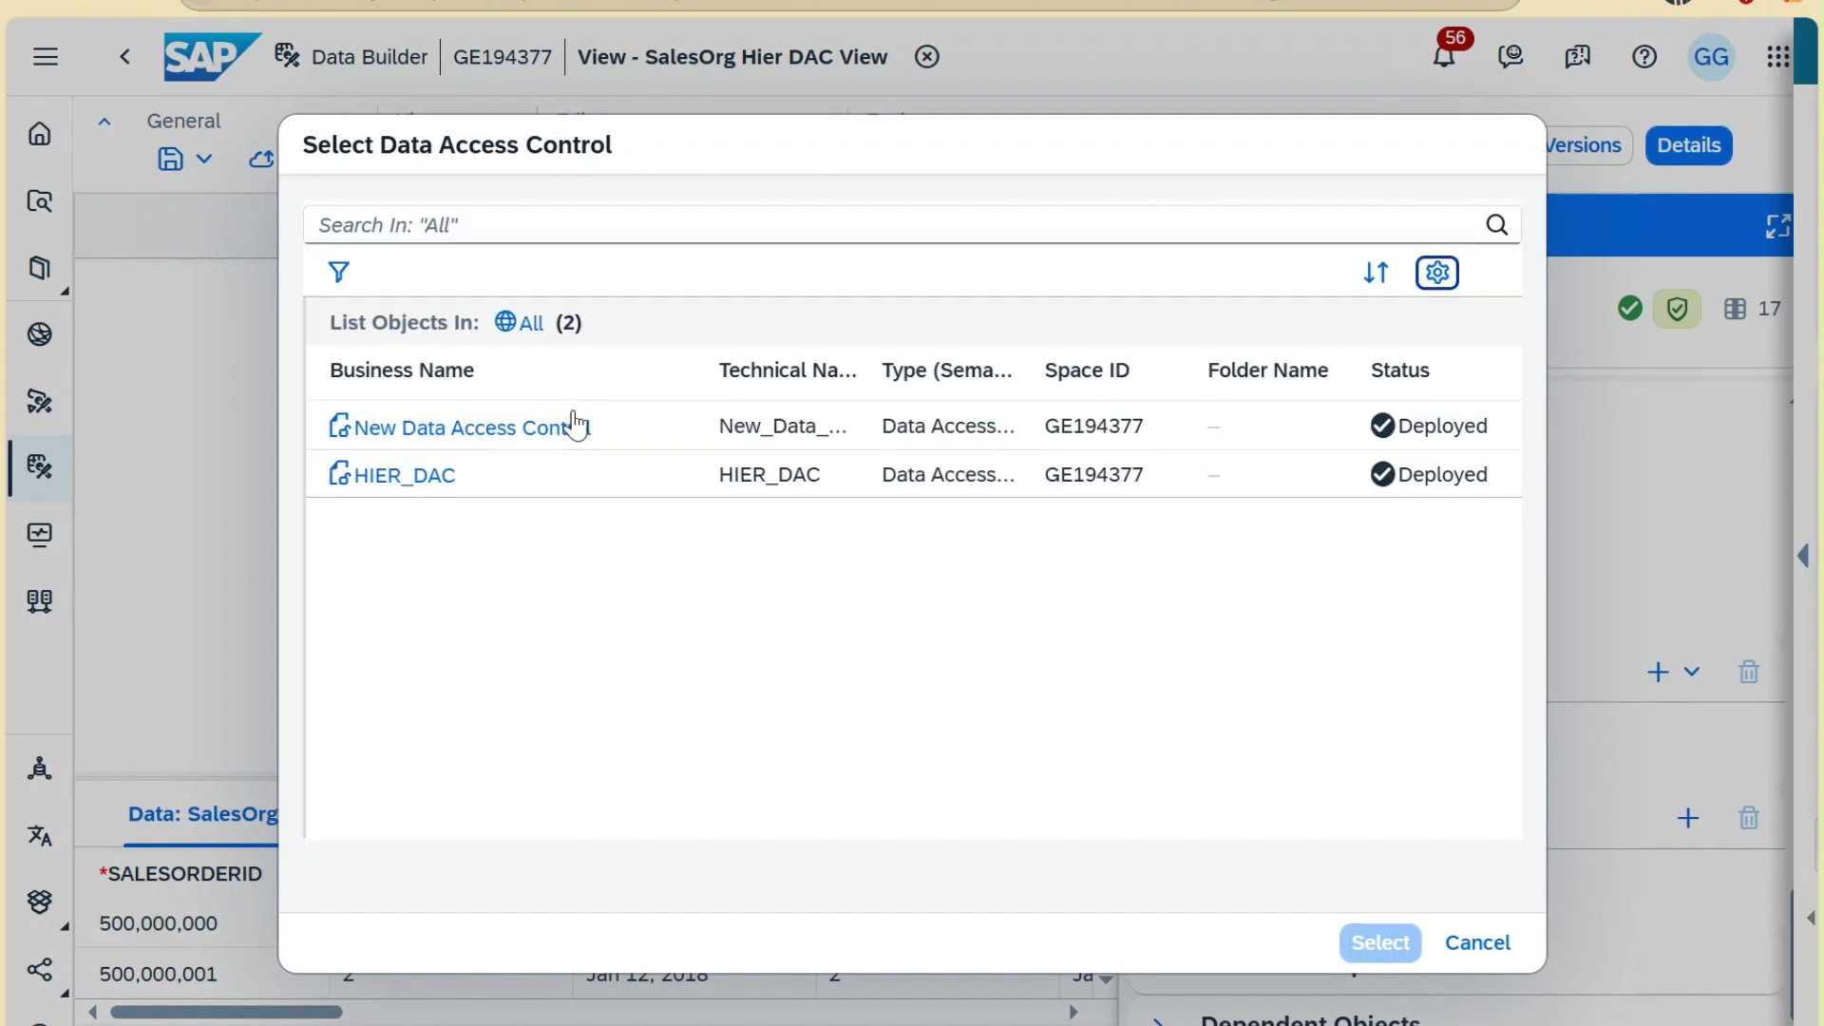
{"action": "left_click", "coordinate": [632, 445]}
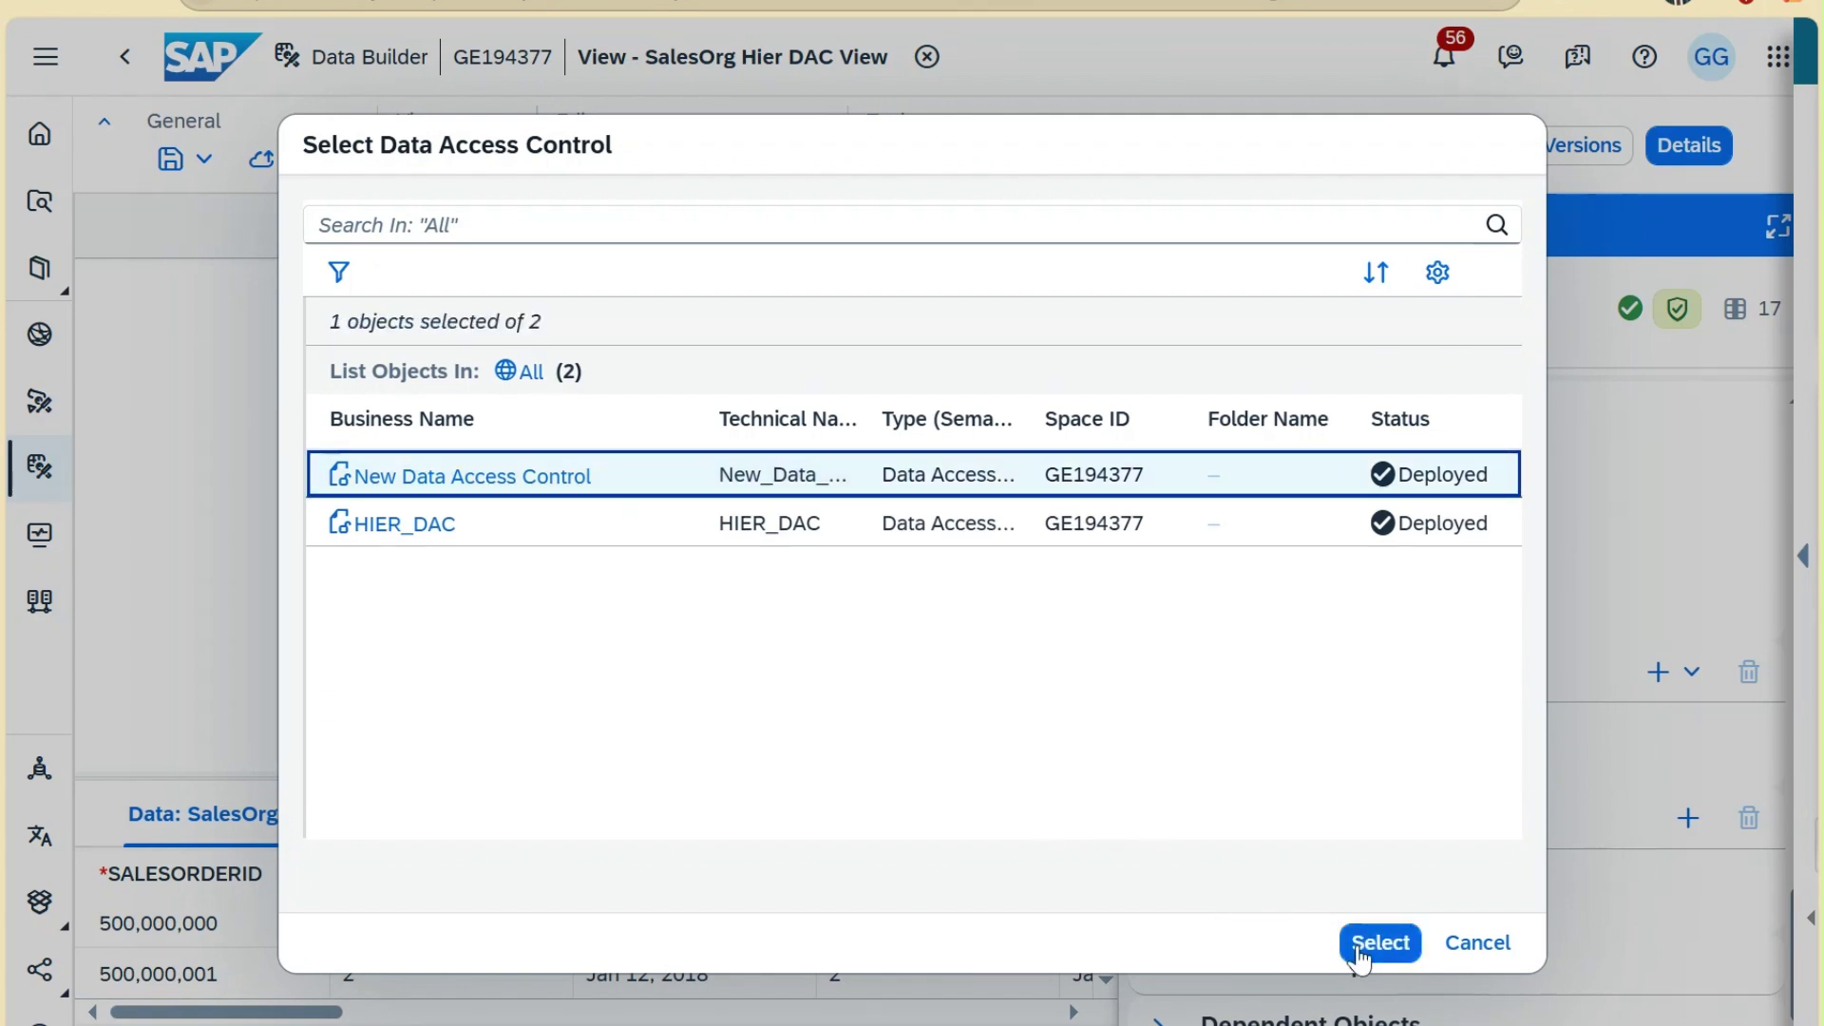
{"action": "left_click", "coordinate": [1359, 953]}
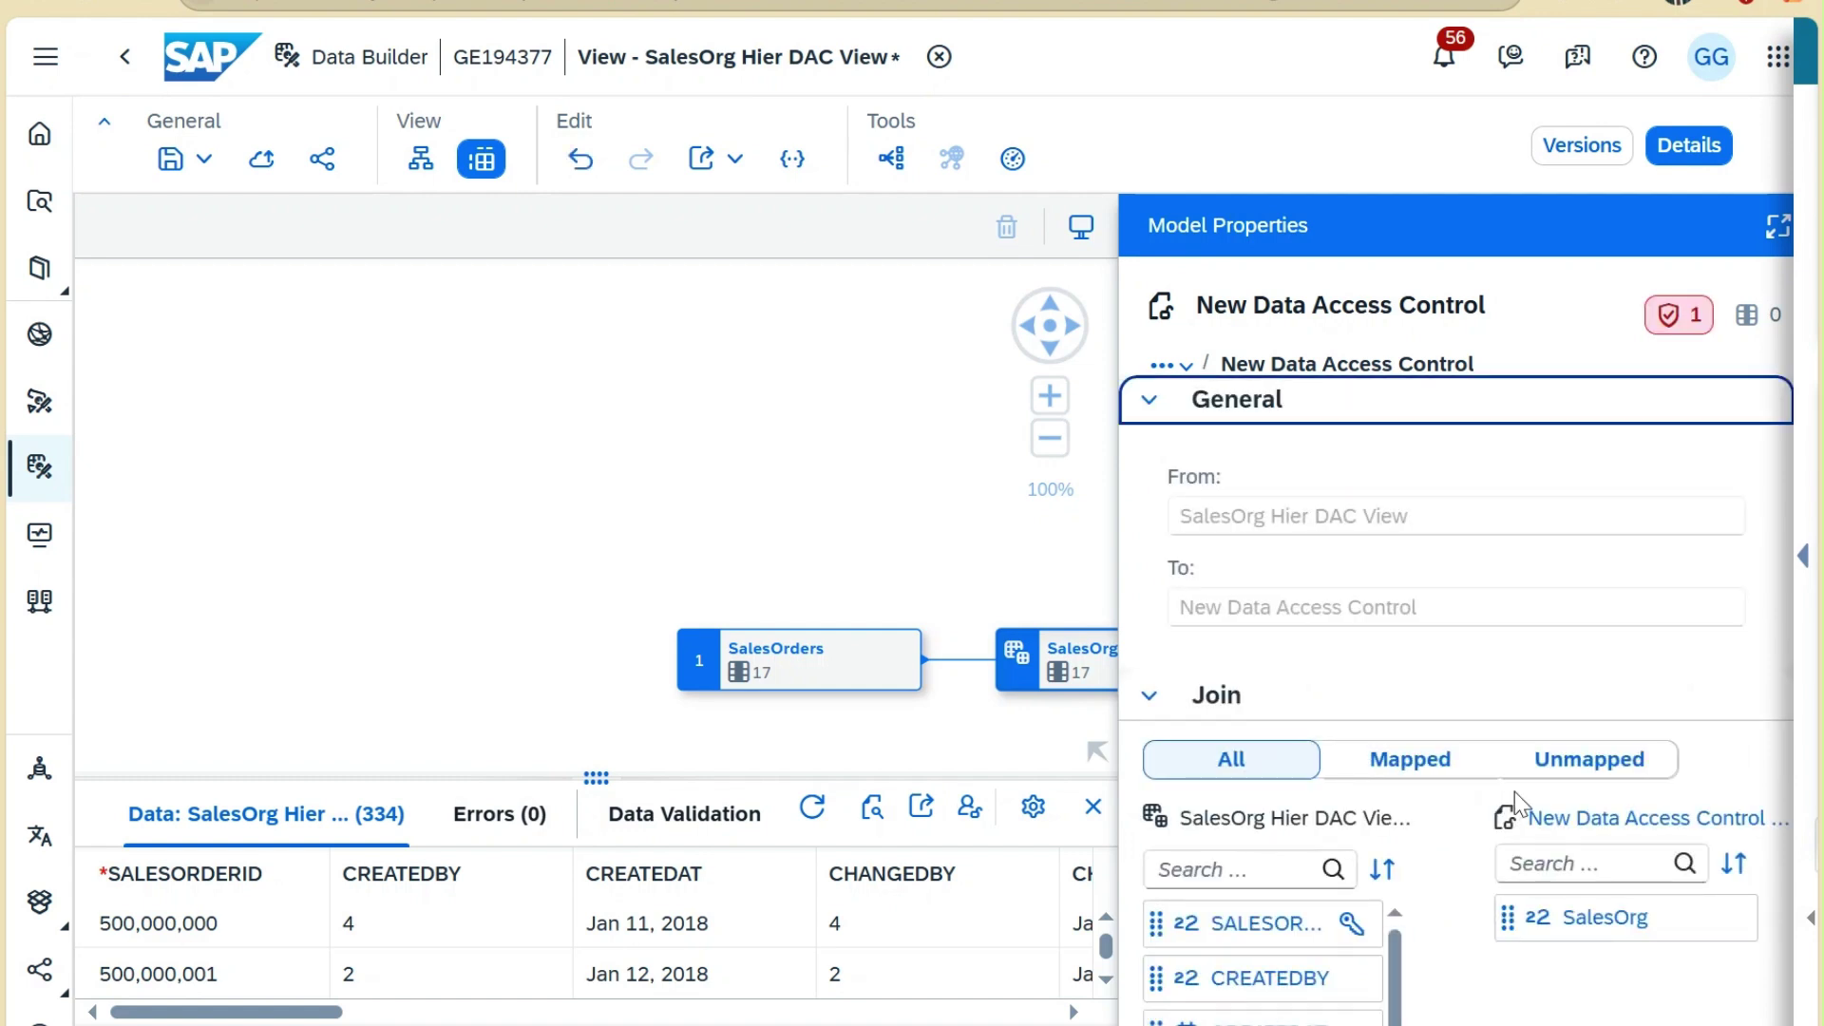
Map the view's SALESORG column onto the access control's SalesOrg criterion
{"action": "scroll", "coordinate": [1458, 917], "scroll_direction": "down", "scroll_amount": 4}
{"action": "scroll", "coordinate": [1470, 929], "scroll_direction": "down", "scroll_amount": 2}
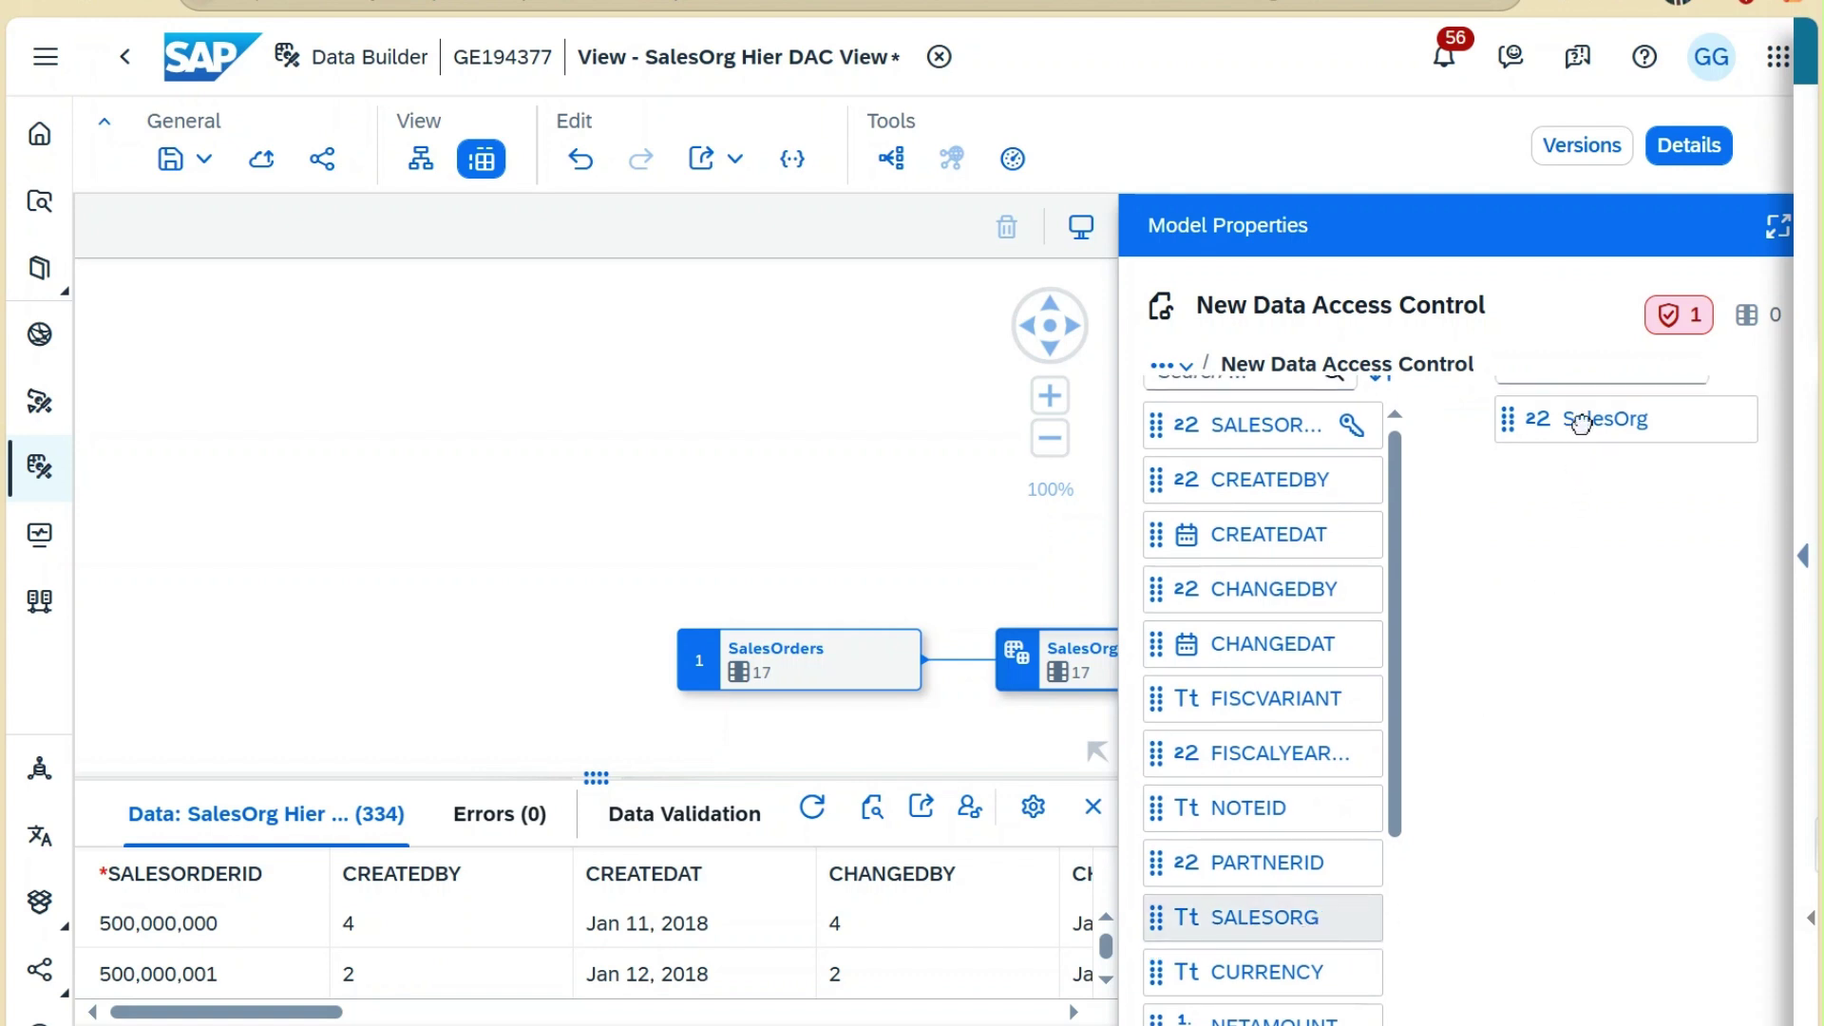
{"action": "left_click", "coordinate": [1581, 425]}
{"action": "scroll", "coordinate": [1304, 652], "scroll_direction": "down", "scroll_amount": 3}
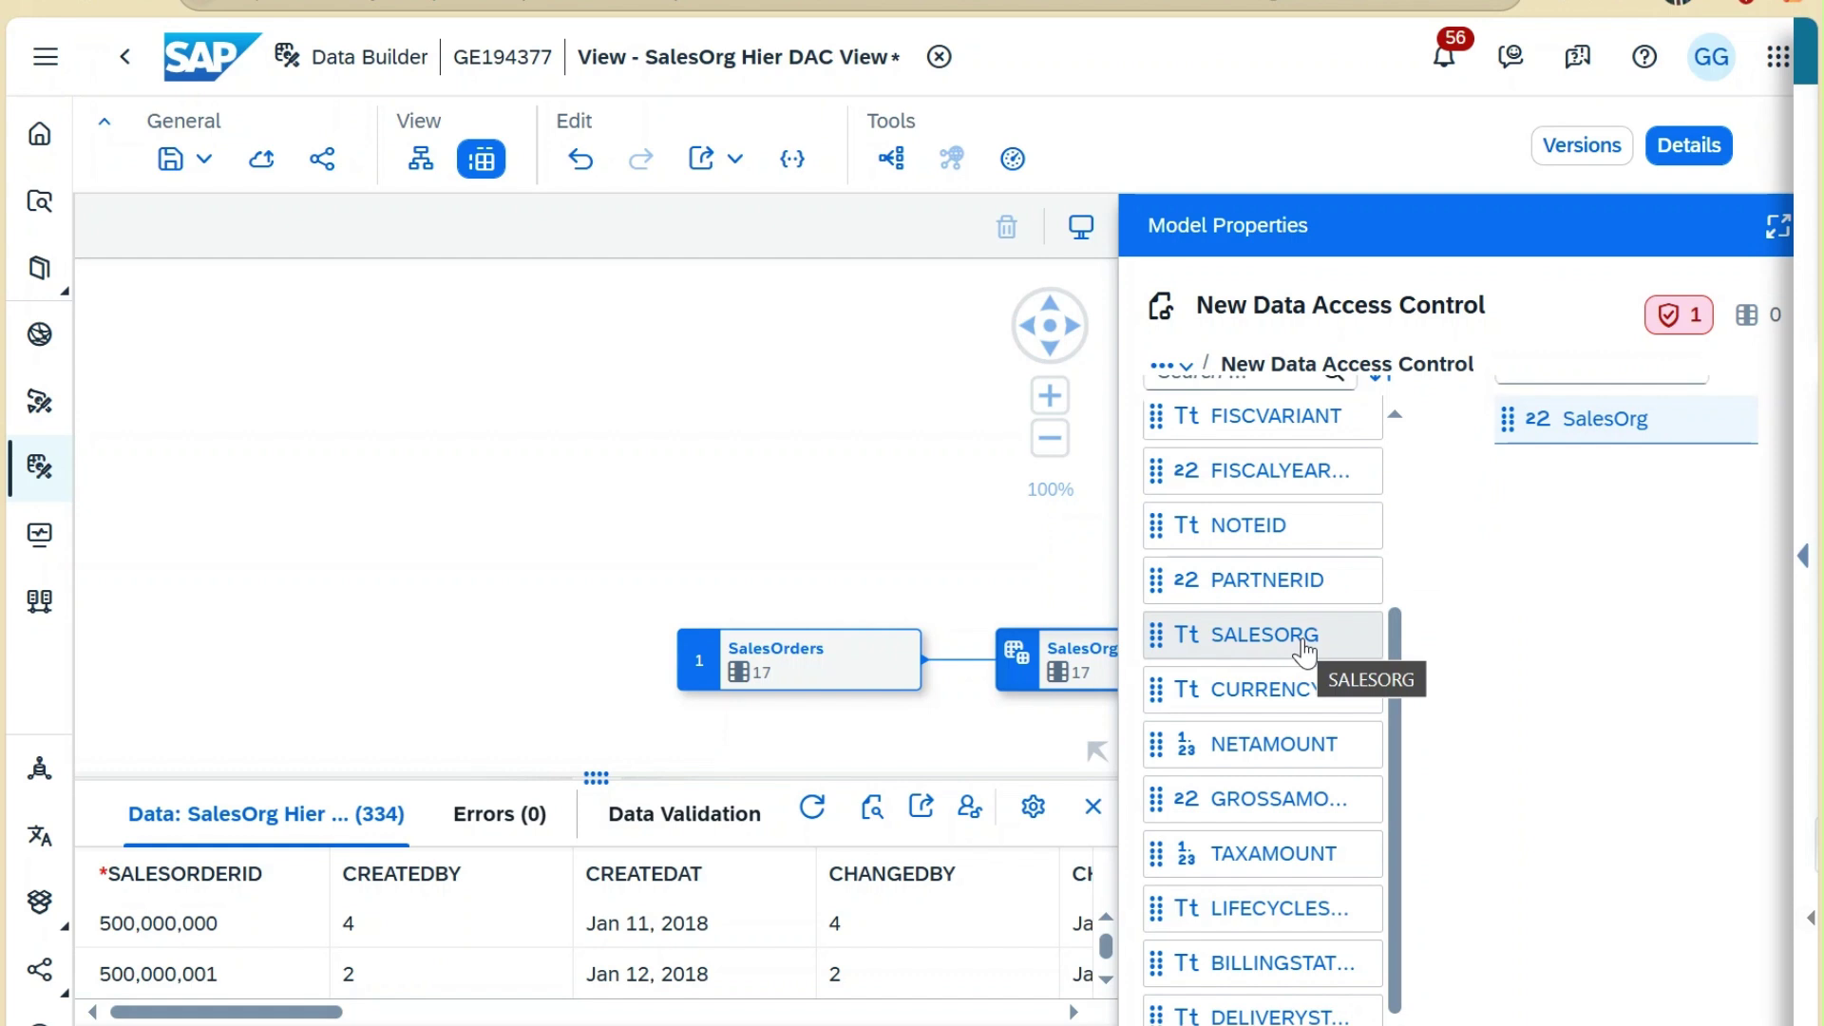
{"action": "left_click_drag", "start_coordinate": [1304, 652], "coordinate": [1588, 414]}
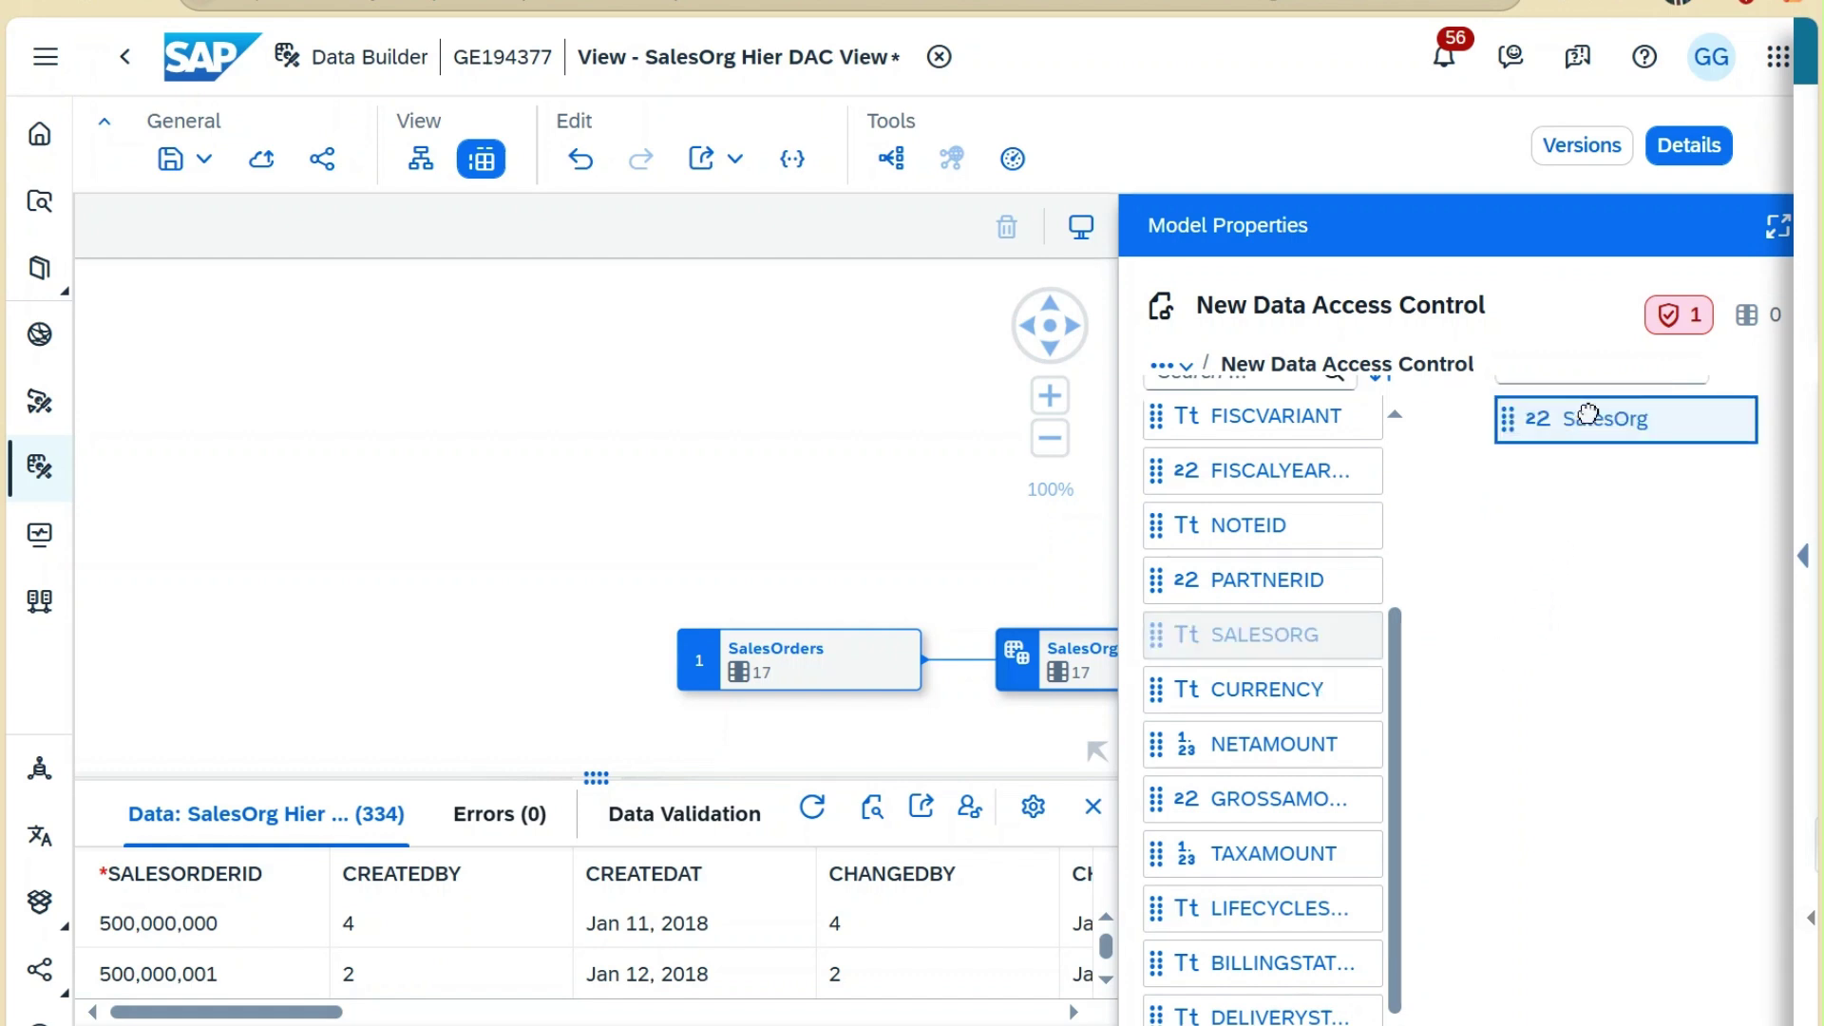
{"action": "right_click", "coordinate": [1587, 408]}
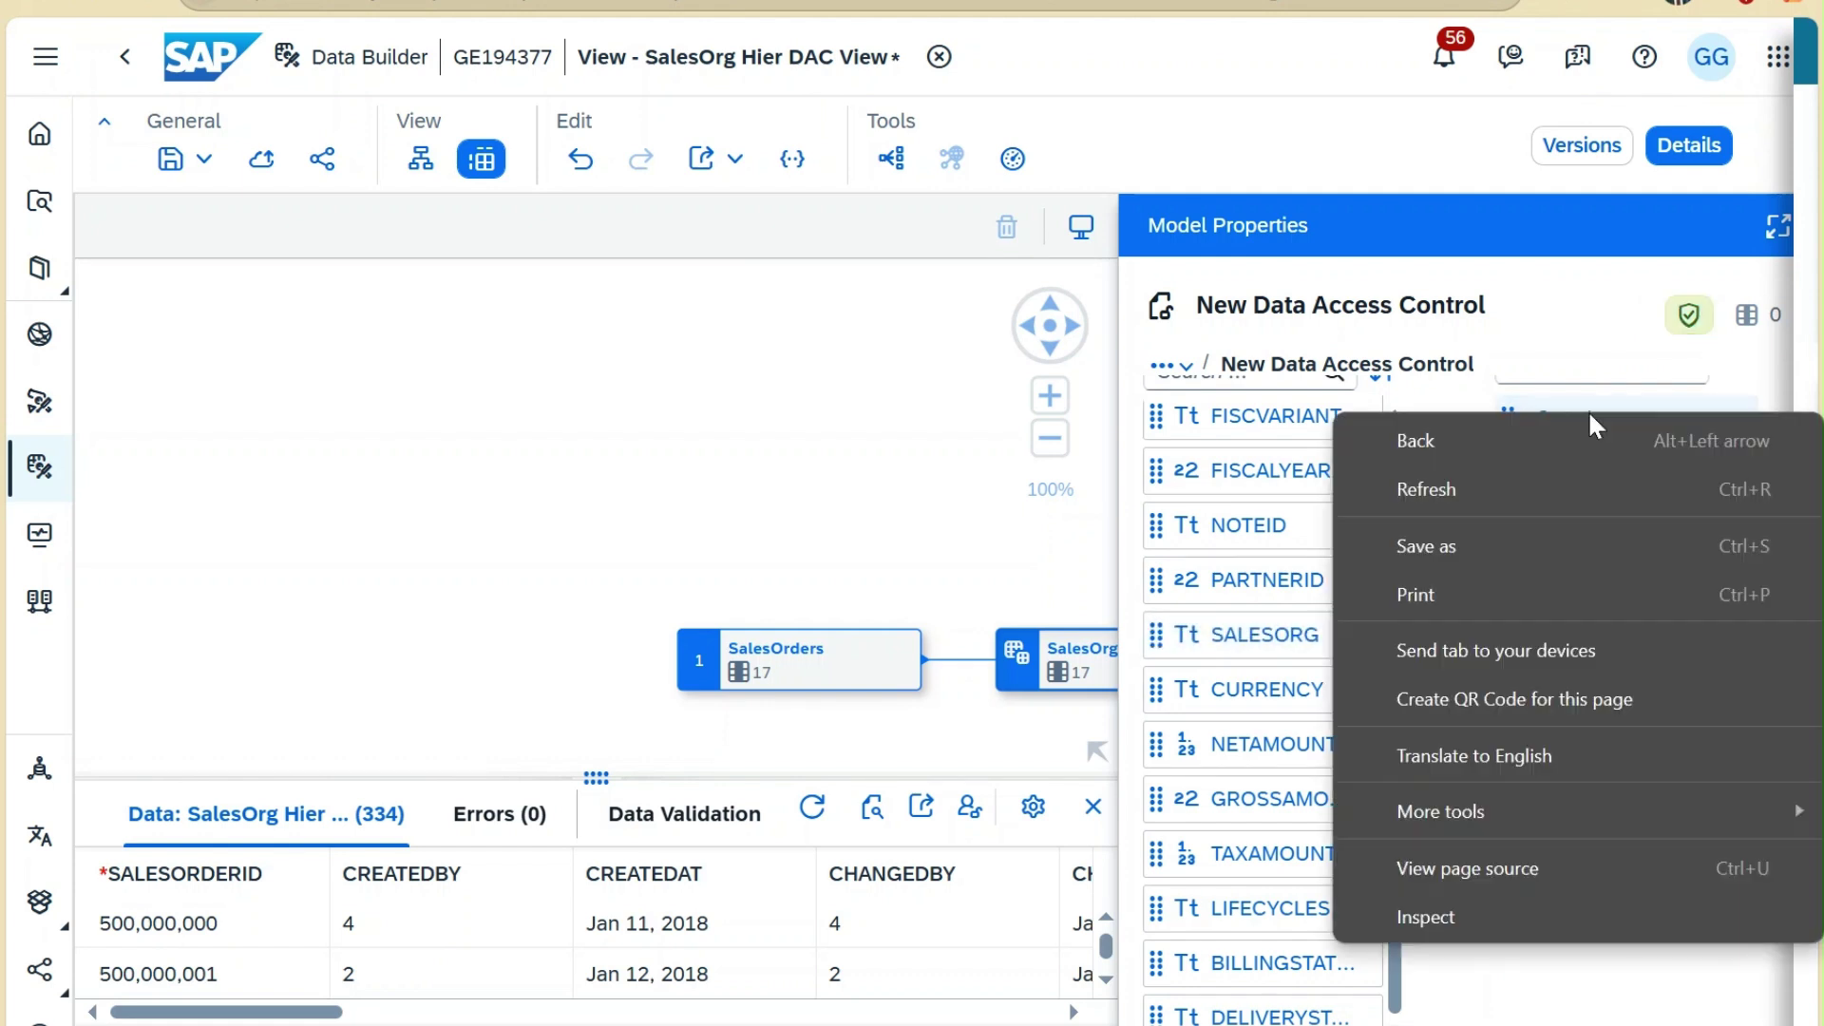
{"action": "left_click", "coordinate": [1602, 992]}
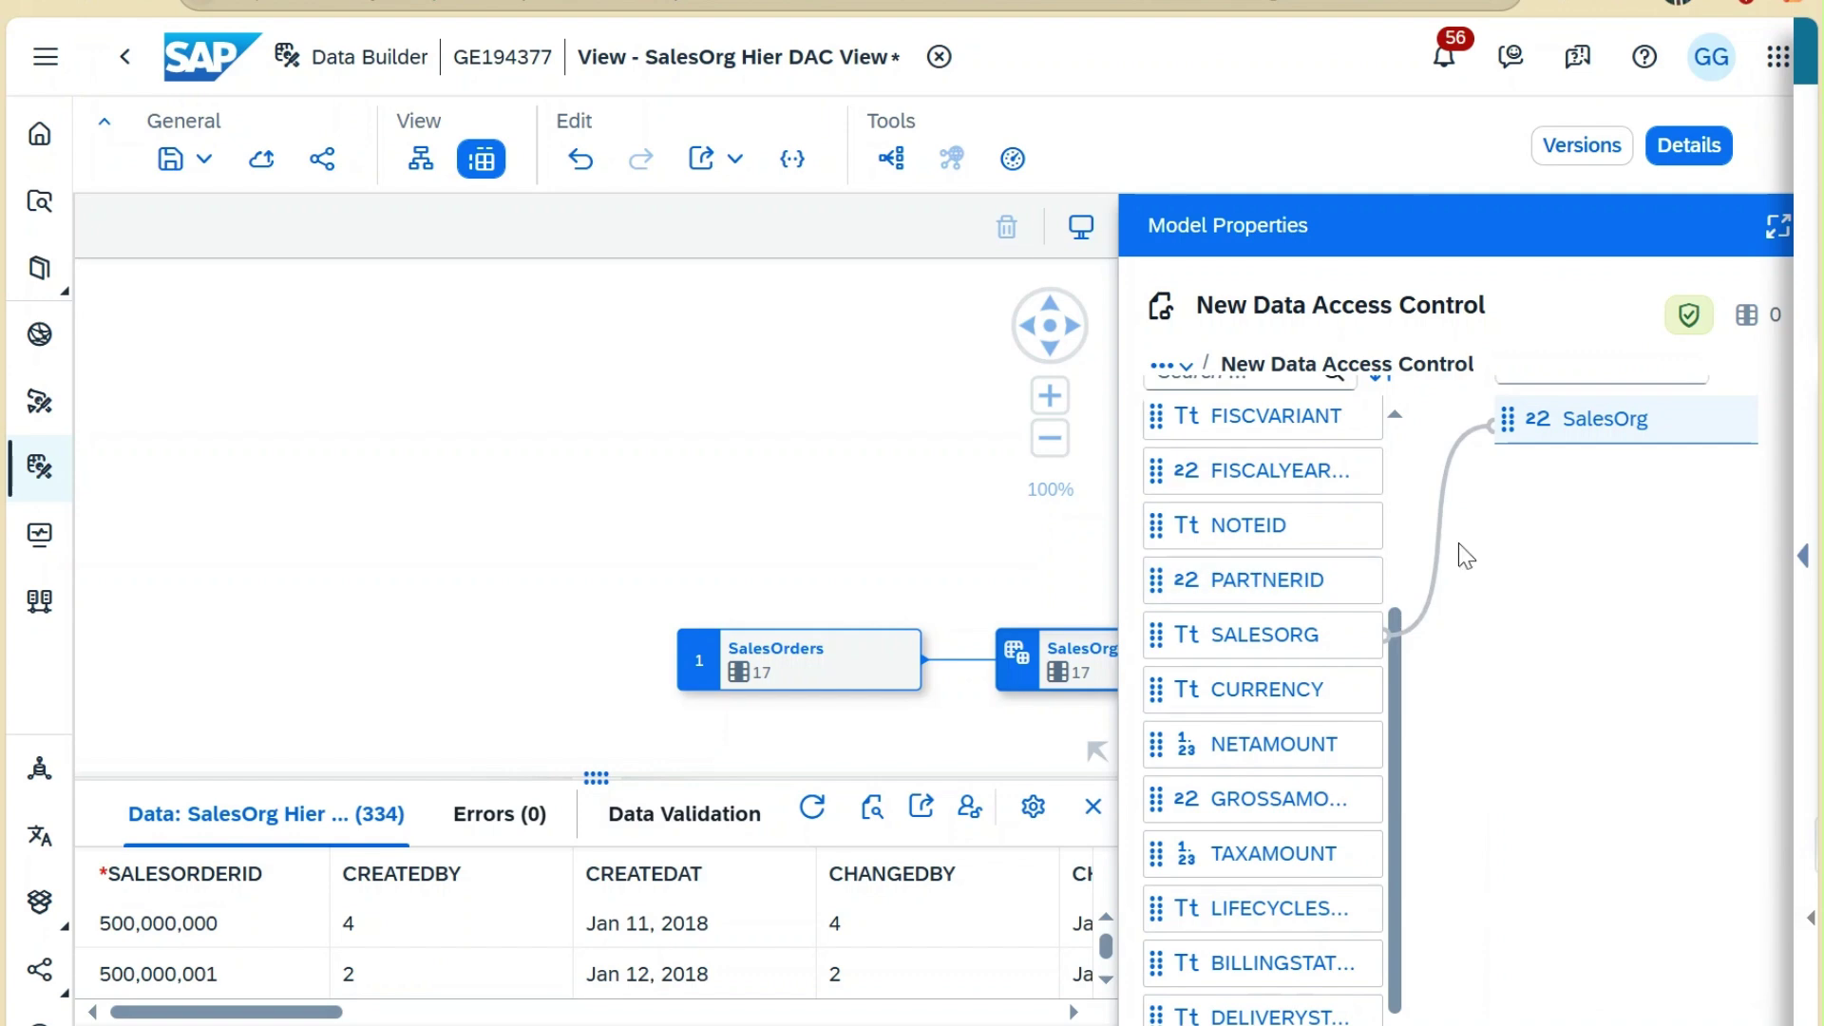
Deploy the view and refresh its preview, now returning 164 rows instead of 334
{"action": "left_click", "coordinate": [263, 164]}
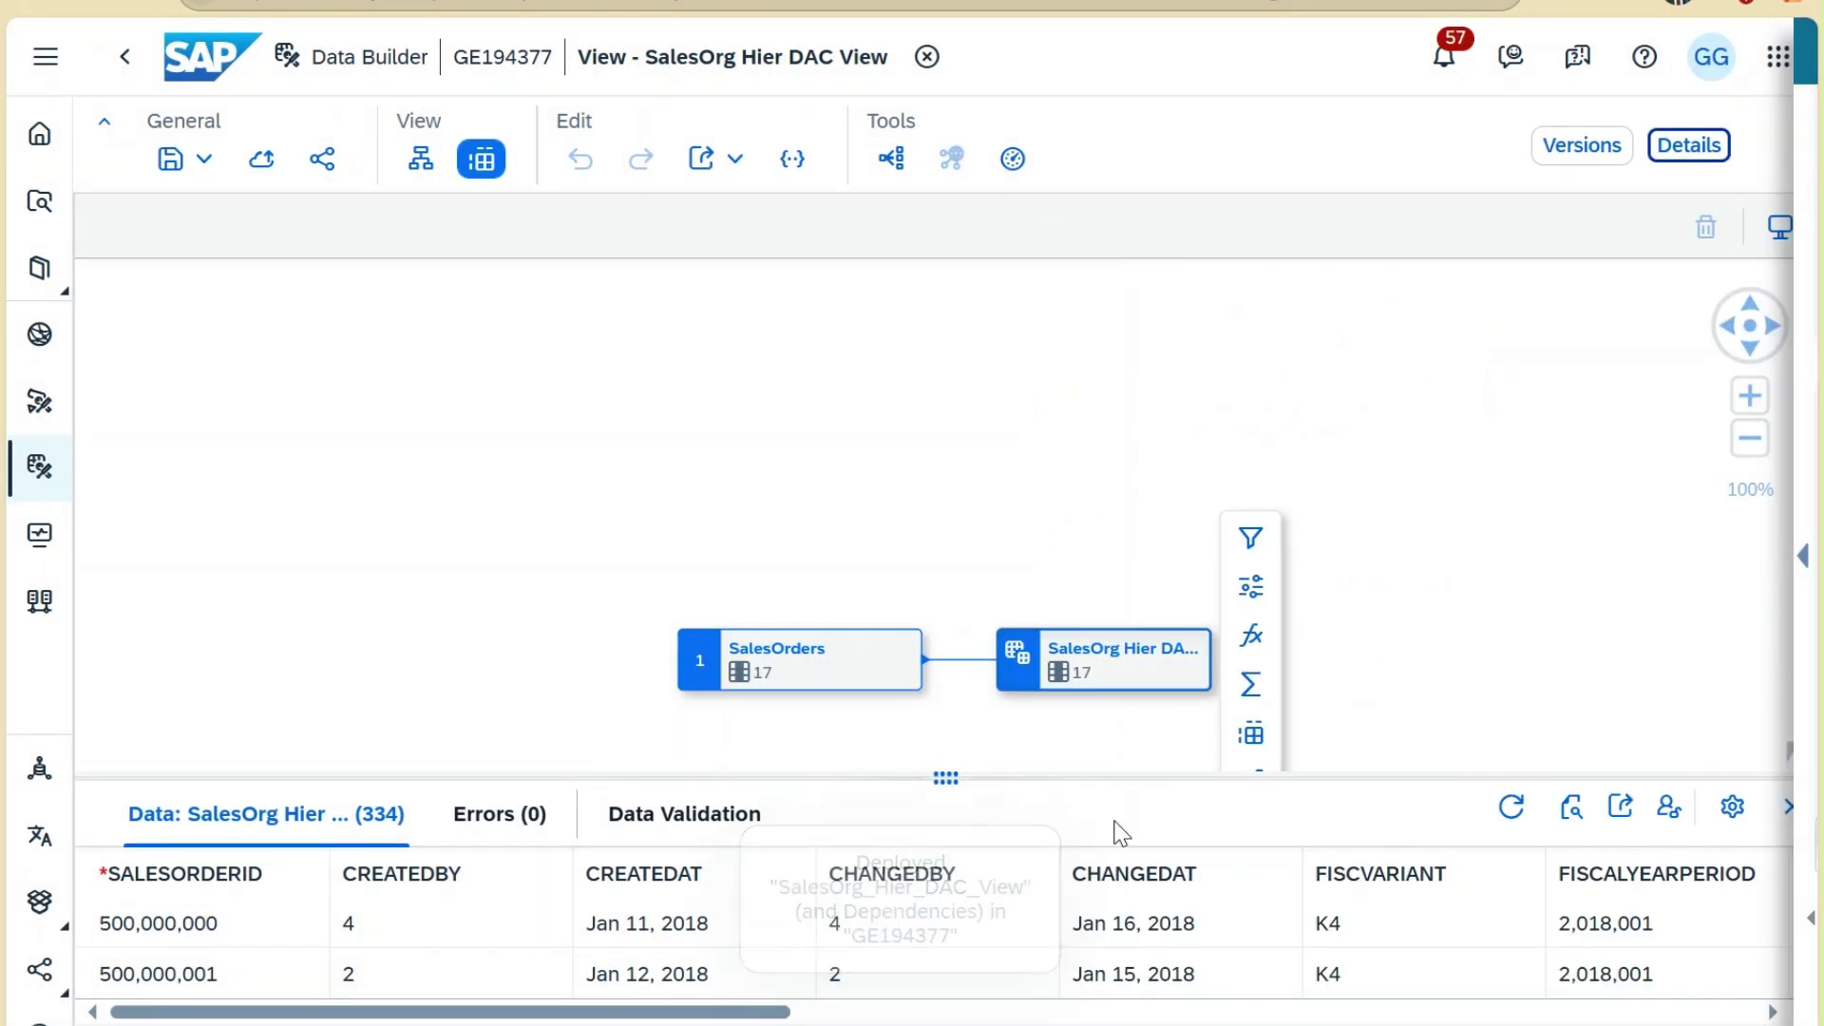
{"action": "left_click", "coordinate": [1506, 815]}
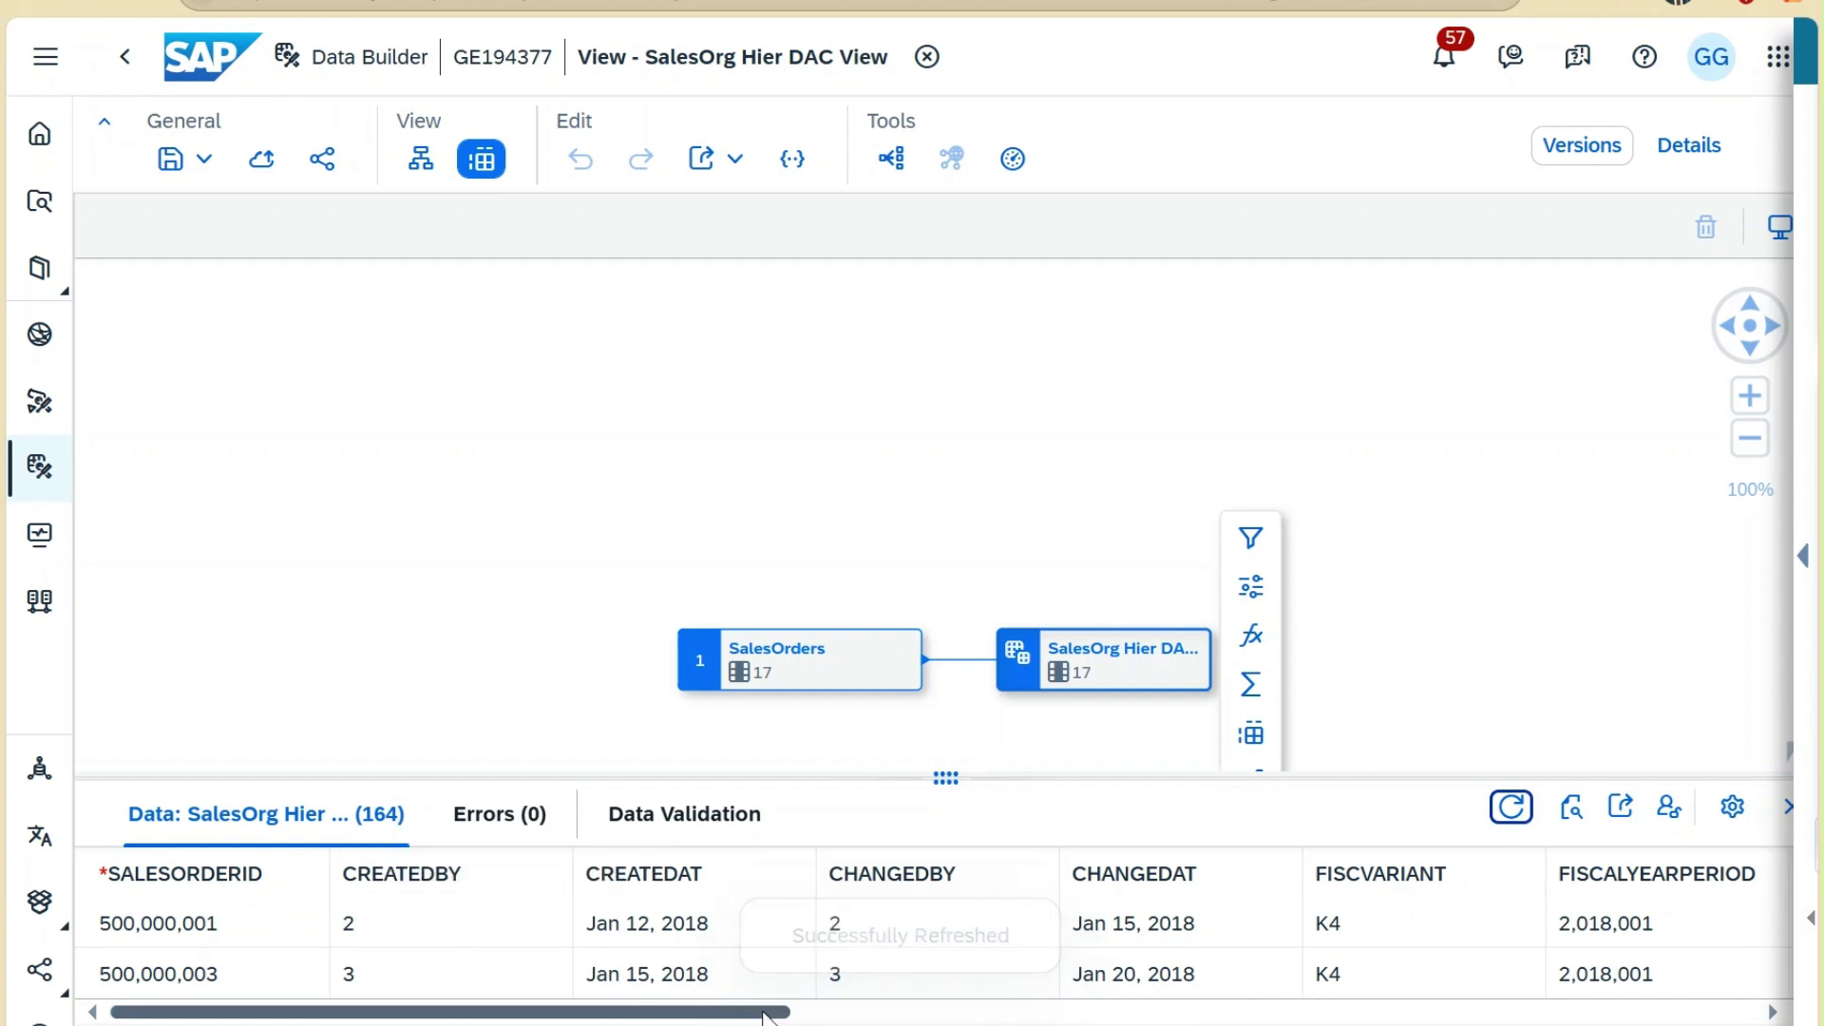
Enlarge the preview and check SALESORG values such as 1700, 1300, 1400 and 1100
{"action": "left_click_drag", "start_coordinate": [941, 785], "coordinate": [950, 360]}
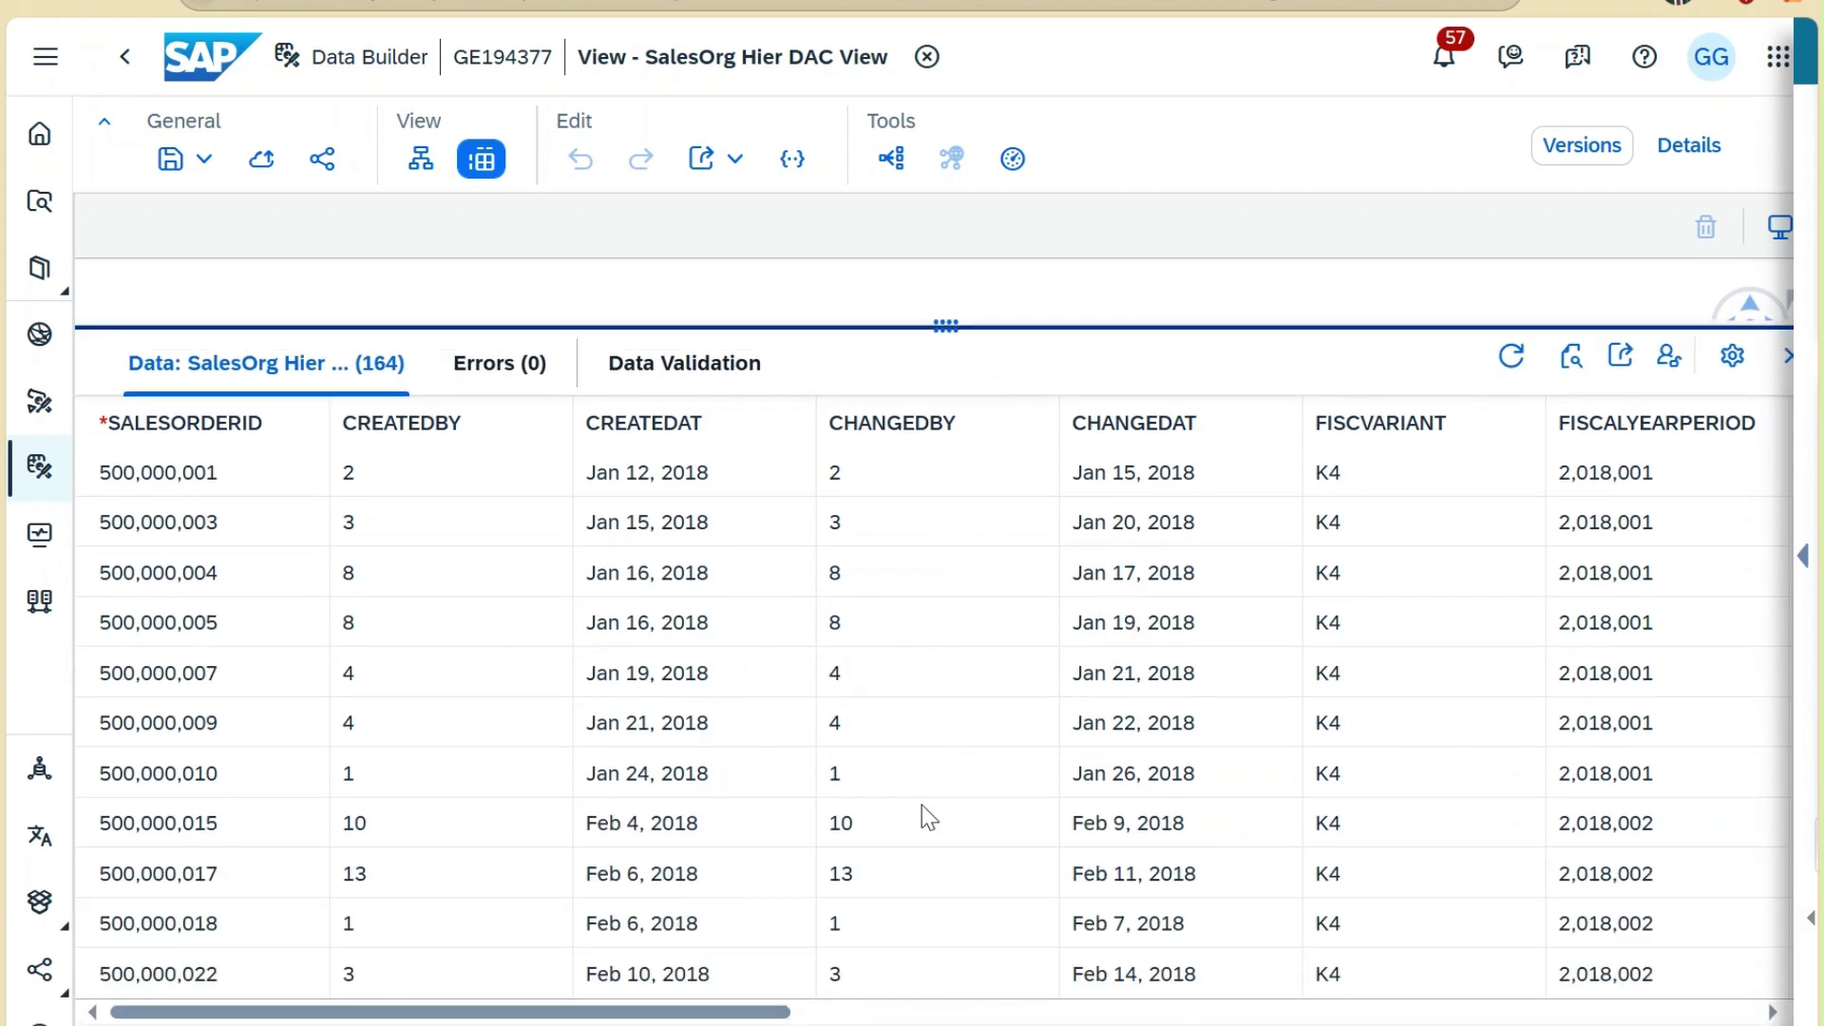
{"action": "left_click", "coordinate": [941, 1013]}
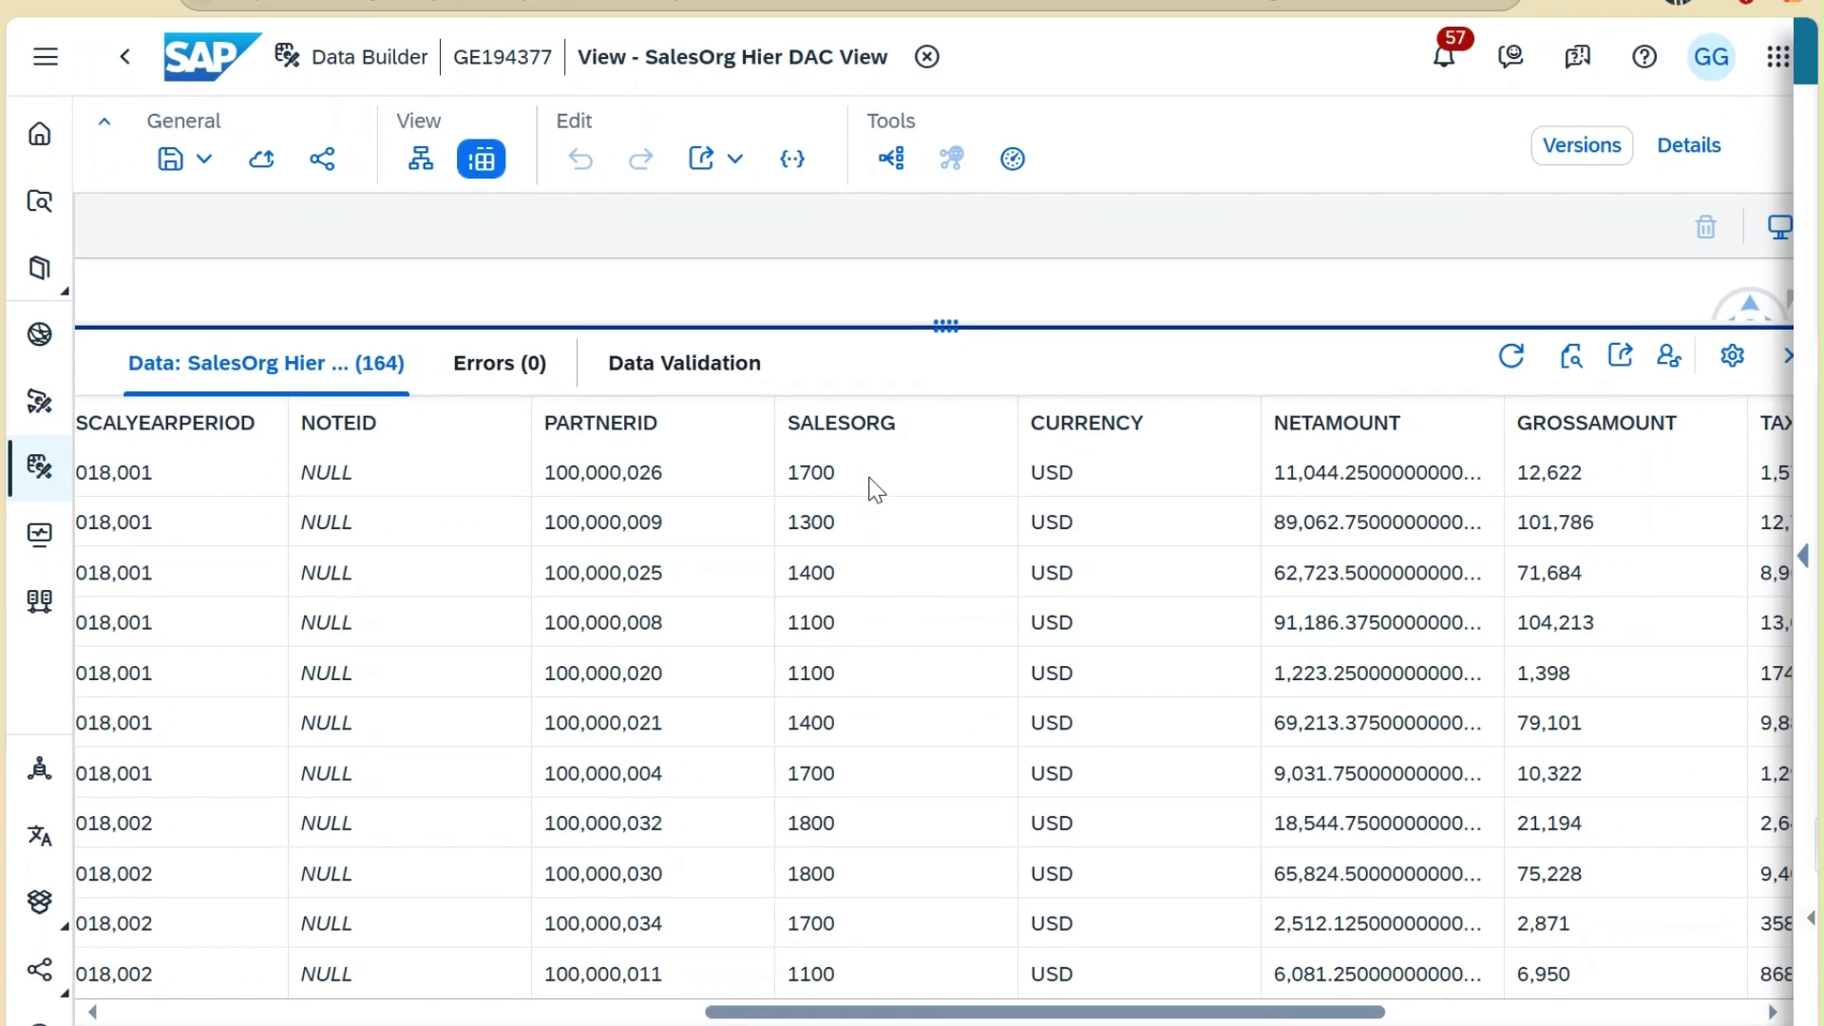
{"action": "left_click", "coordinate": [876, 488]}
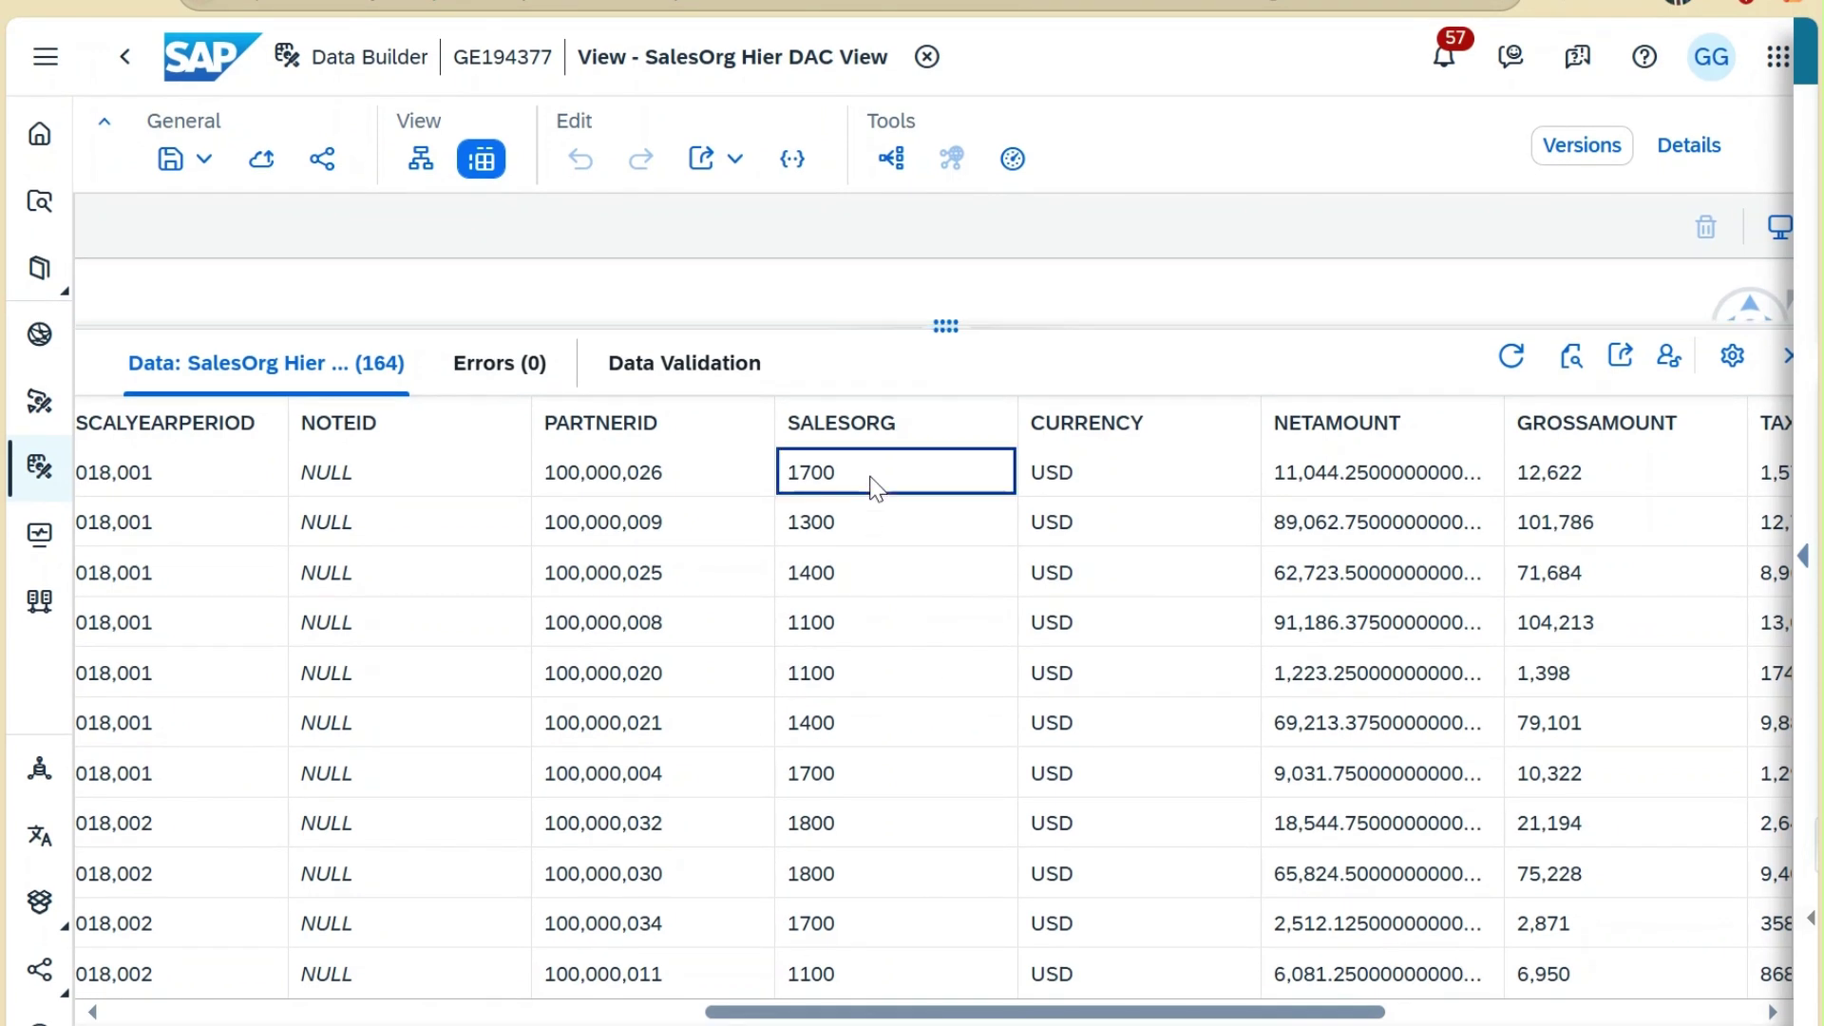
{"action": "left_click", "coordinate": [903, 534]}
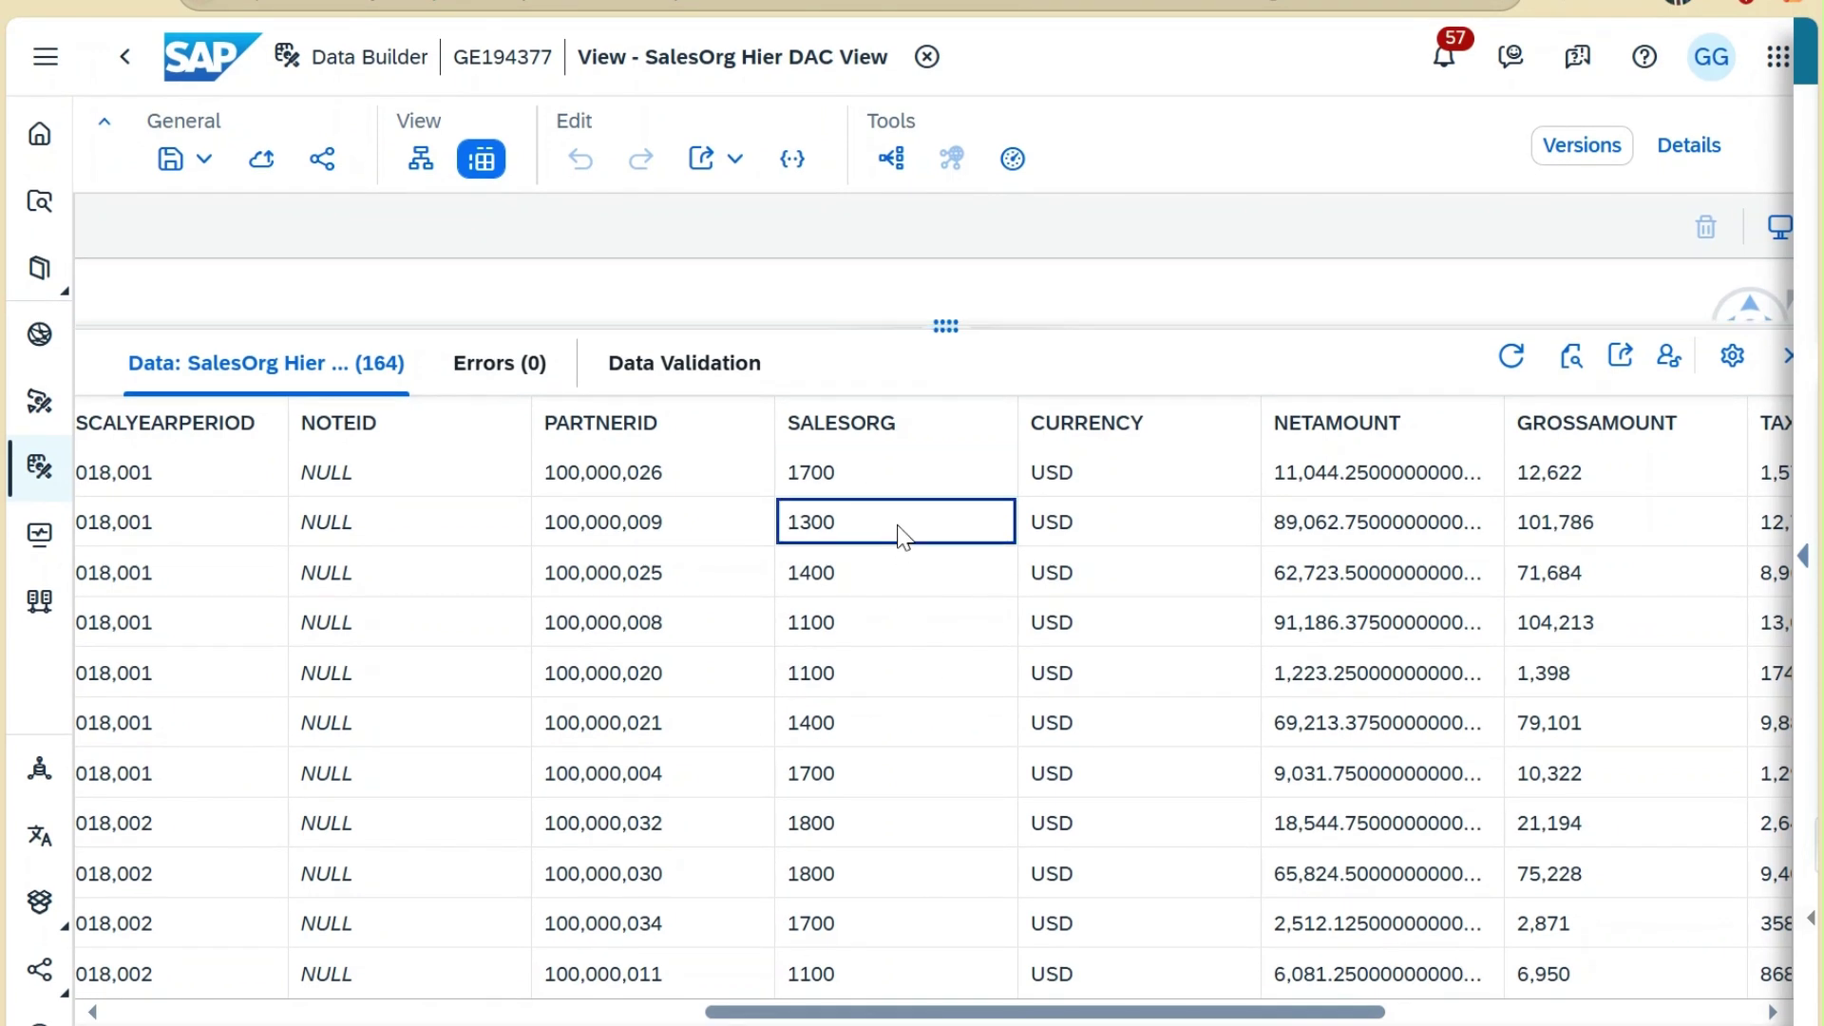
{"action": "left_click", "coordinate": [892, 582]}
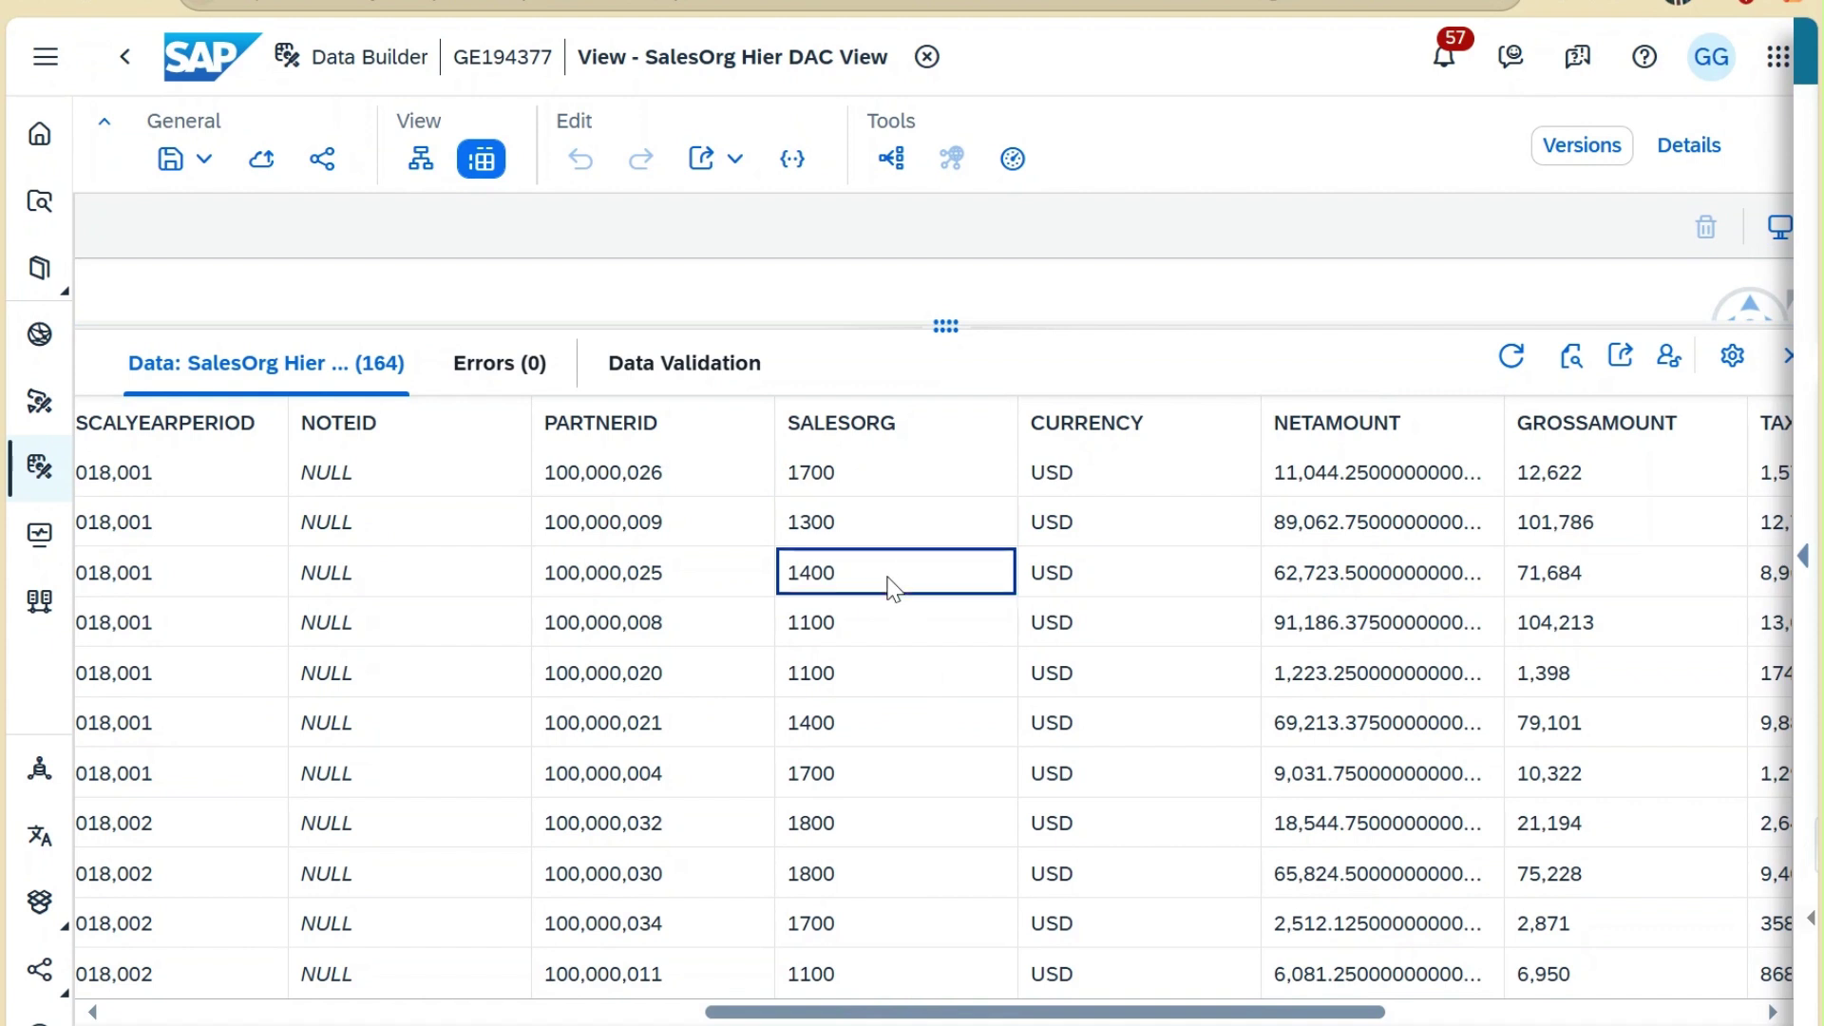
{"action": "left_click", "coordinate": [893, 635]}
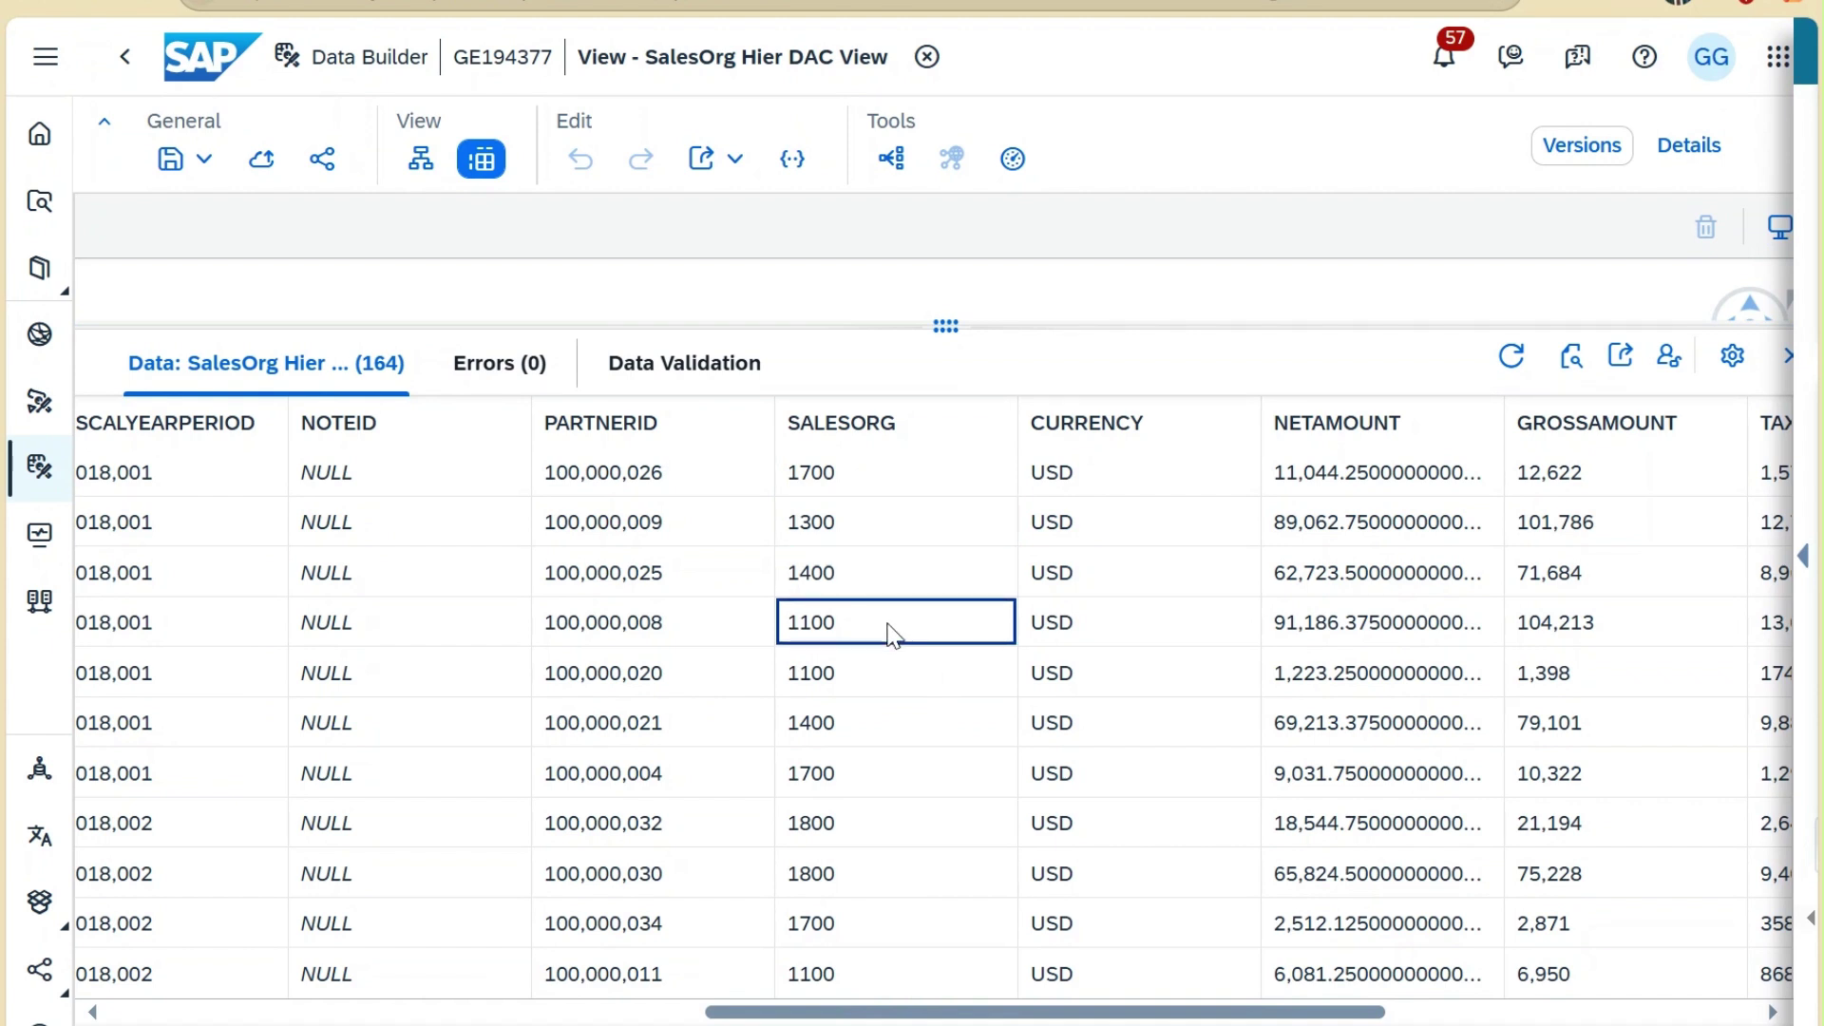
{"action": "left_click", "coordinate": [876, 722]}
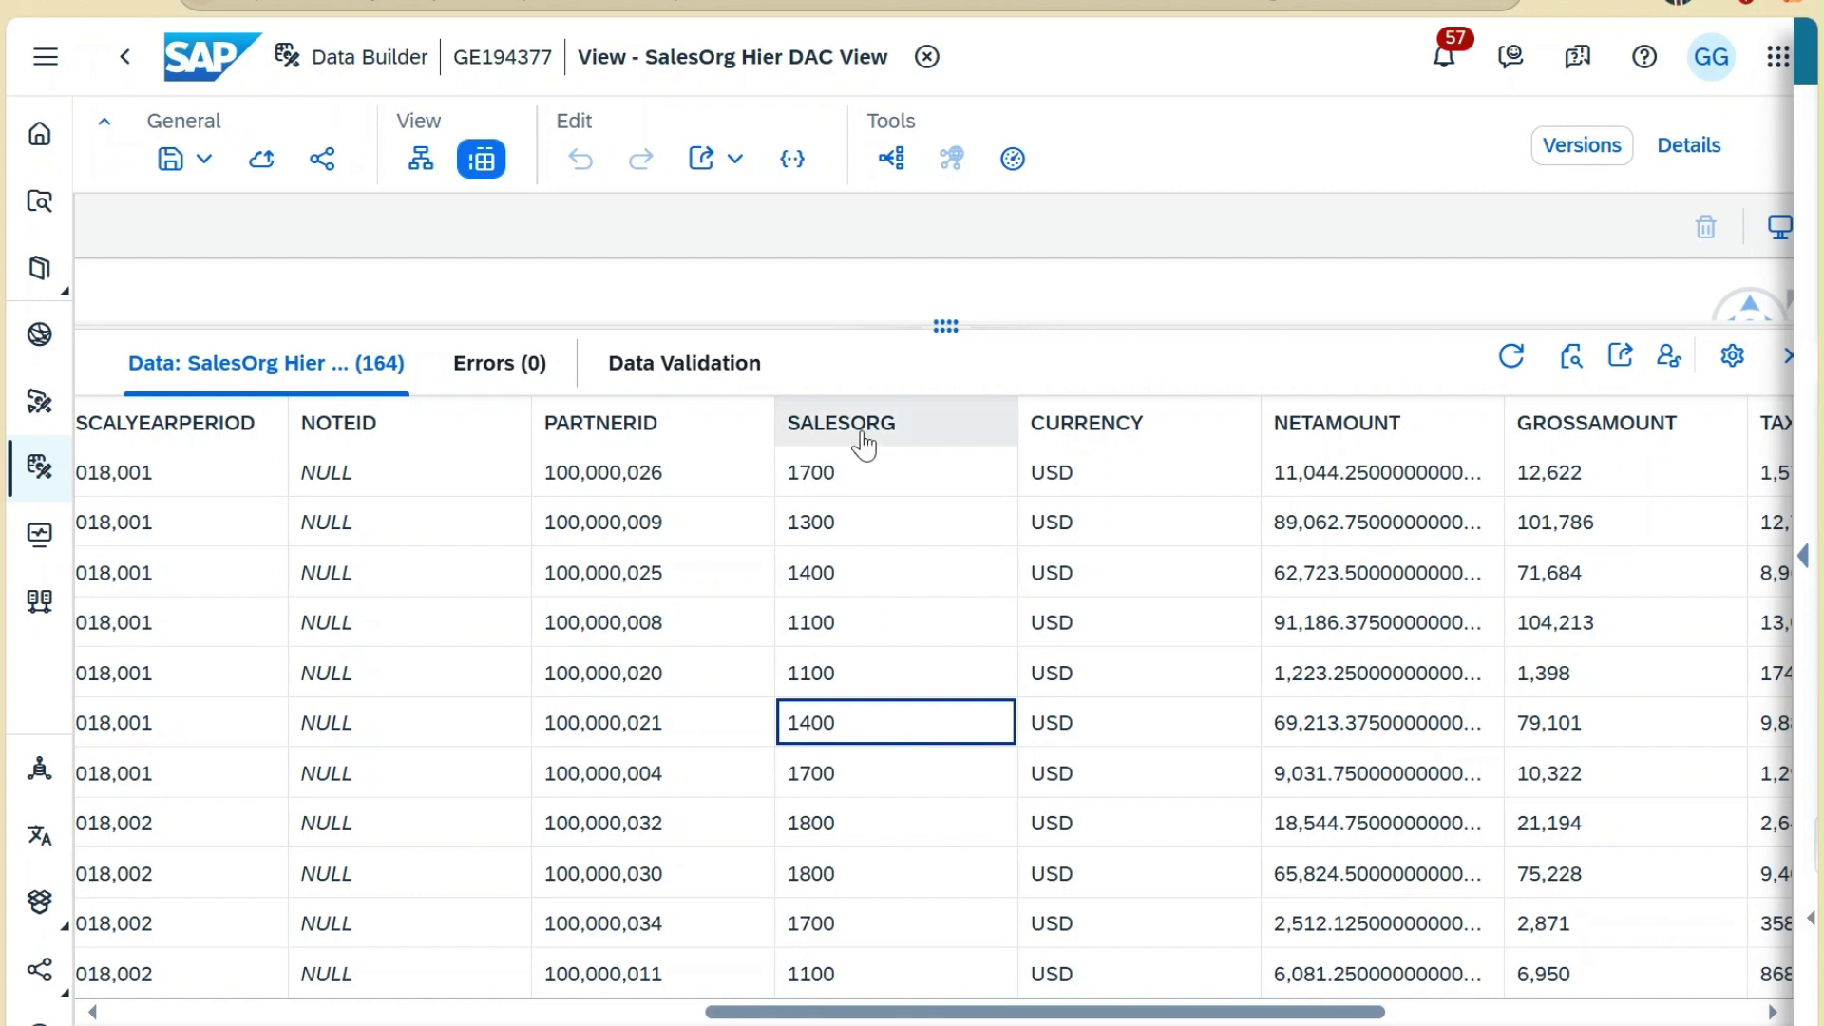
{"action": "scroll", "coordinate": [863, 441], "scroll_direction": "down", "scroll_amount": 10}
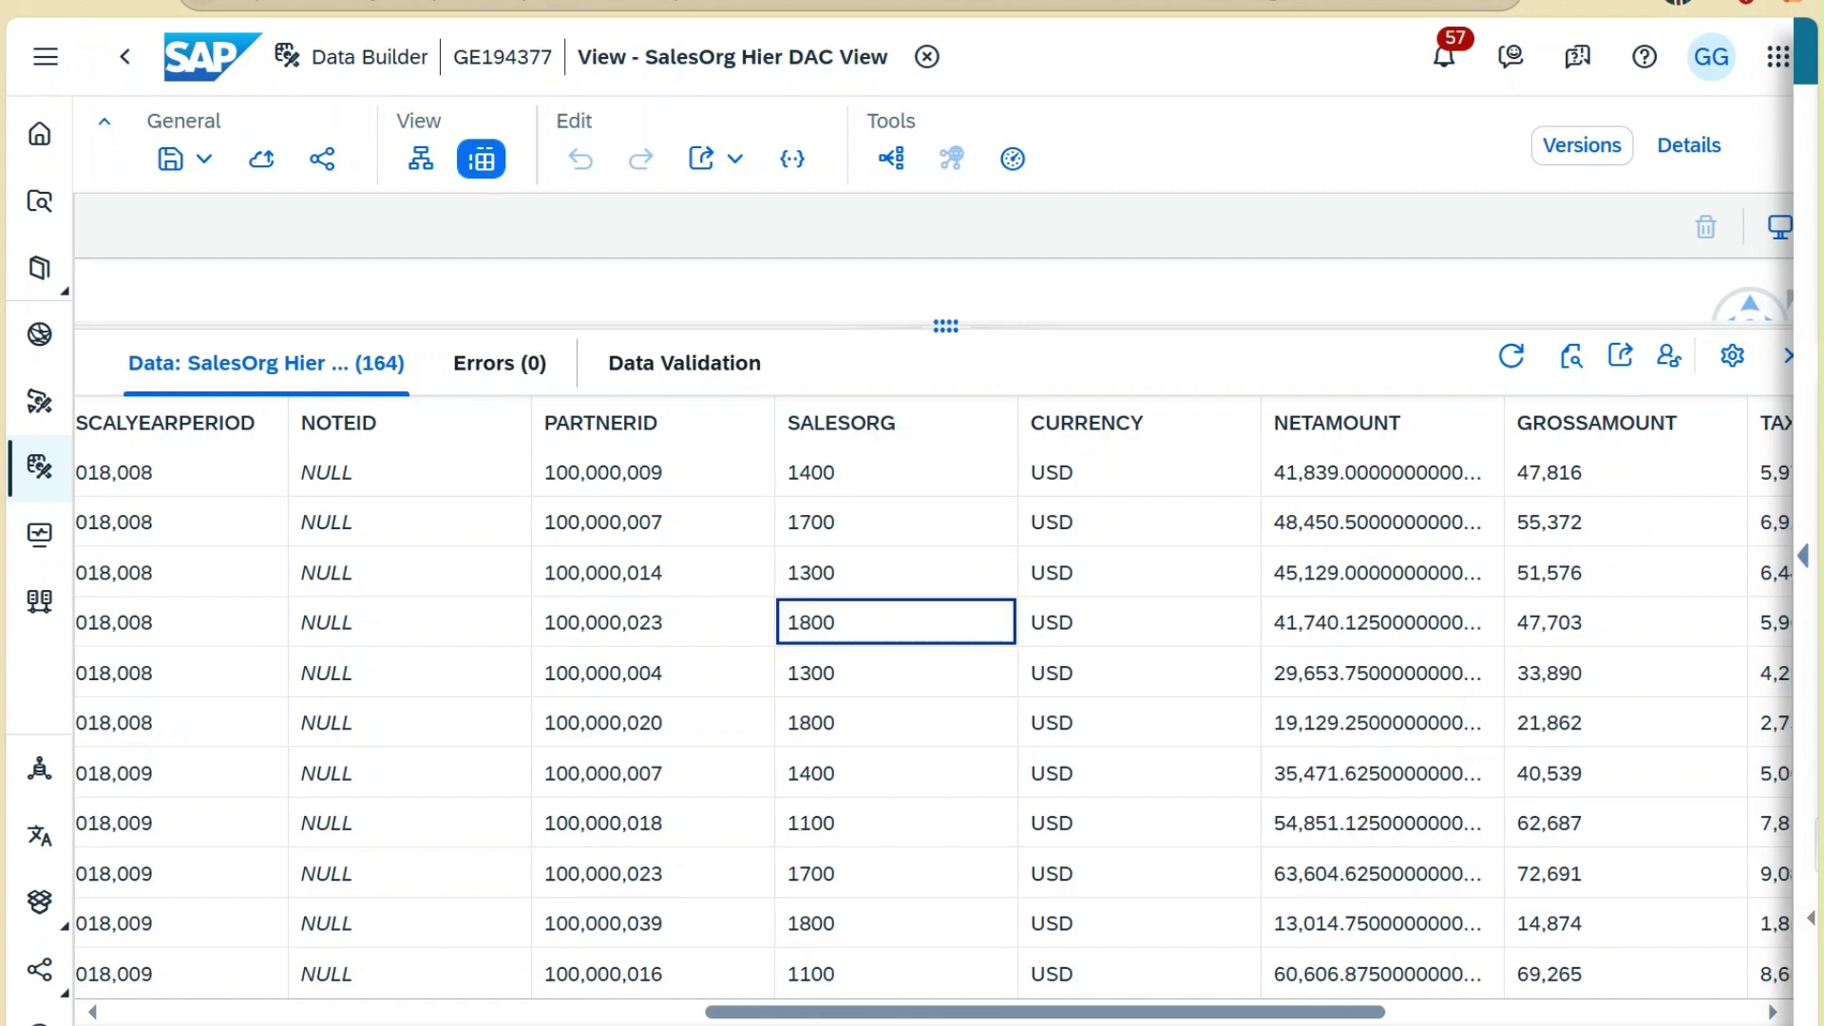
{"action": "scroll", "coordinate": [931, 713], "scroll_direction": "down", "scroll_amount": 5}
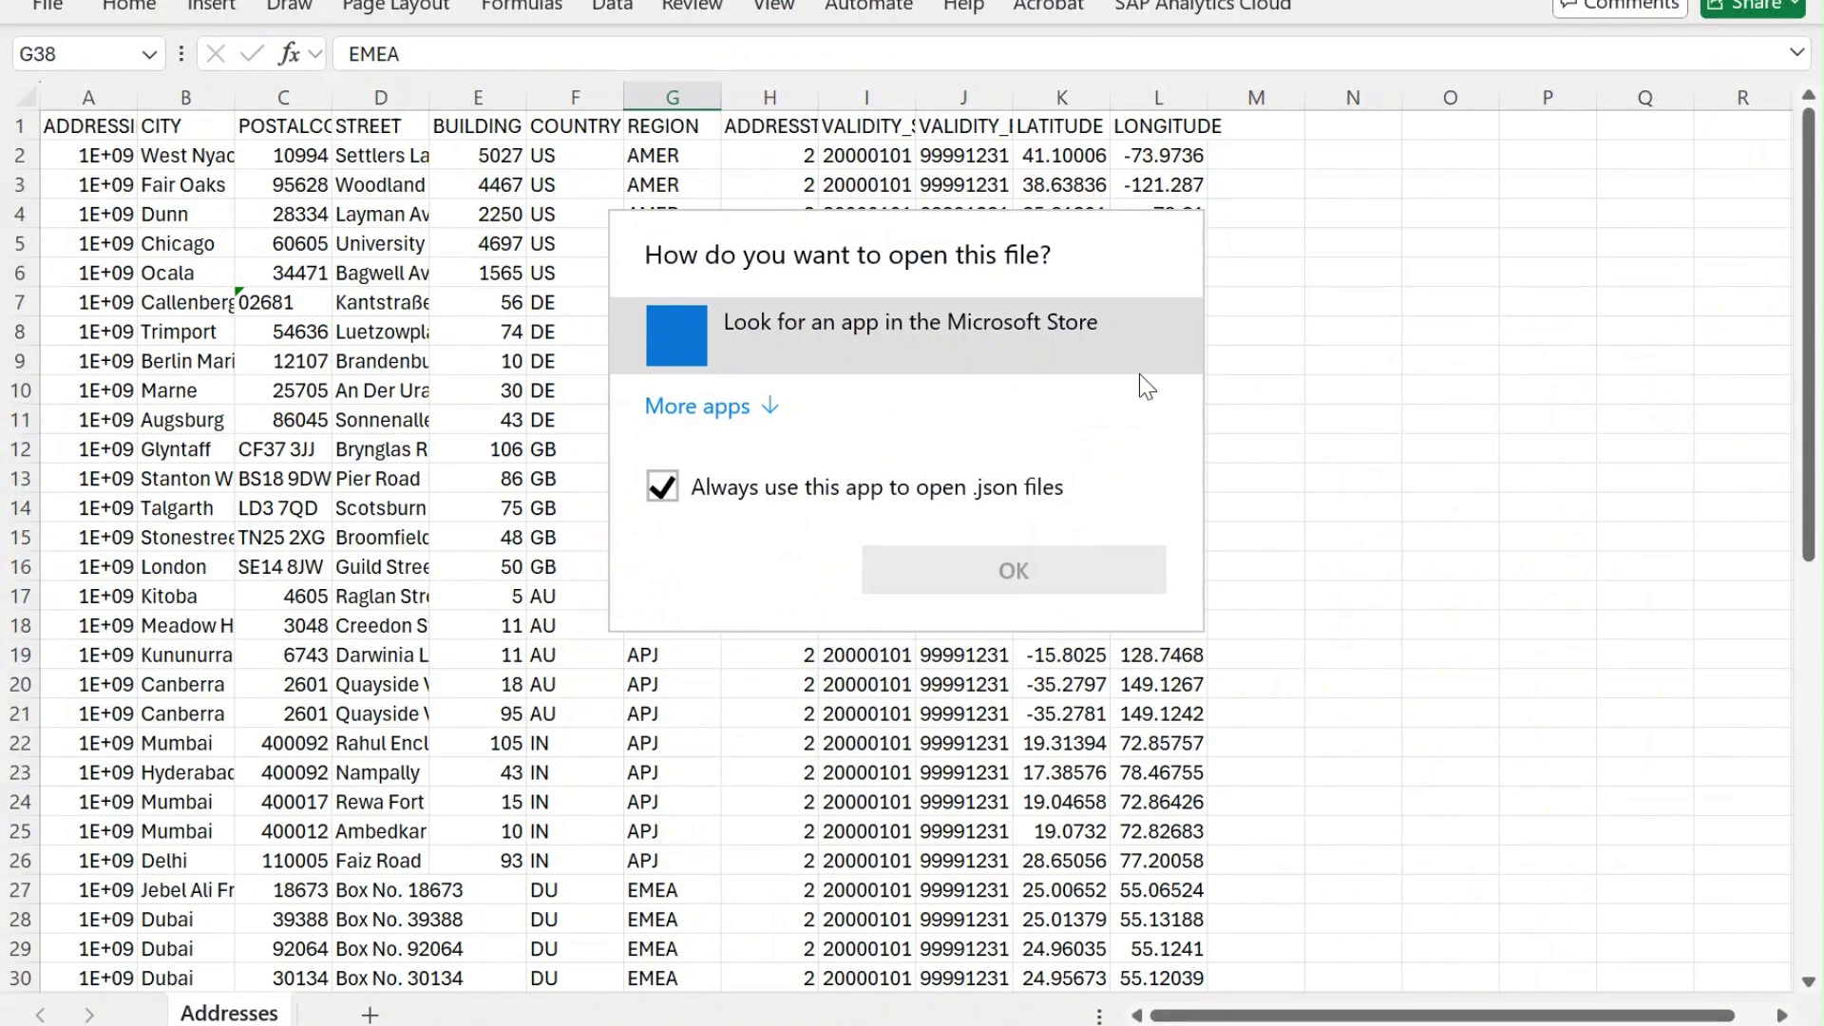
Dismiss the .json open prompt and widen column A on the SalesOrgHier sheet
{"action": "left_click", "coordinate": [905, 729]}
{"action": "mouse_move", "coordinate": [484, 1019]}
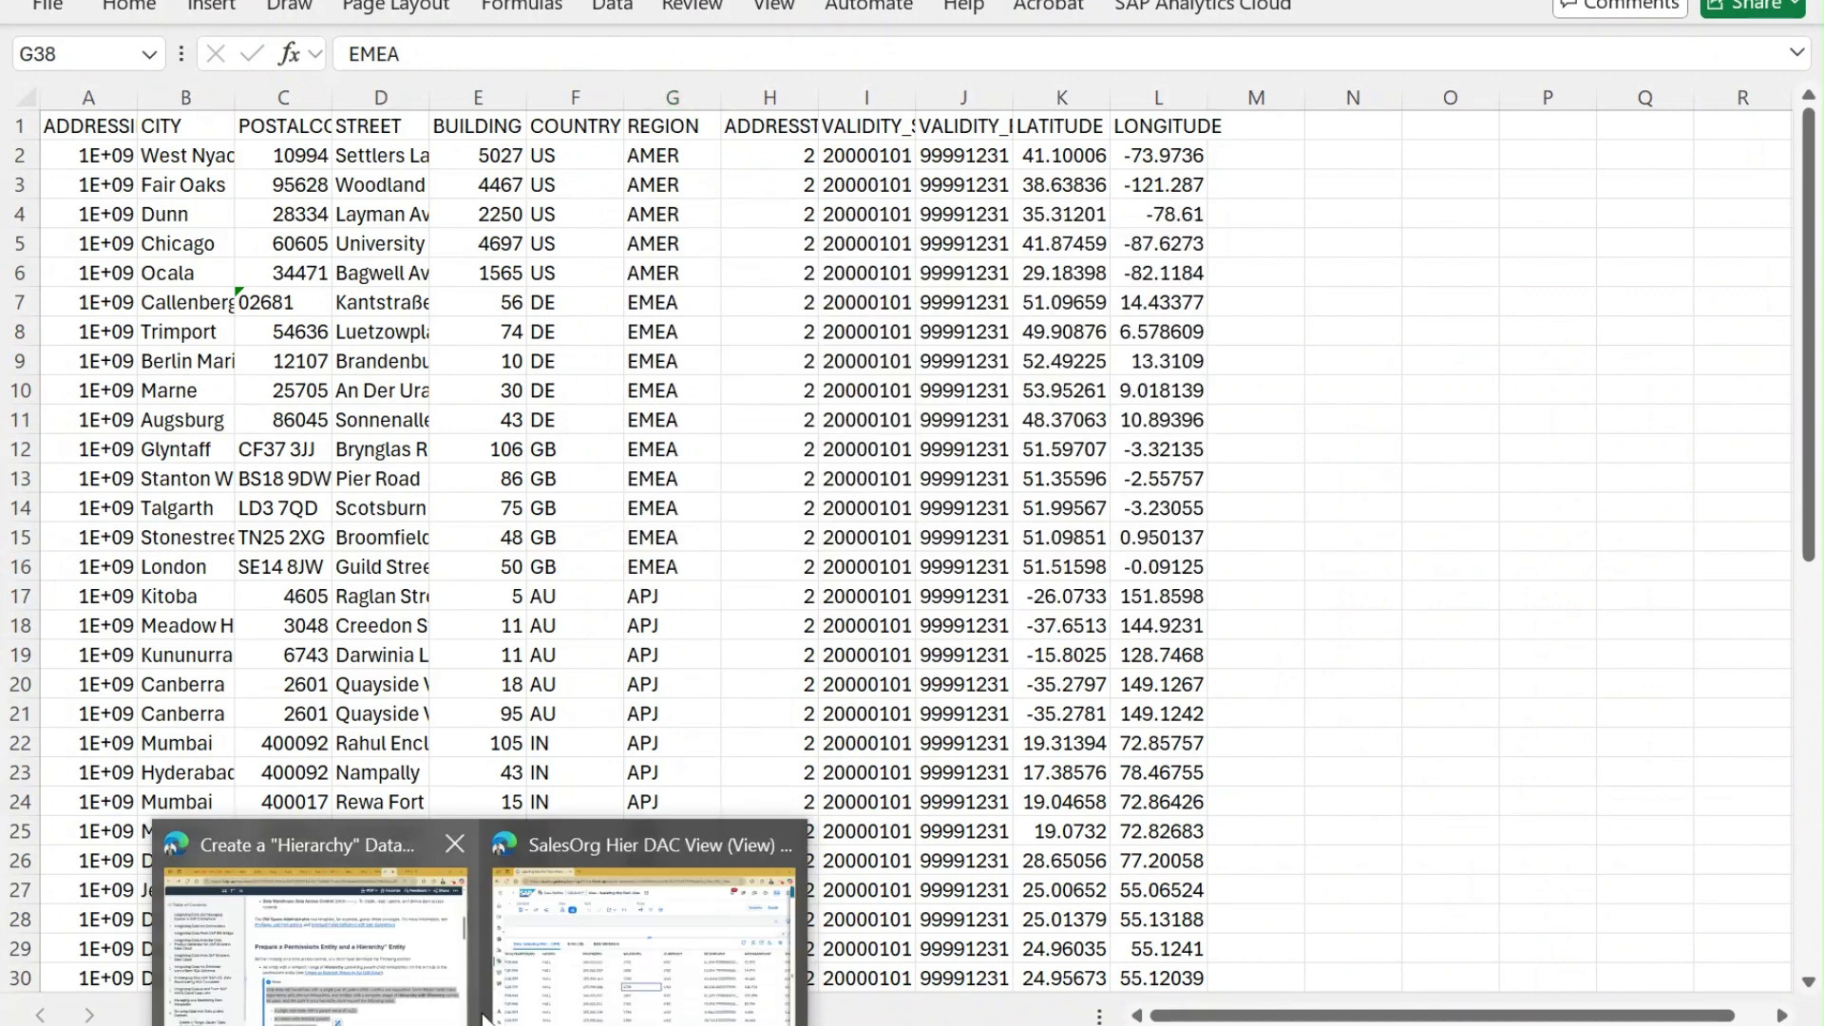
{"action": "left_click_drag", "start_coordinate": [134, 47], "coordinate": [395, 68]}
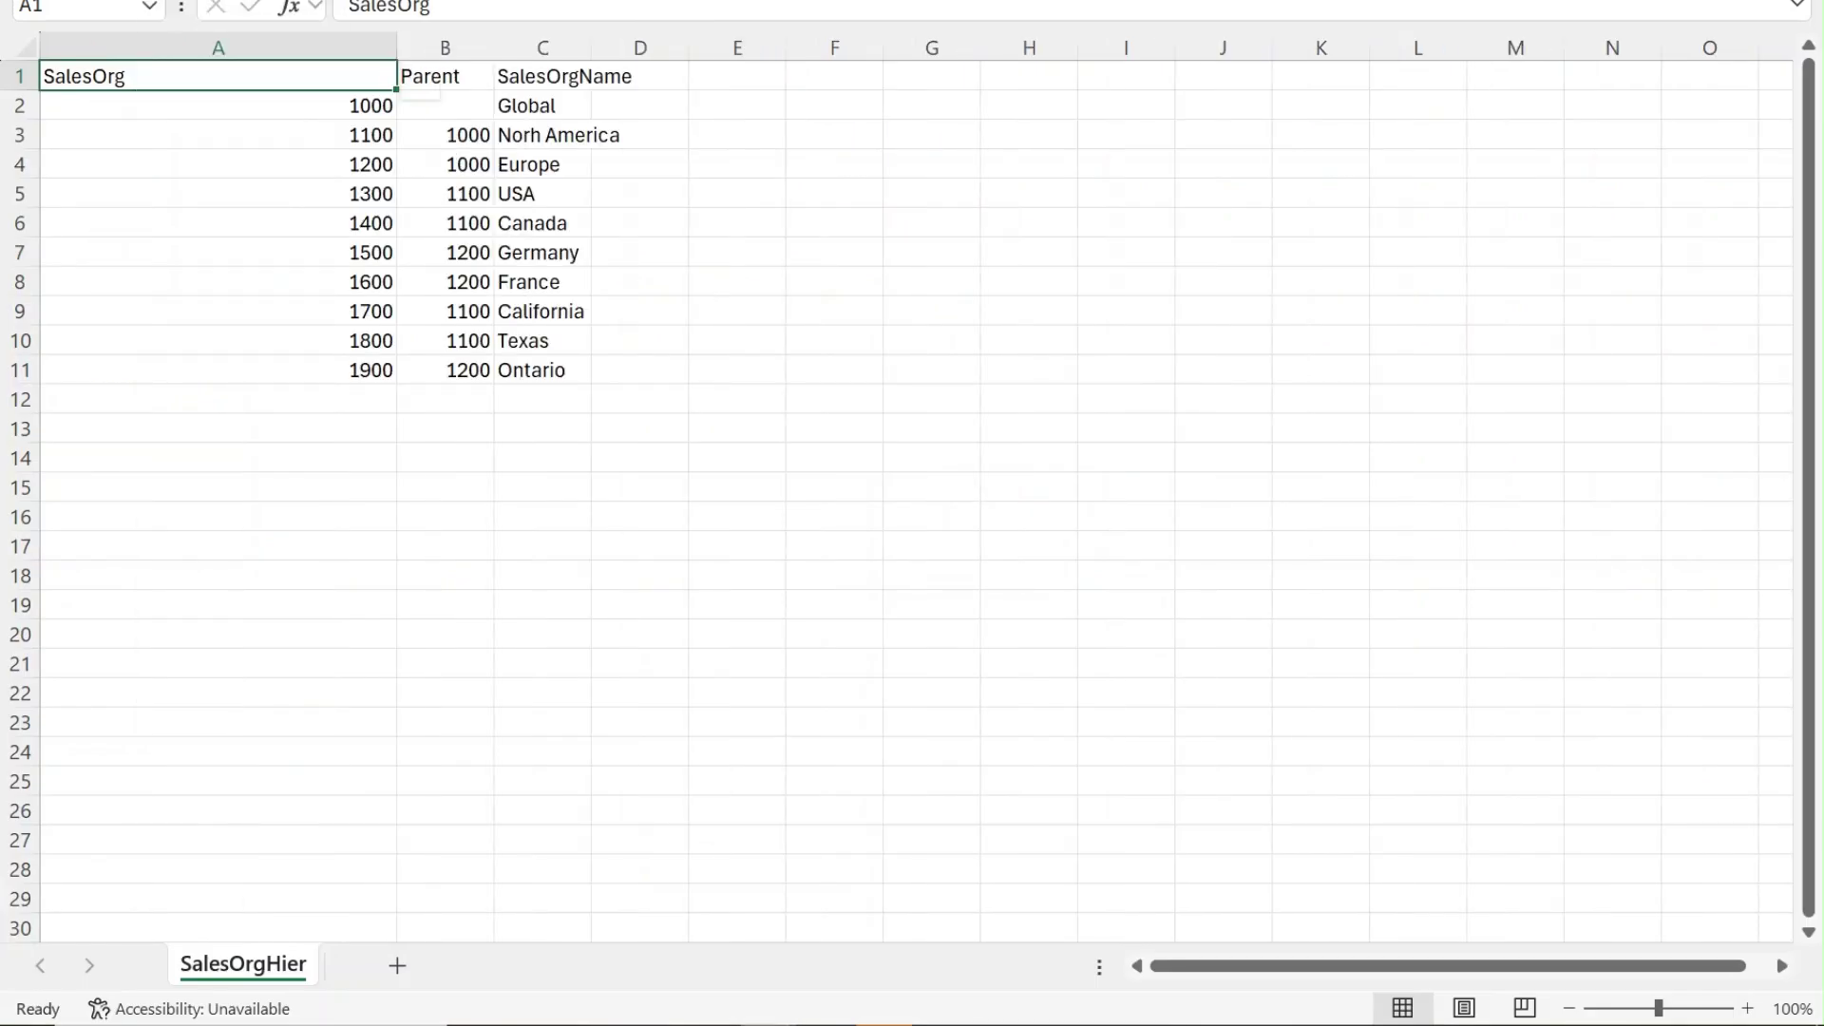
Widen column A in SalesOrgPermission, check the user's 1100 in B6, then select 1100 in SalesOrgHier A3
{"action": "left_click", "coordinate": [802, 956]}
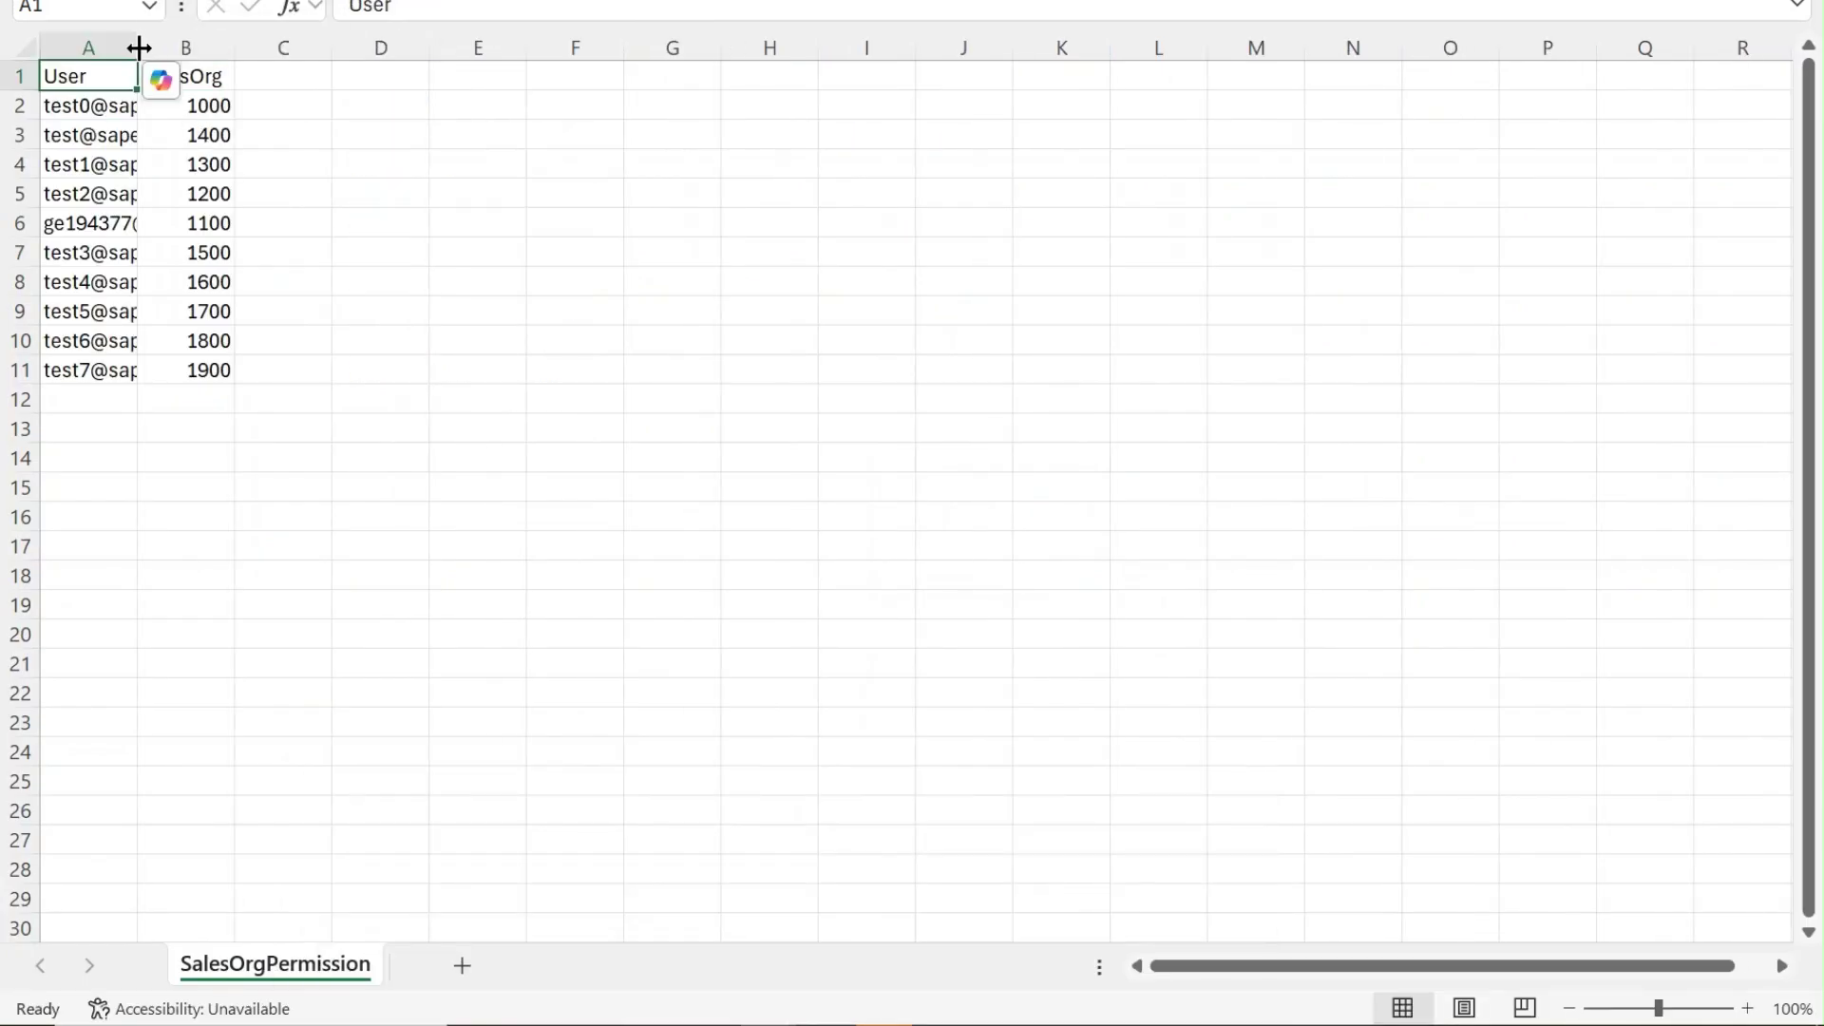
{"action": "left_click_drag", "start_coordinate": [139, 48], "coordinate": [399, 70]}
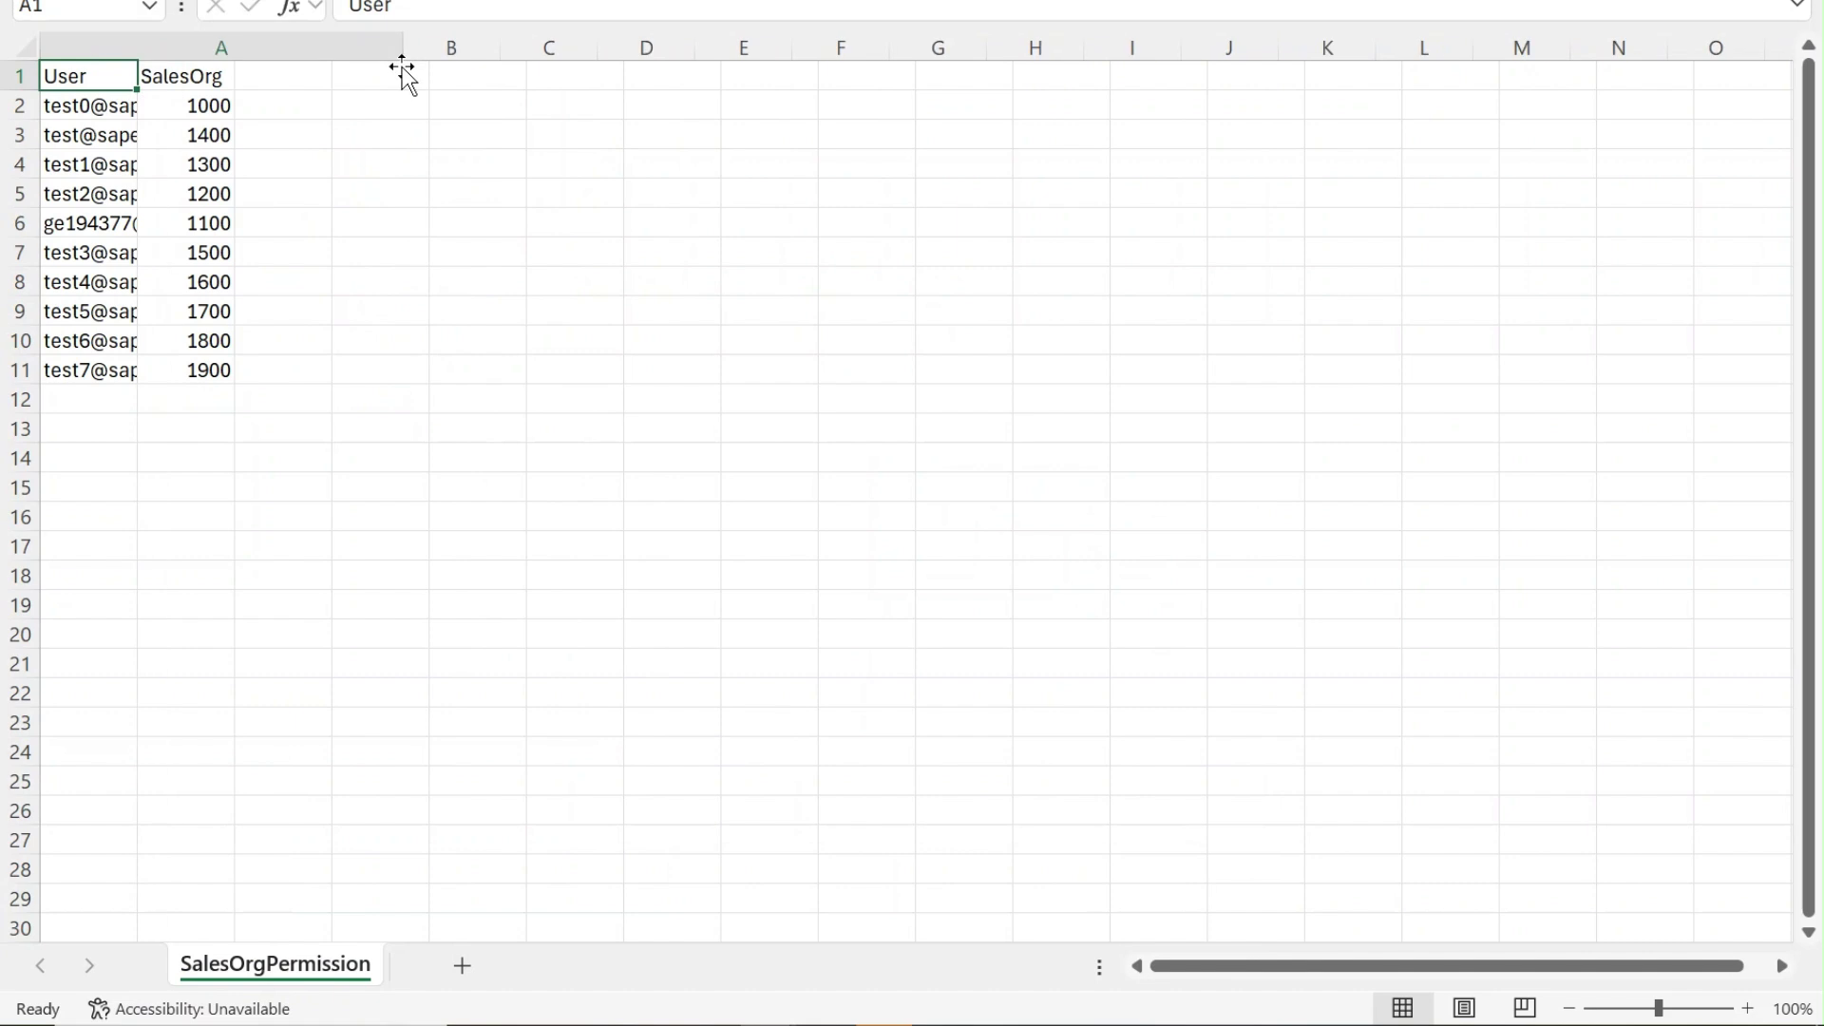
{"action": "left_click", "coordinate": [15, 222]}
{"action": "left_click", "coordinate": [471, 220]}
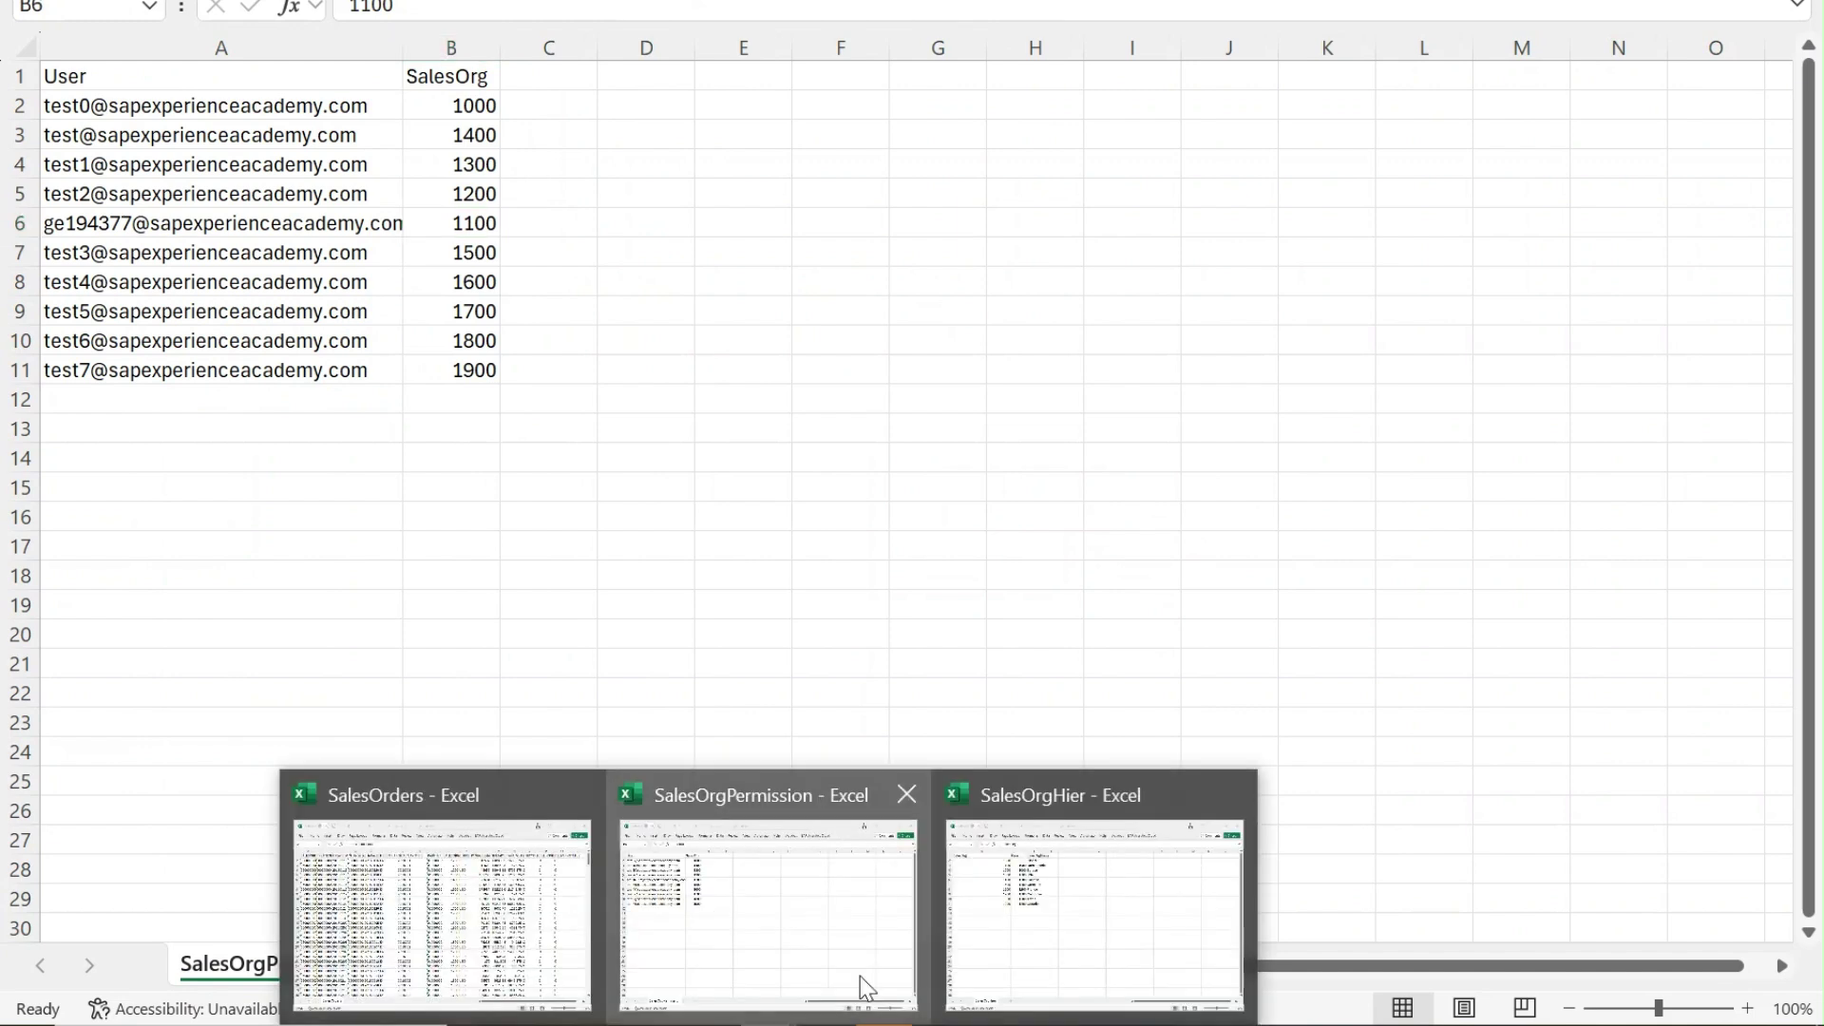
{"action": "left_click", "coordinate": [1030, 960]}
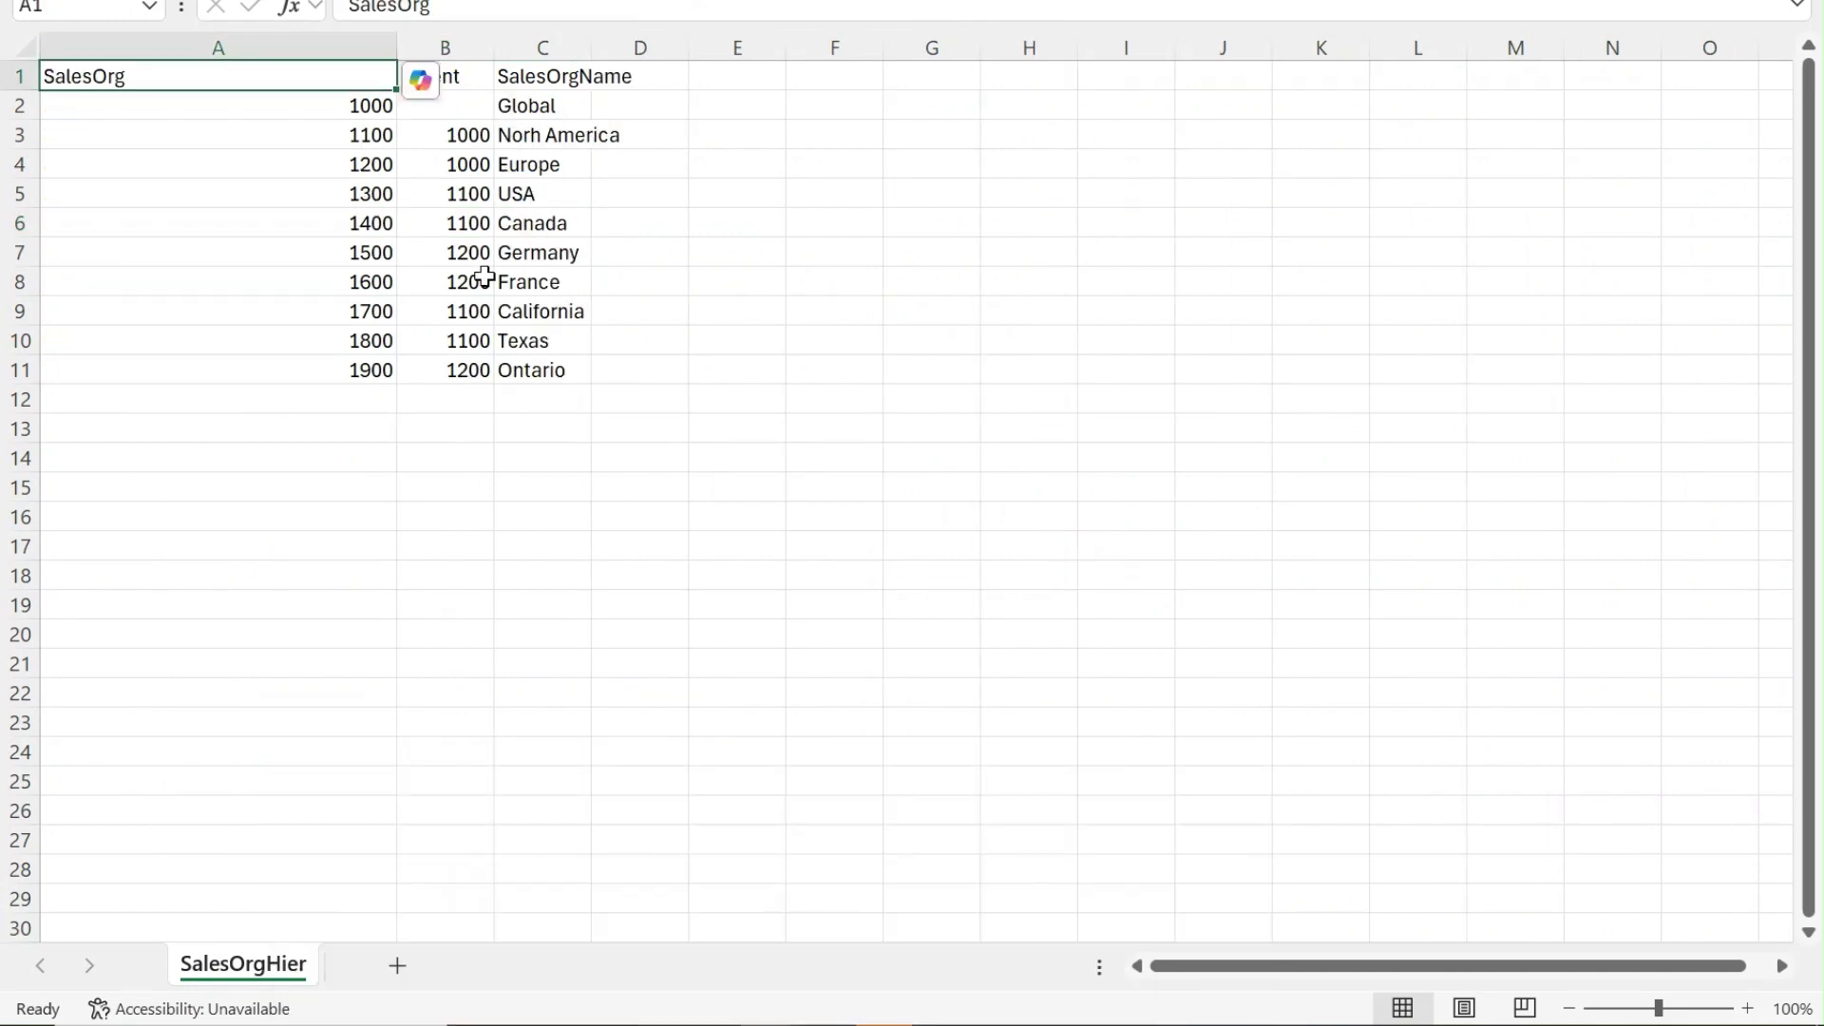
{"action": "left_click", "coordinate": [366, 138]}
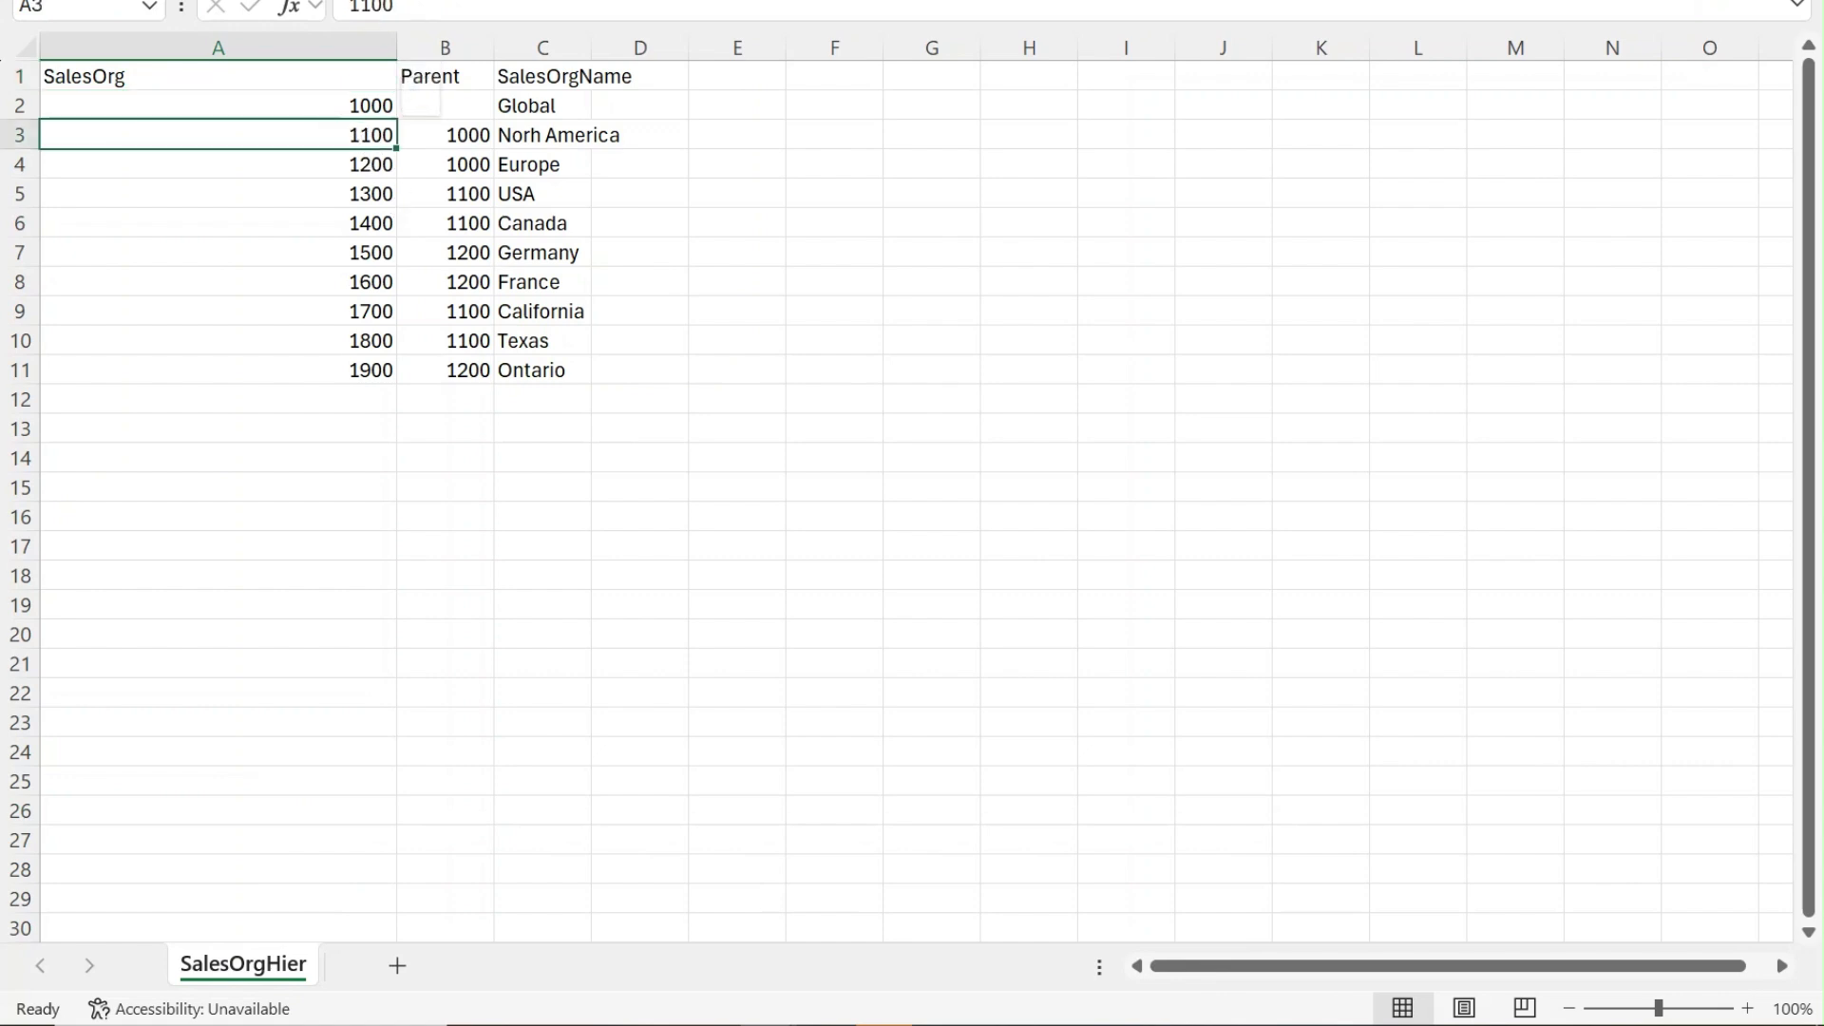
Pick up A3's yellow highlight with Format Painter from the Home ribbon
{"action": "key", "text": "alt+w"}
{"action": "key", "text": "f"}
{"action": "key", "text": "f"}
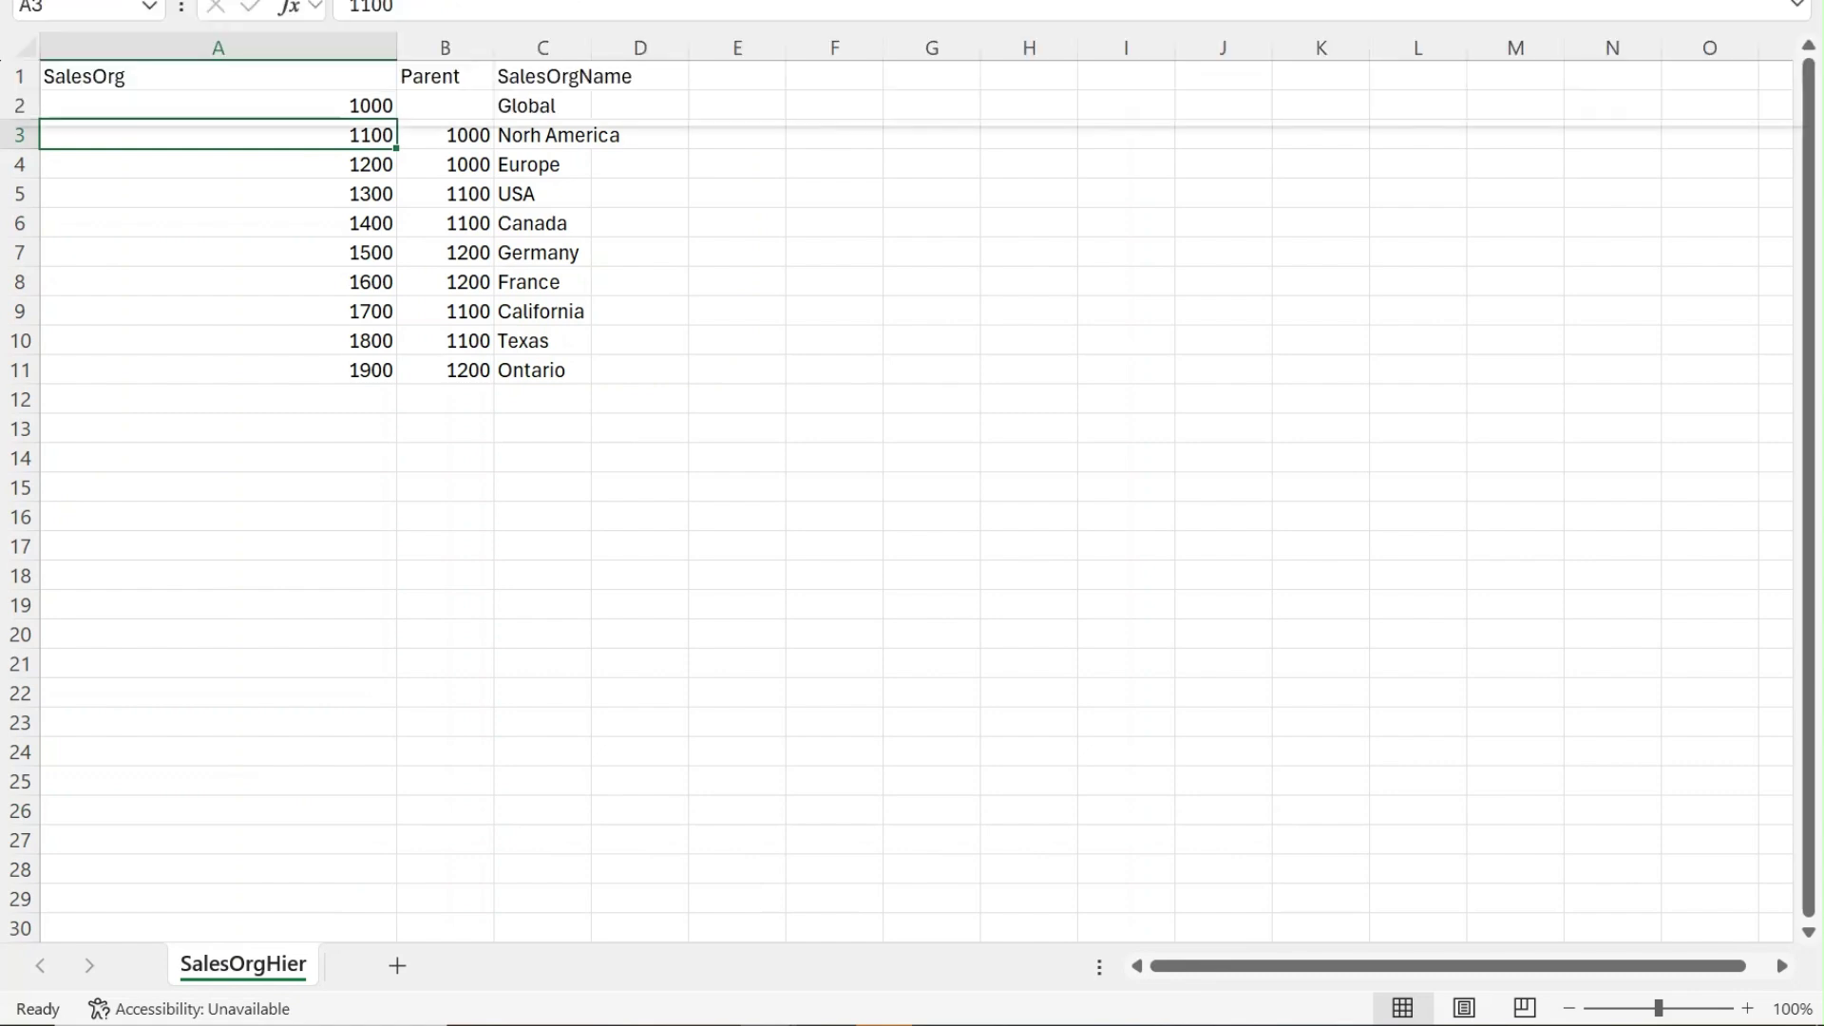
{"action": "key", "text": "alt+w"}
{"action": "key", "text": "f"}
{"action": "key", "text": "f"}
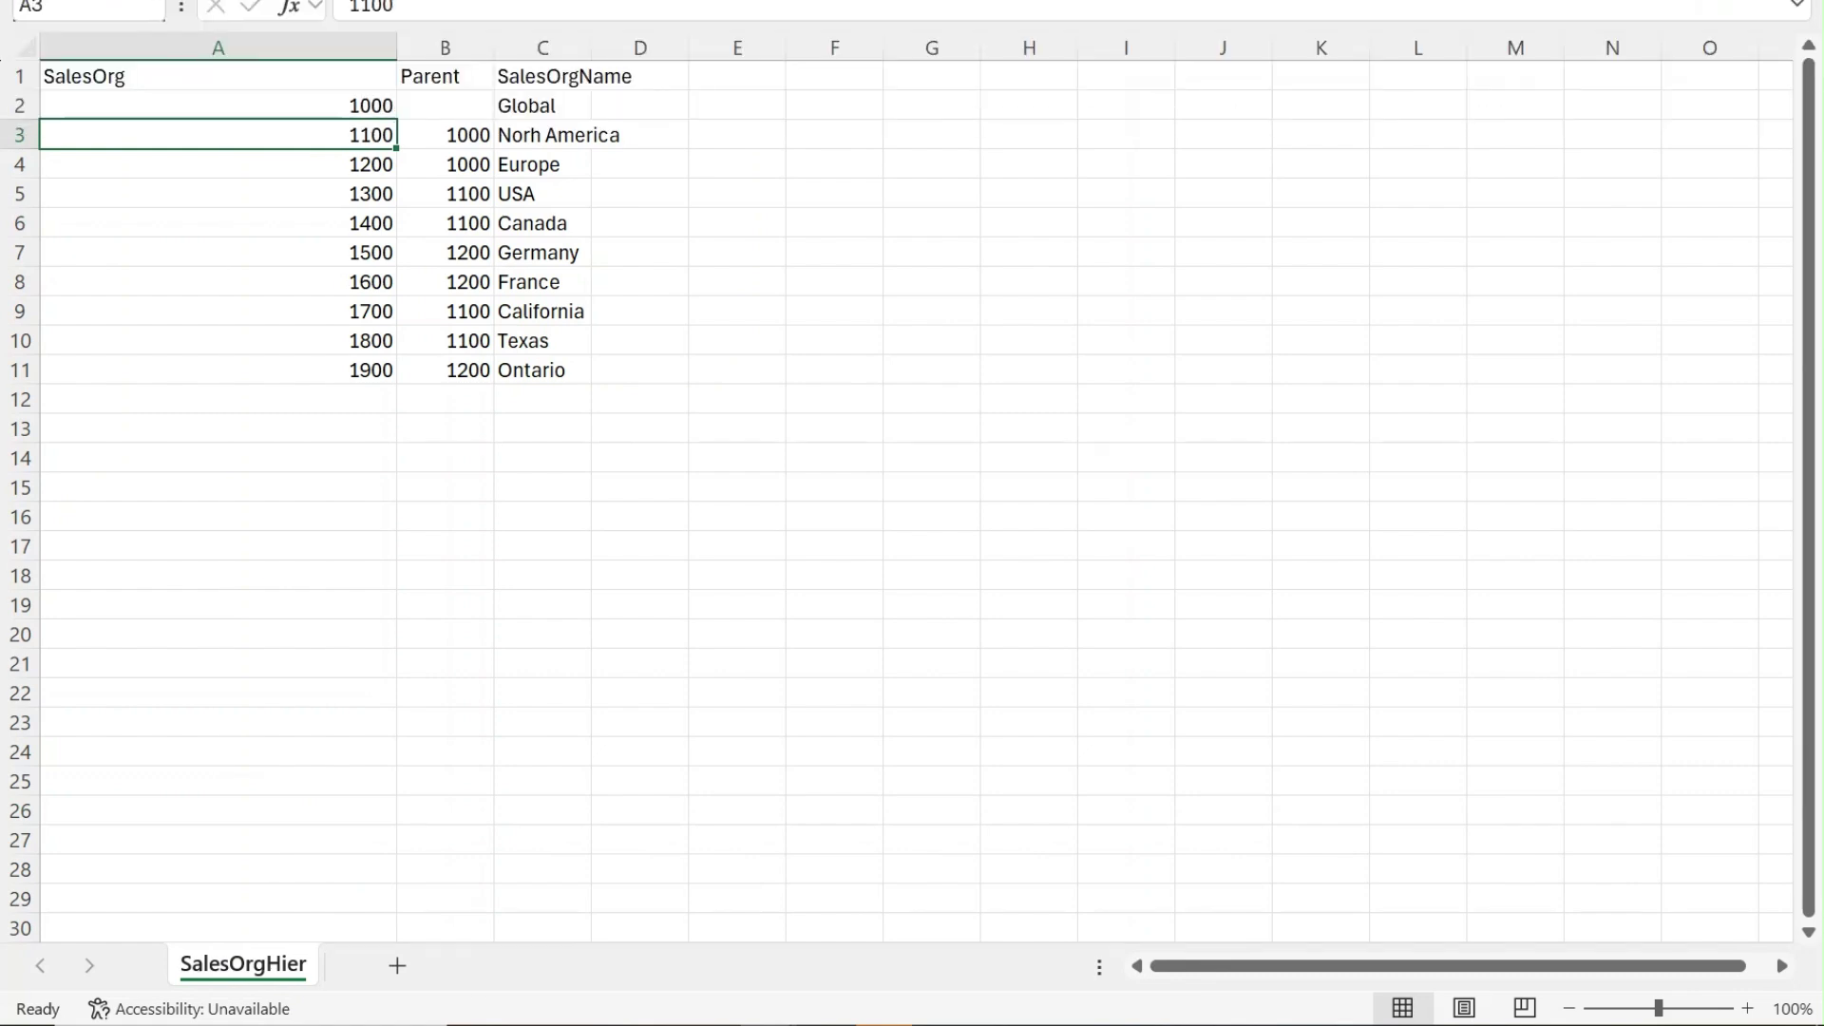
{"action": "key", "text": "alt+n"}
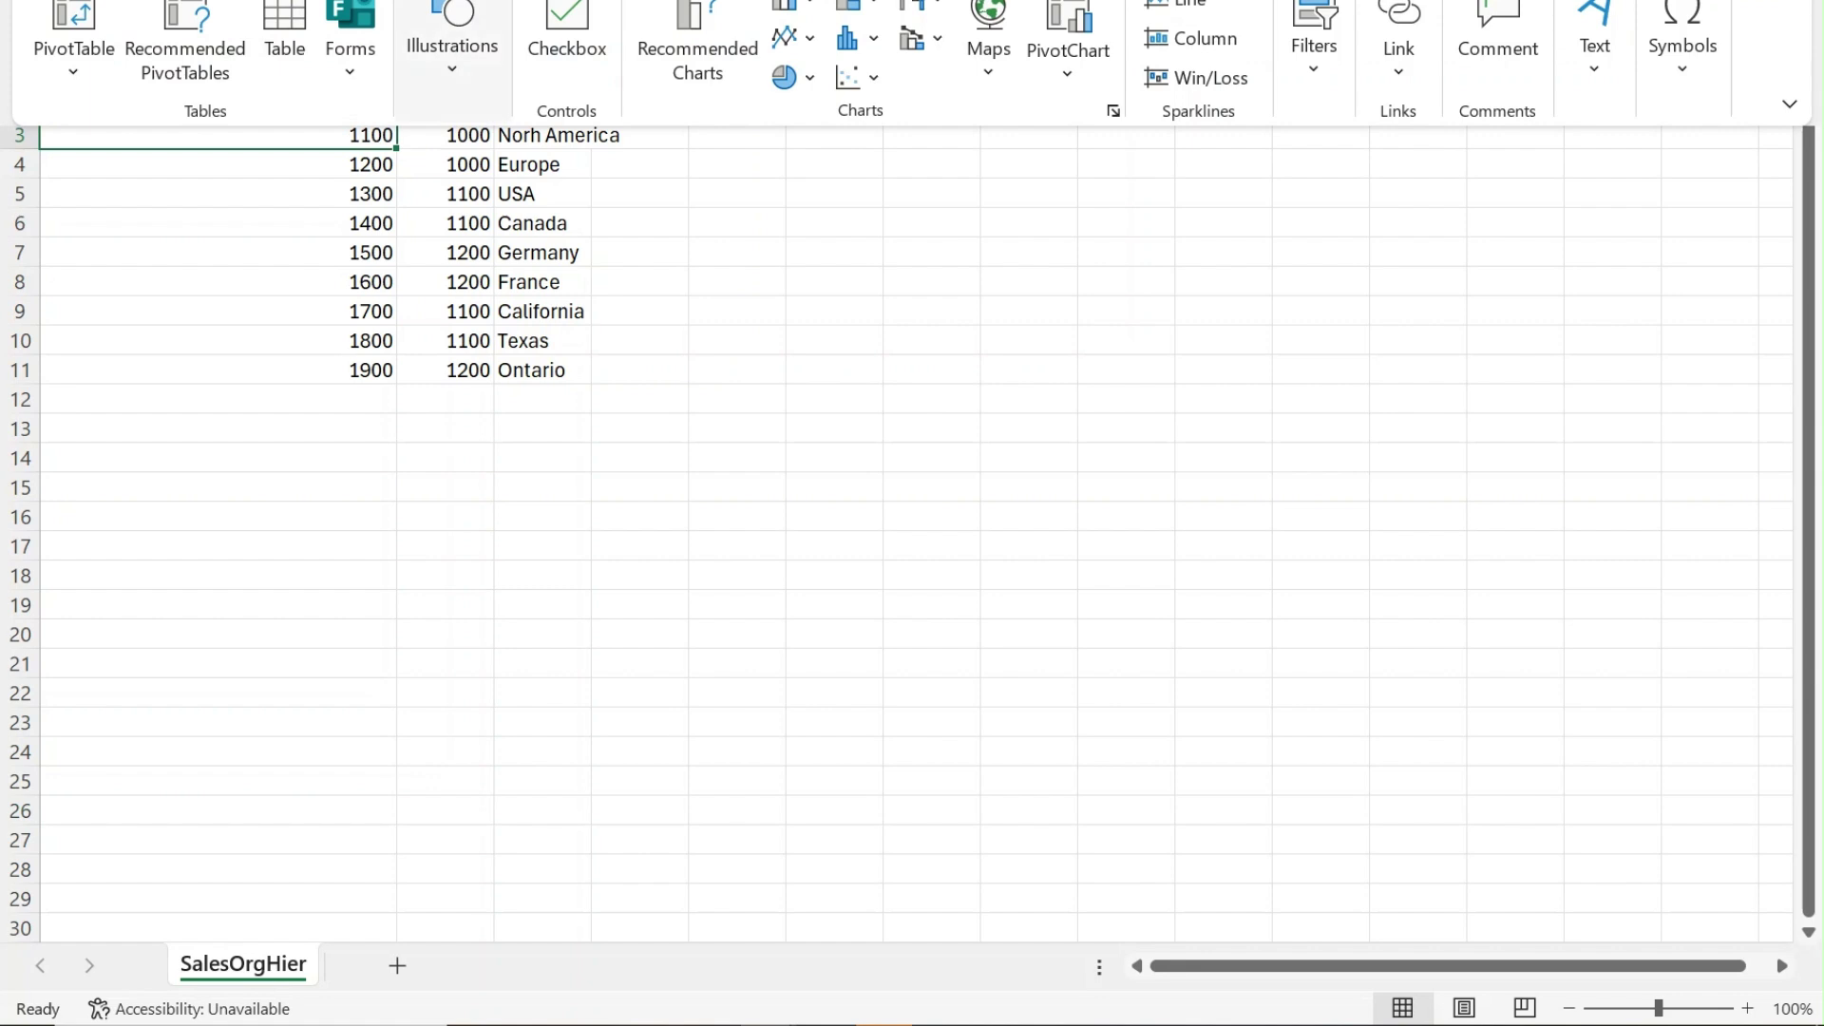
{"action": "key", "text": "alt+h"}
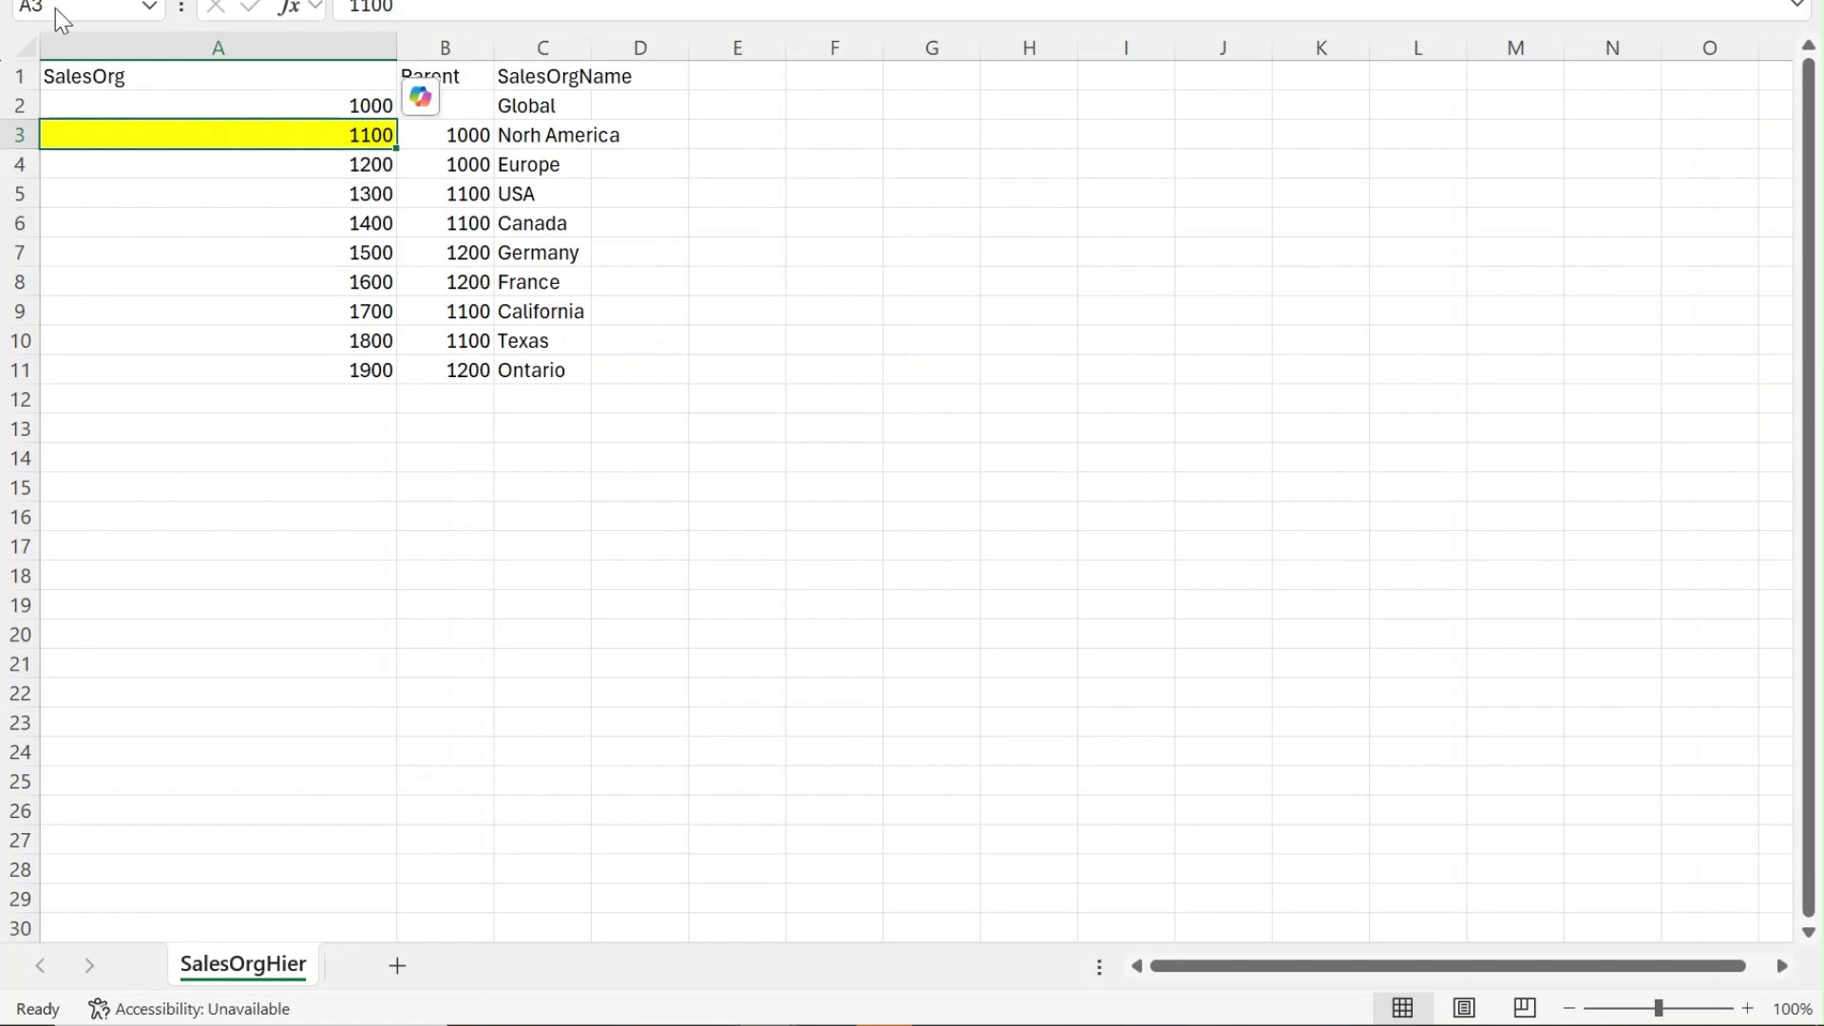
{"action": "key", "text": "alt+h"}
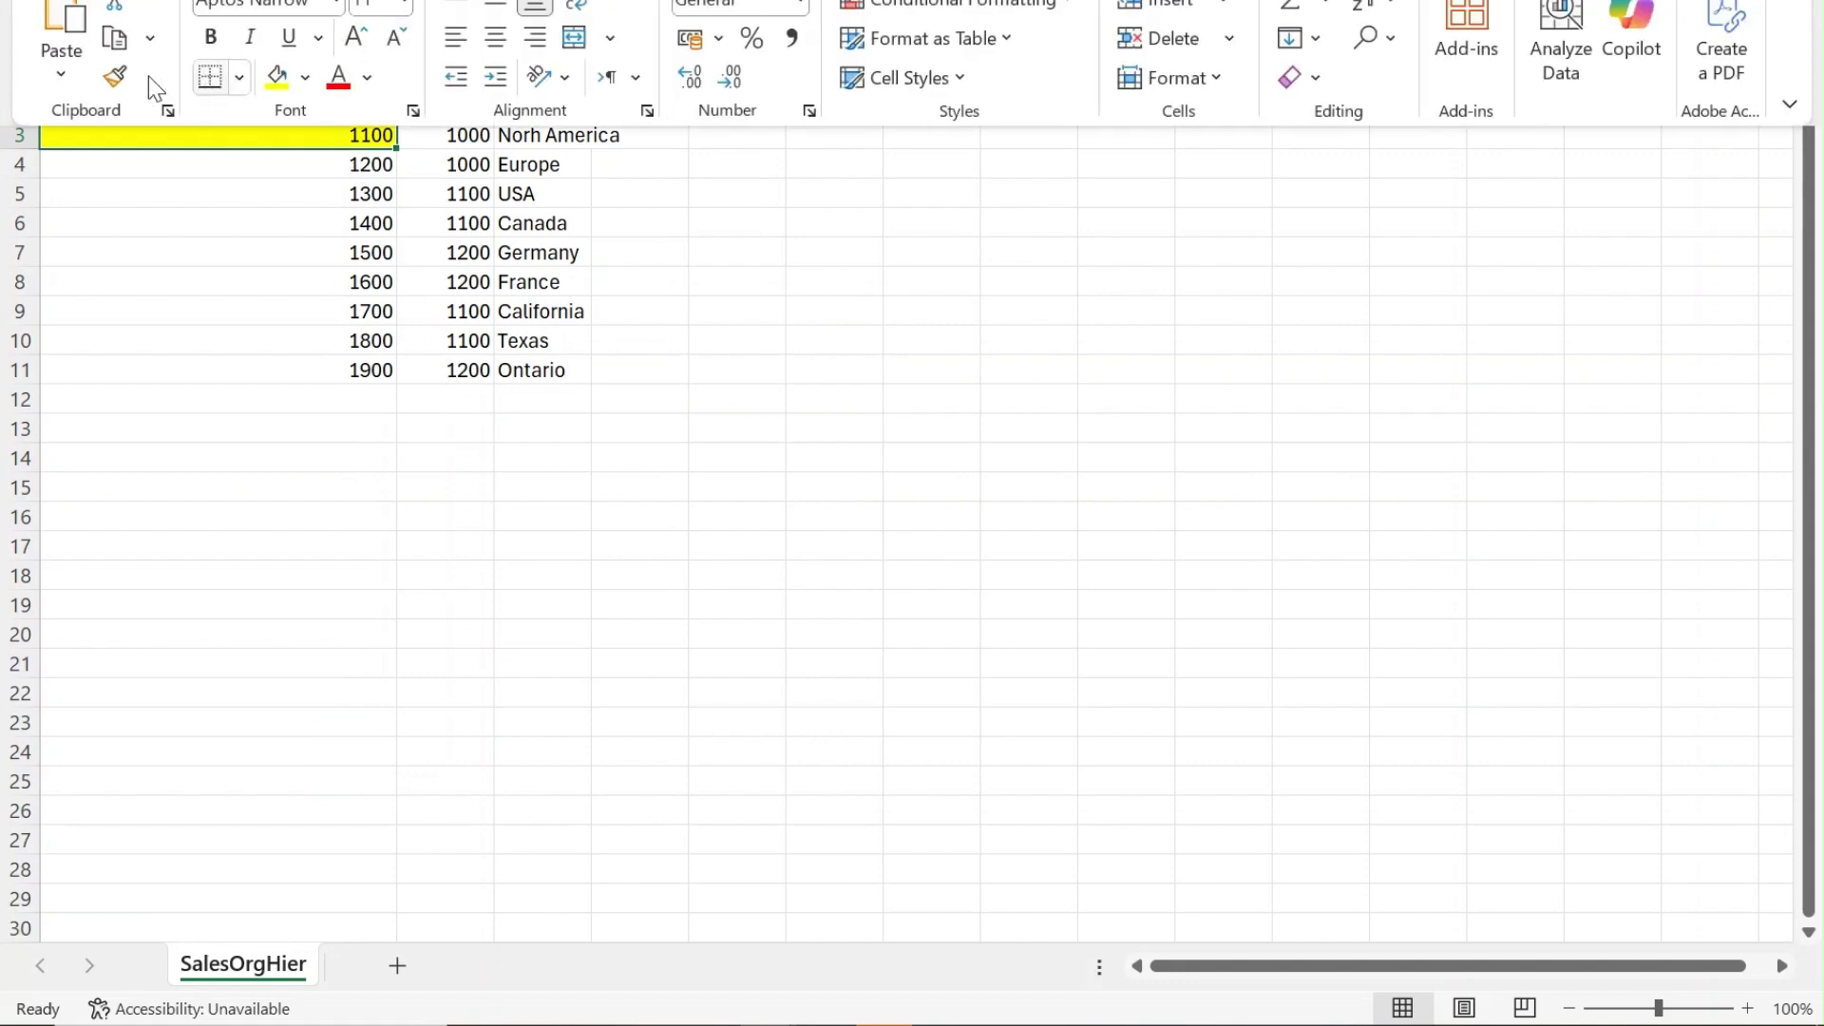
{"action": "left_click", "coordinate": [114, 76]}
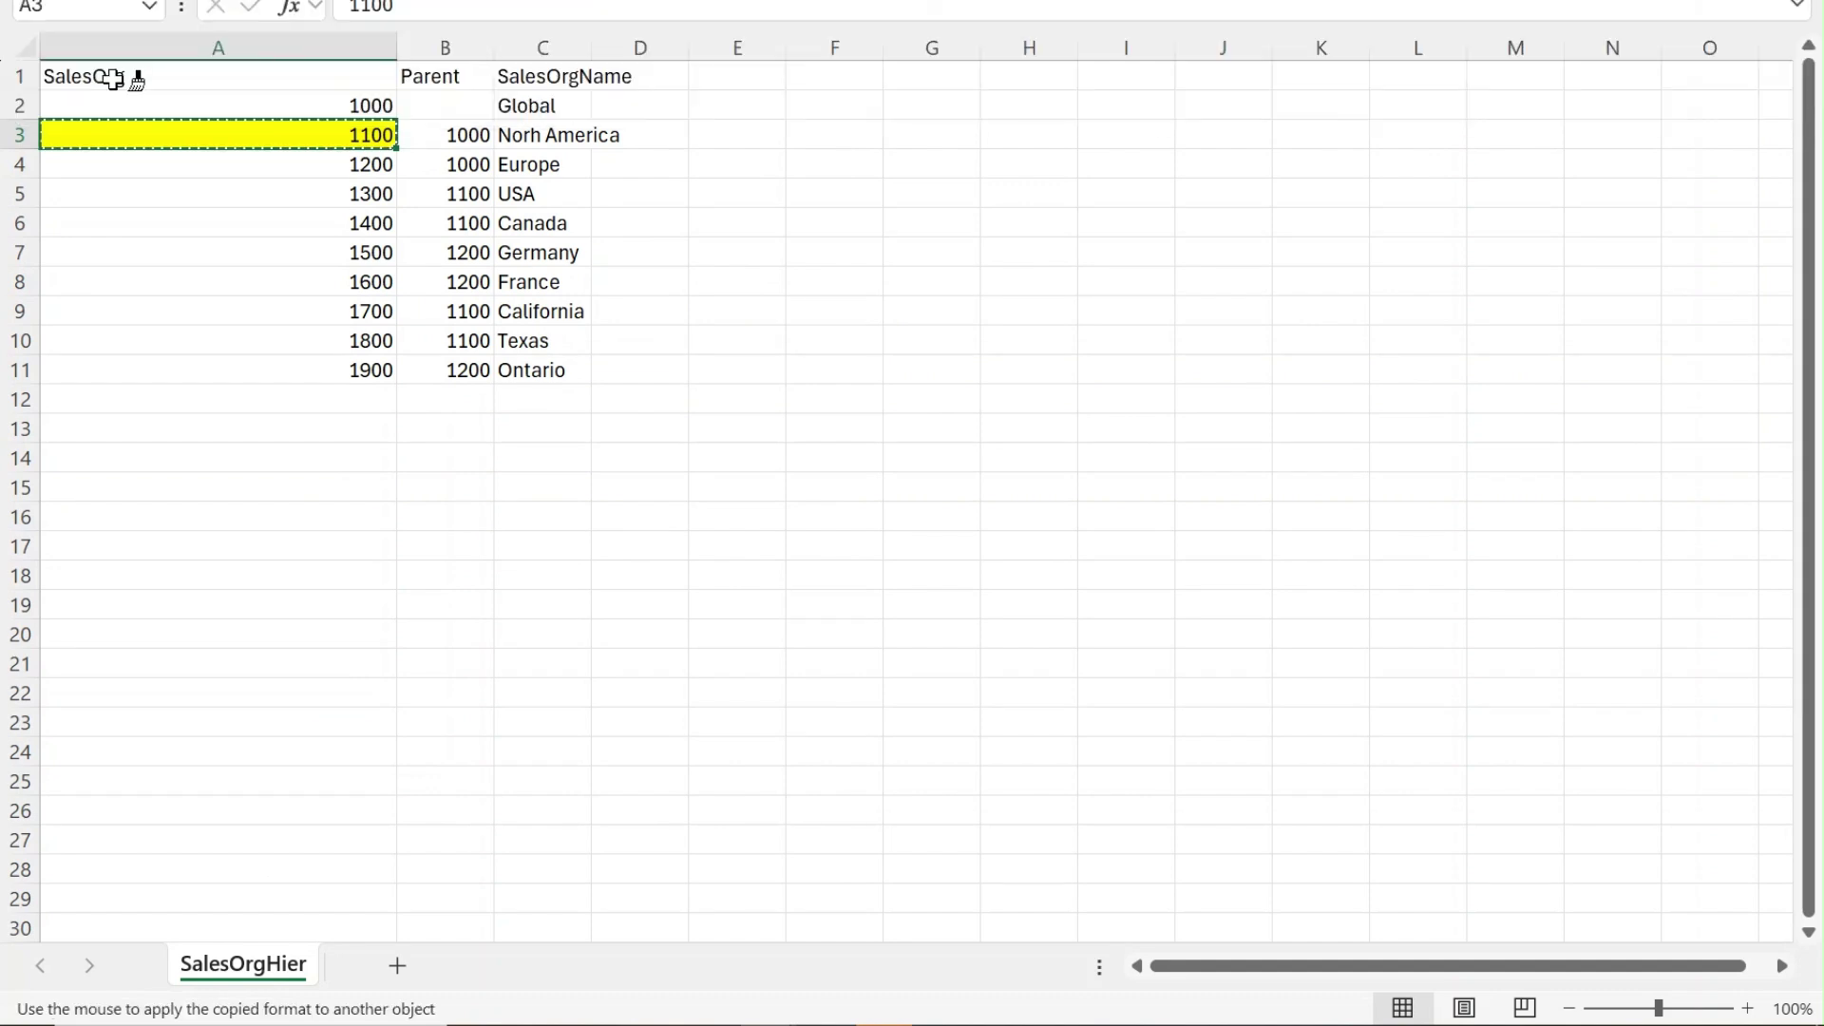
Paint the yellow fill onto the 1100 Parent cells for Canada, California, Texas and USA
{"action": "left_click", "coordinate": [459, 226]}
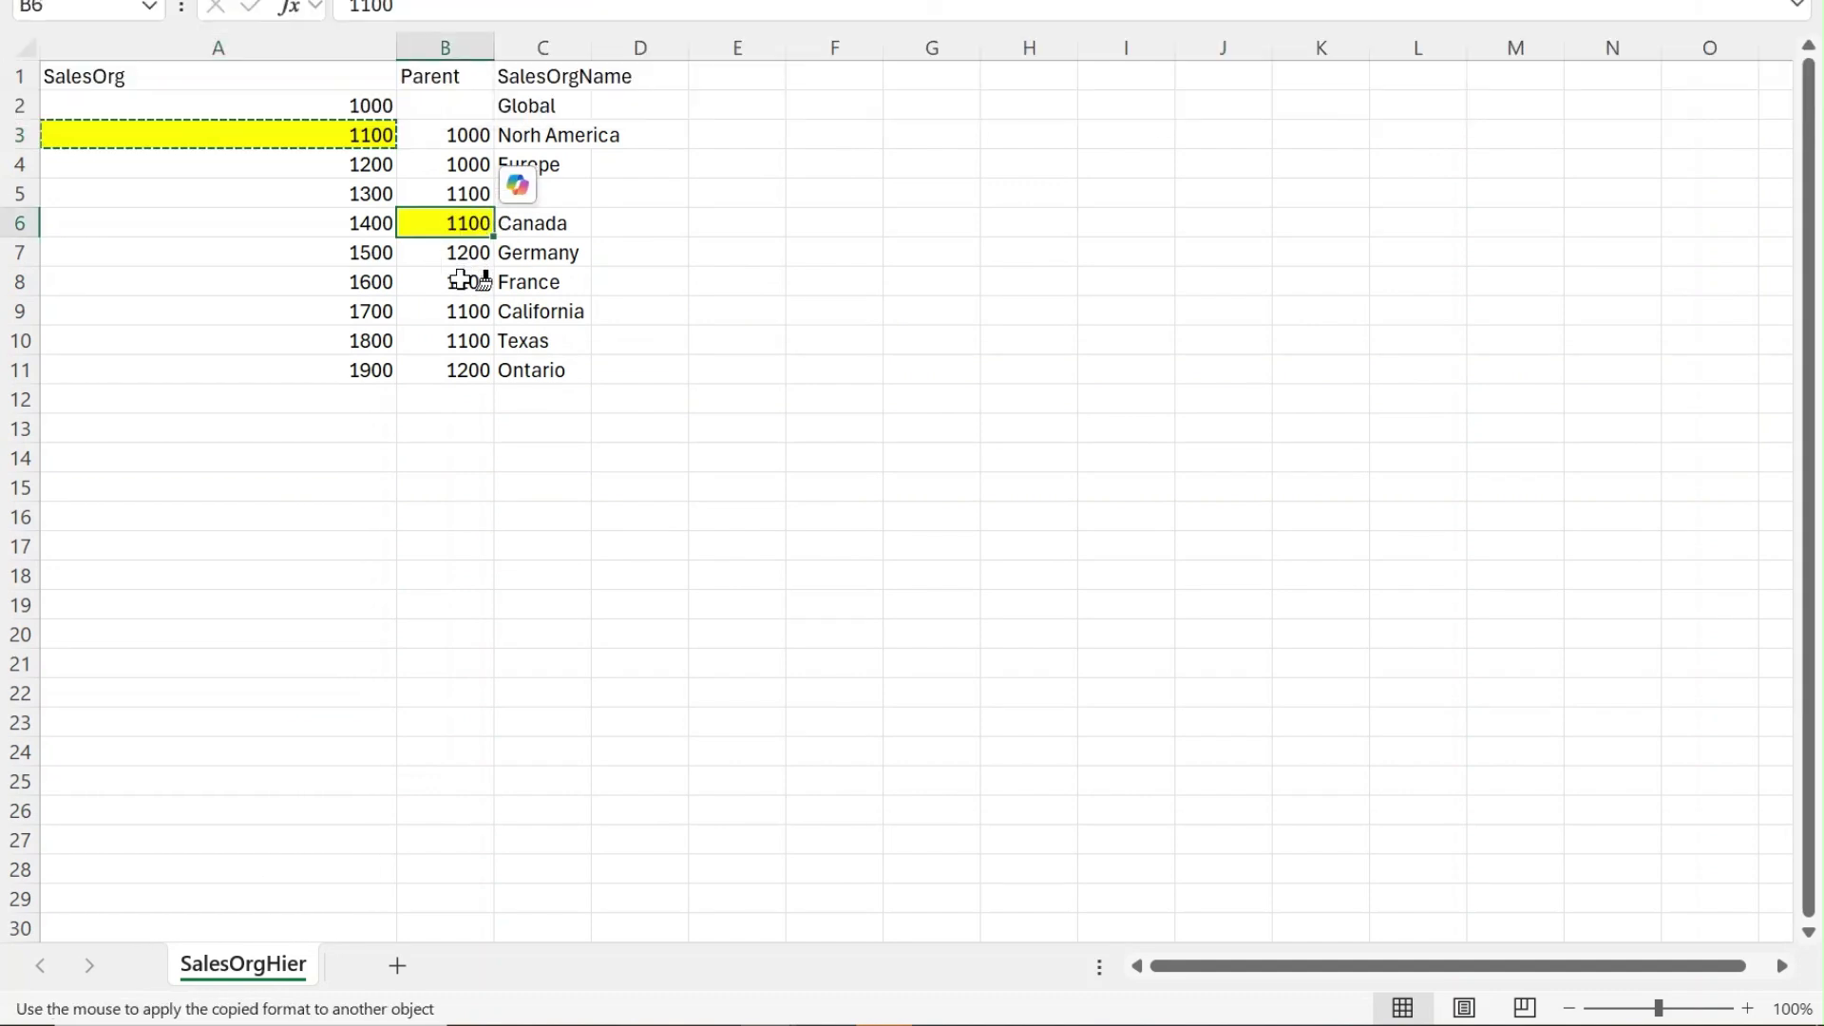
{"action": "left_click", "coordinate": [456, 313]}
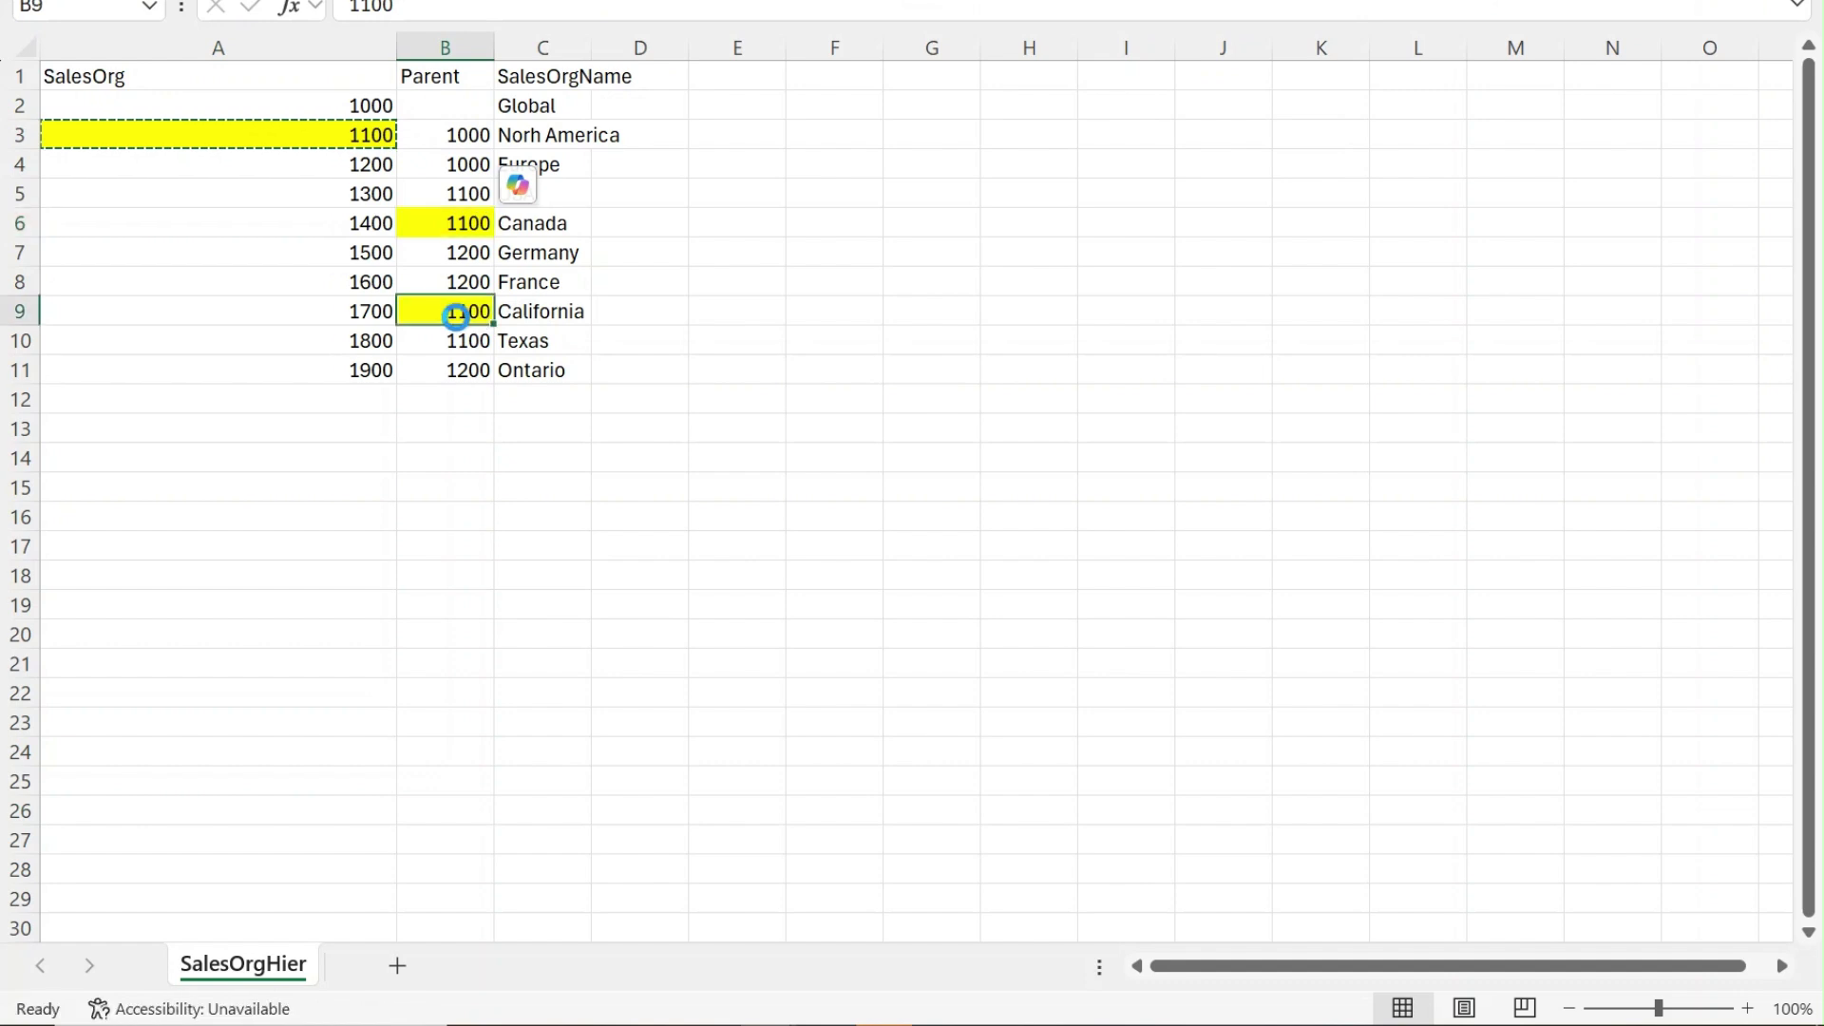
{"action": "left_click", "coordinate": [470, 339]}
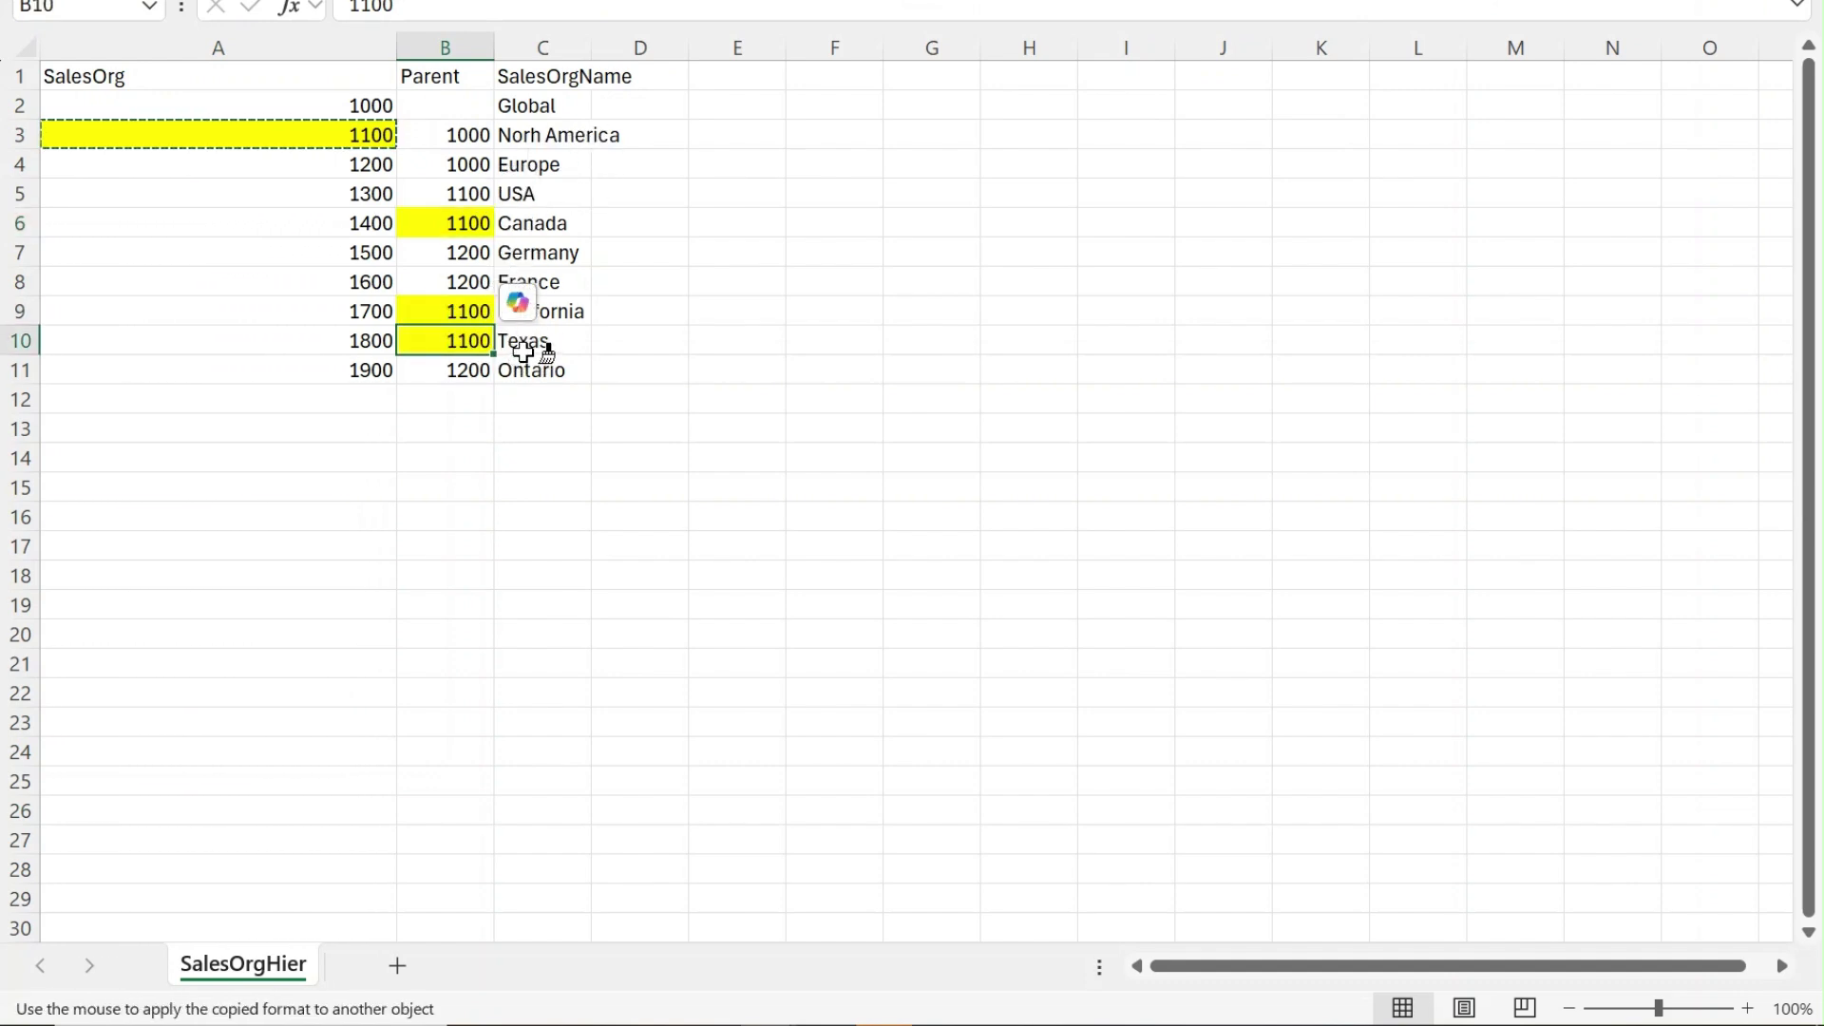
{"action": "left_click", "coordinate": [460, 194]}
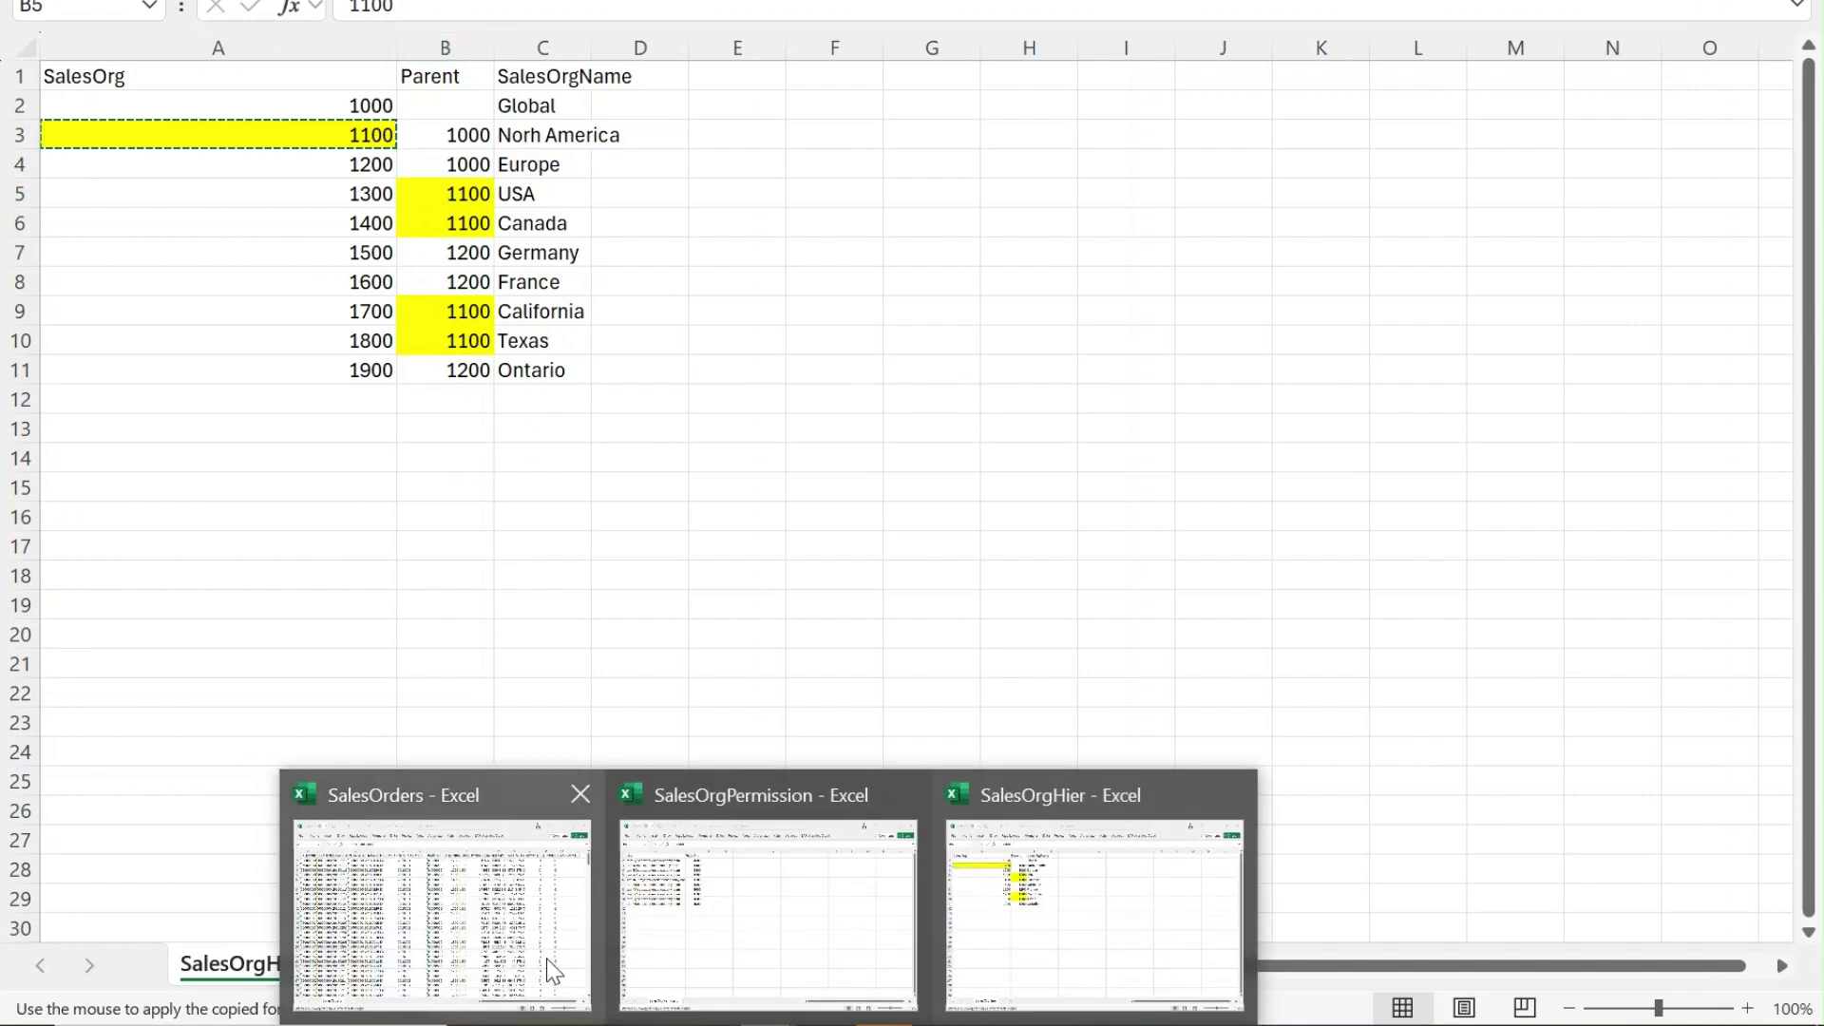
In the SalesOrders workbook, undo the yellow fill accidentally applied to the whole sheet
{"action": "left_click", "coordinate": [553, 971]}
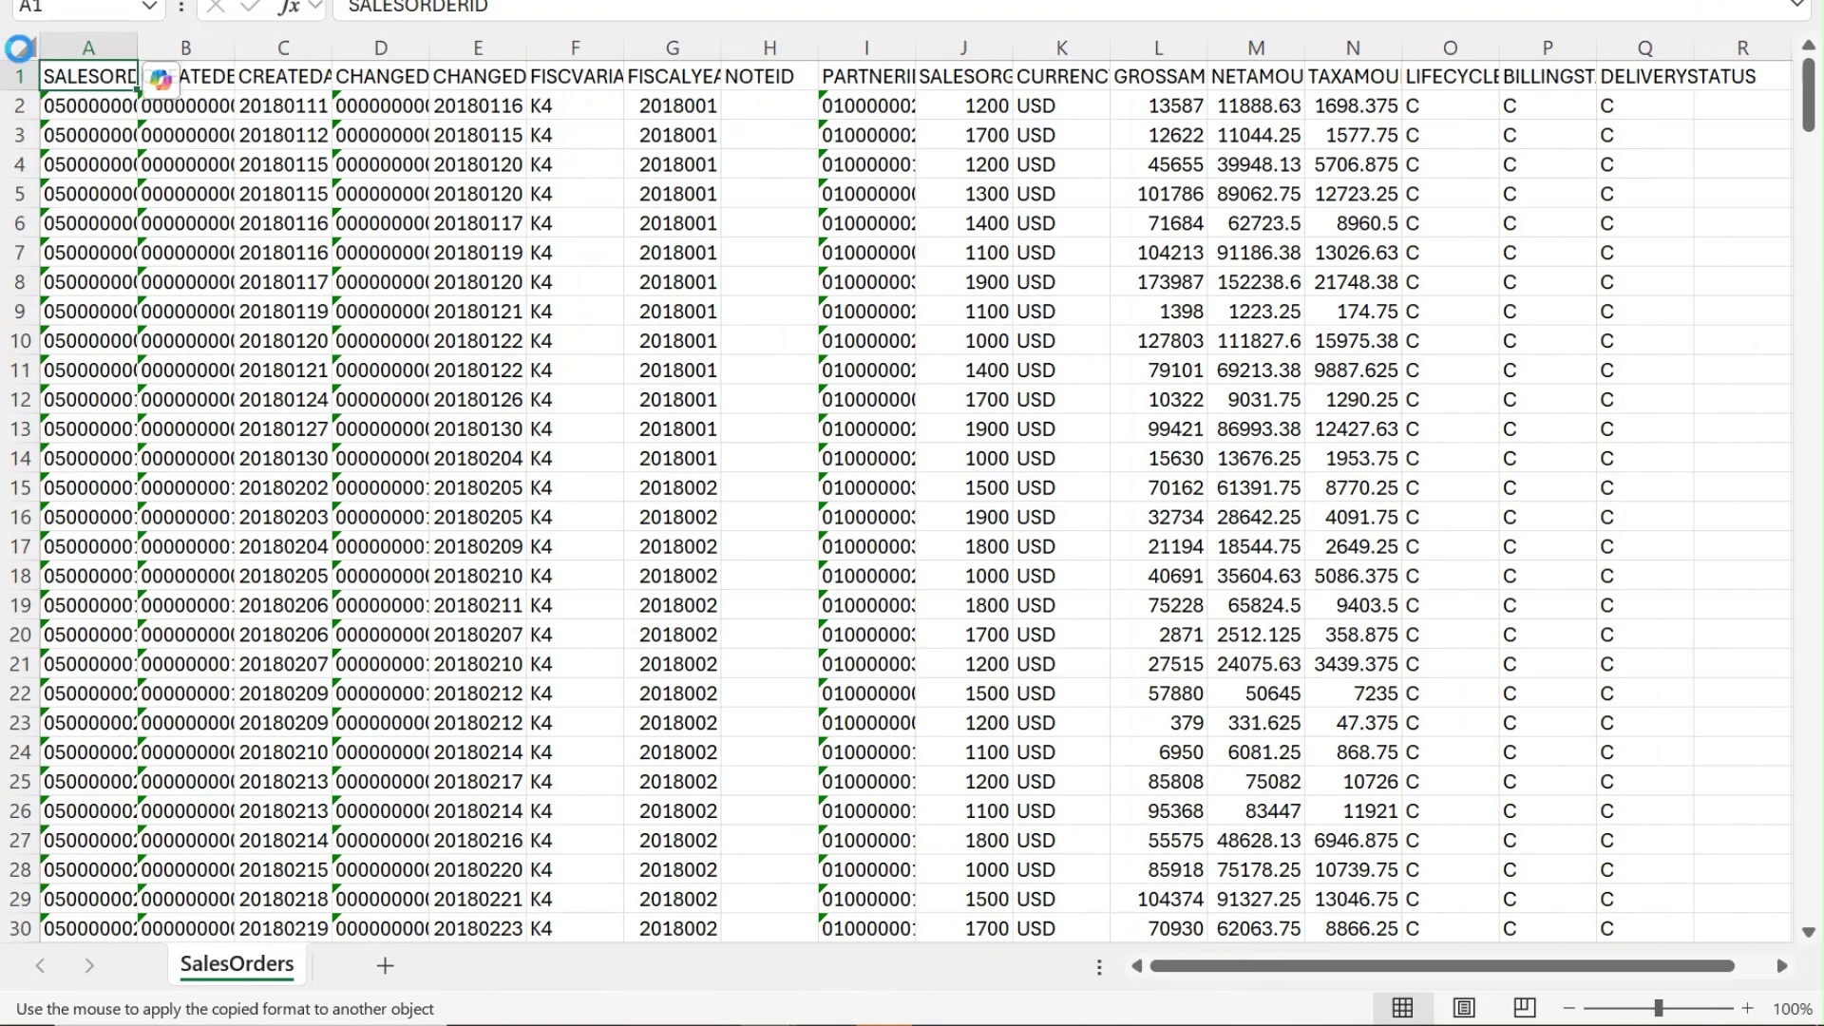
{"action": "left_click", "coordinate": [23, 47]}
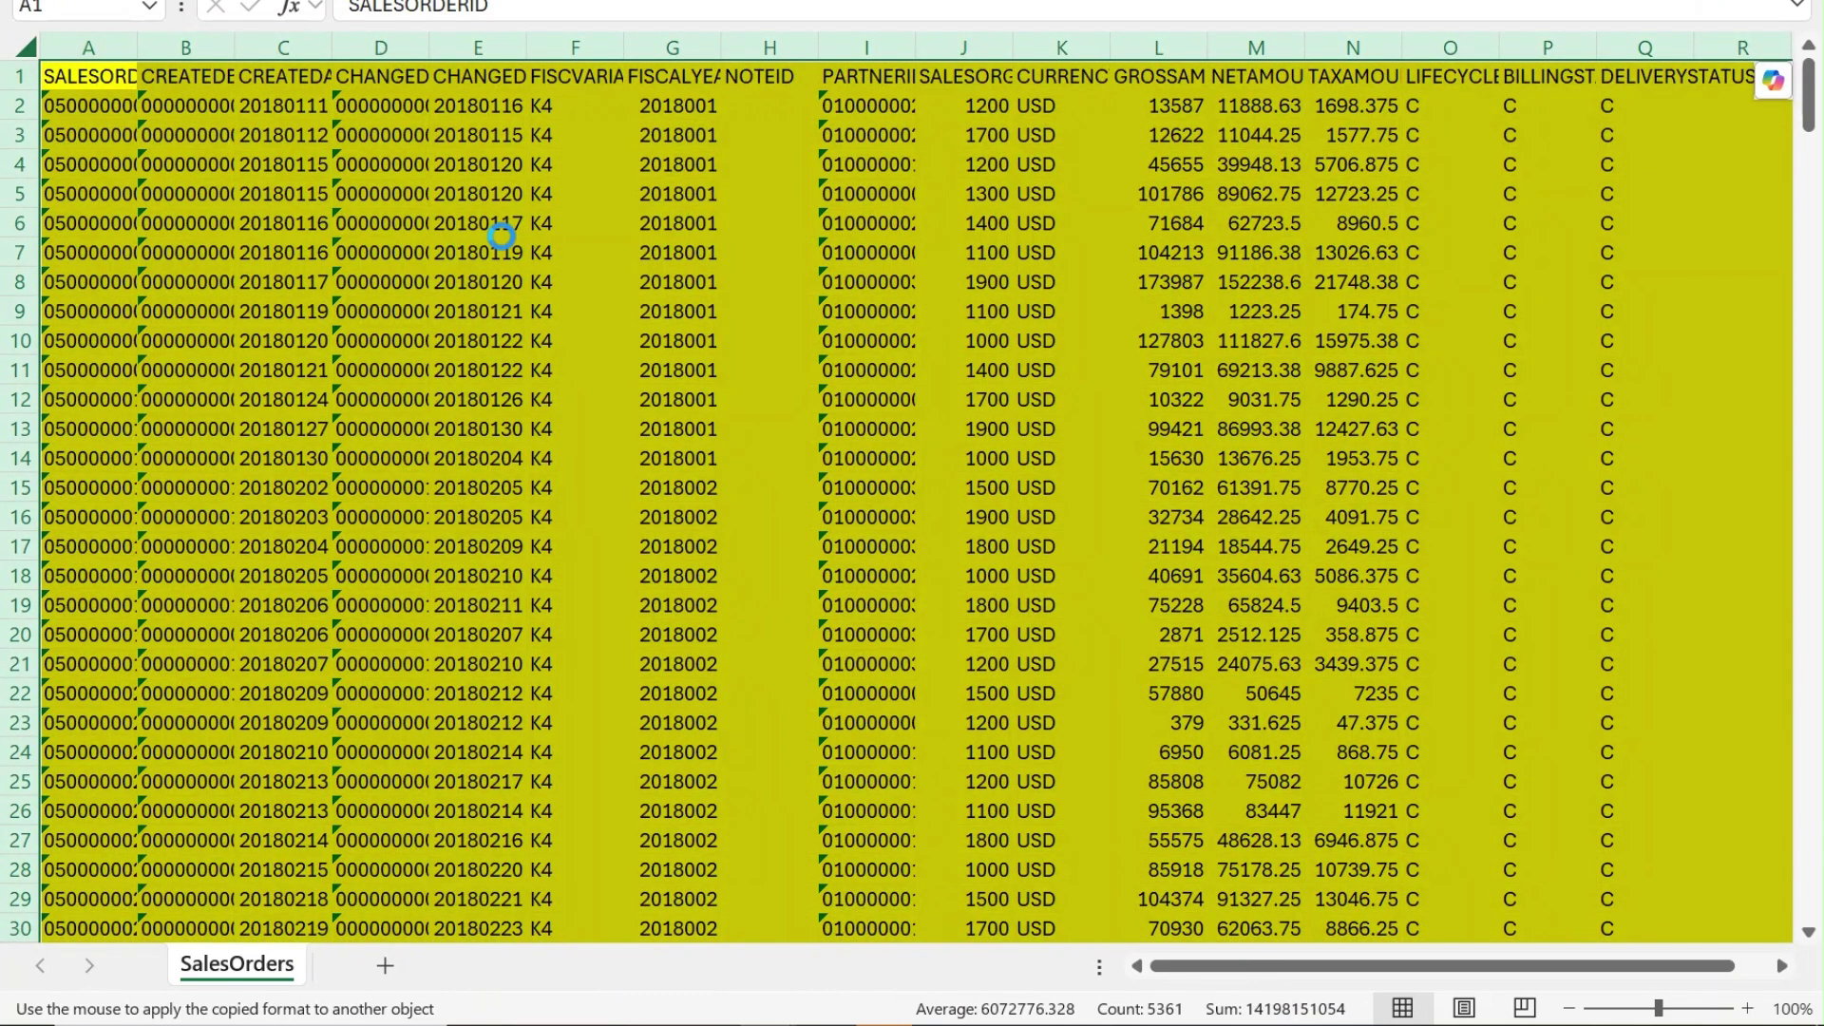
{"action": "key", "text": "Escape"}
{"action": "key", "text": "ctrl+z"}
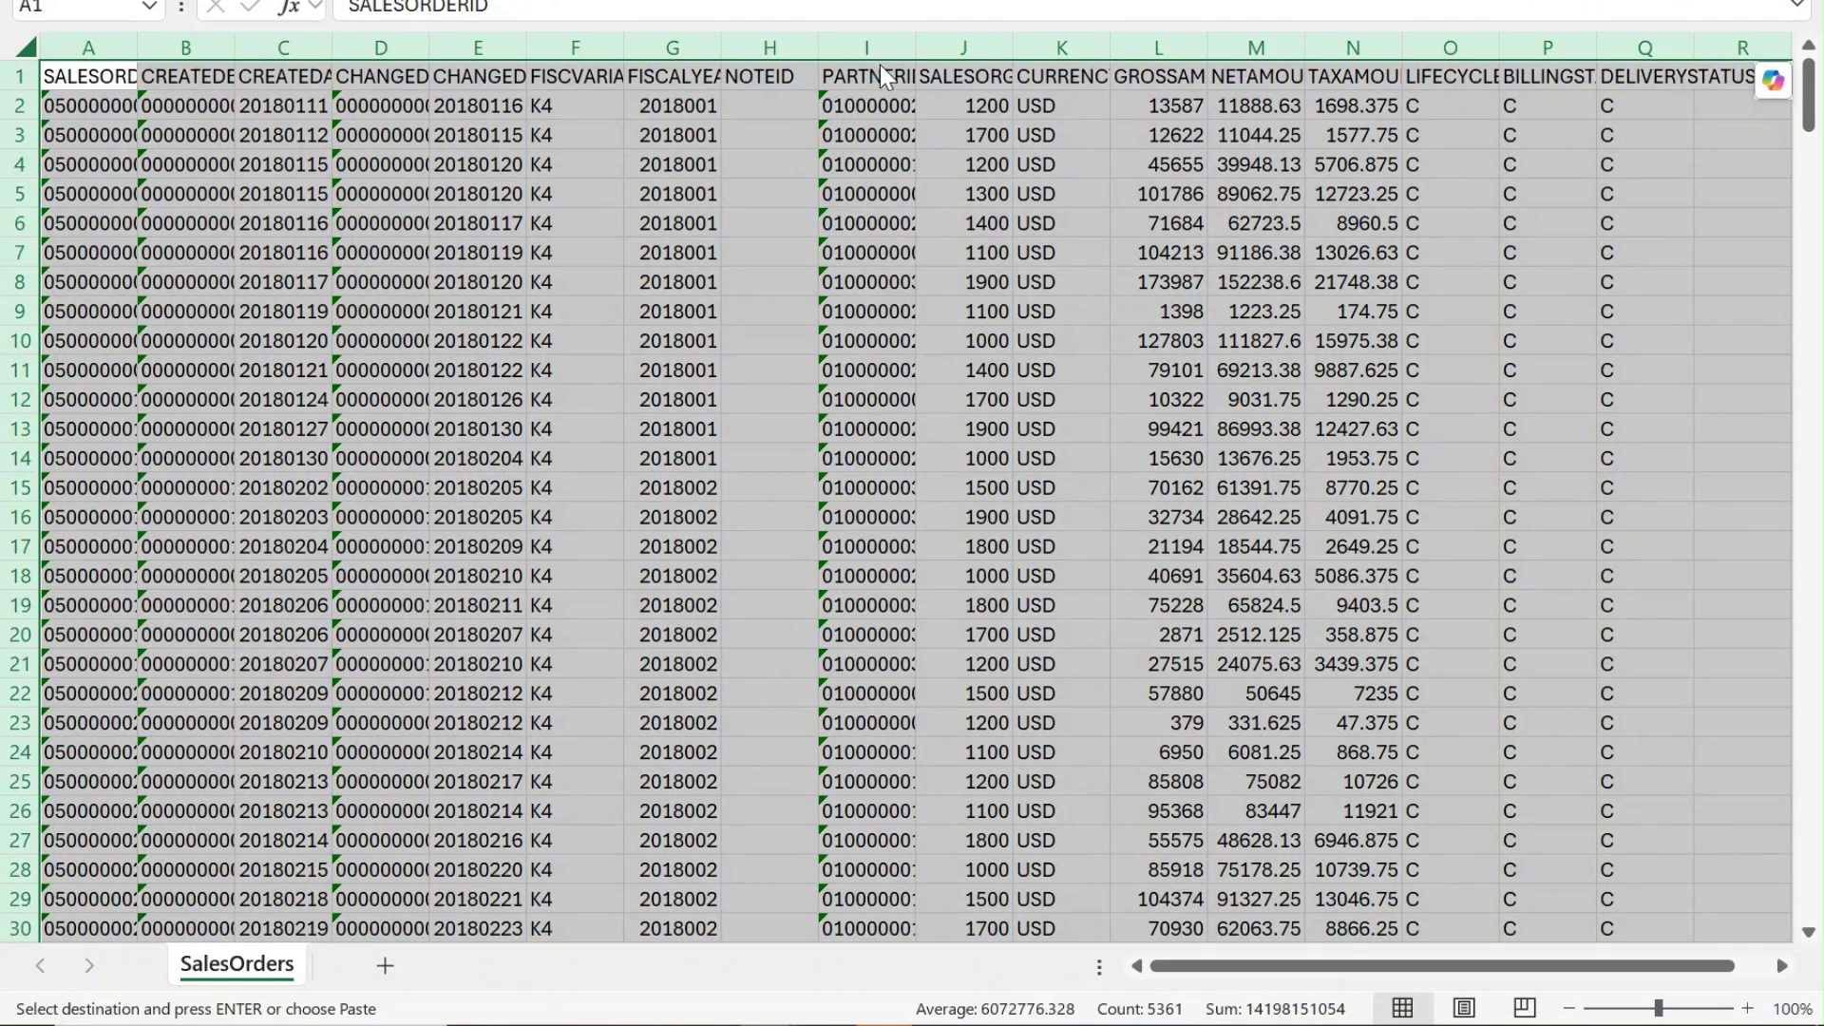
Filter SALESORG to 1100, 1300, 1400, 1600 and 1700, leaving 154 of 334 records
{"action": "key", "text": "Escape"}
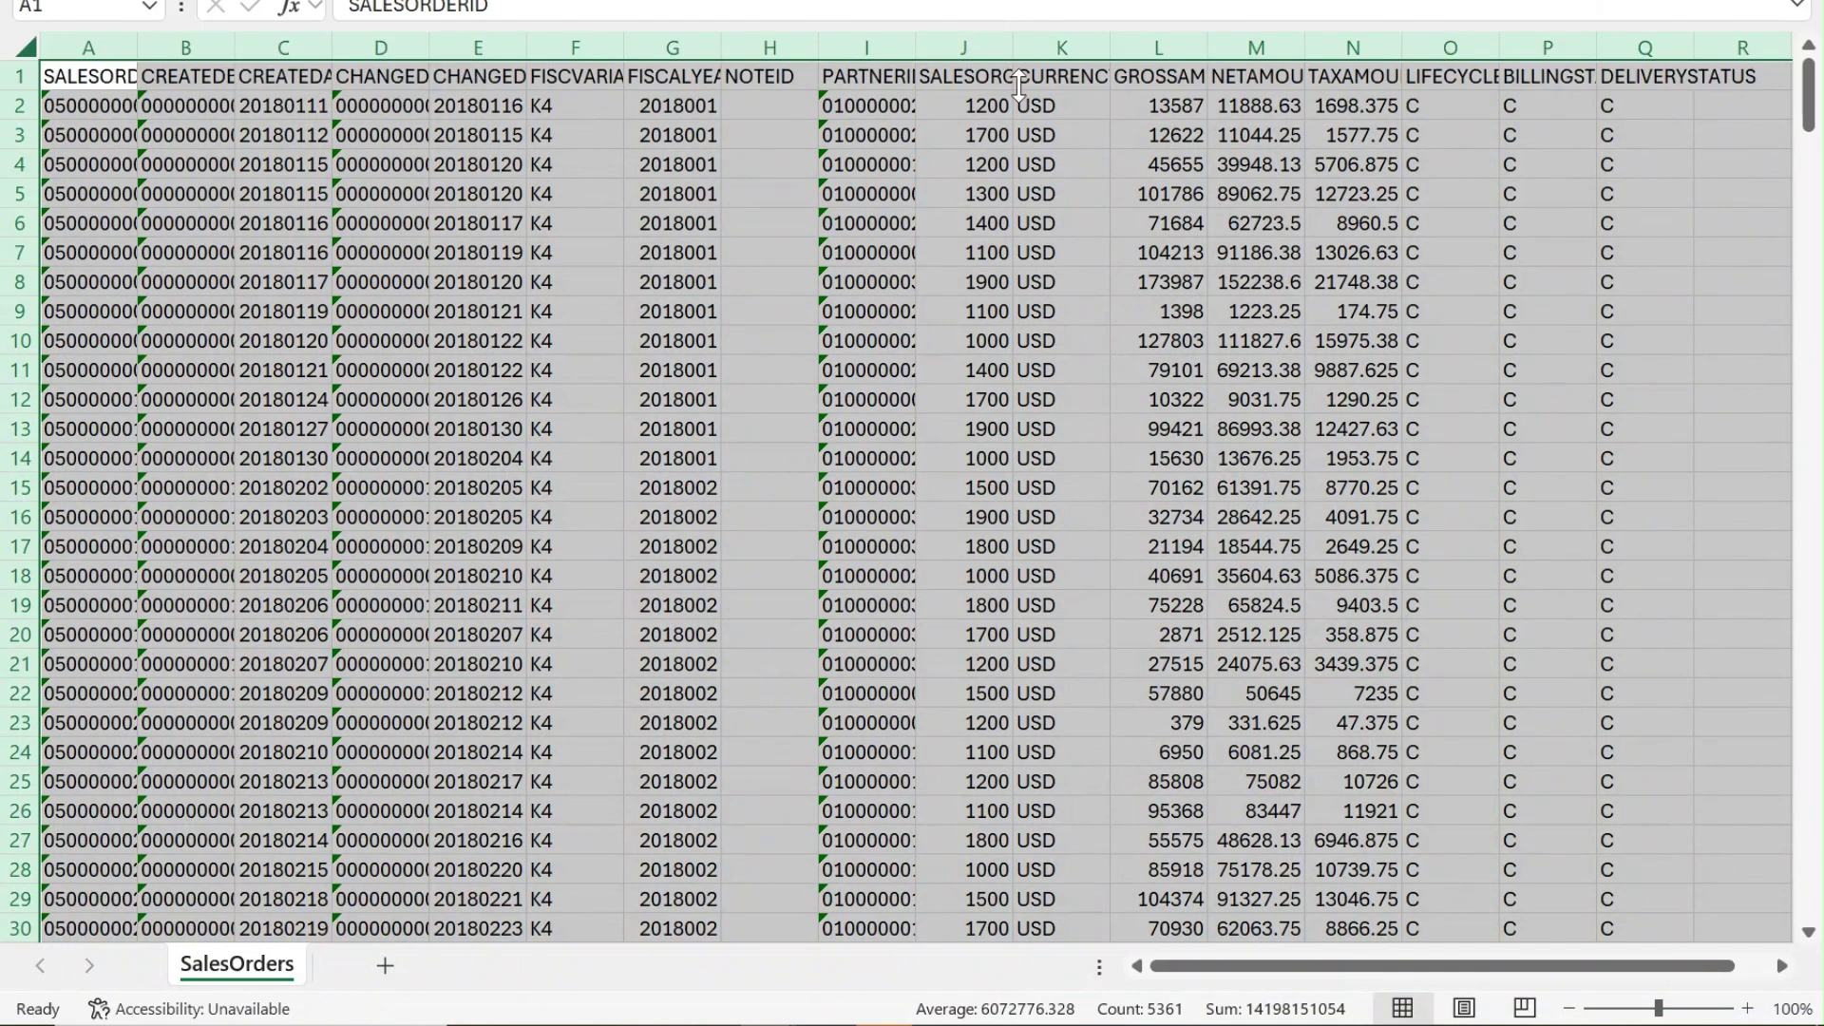
{"action": "key", "text": "ctrl+shift+l"}
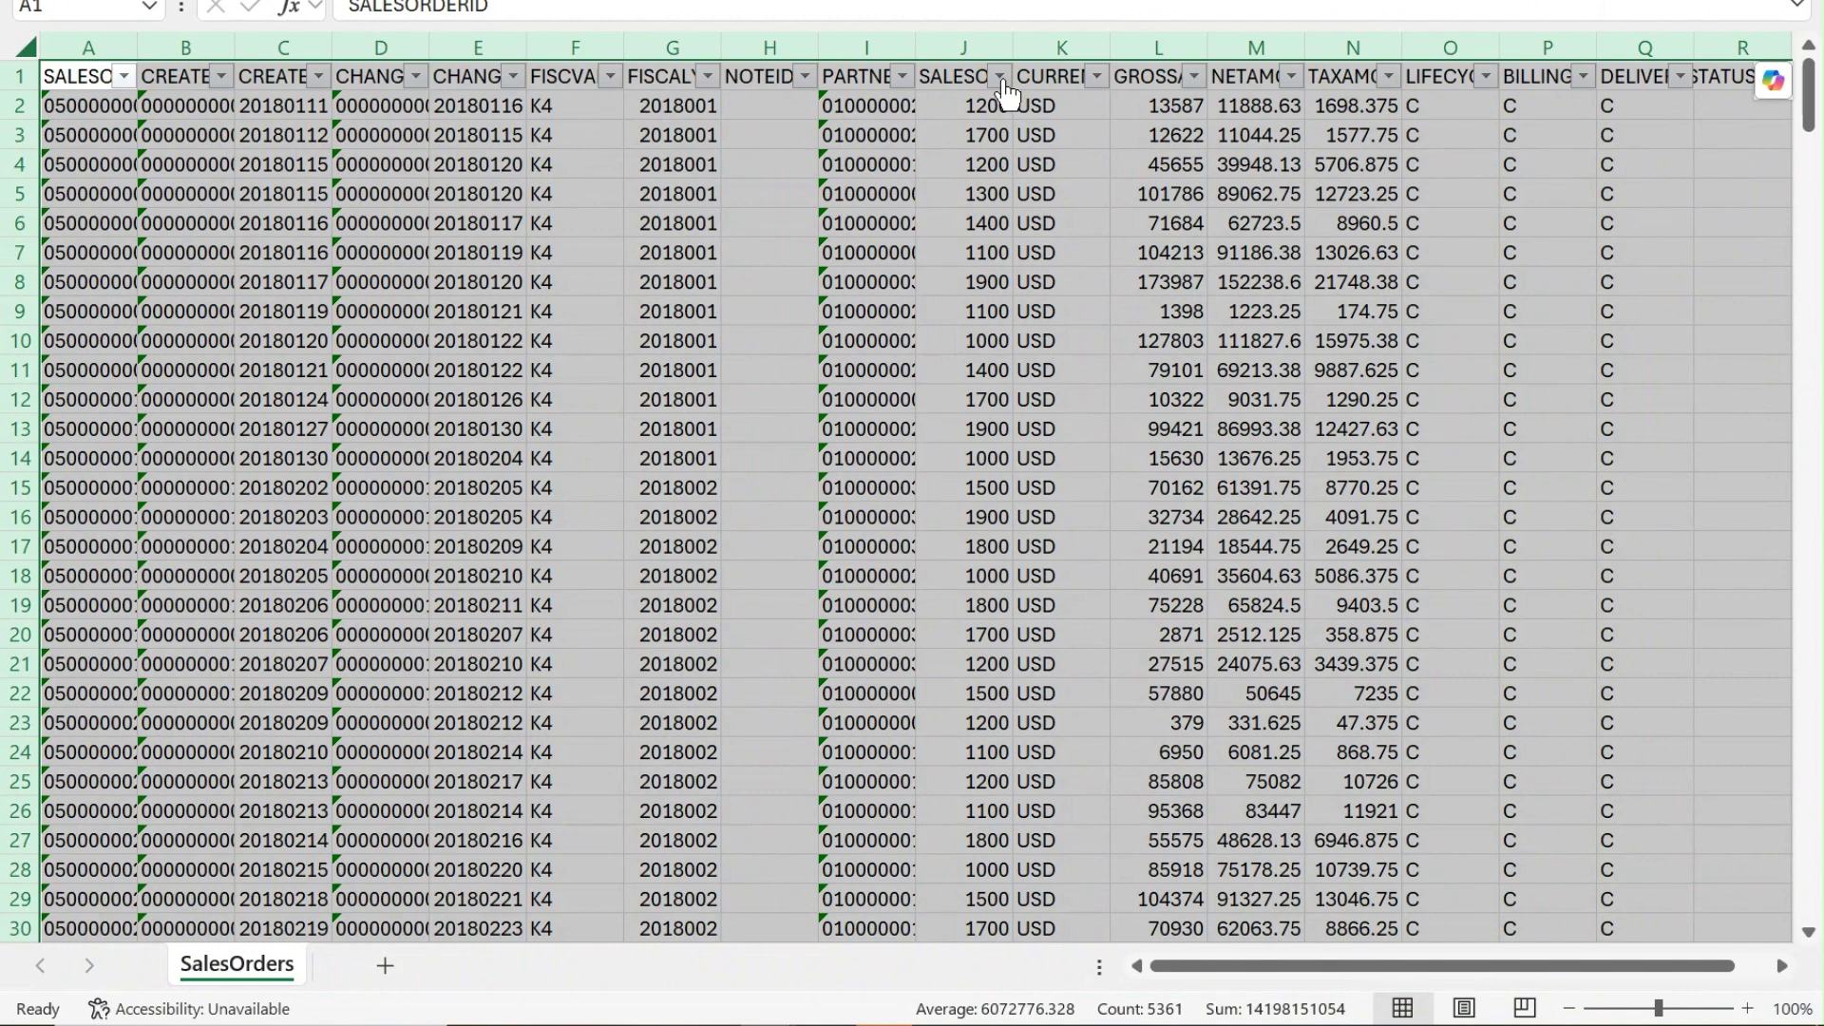
{"action": "left_click", "coordinate": [966, 43]}
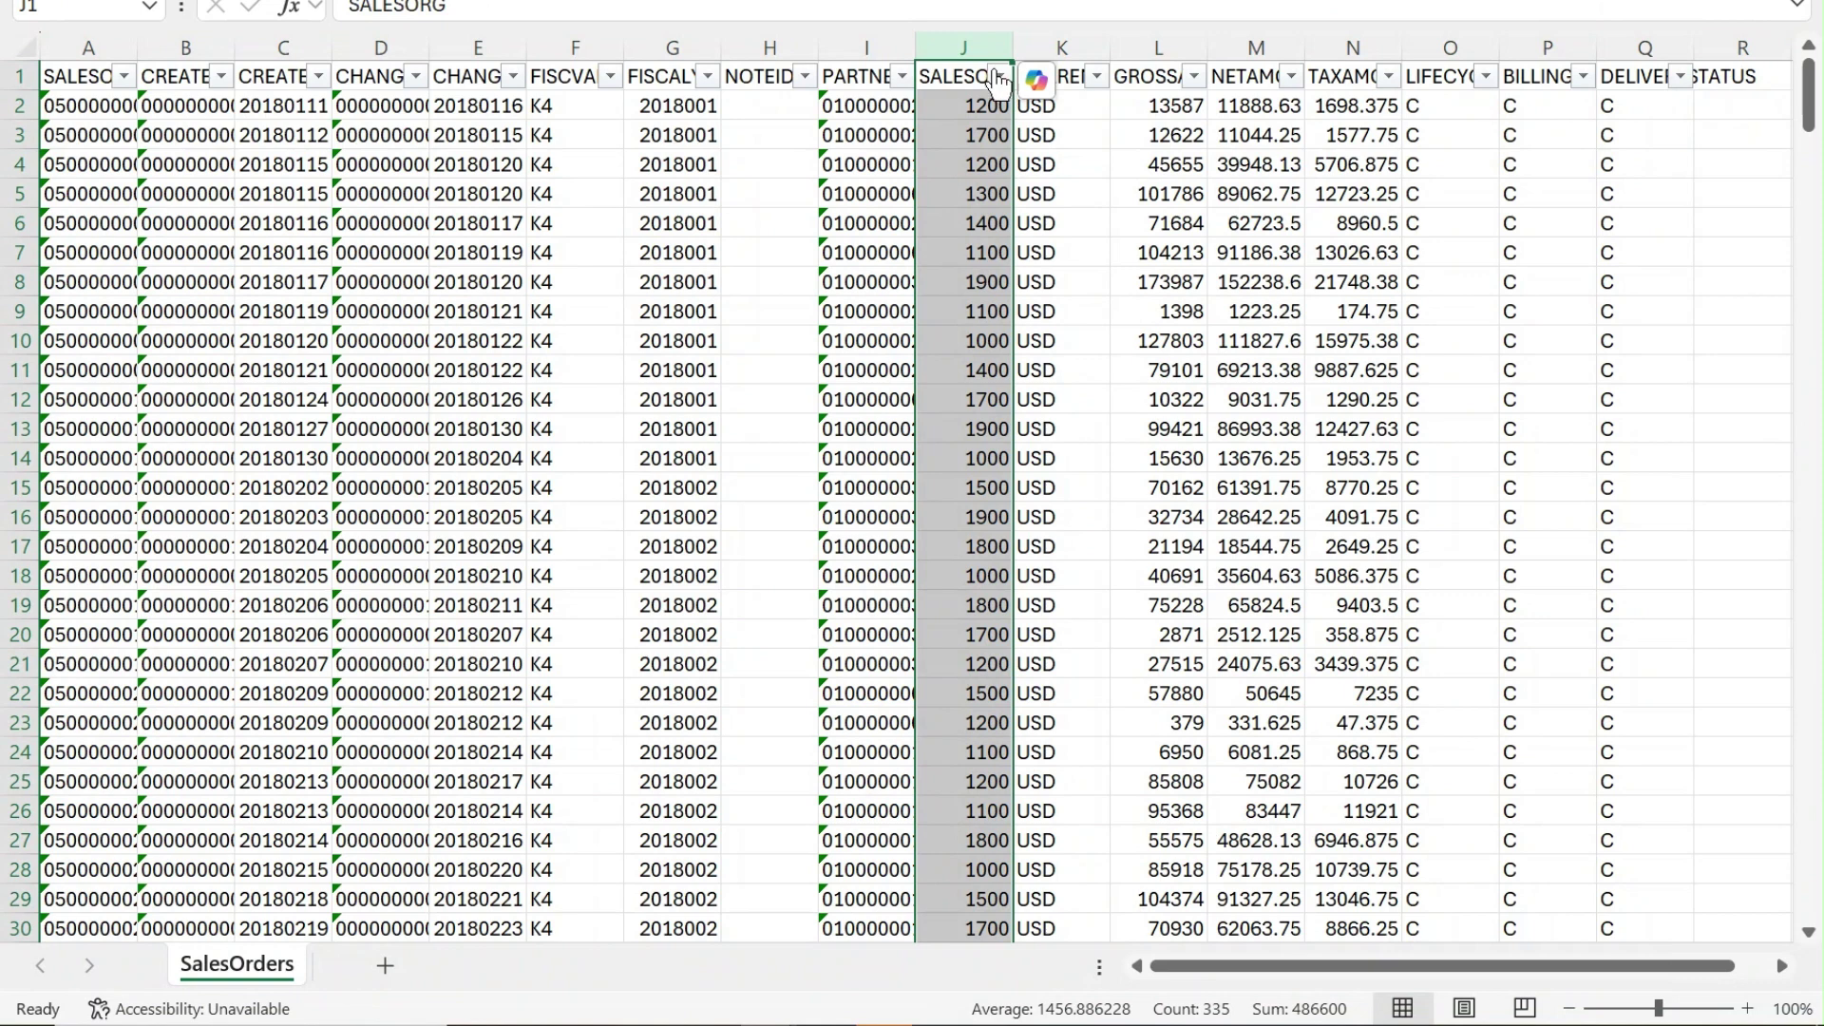
{"action": "left_click", "coordinate": [1000, 78]}
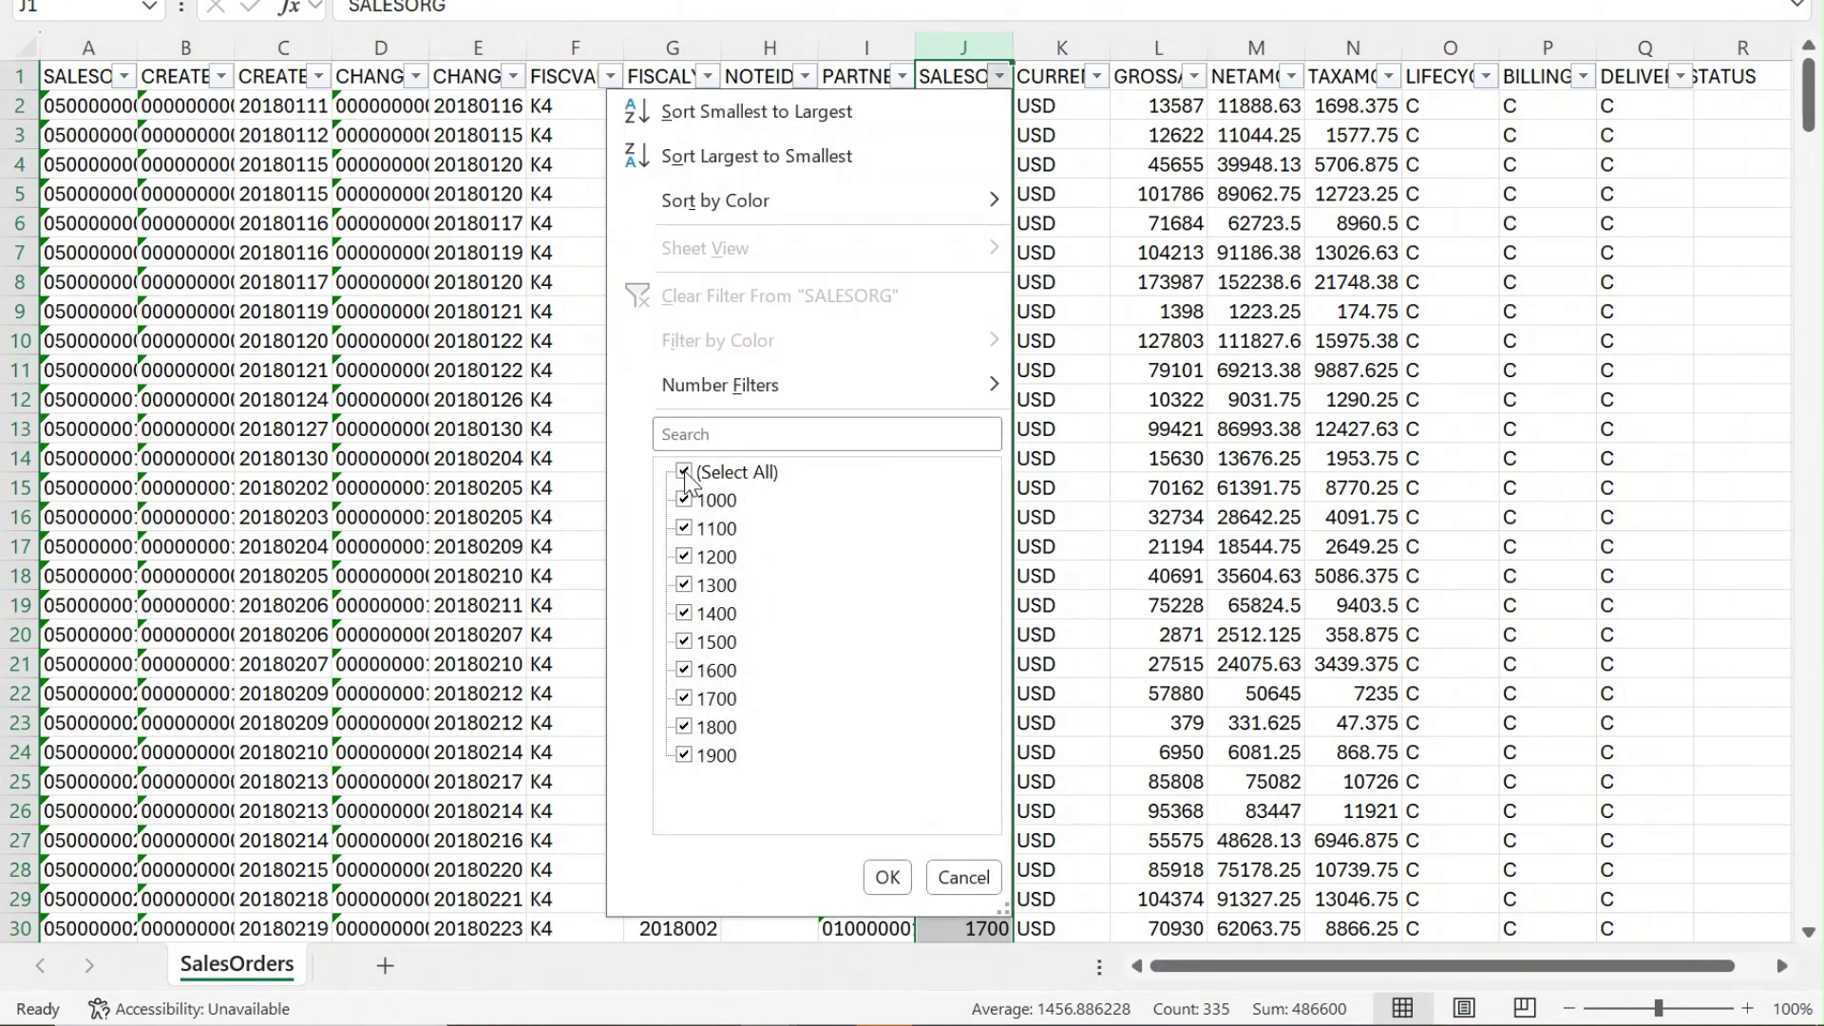
{"action": "left_click", "coordinate": [685, 473]}
{"action": "left_click", "coordinate": [685, 529]}
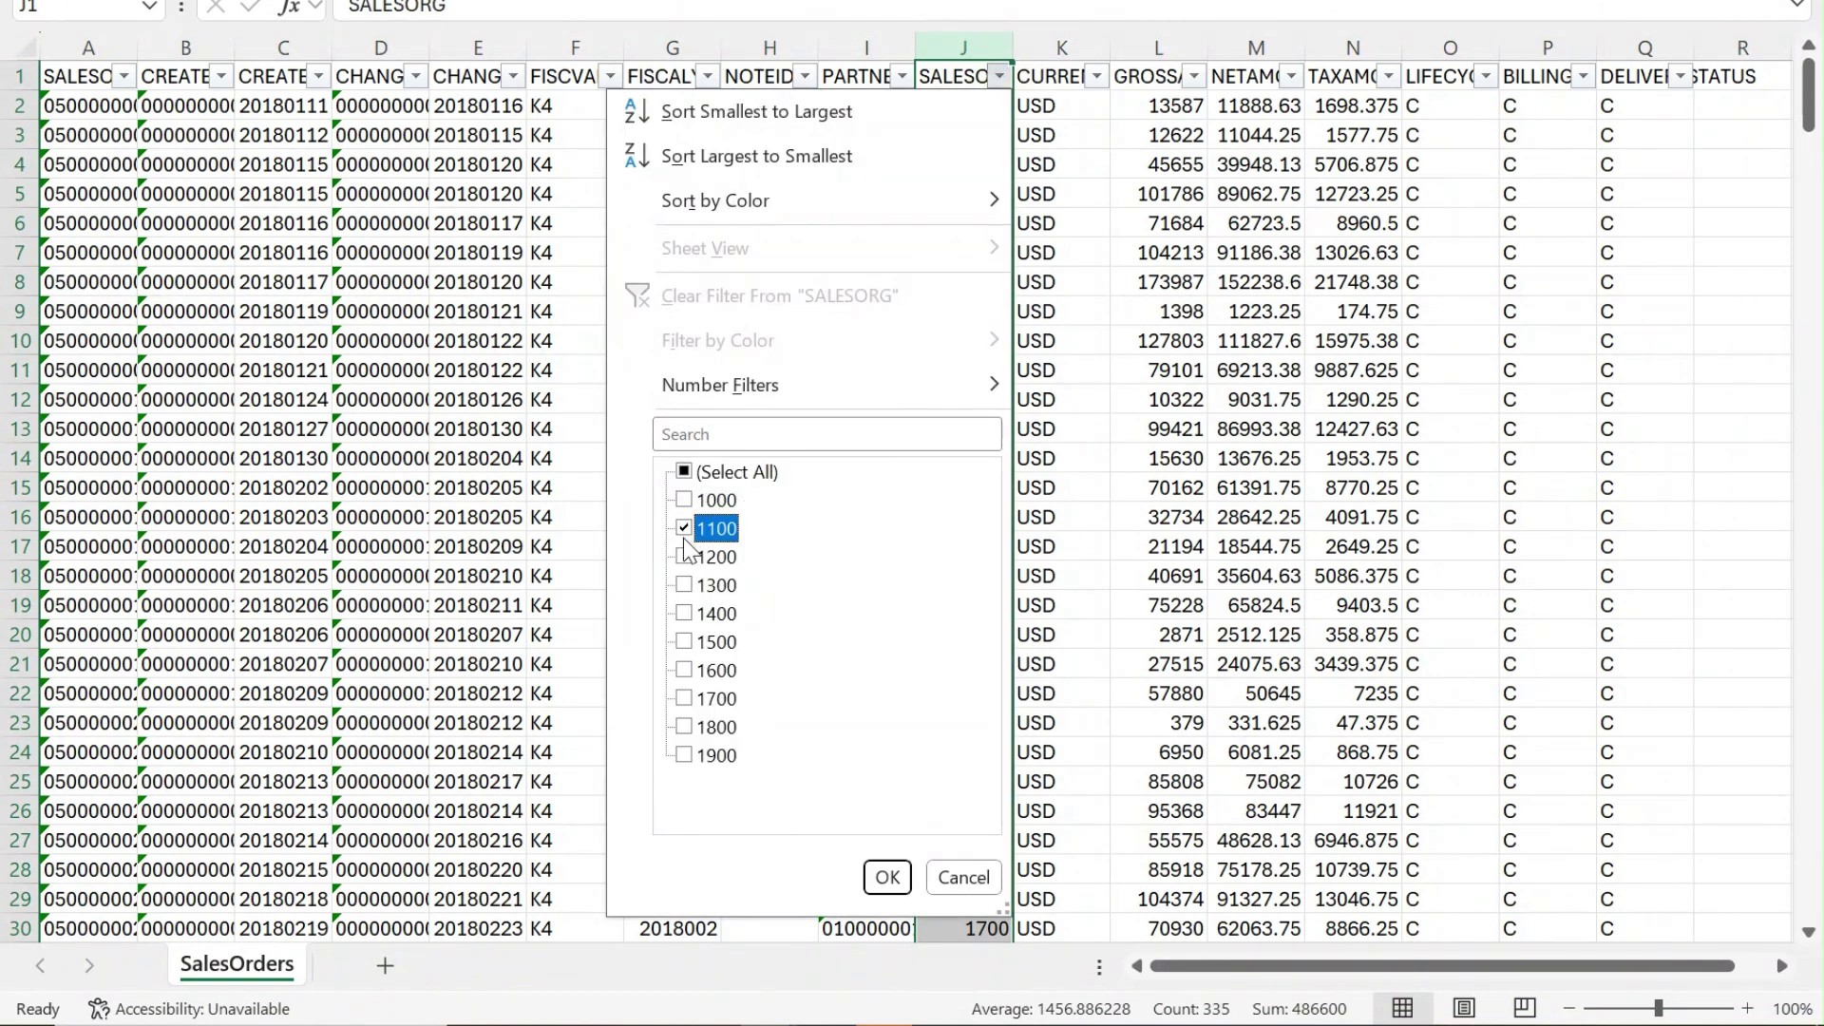
{"action": "left_click", "coordinate": [685, 586]}
{"action": "left_click", "coordinate": [685, 671]}
{"action": "left_click", "coordinate": [685, 700]}
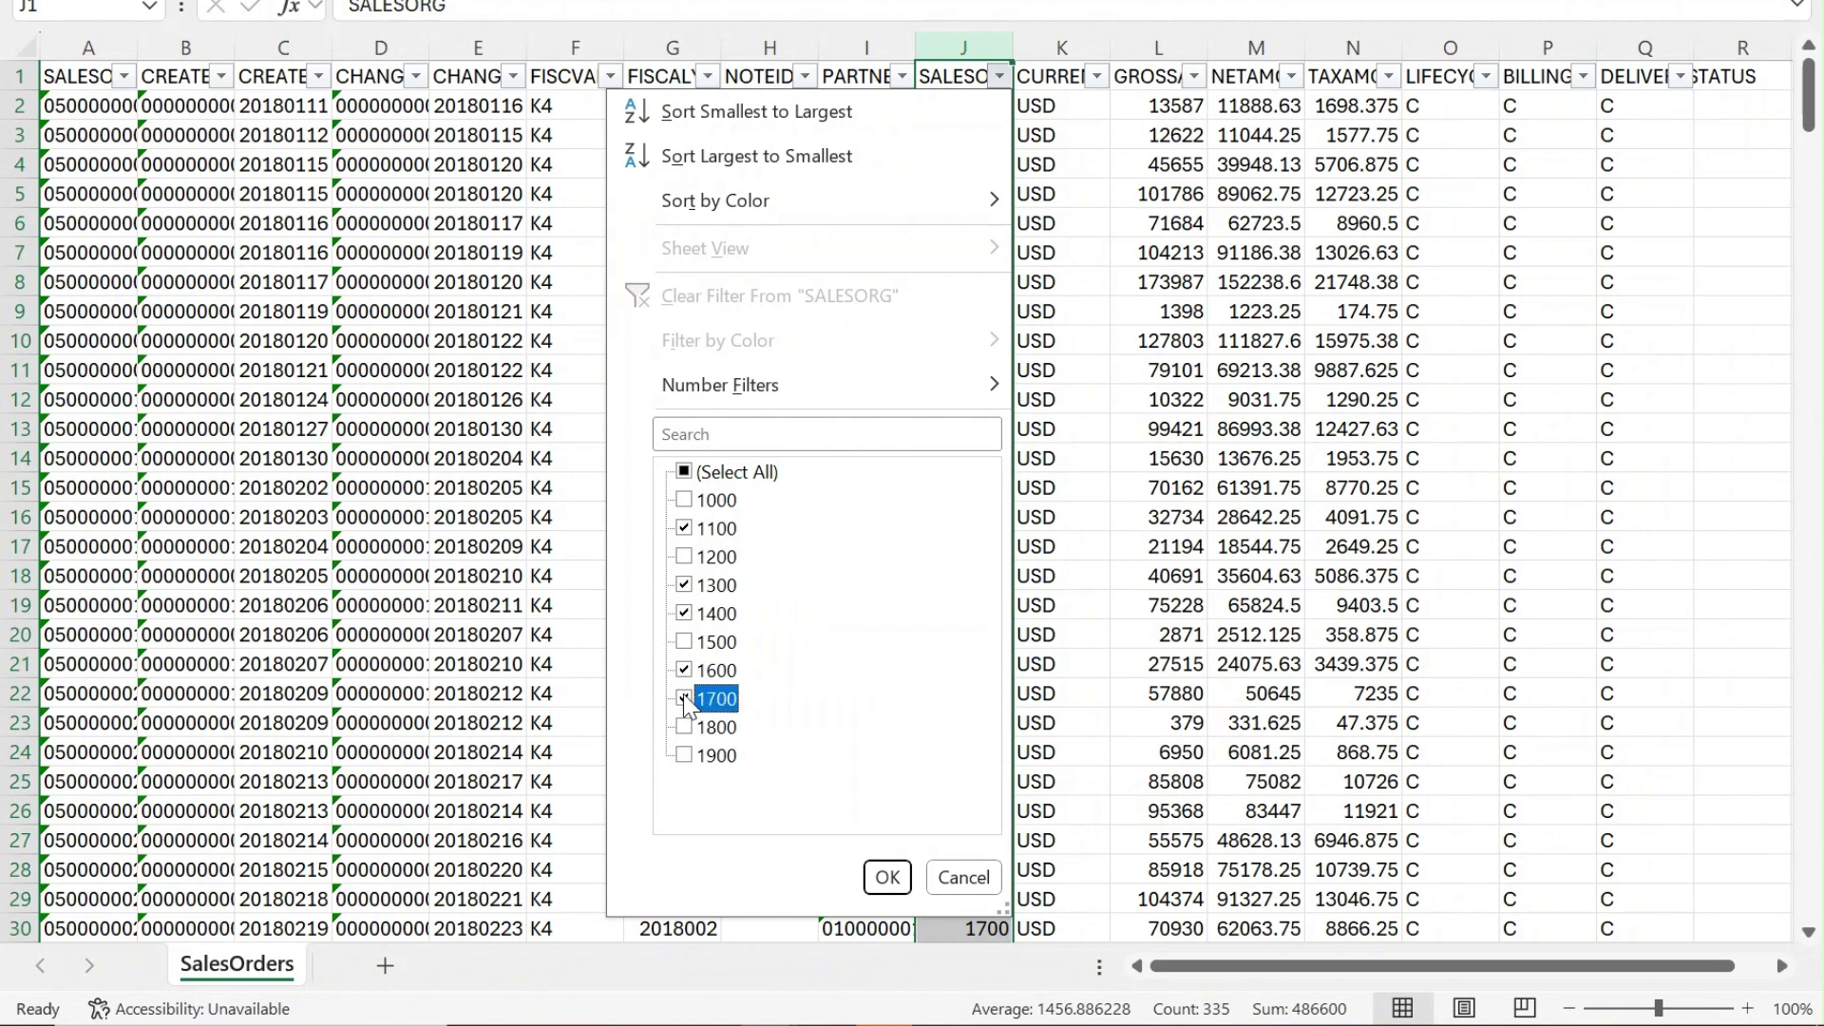
{"action": "left_click", "coordinate": [887, 876]}
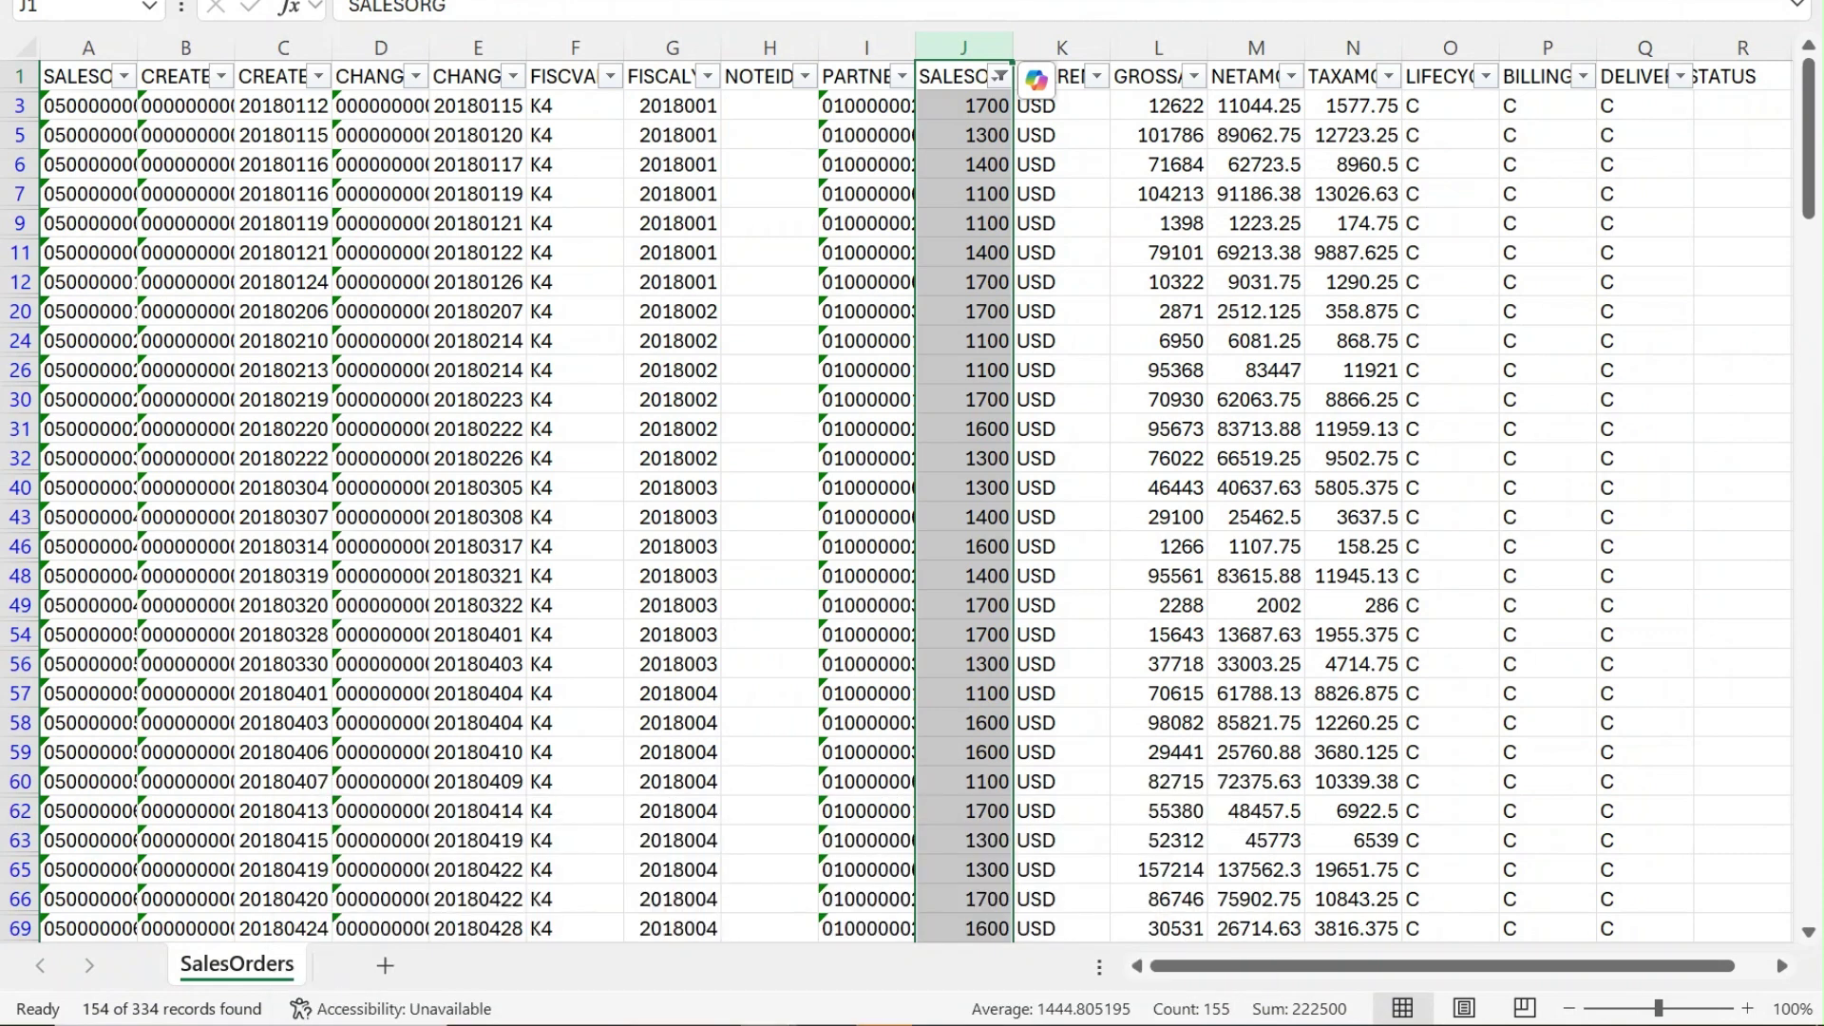
Review the SalesOrgHier sheet's sales orgs 1100, 1300, 1400 and 1700 in column A
{"action": "key", "text": "alt+Tab"}
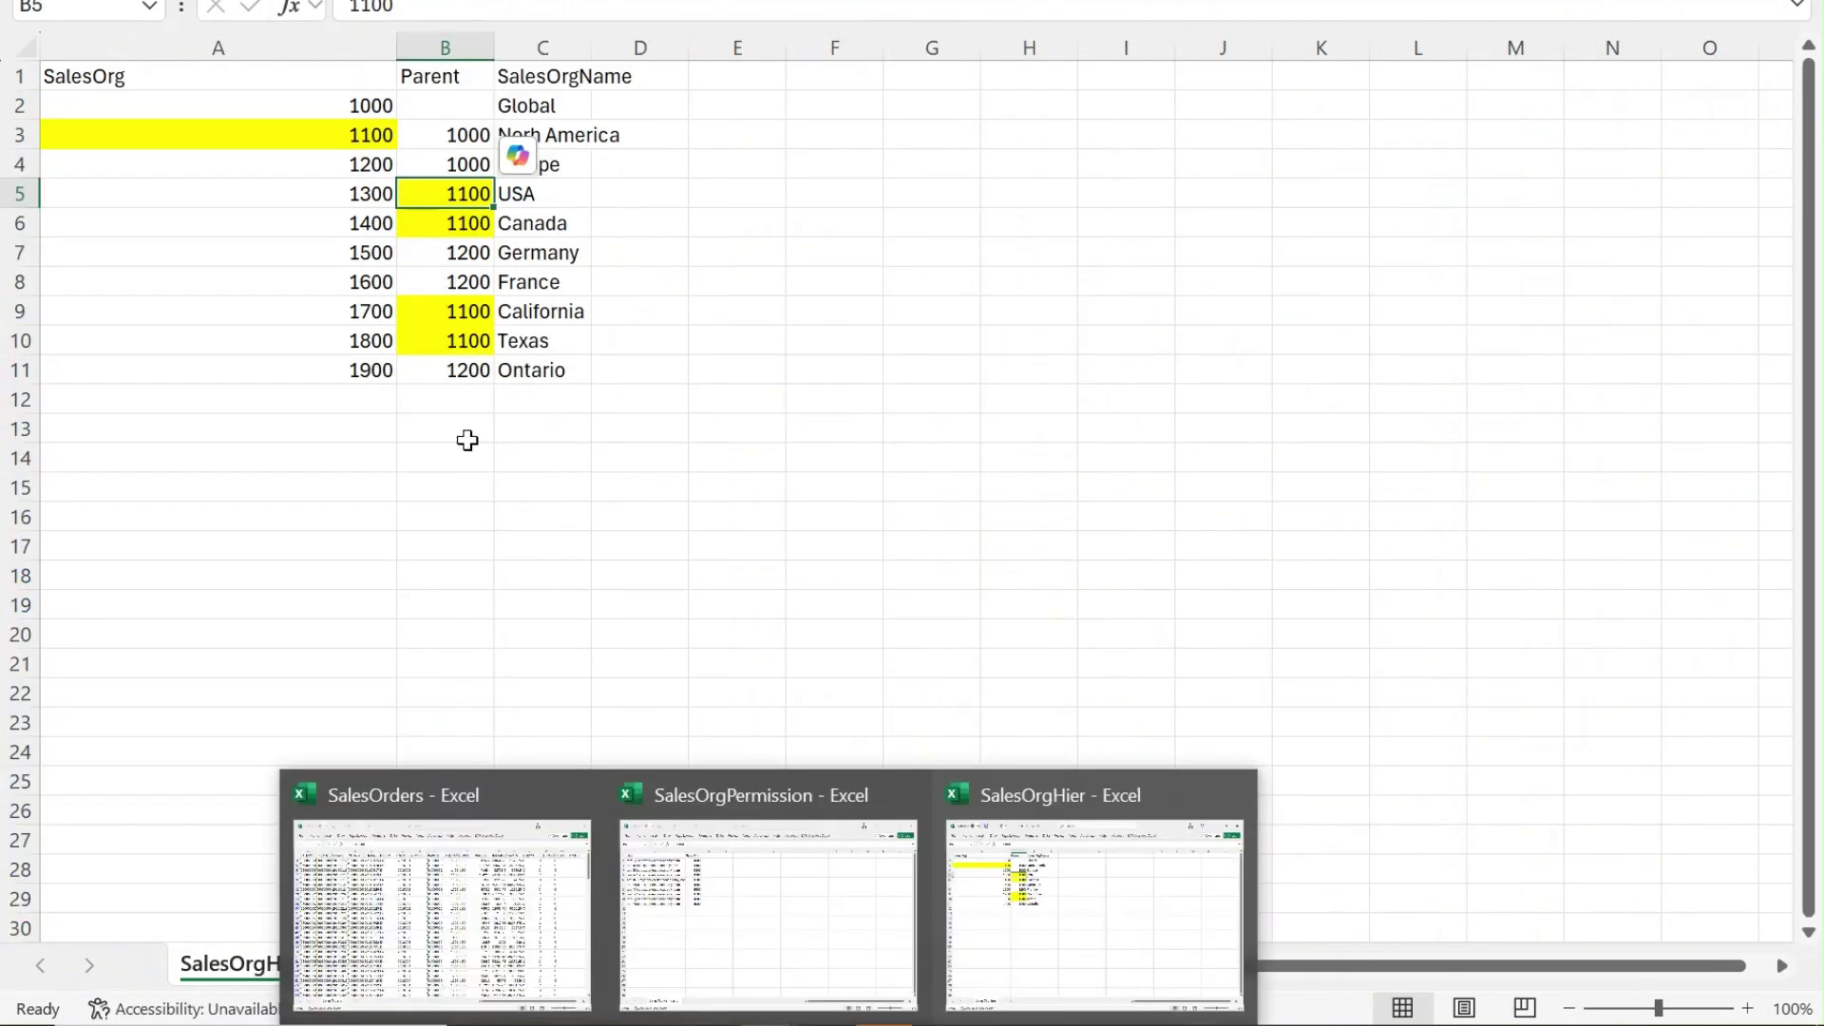
{"action": "left_click", "coordinate": [379, 138]}
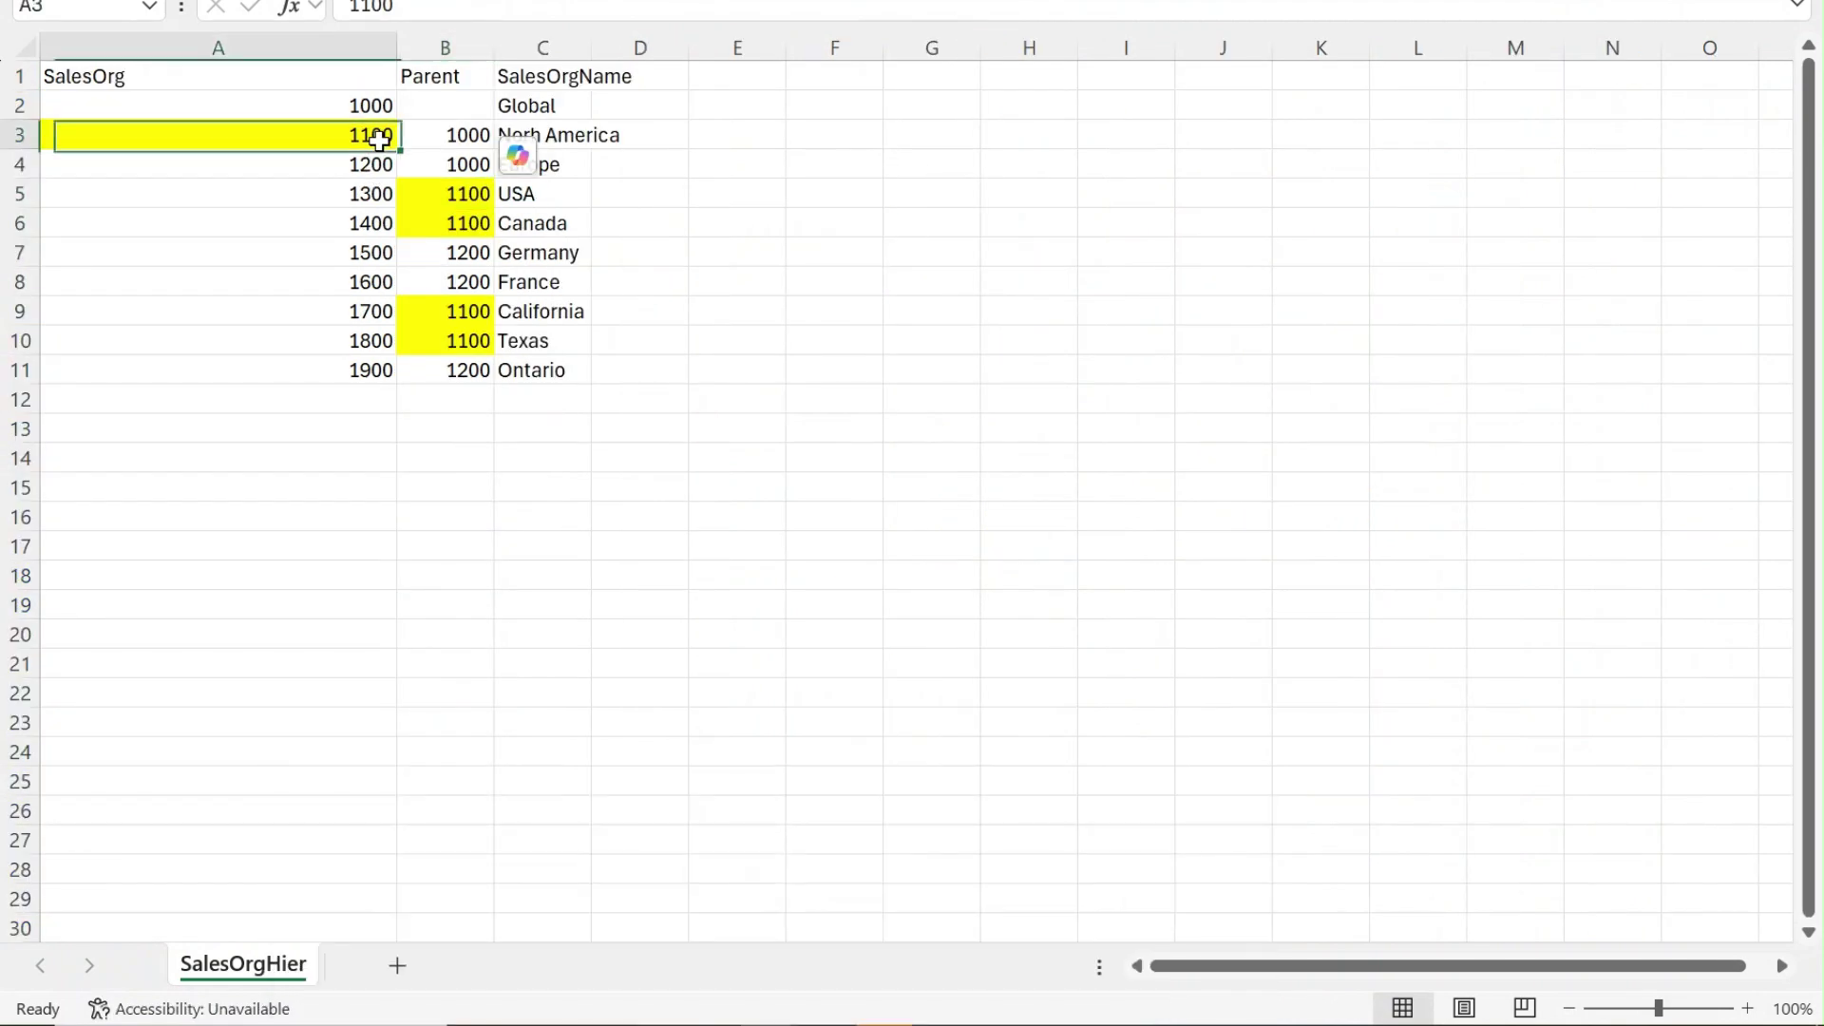
{"action": "left_click", "coordinate": [373, 197]}
{"action": "left_click", "coordinate": [371, 224]}
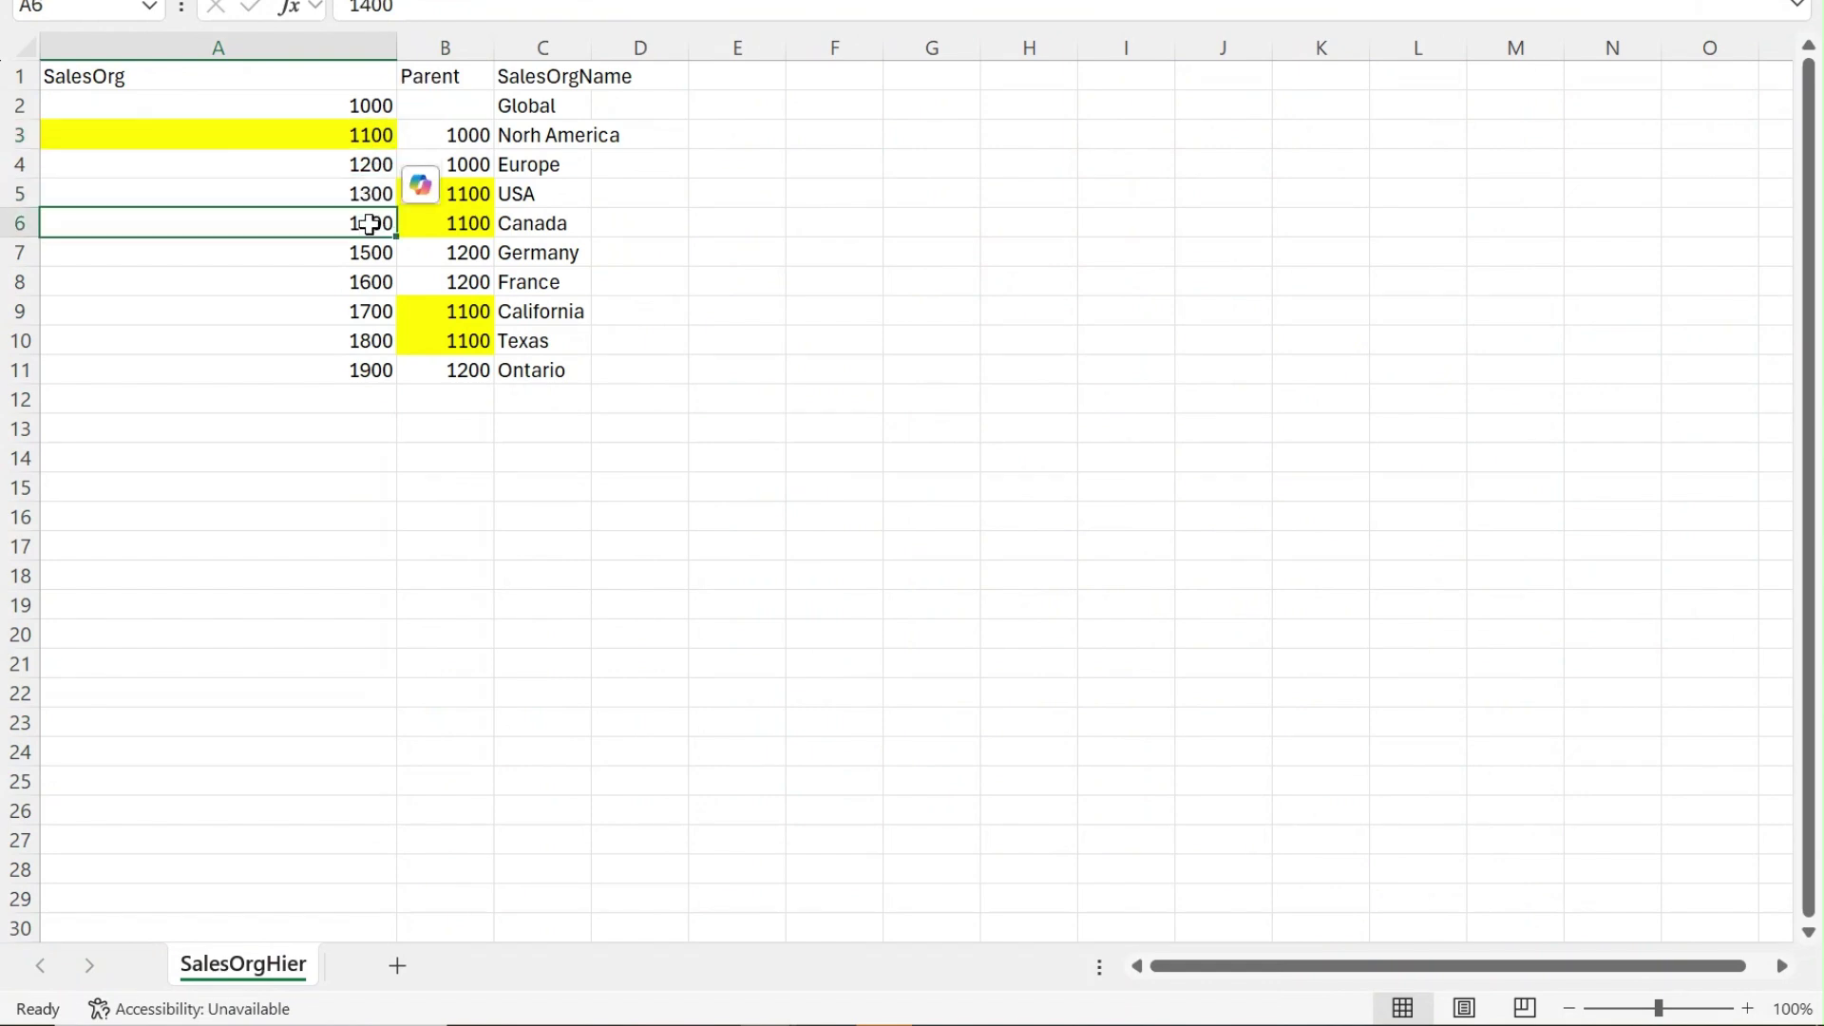
{"action": "left_click", "coordinate": [379, 309]}
{"action": "double_click", "coordinate": [379, 310]}
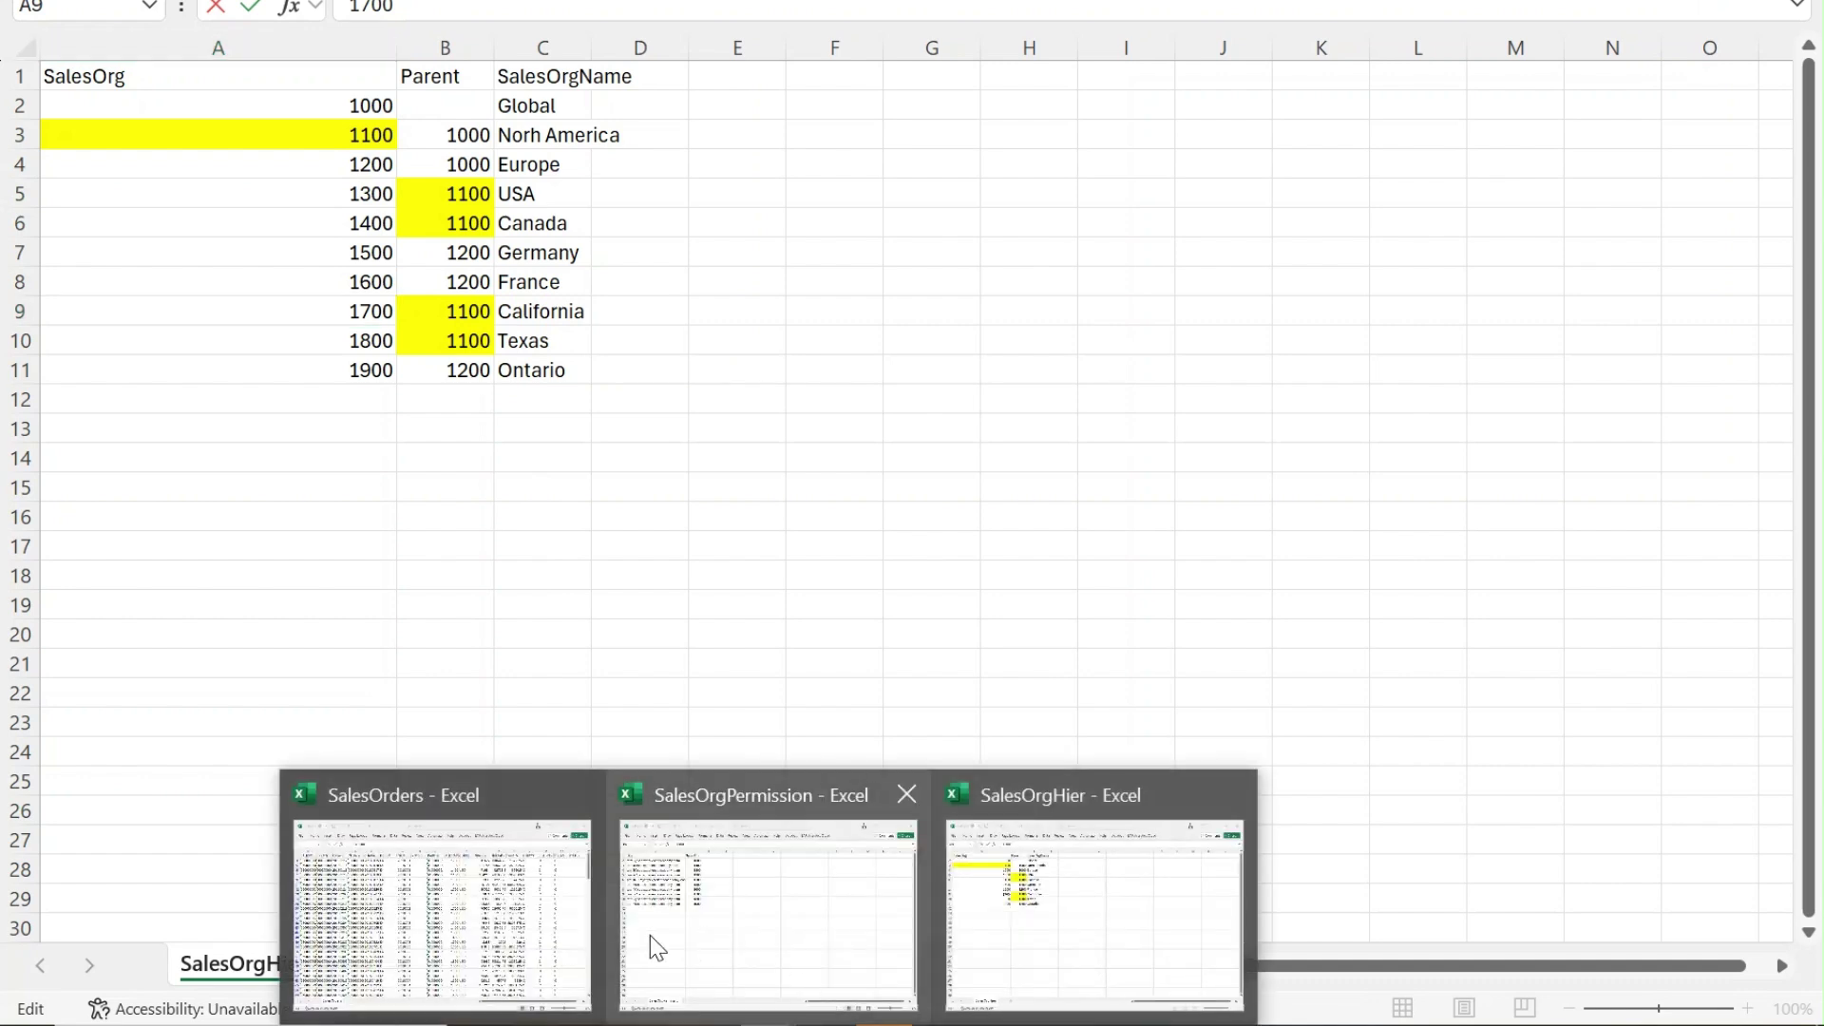
Replace 1600 with 1800 in the SalesOrders SALESORG filter, giving 164 of 334 records
{"action": "left_click", "coordinate": [460, 919]}
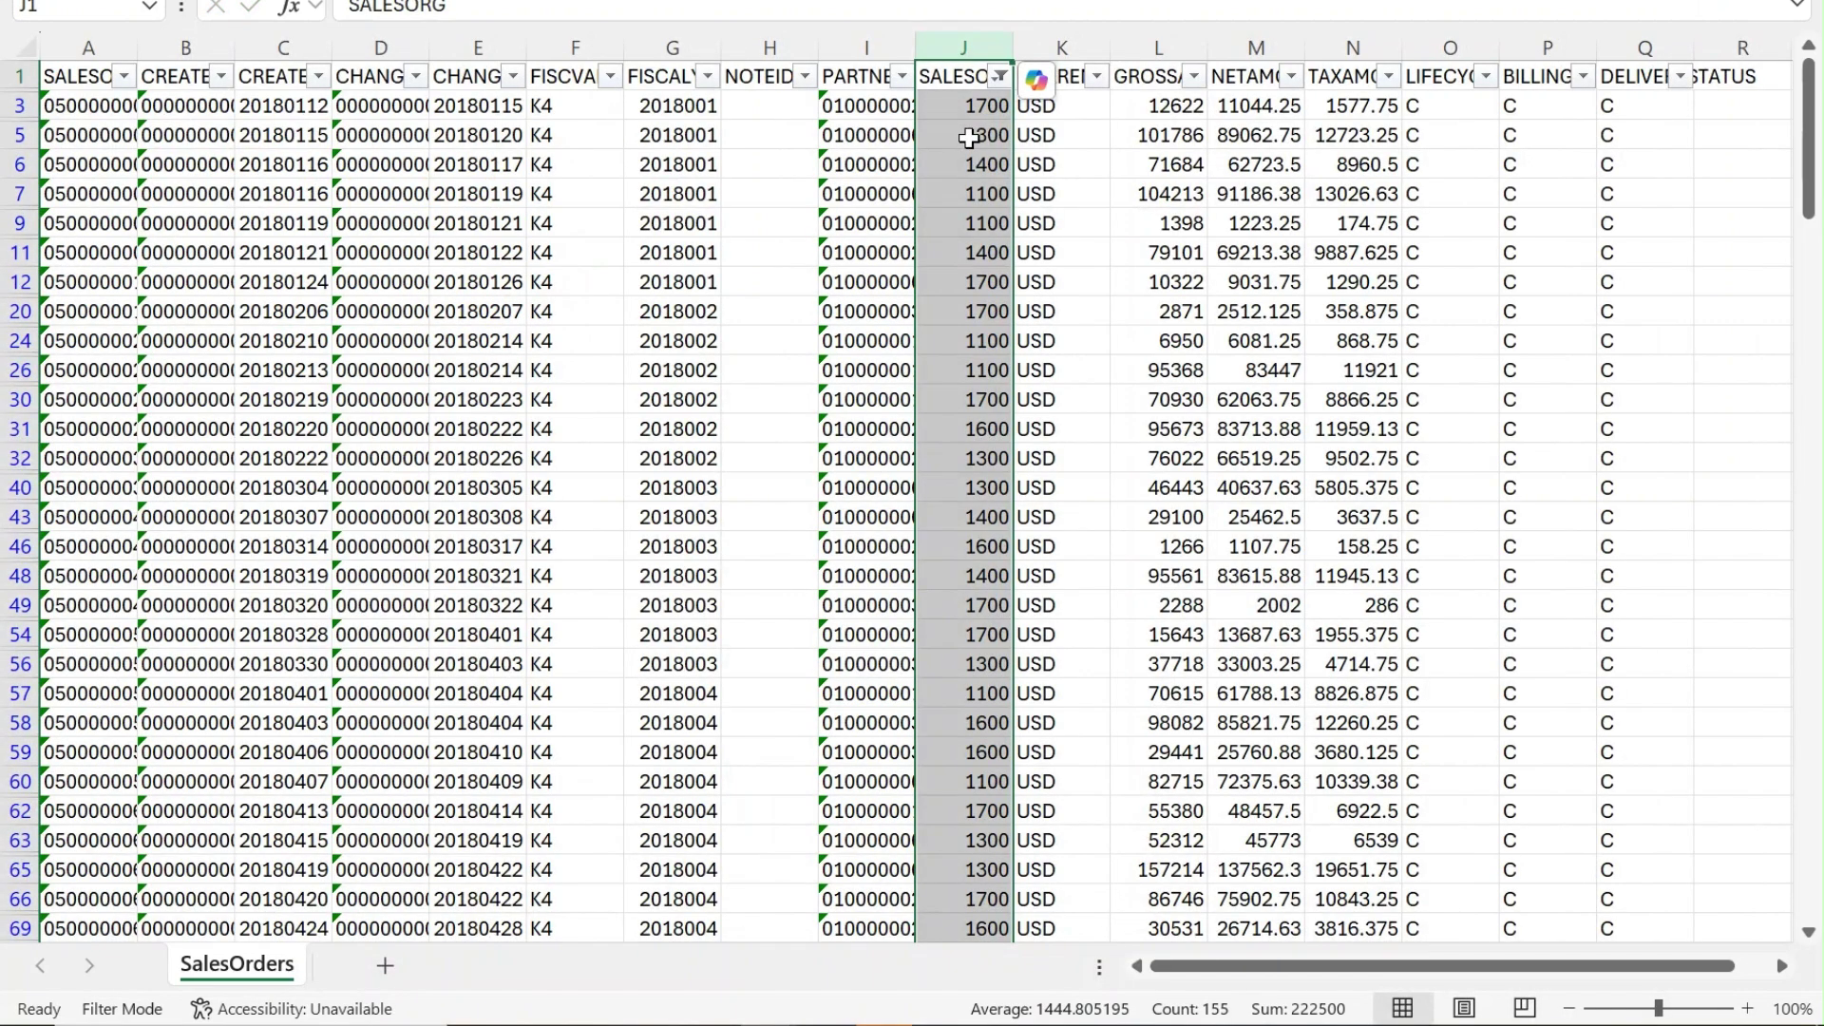
{"action": "left_click", "coordinate": [999, 76]}
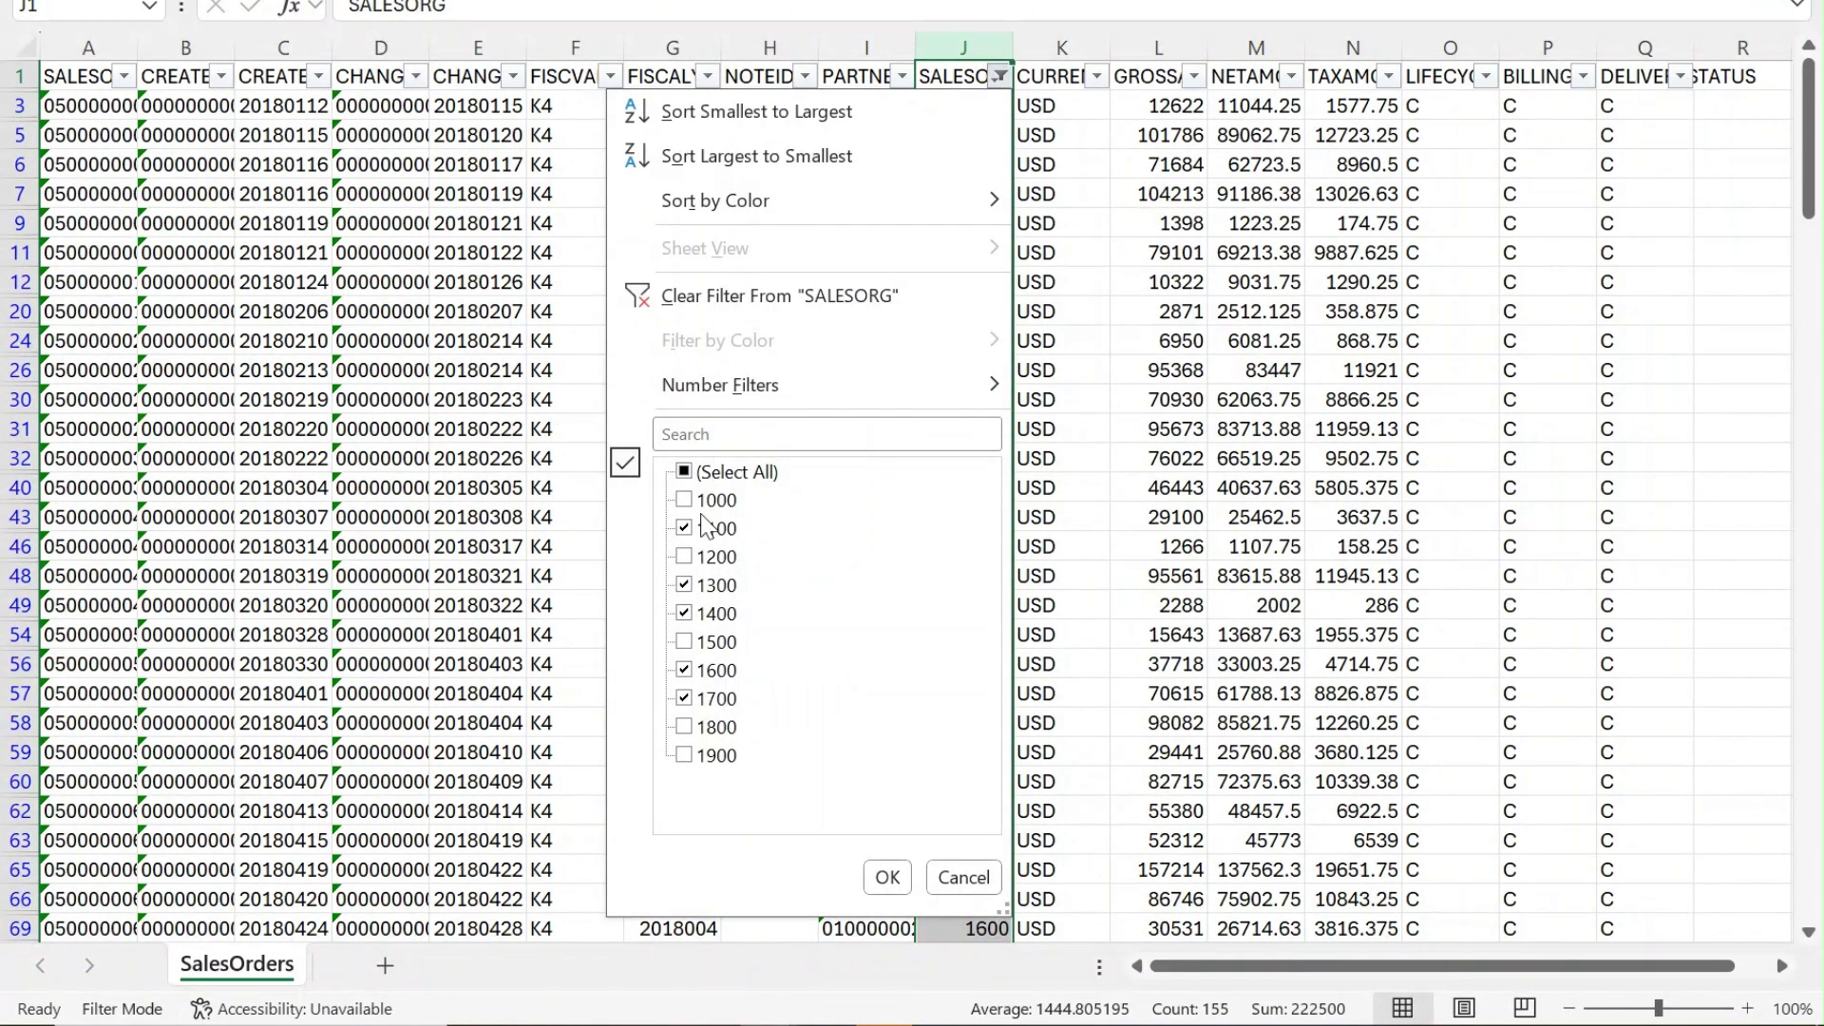
{"action": "left_click", "coordinate": [685, 671]}
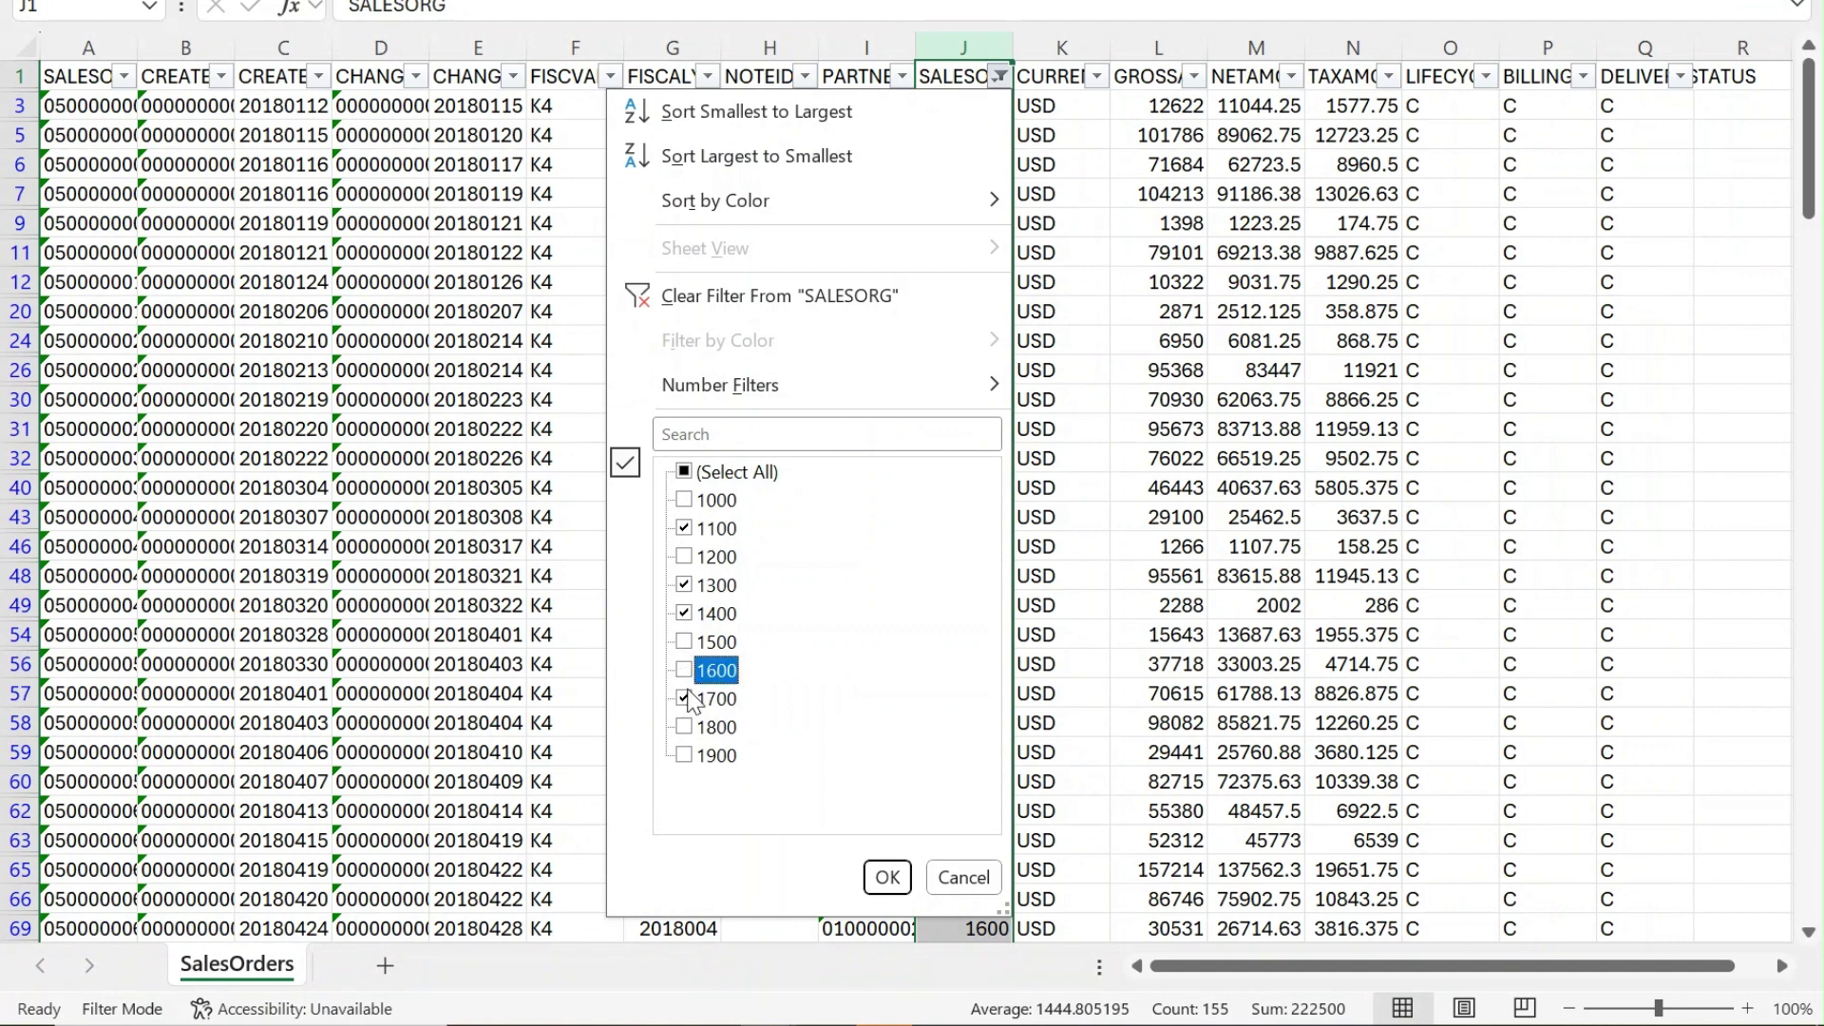
{"action": "left_click", "coordinate": [684, 728]}
{"action": "left_click", "coordinate": [886, 877]}
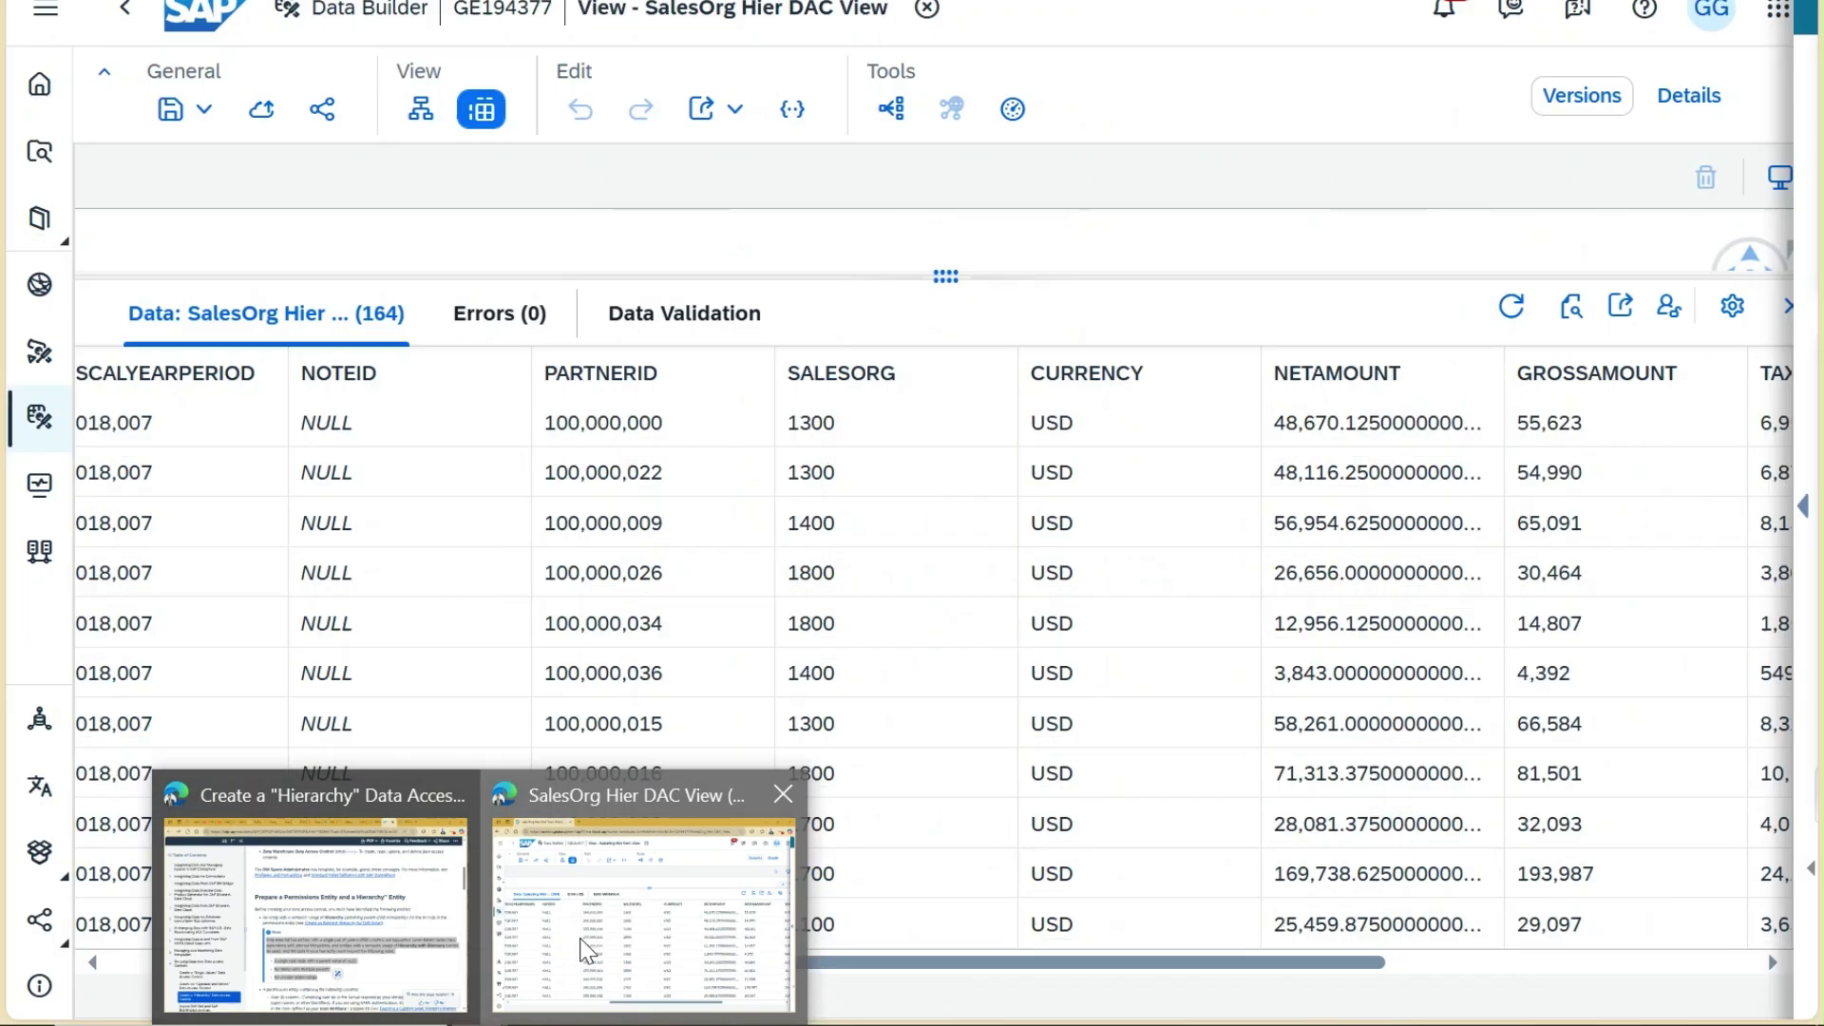
{"action": "left_click", "coordinate": [588, 950]}
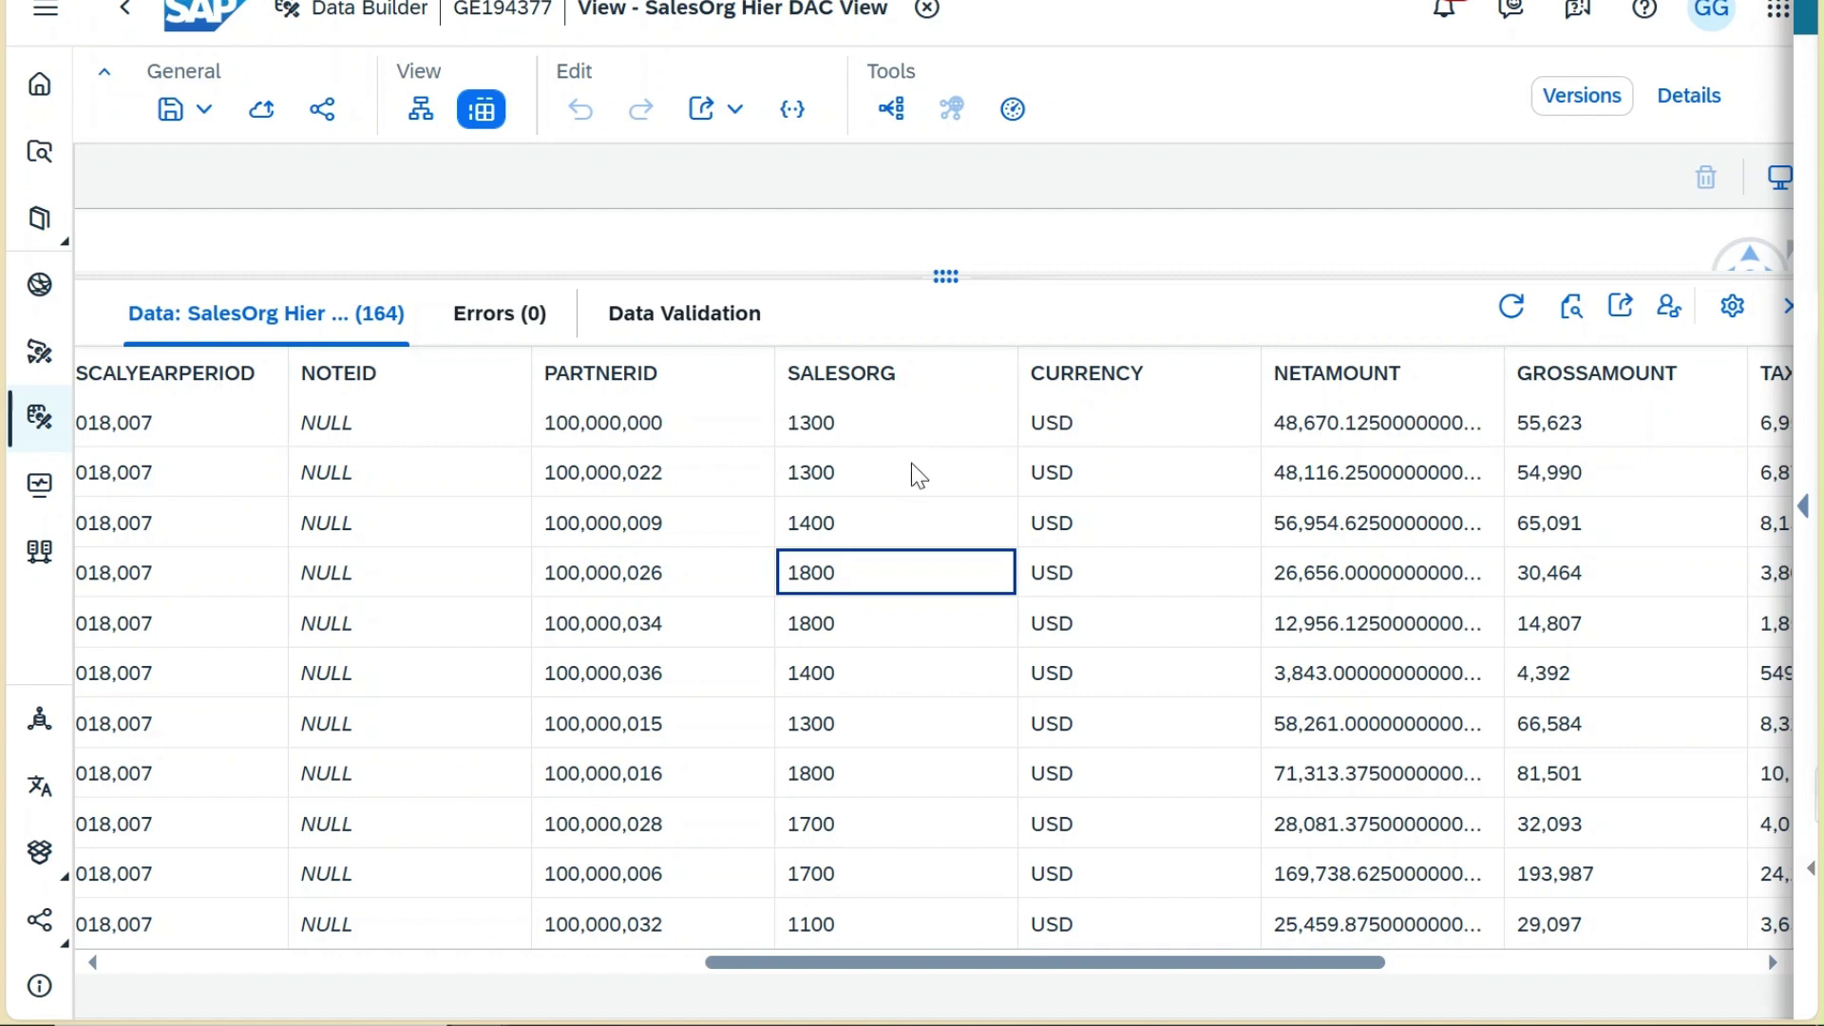
{"action": "scroll", "coordinate": [855, 447], "scroll_direction": "up", "scroll_amount": 3}
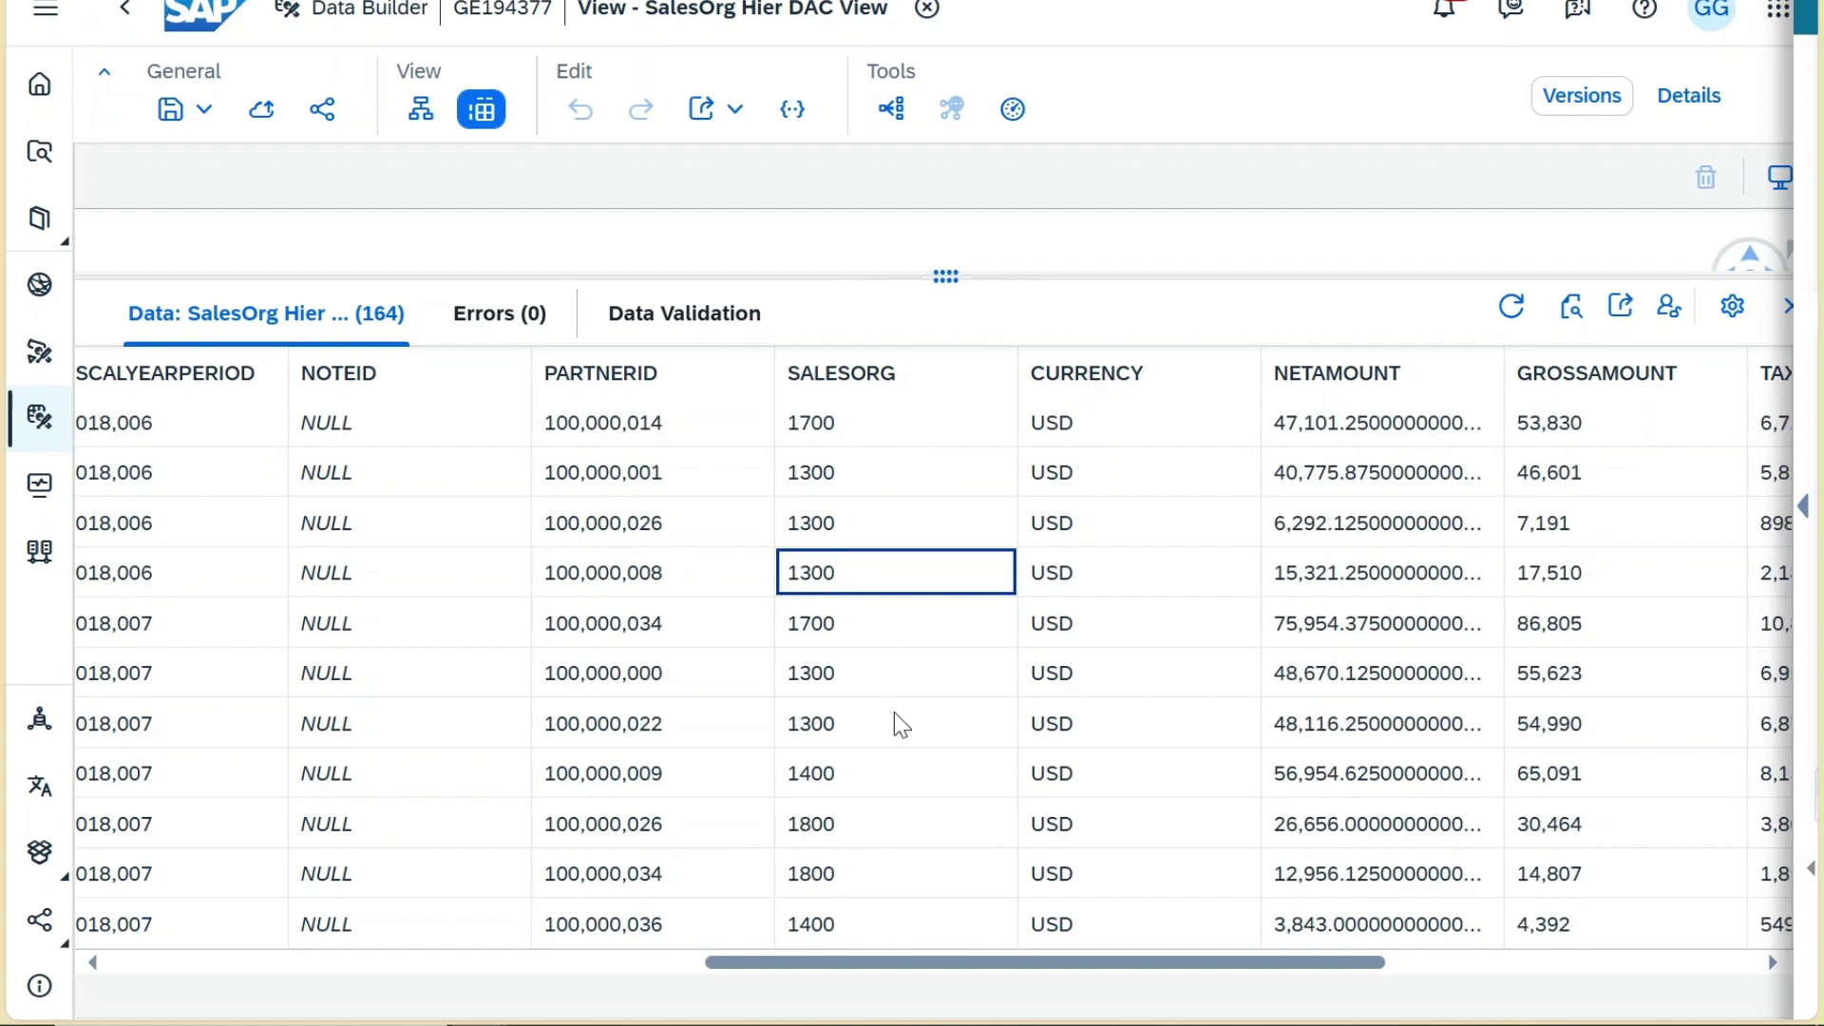
{"action": "scroll", "coordinate": [898, 725], "scroll_direction": "down", "scroll_amount": 3}
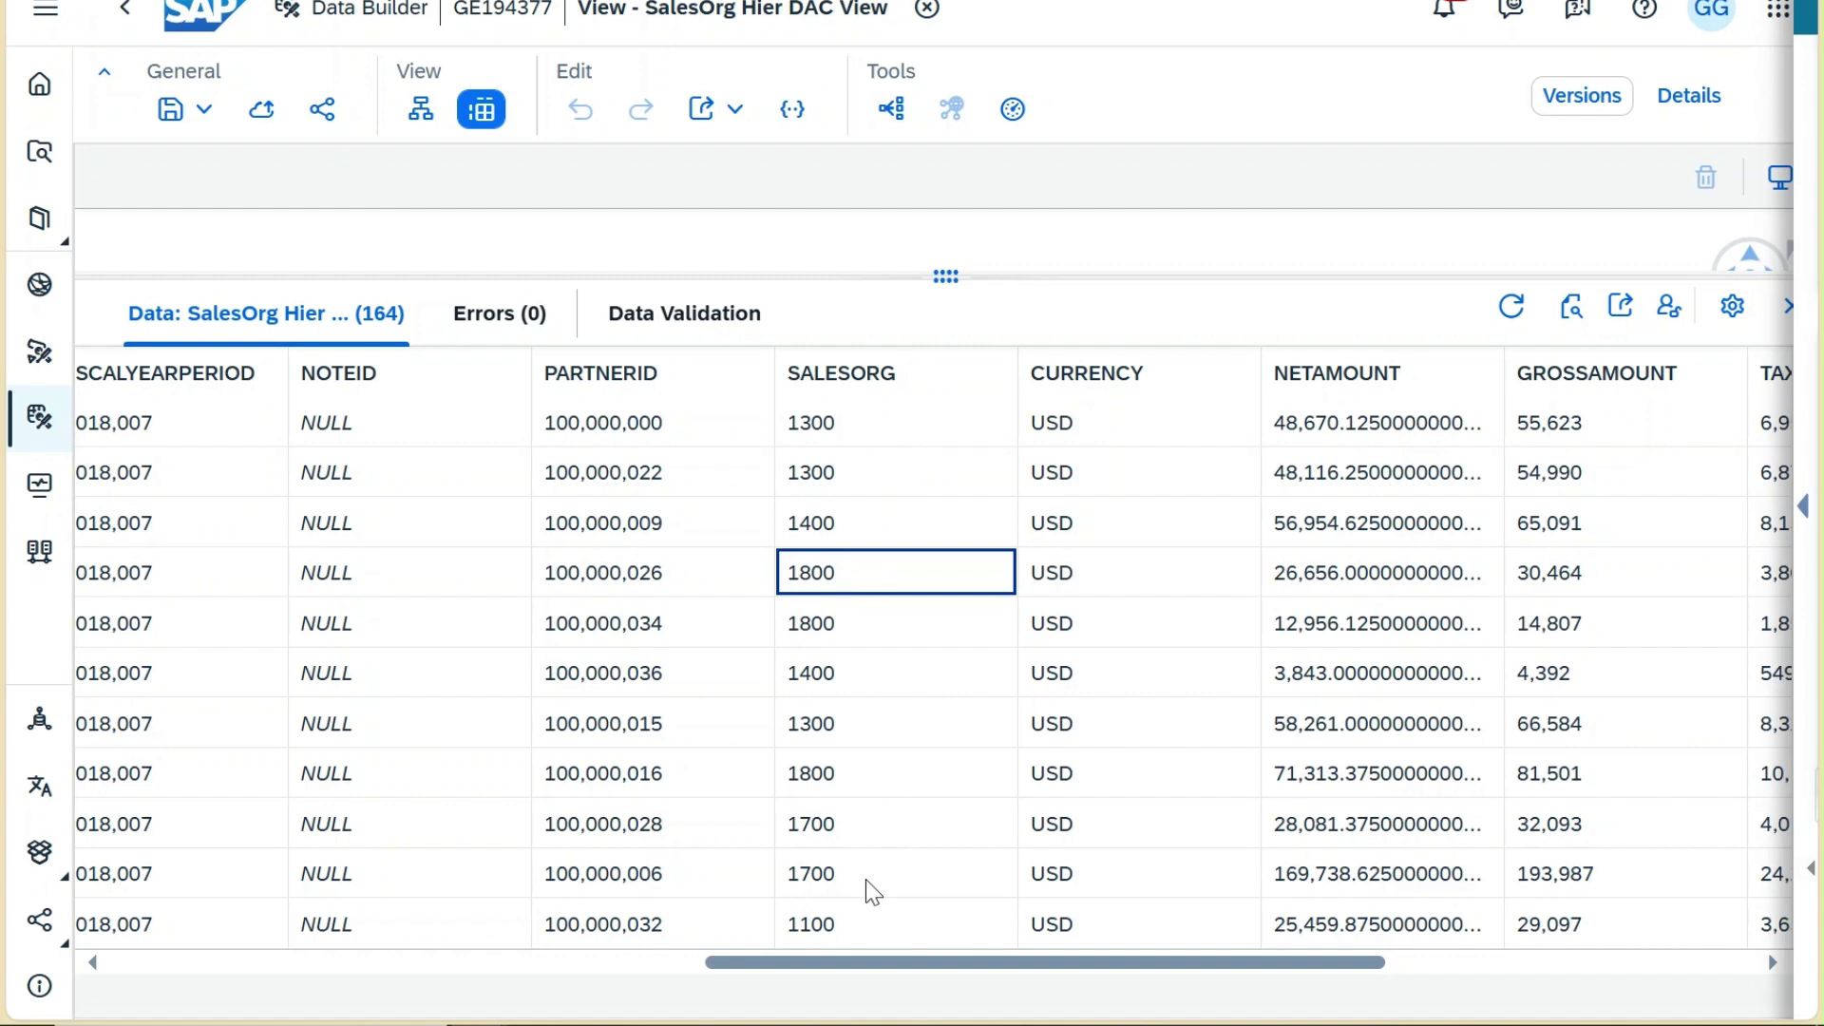
{"action": "scroll", "coordinate": [923, 769], "scroll_direction": "down", "scroll_amount": 2}
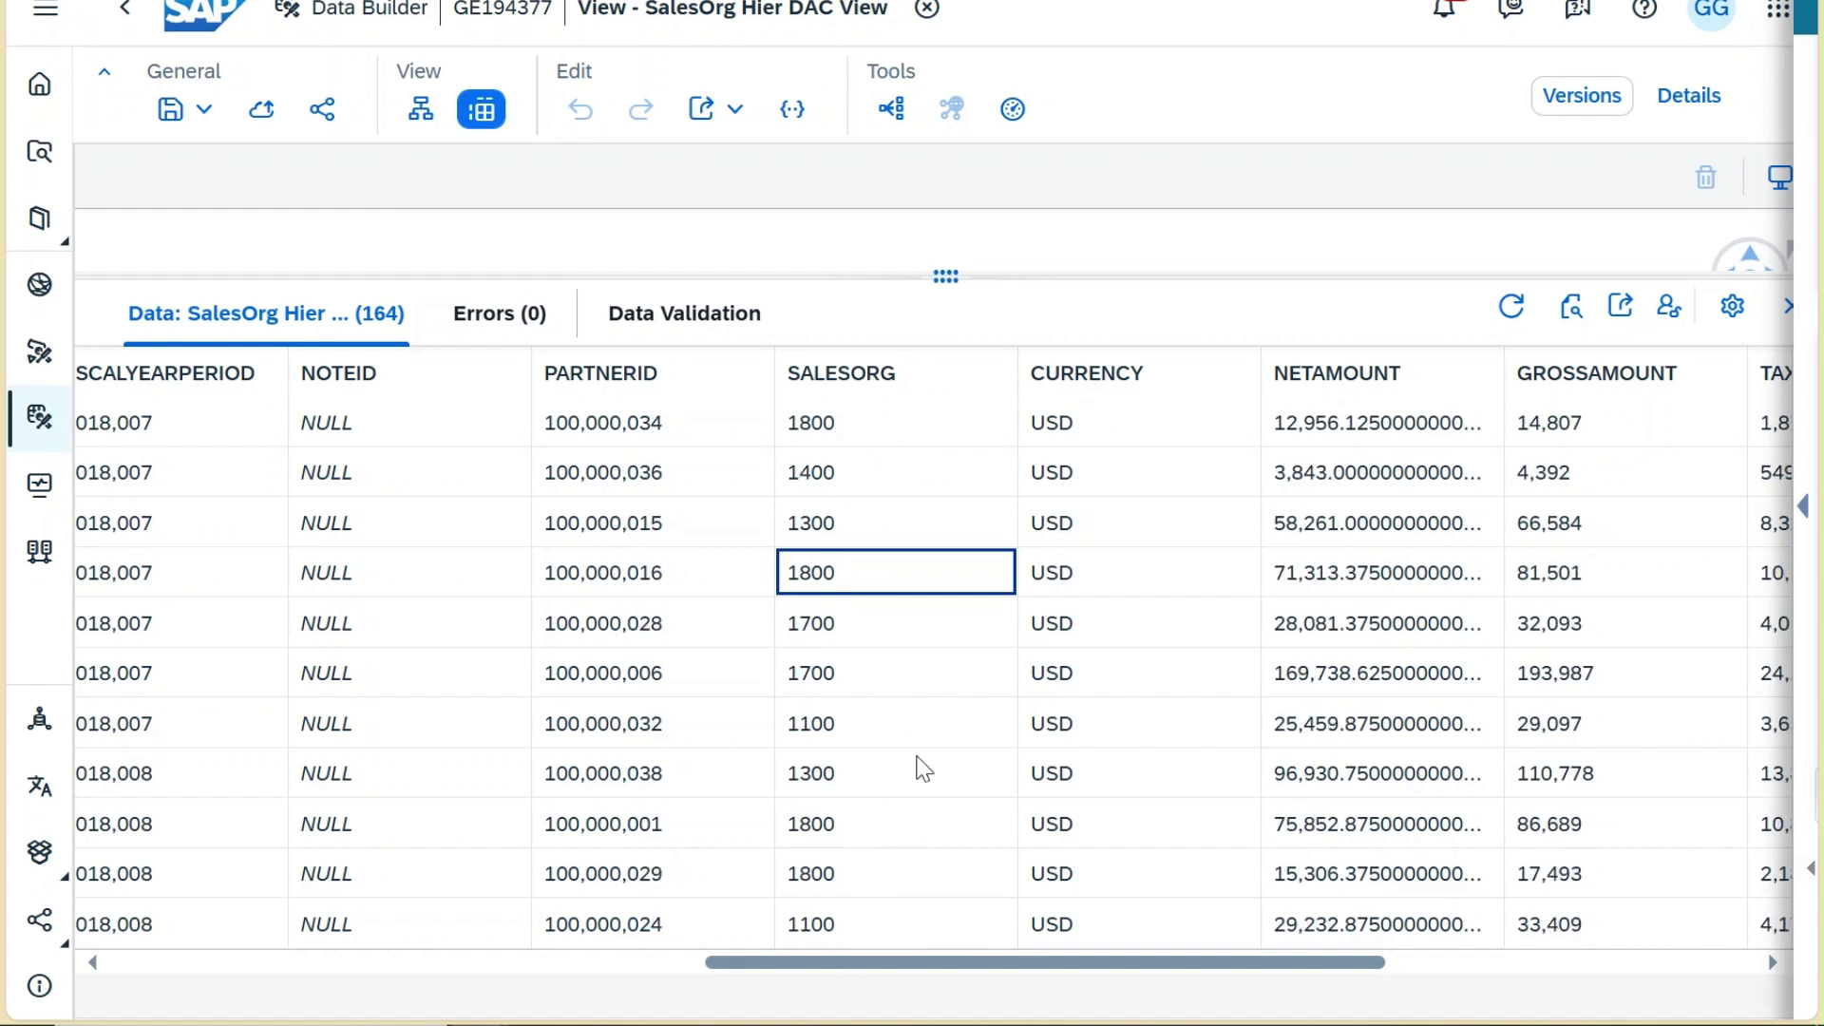
{"action": "scroll", "coordinate": [923, 769], "scroll_direction": "down", "scroll_amount": 5}
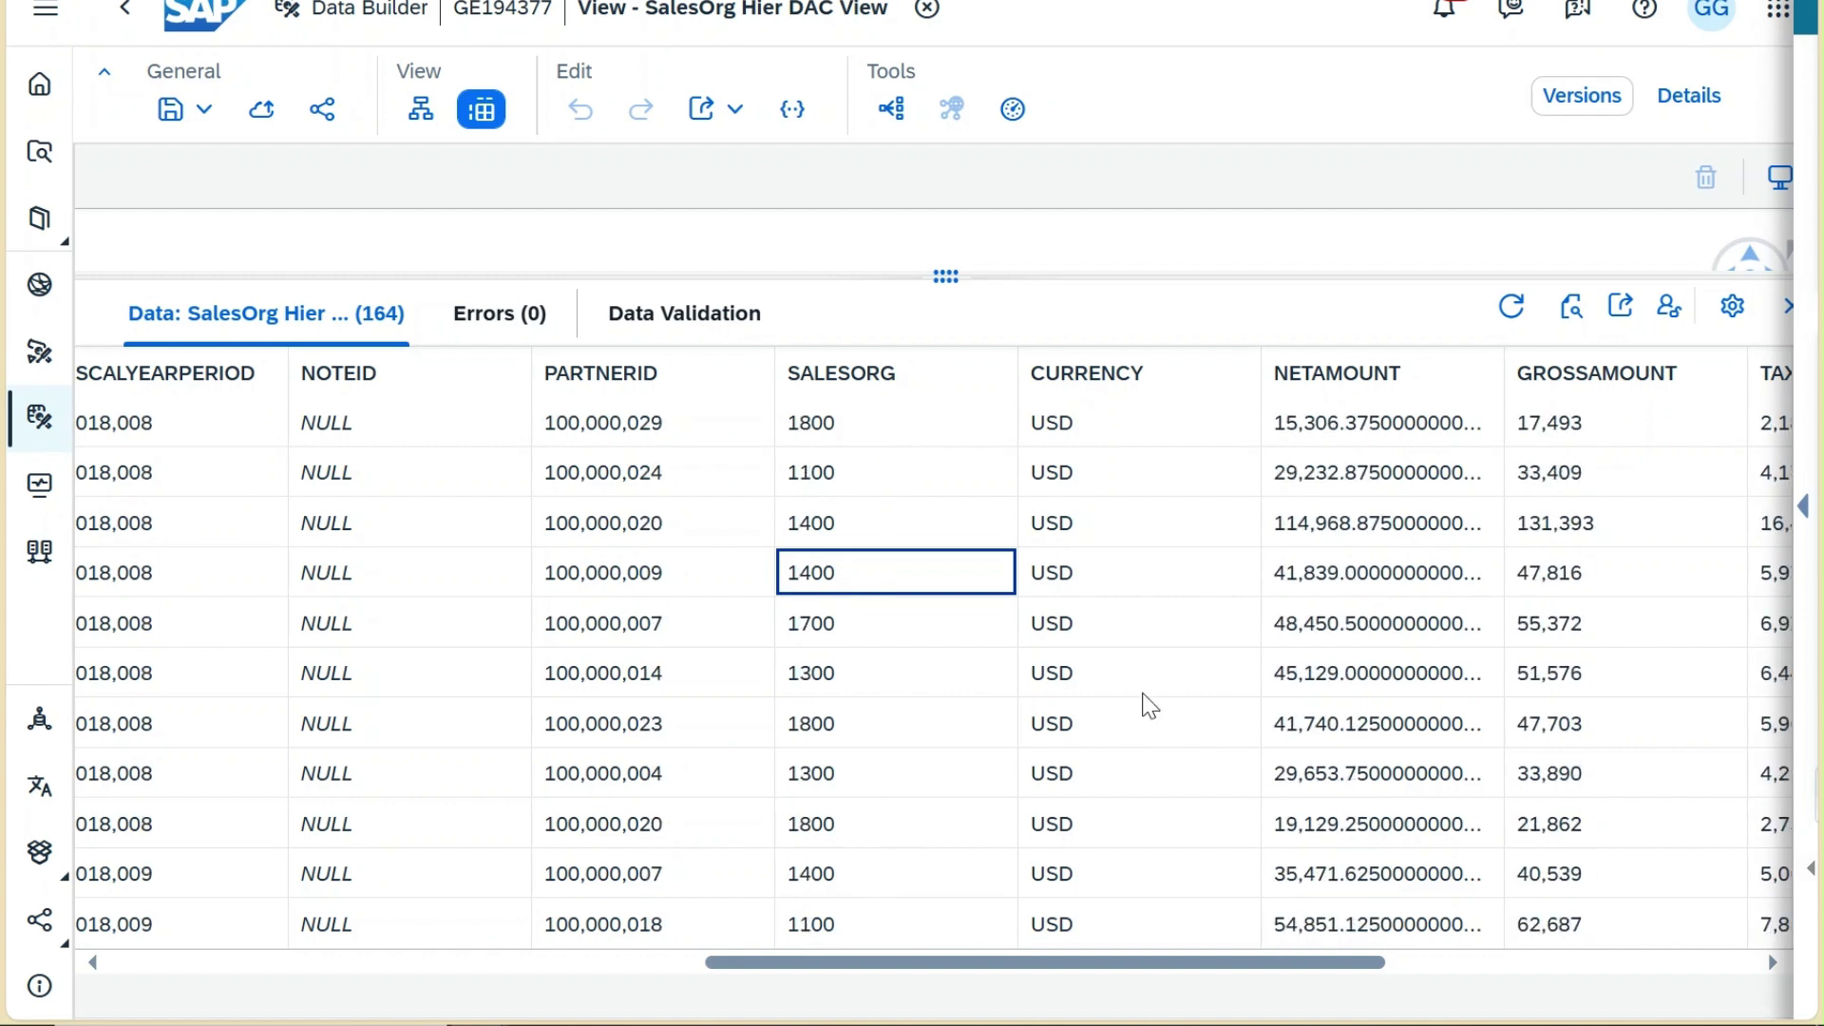
{"action": "scroll", "coordinate": [1149, 705], "scroll_direction": "down", "scroll_amount": 3}
{"action": "scroll", "coordinate": [1148, 705], "scroll_direction": "down", "scroll_amount": 5}
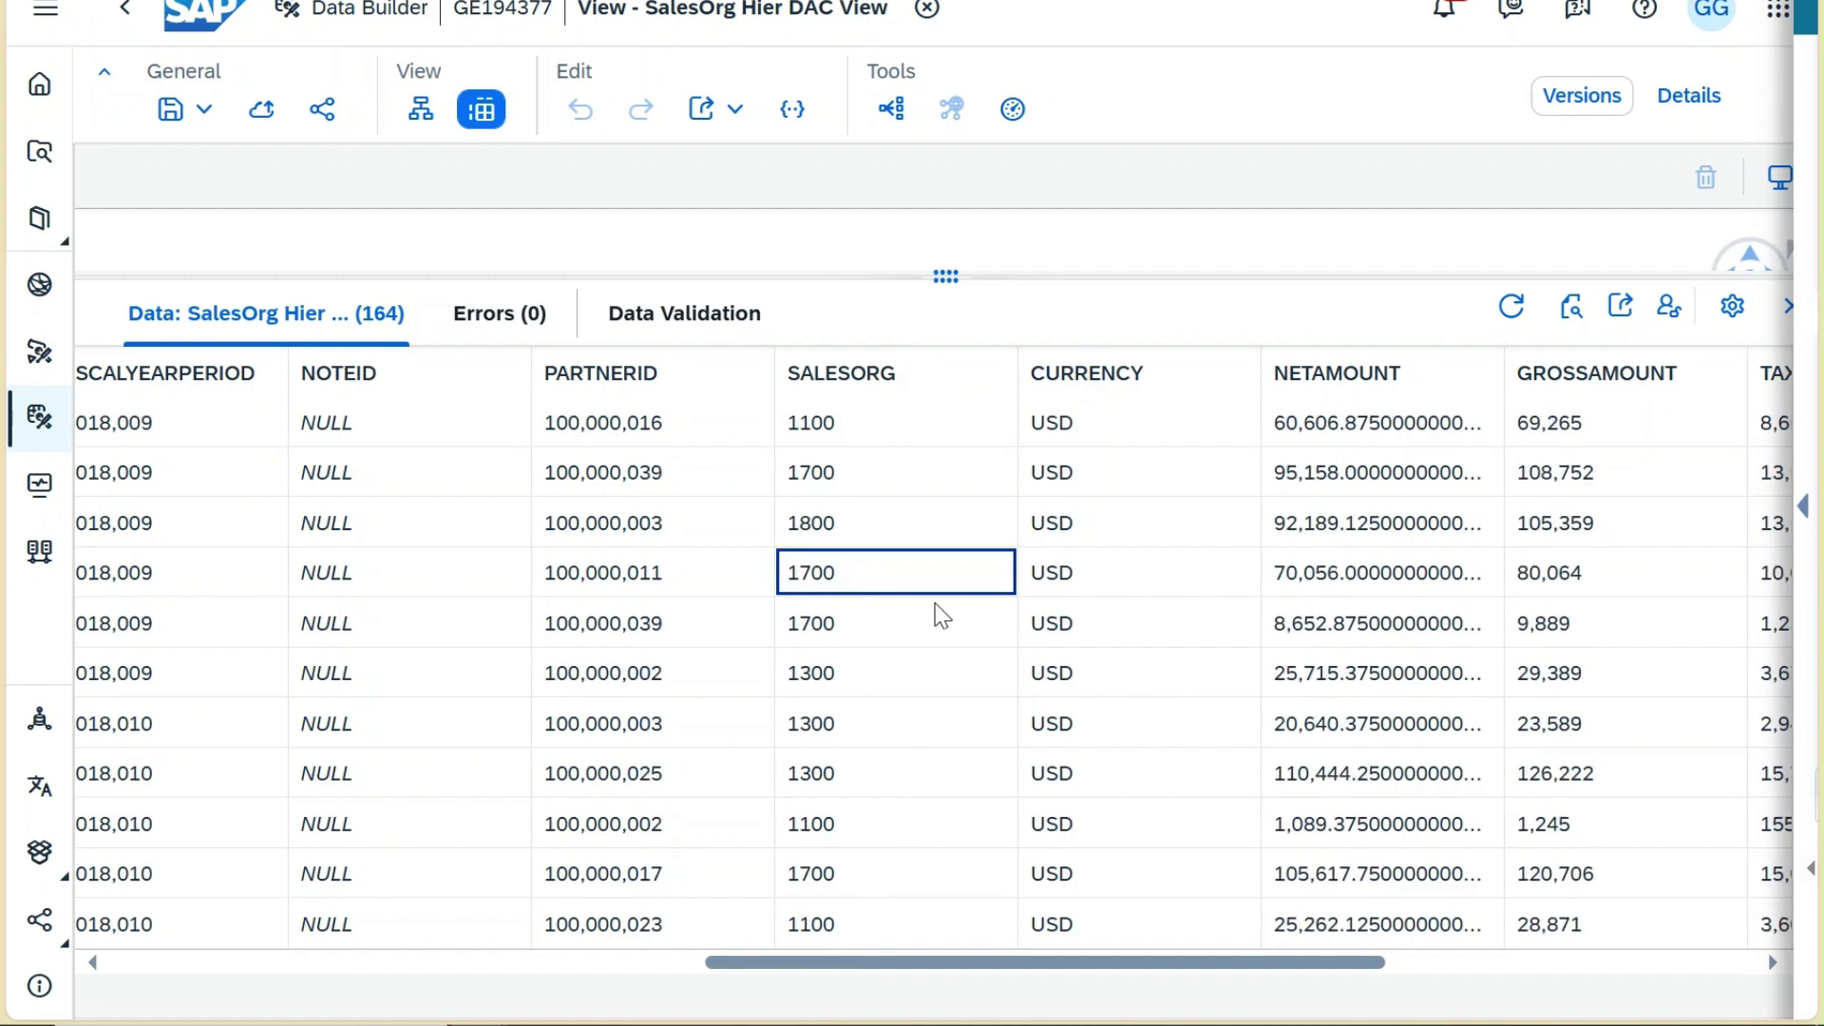
{"action": "scroll", "coordinate": [921, 652], "scroll_direction": "down", "scroll_amount": 4}
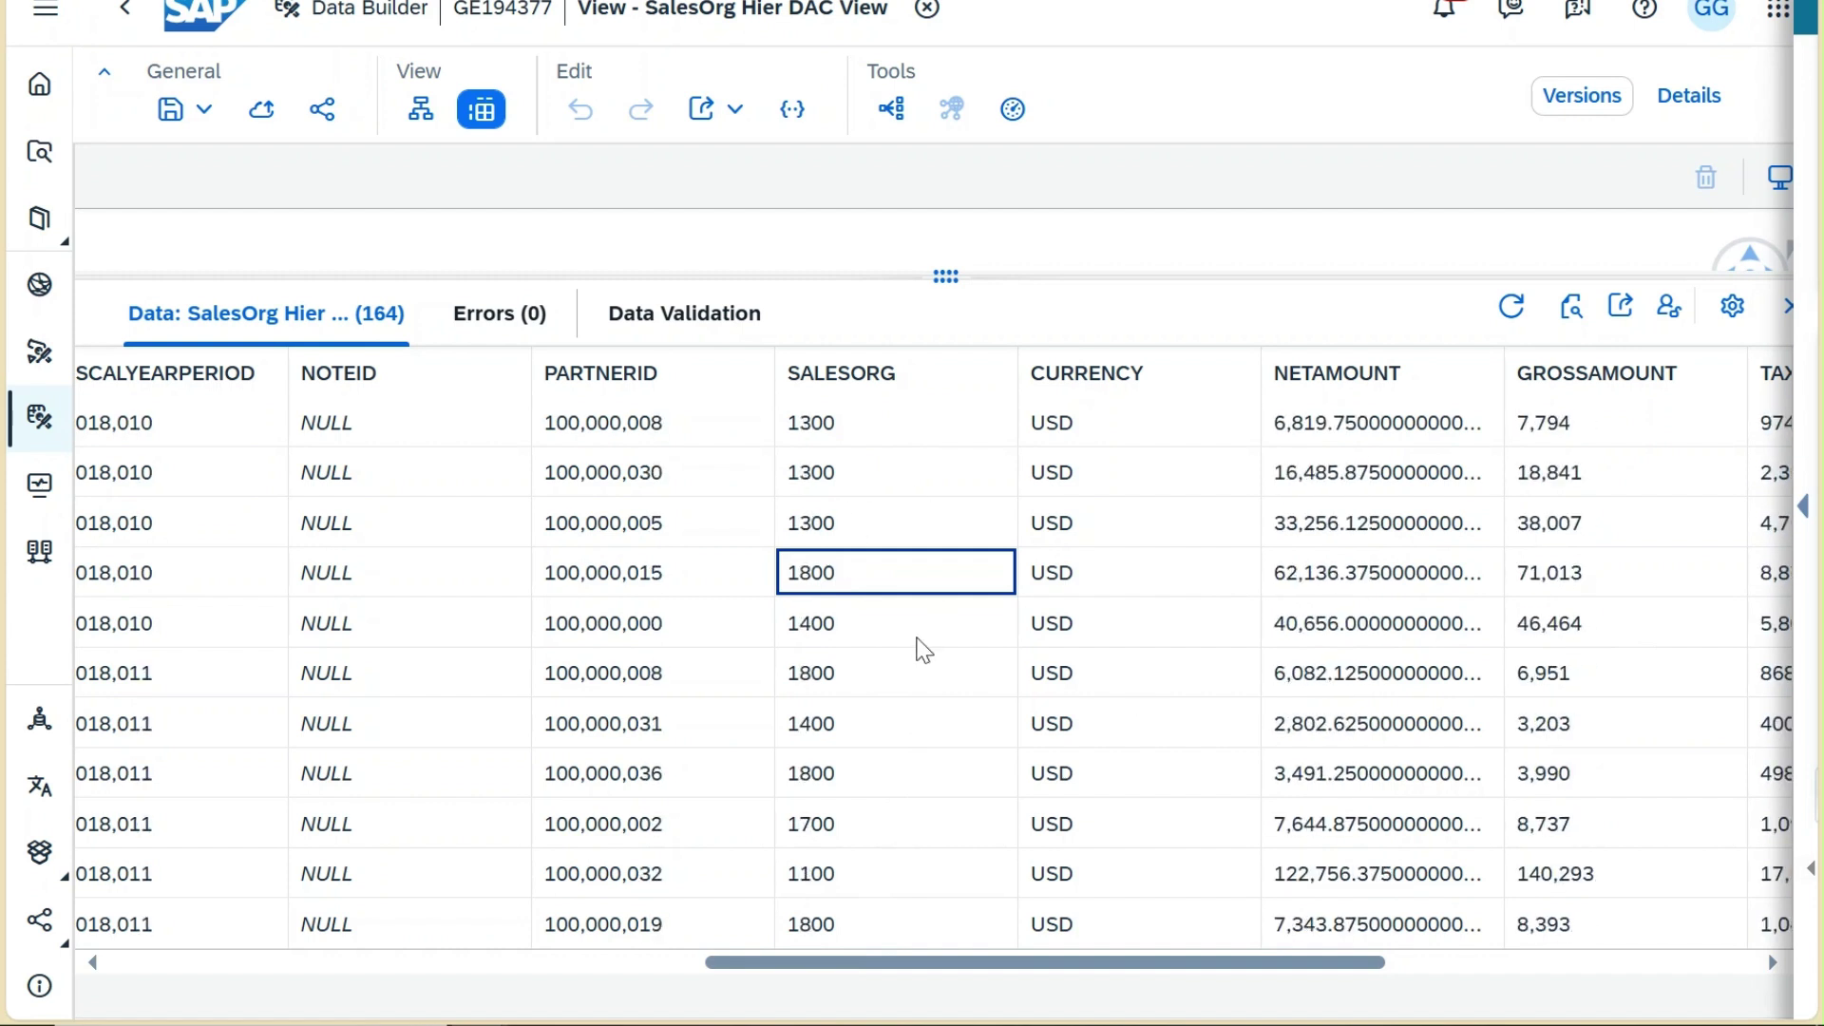